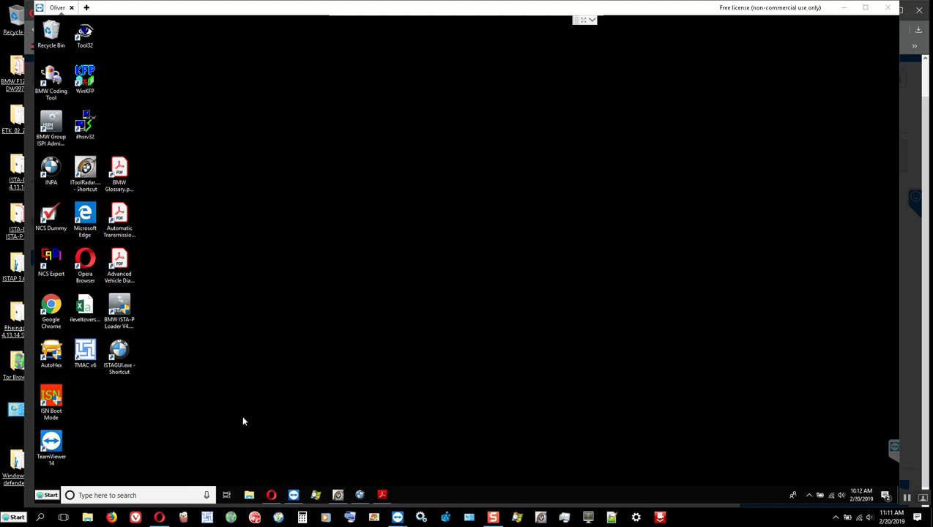
Open the C:\EDIABAS\Bin folder in File Explorer via the OS (C:) drive.
left_click(249, 495)
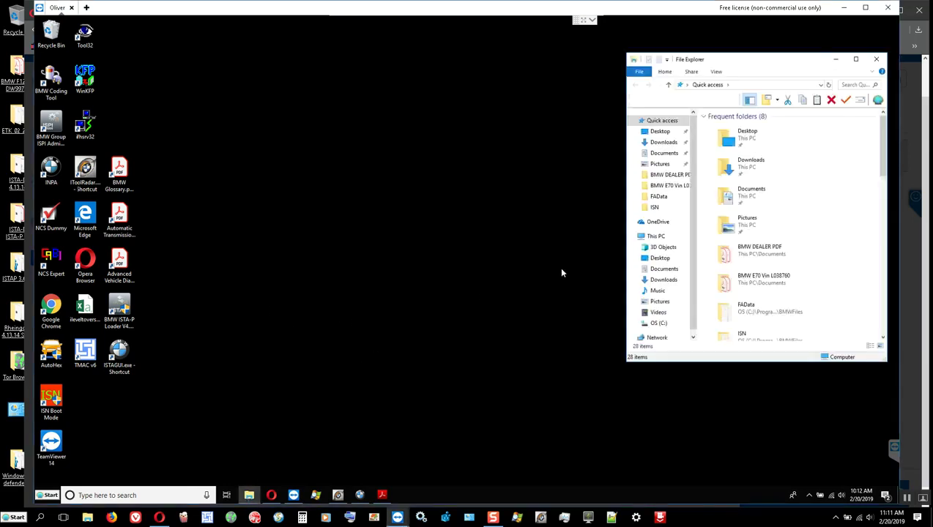
left_click(659, 323)
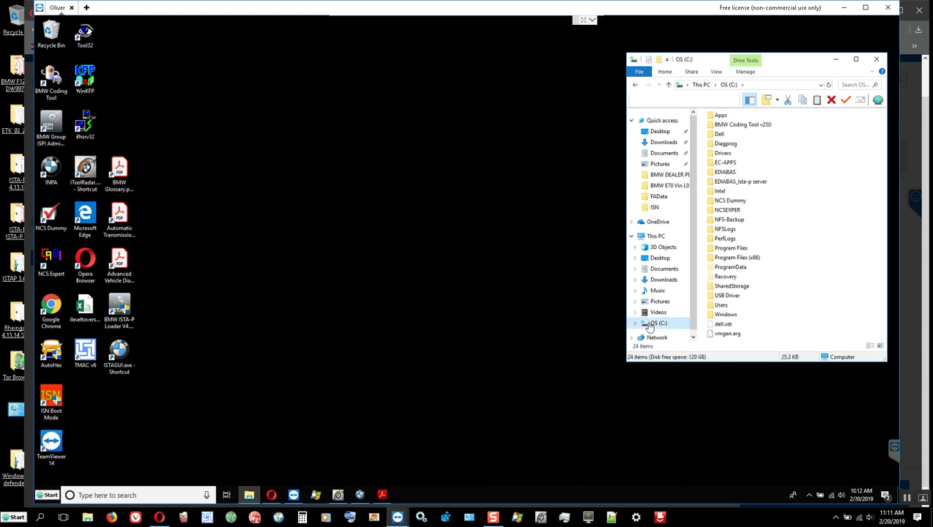
left_click(726, 172)
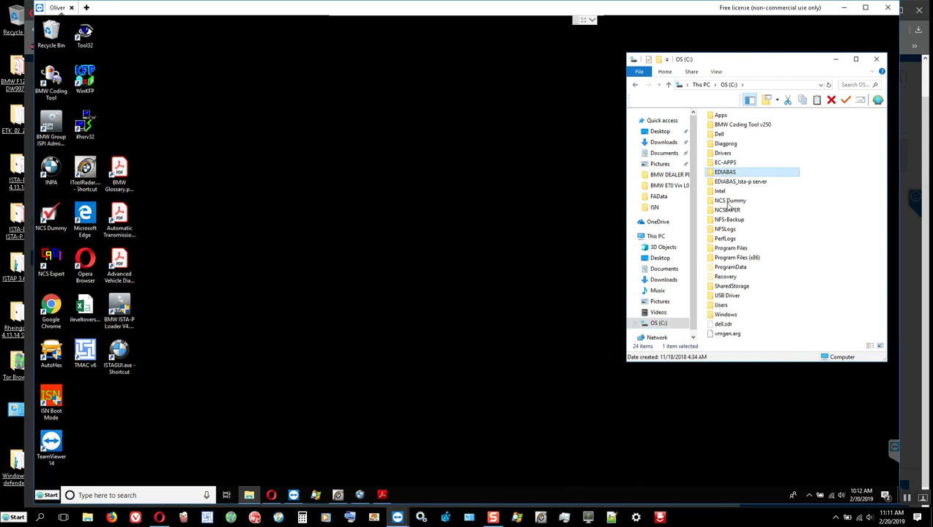
double_click(726, 172)
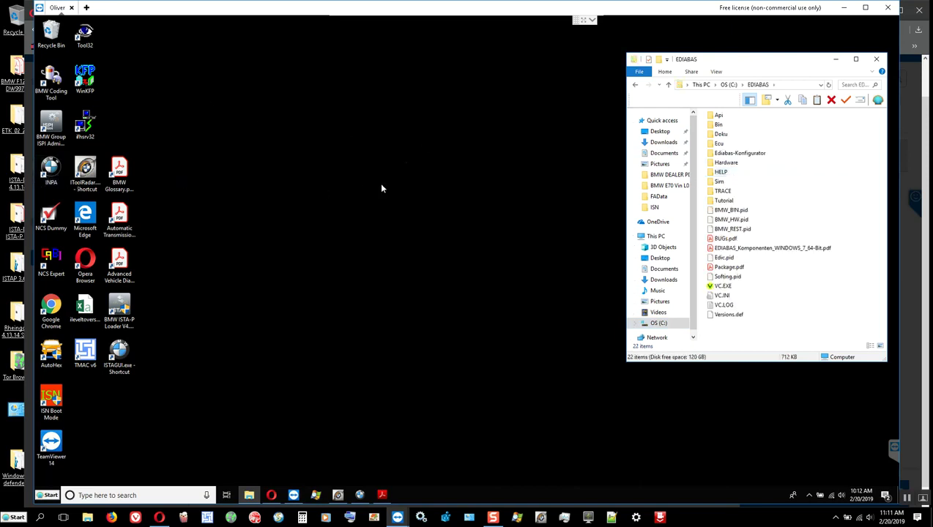
double_click(719, 125)
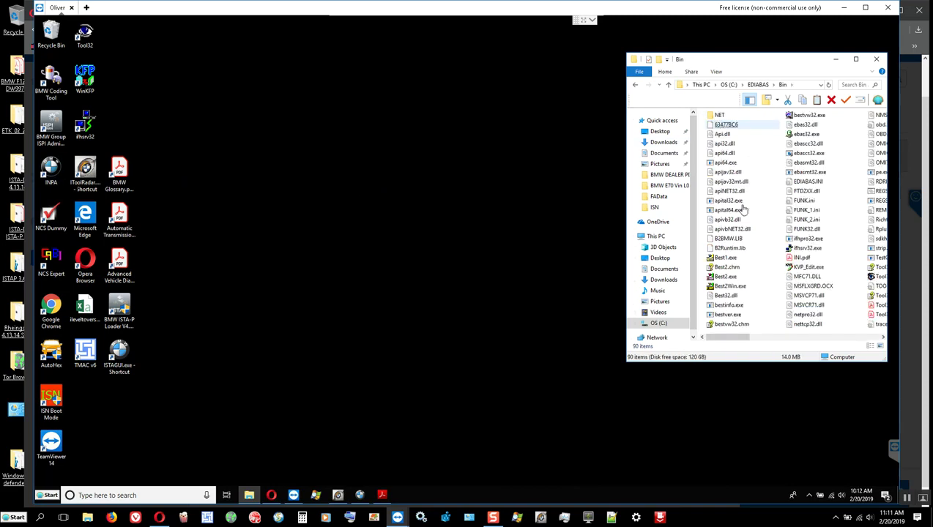
Open EDIABAS.INI in Notepad++ and check Interface = REMOTE and the TCP section.
right_click(806, 182)
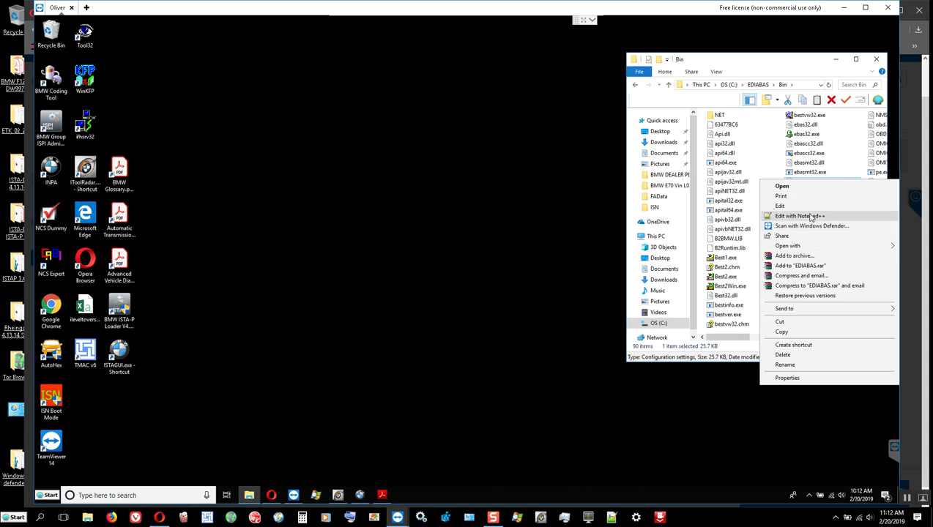
left_click(802, 216)
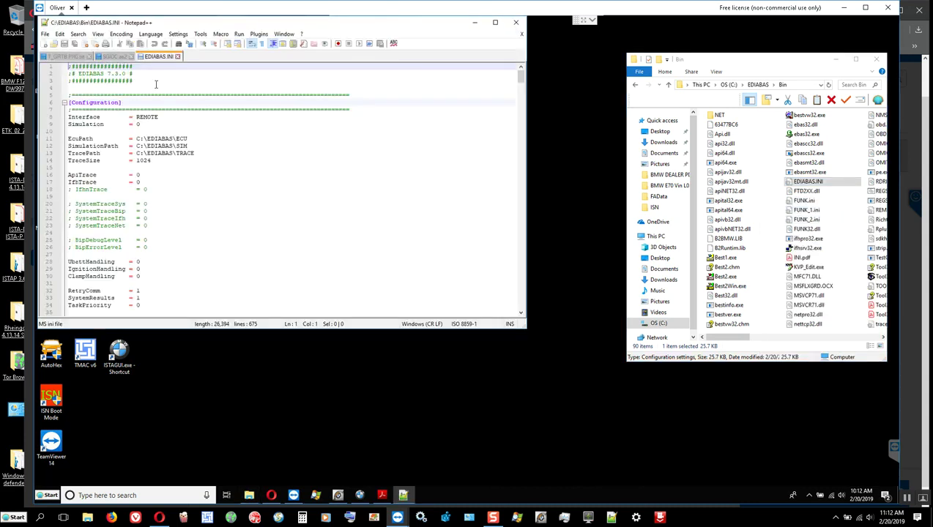
double_click(138, 117)
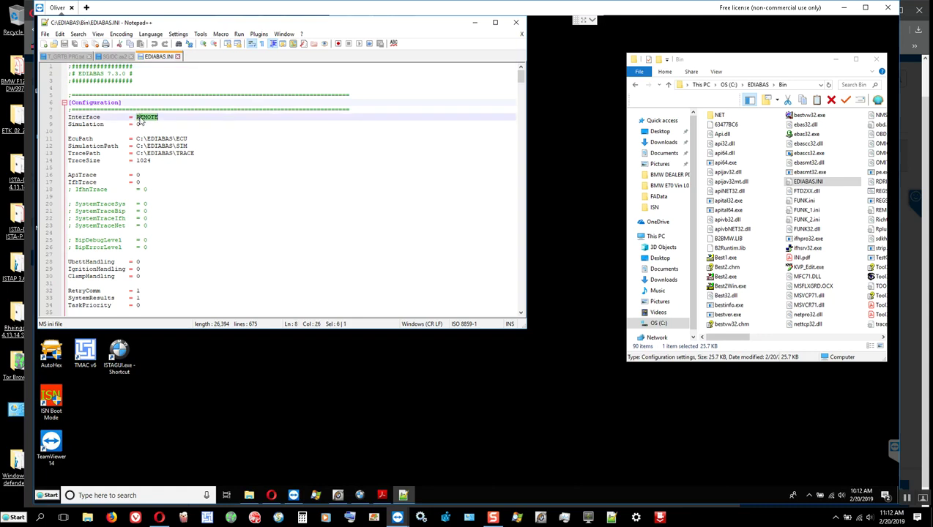
double_click(80, 119)
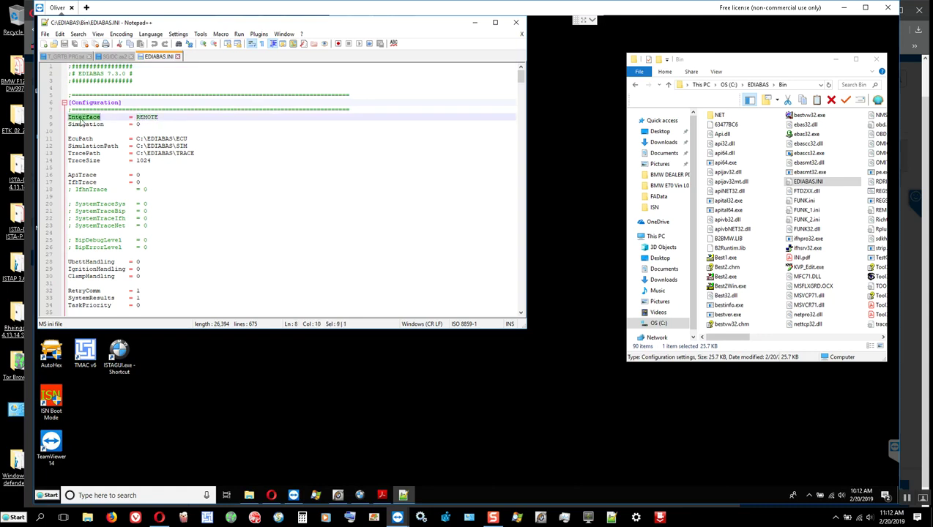
scroll(157, 186, "down", 9)
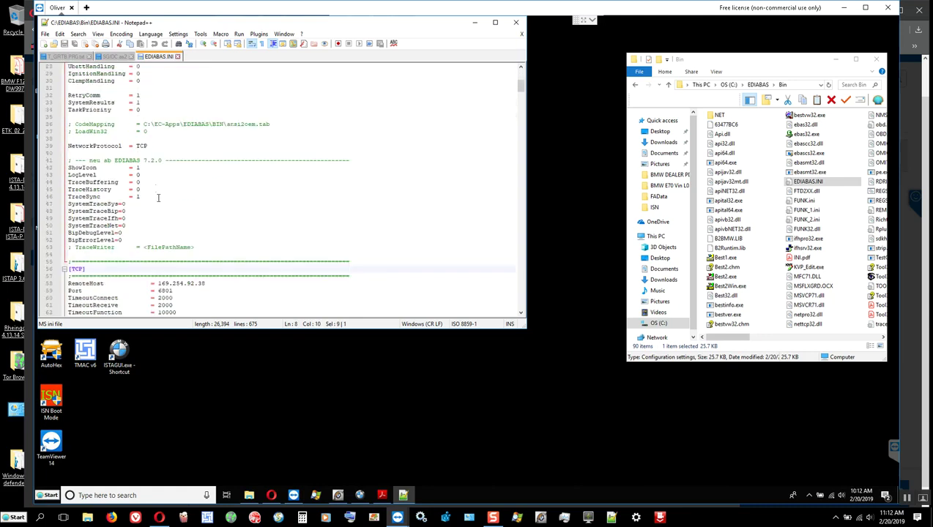
Compare the ICOM IP 169.254.92.38 with the INI's RemoteHost and Port 6801, then close Notepad++.
left_click(337, 495)
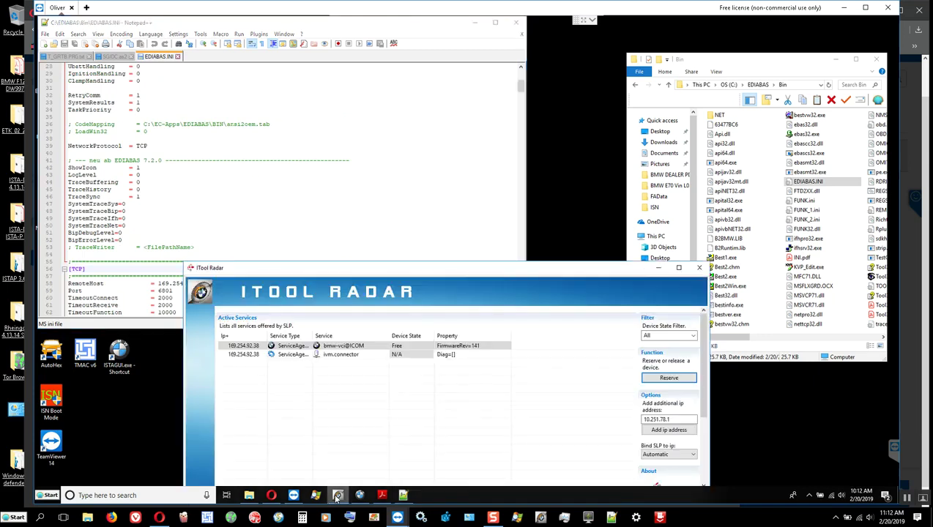
left_click(248, 347)
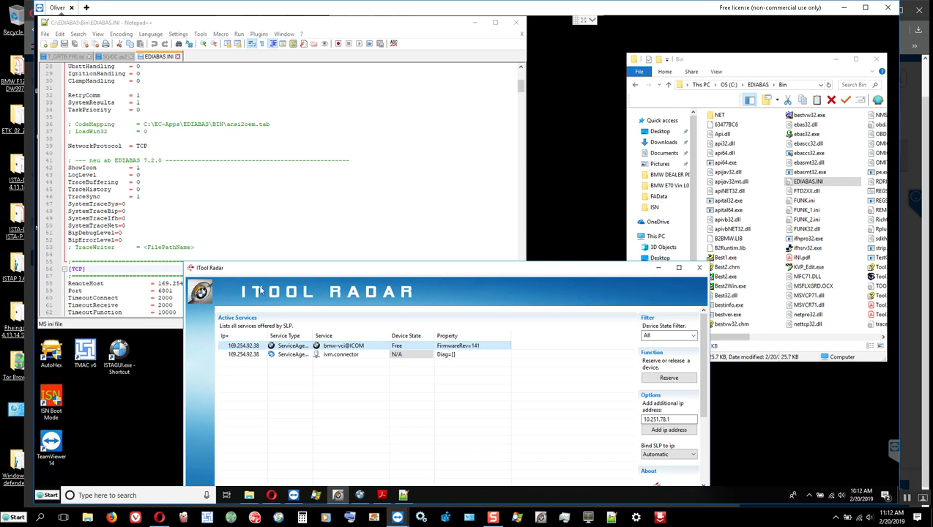
left_click_drag(260, 290, 292, 307)
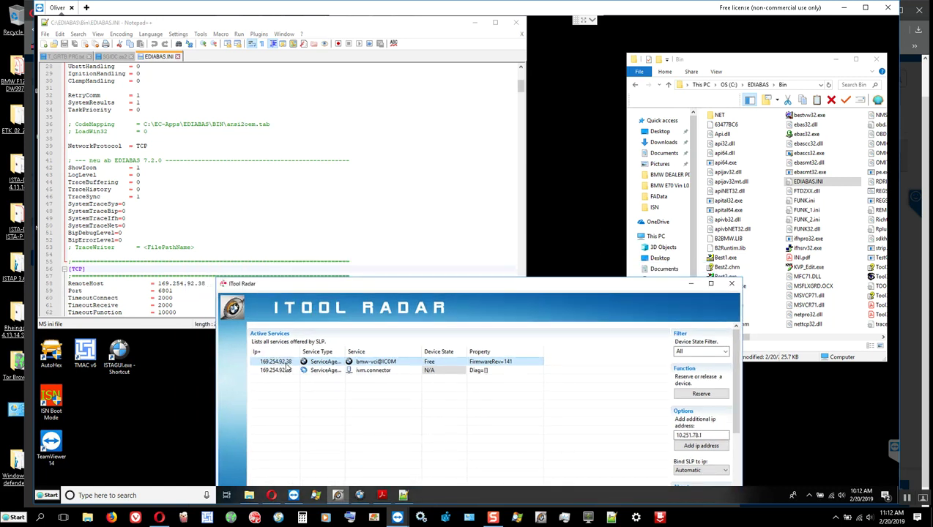
left_click(189, 284)
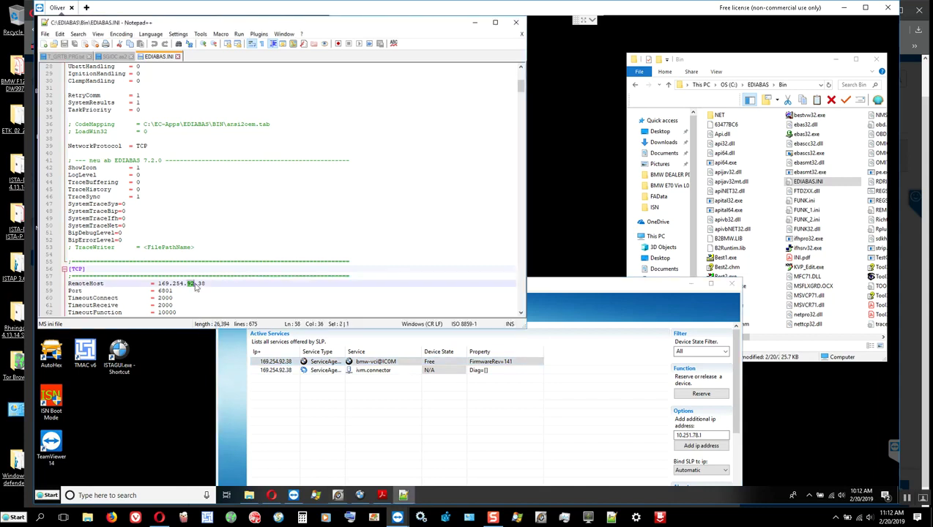
triple_click(162, 290)
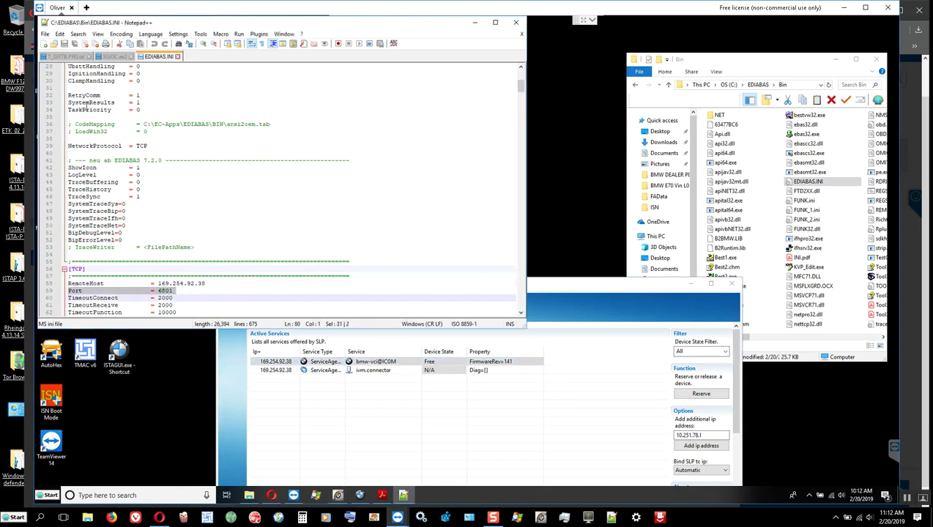
left_click(46, 34)
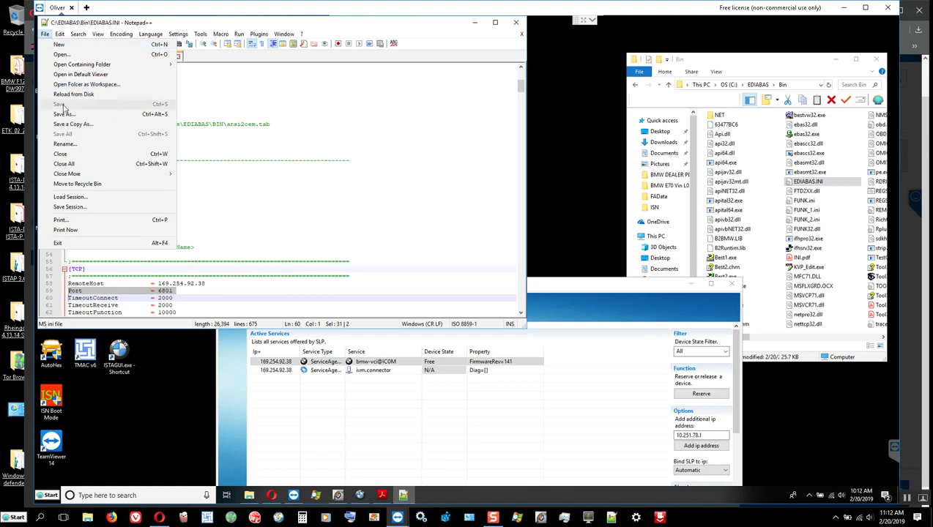
left_click(382, 136)
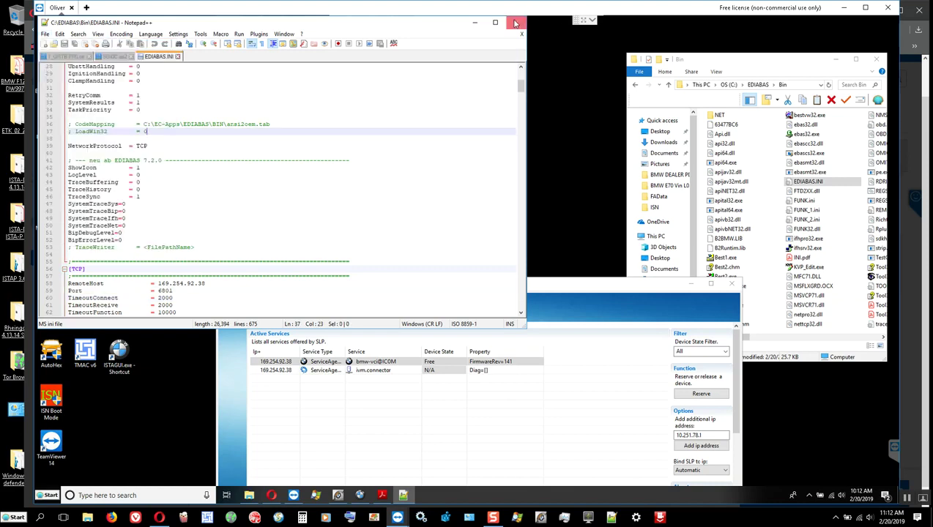
left_click(515, 23)
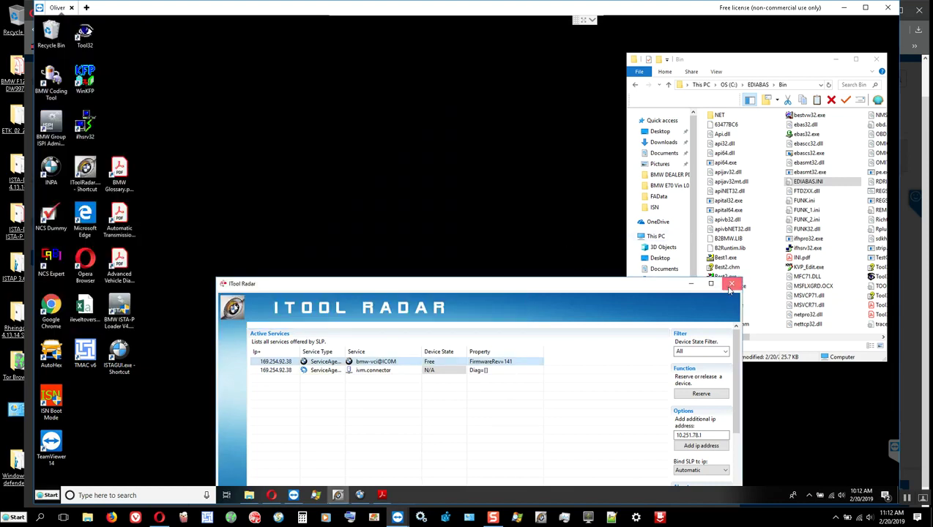
Restart iTool Radar, reserve the bmw-vci@ICOM interface, minimize it and launch INPA.
left_click(731, 285)
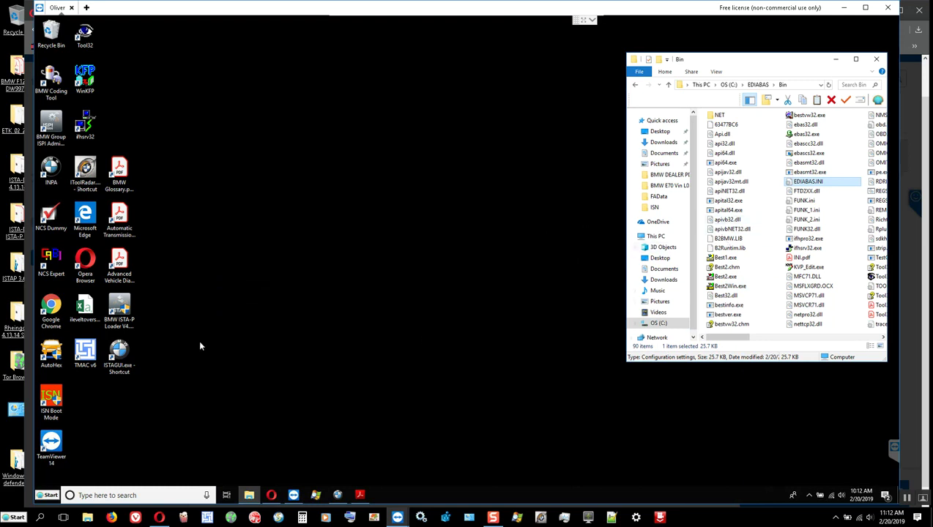
left_click(86, 171)
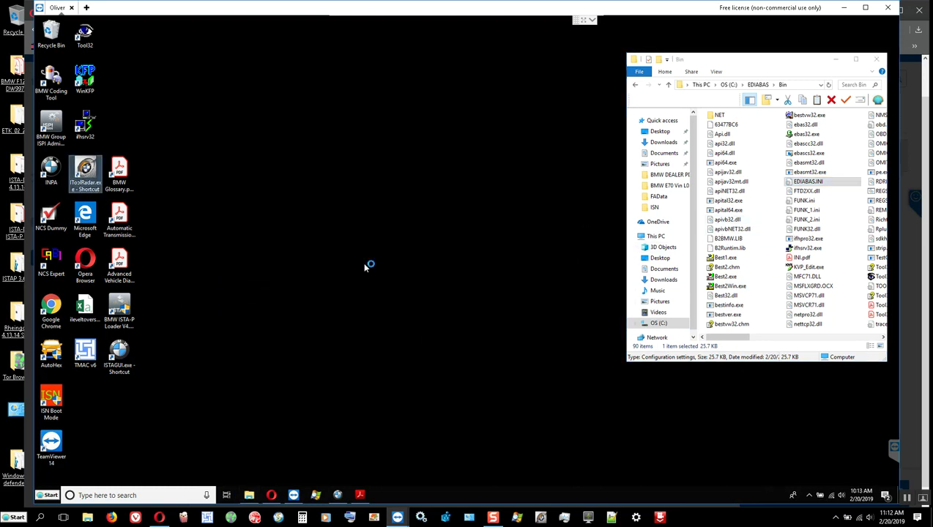
left_click(241, 197)
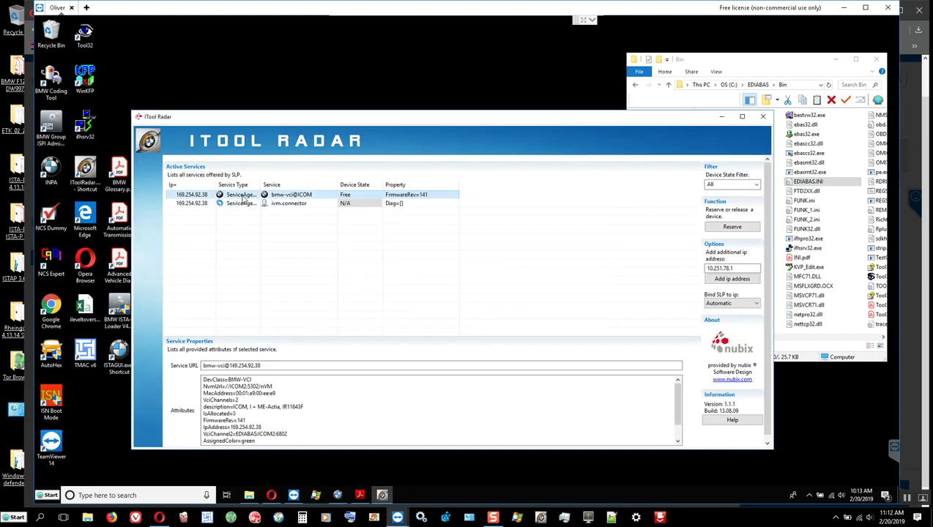
left_click(733, 227)
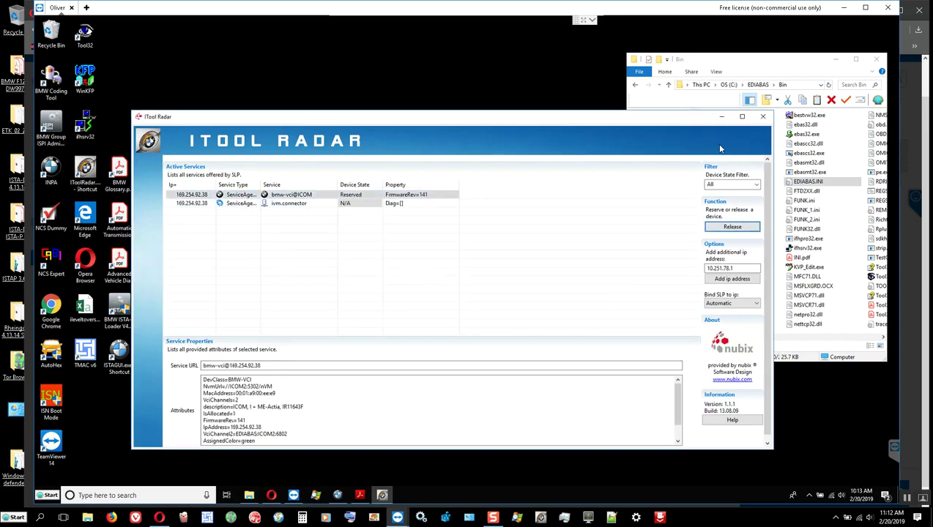
left_click(722, 118)
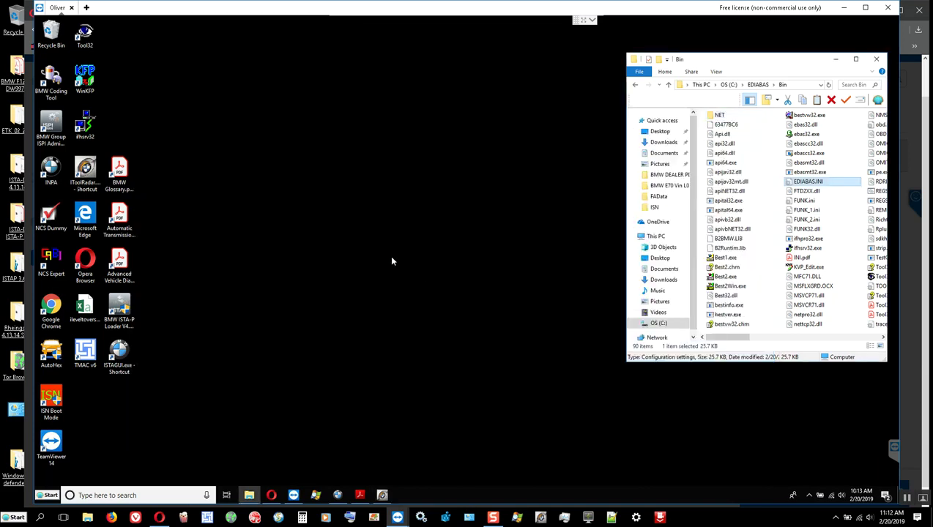
double_click(51, 168)
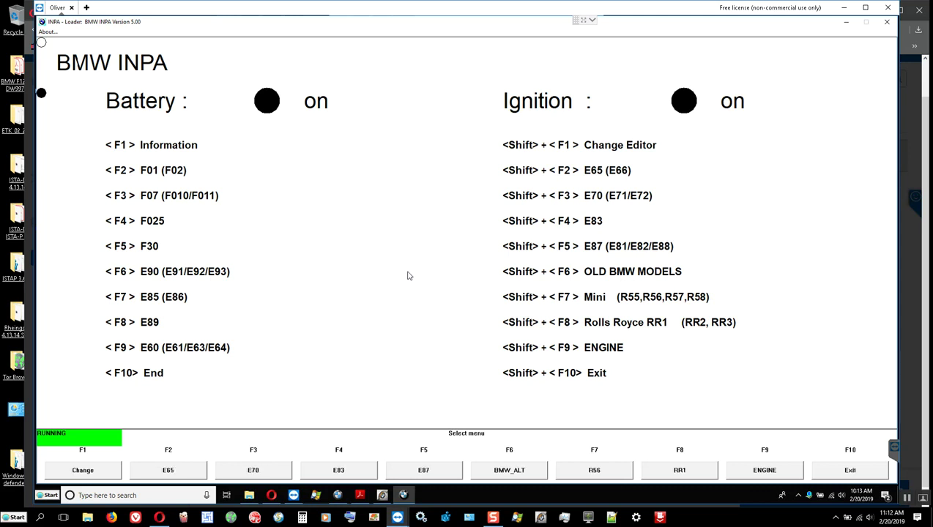
Load the E70 Functional Jobs script and view its version information (program 1.07).
left_click(255, 470, "shift")
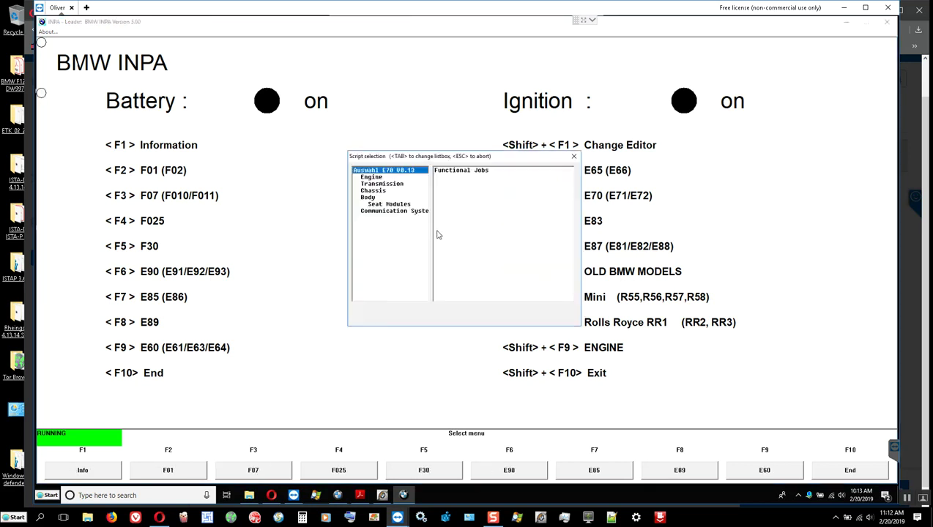
double_click(451, 171)
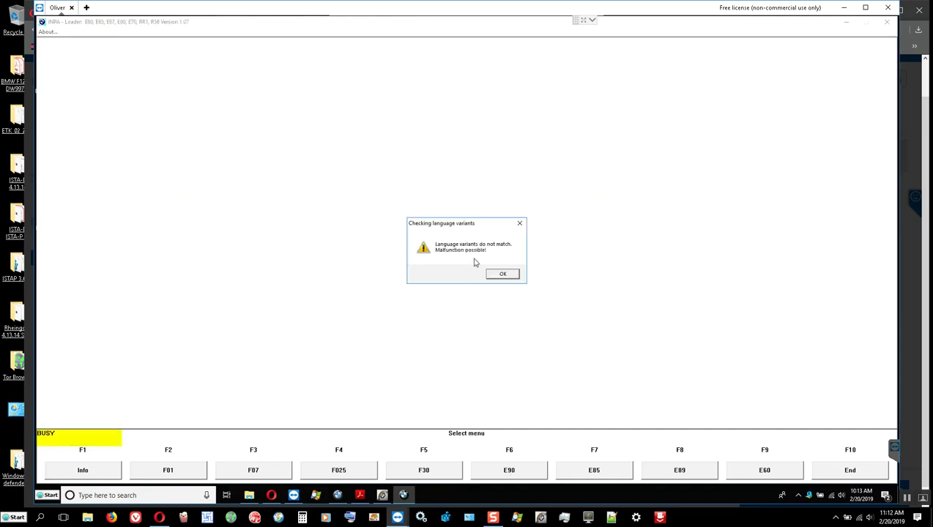
left_click(503, 275)
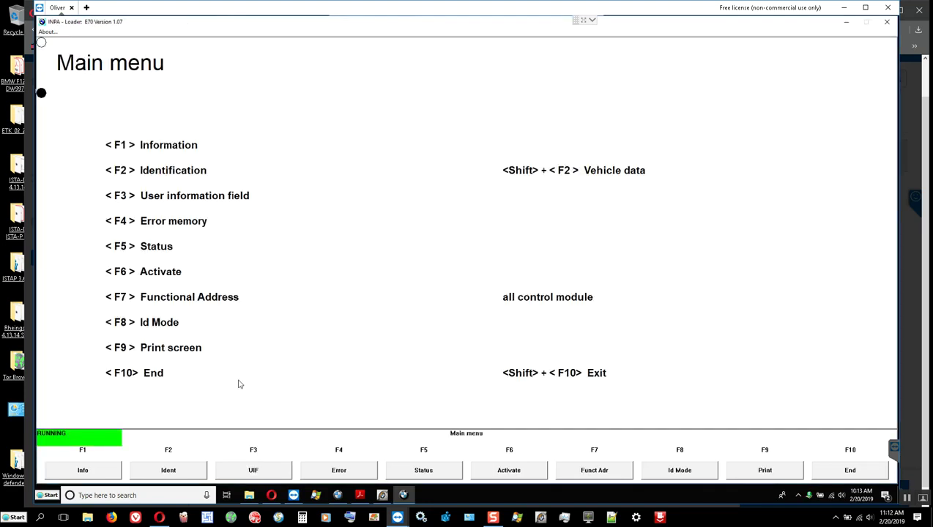
left_click(83, 470)
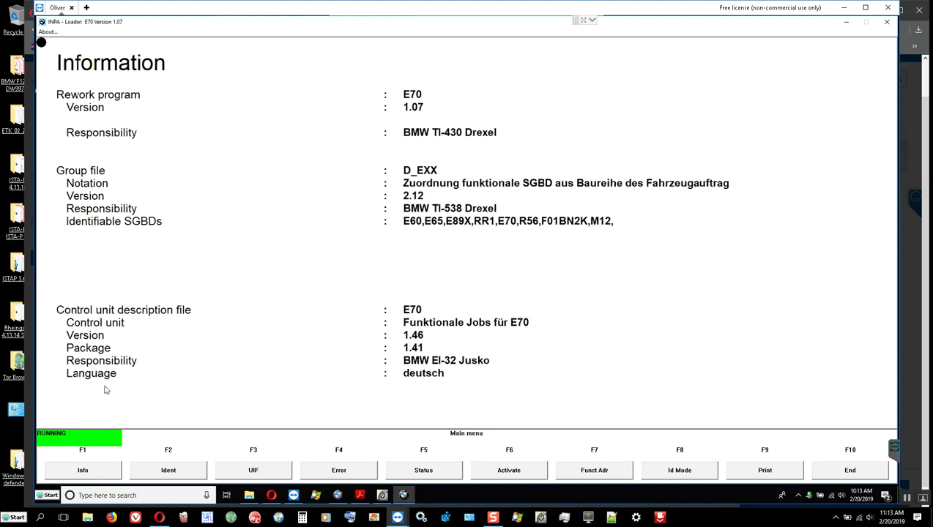
Read identification of all 37 E70 control modules, then search Windows for 'adobe'.
left_click(168, 472)
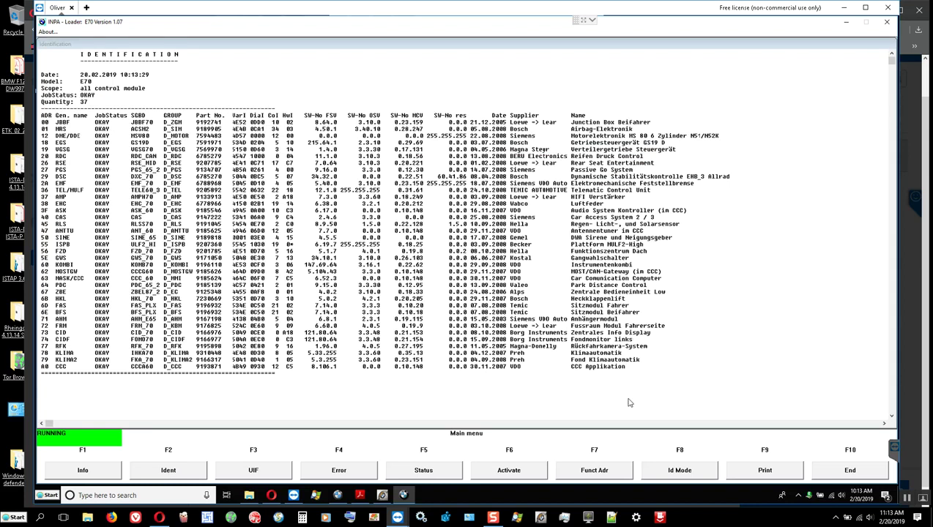
left_click(47, 496)
type("adobe")
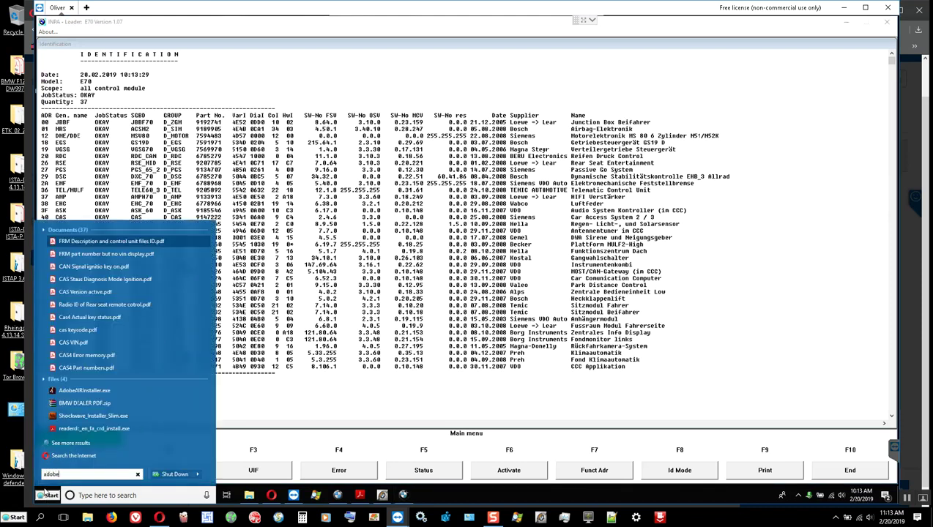
key("Down")
key("Down")
key("Down")
key("Down")
key("Down")
key("Down")
key("Down")
key("Down")
key("Down")
key("Down")
key("Down")
key("Down")
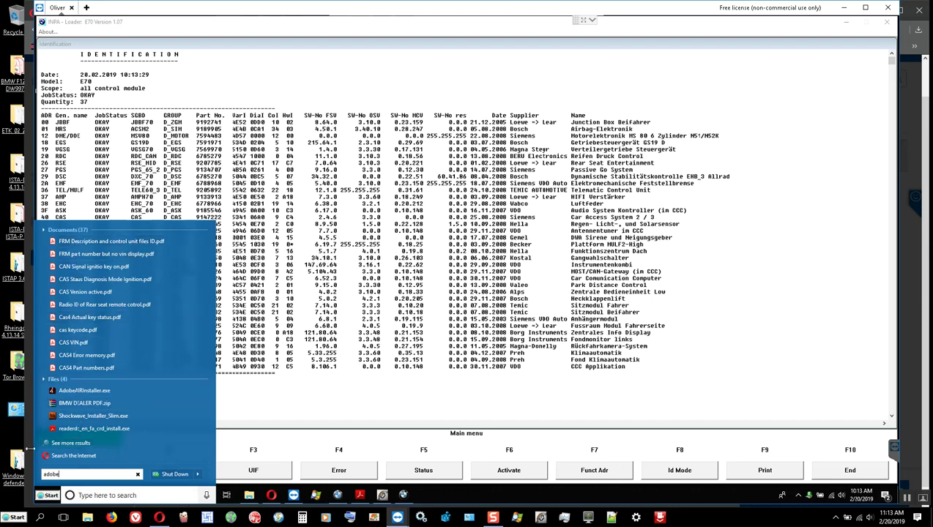
left_click(49, 496)
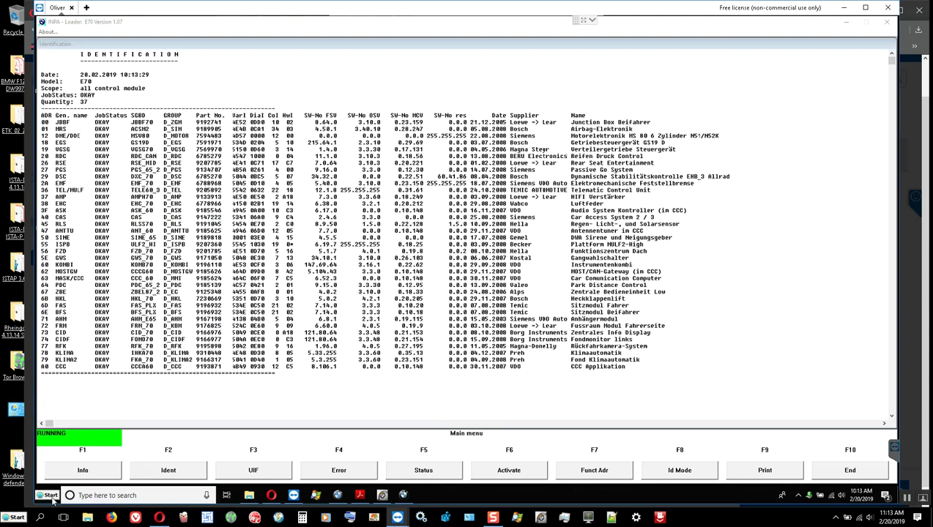
Open Devices and Printers and look over the available printers.
left_click(51, 498)
left_click(194, 375)
scroll(407, 285, "down", 1)
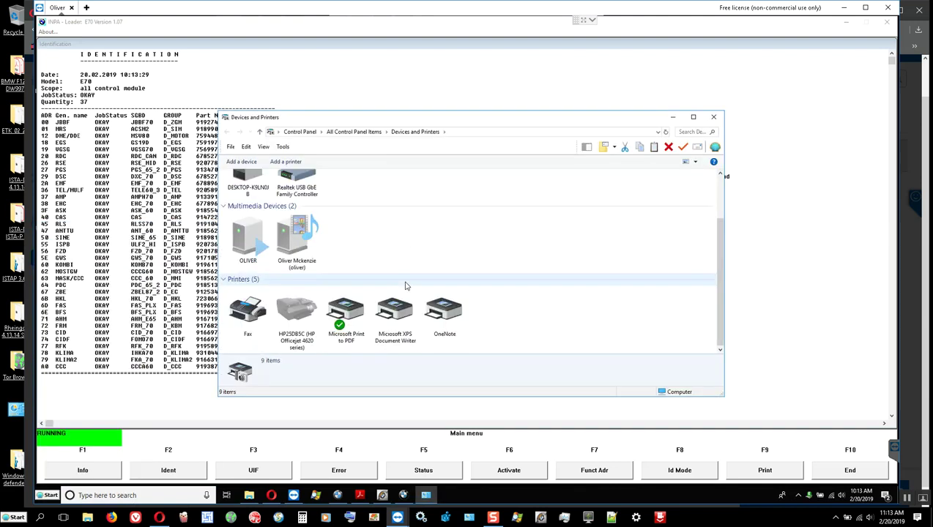
left_click(404, 281)
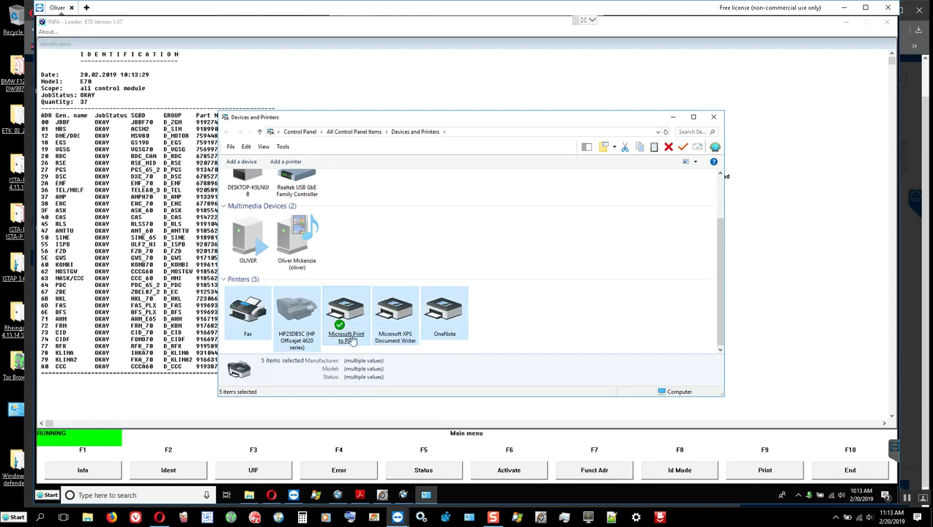
right_click(356, 311)
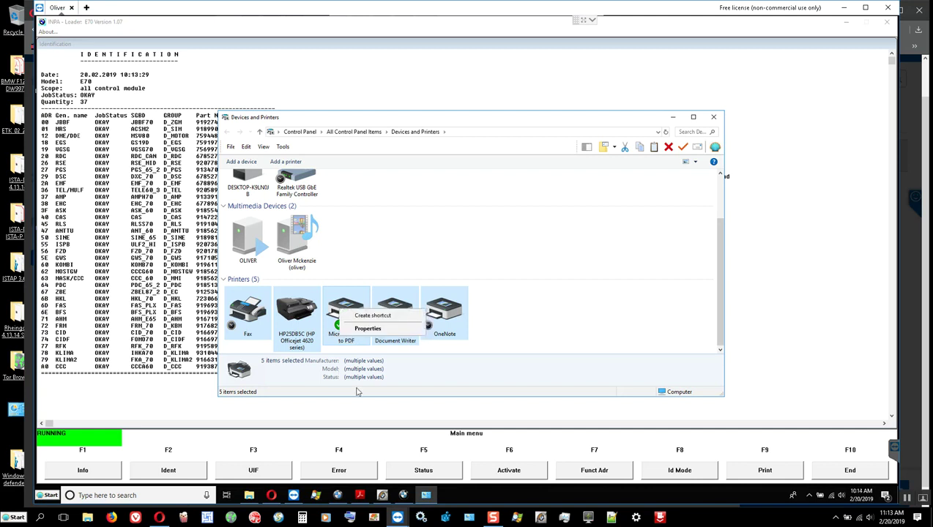
left_click(403, 385)
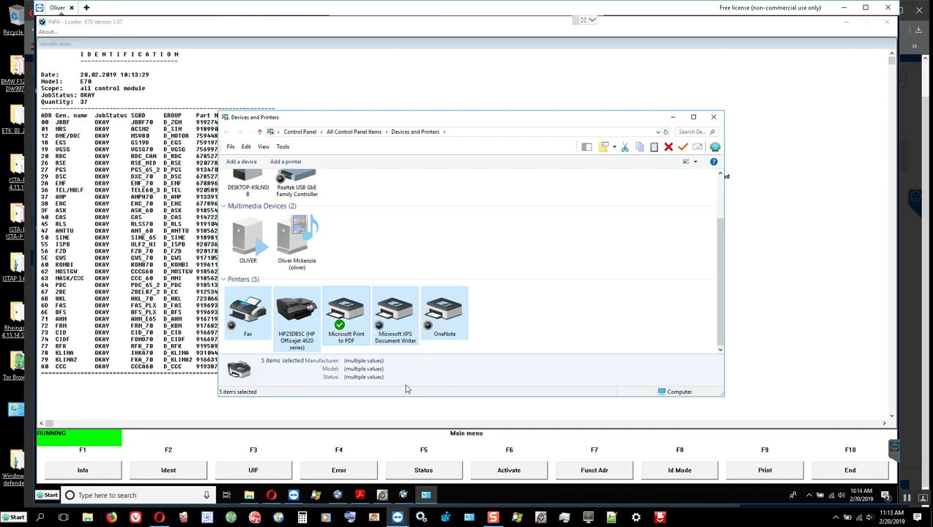
Set Microsoft Print to PDF as the default printer and close the window.
right_click(395, 326)
left_click(434, 271)
left_click(434, 271)
left_click(343, 311)
right_click(339, 314)
left_click(369, 327)
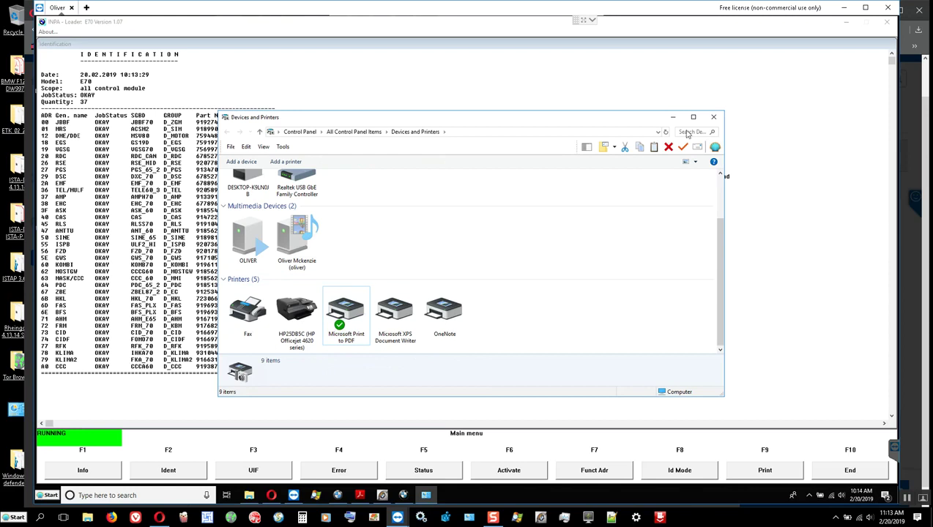
left_click(713, 117)
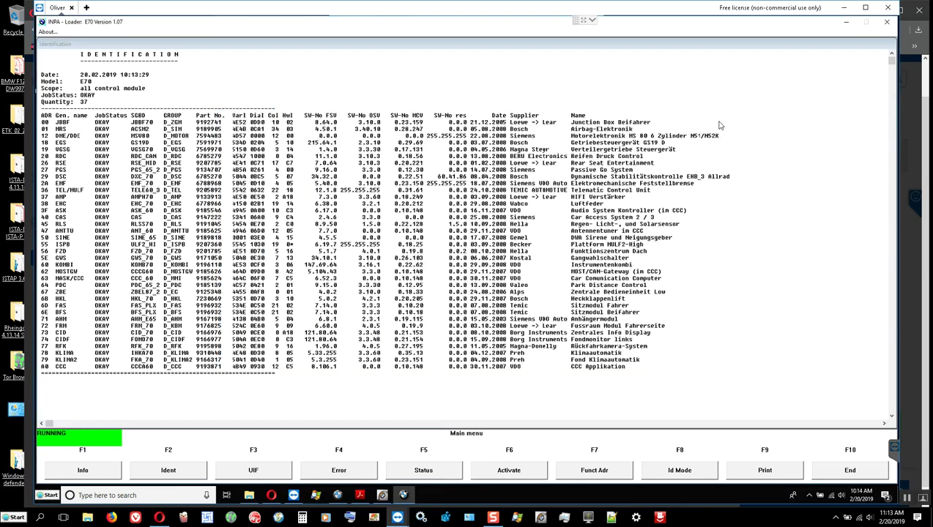
Print the identification report to a PDF named 'de' in the Documents E70 folder.
left_click(762, 471)
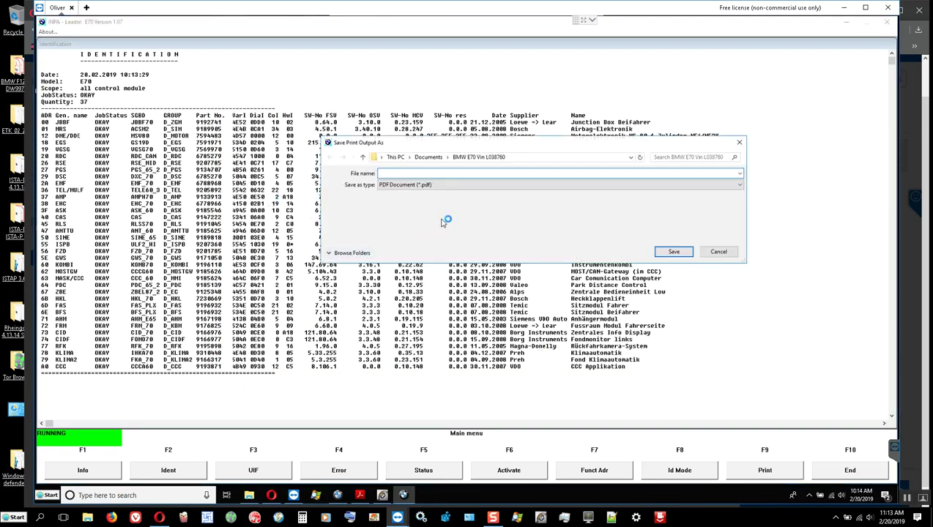
left_click(335, 253)
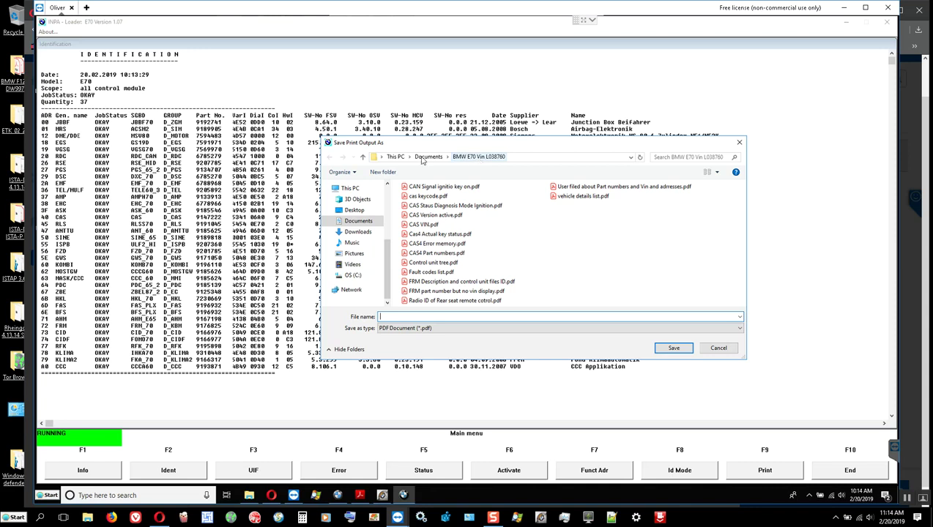
left_click(363, 156)
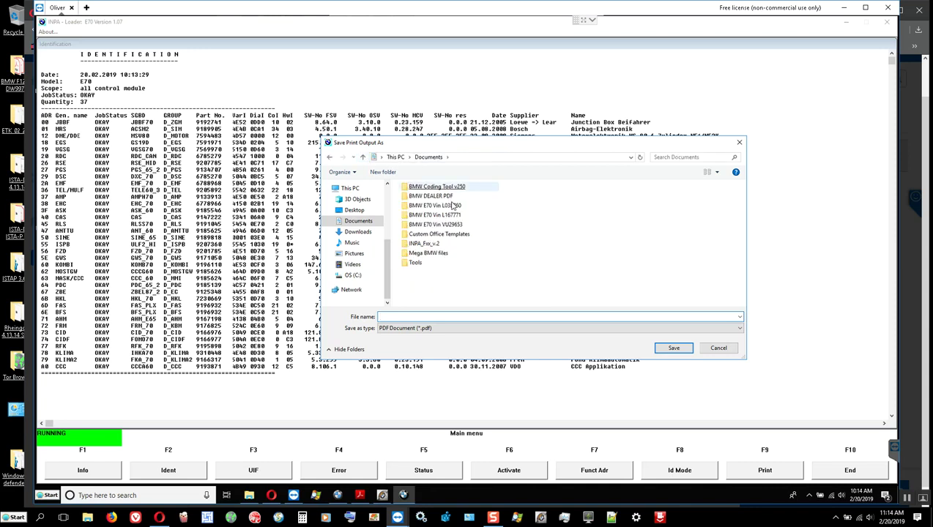
double_click(454, 207)
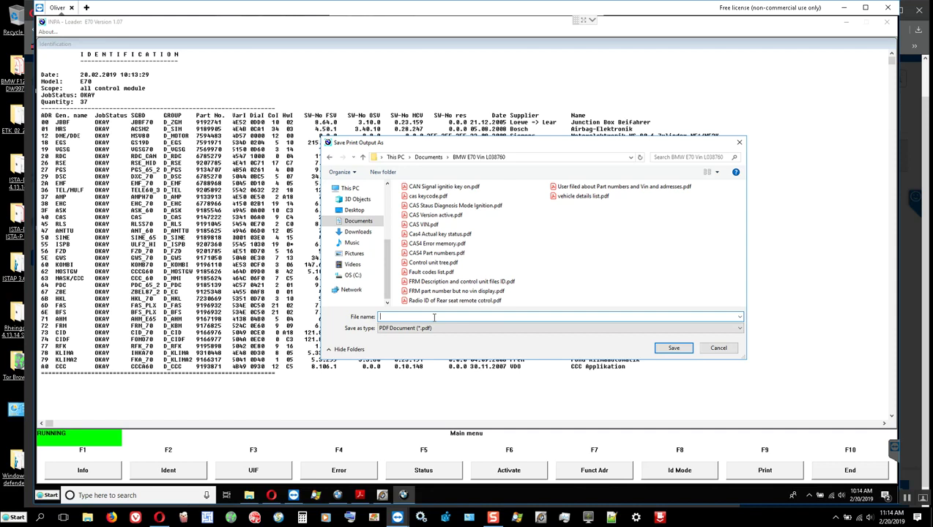
type("de")
key("Return")
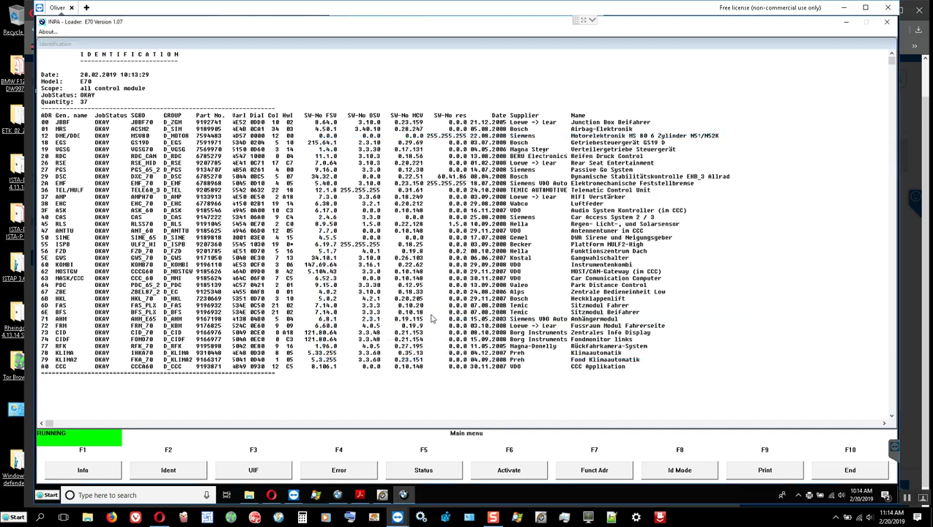
Return to INPA's main menu and quit INPA, confirming with Yes.
left_click(827, 466)
left_click(850, 471)
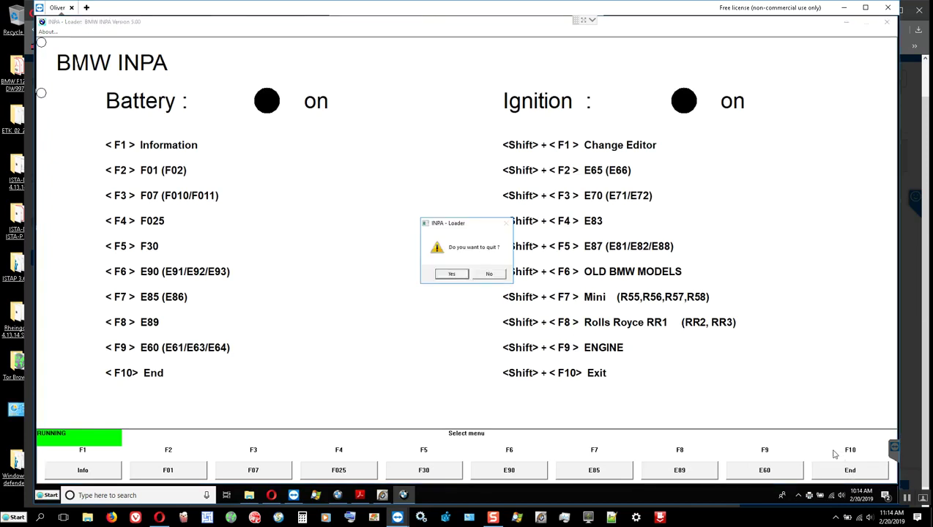
left_click(451, 276)
left_click(401, 252)
Launch WinKFP from the desktop shortcut and enlarge its window.
key("w")
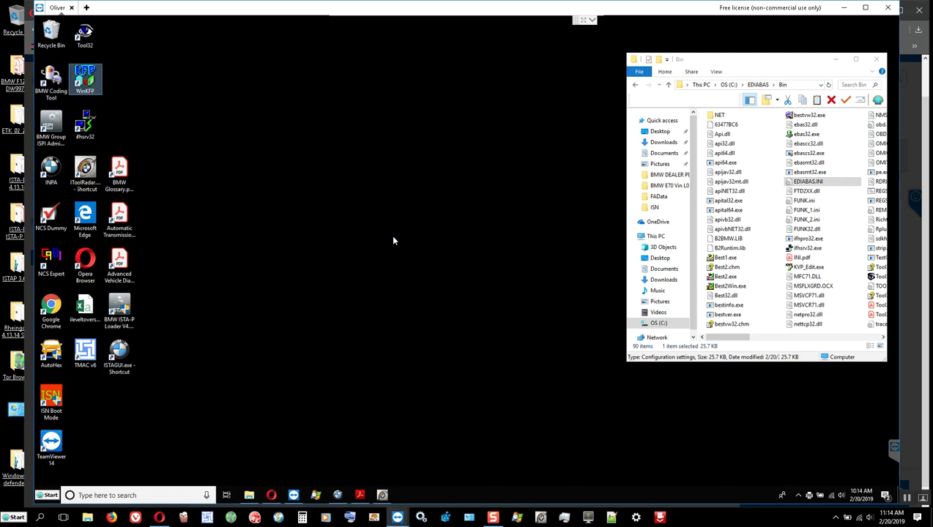
key("Return")
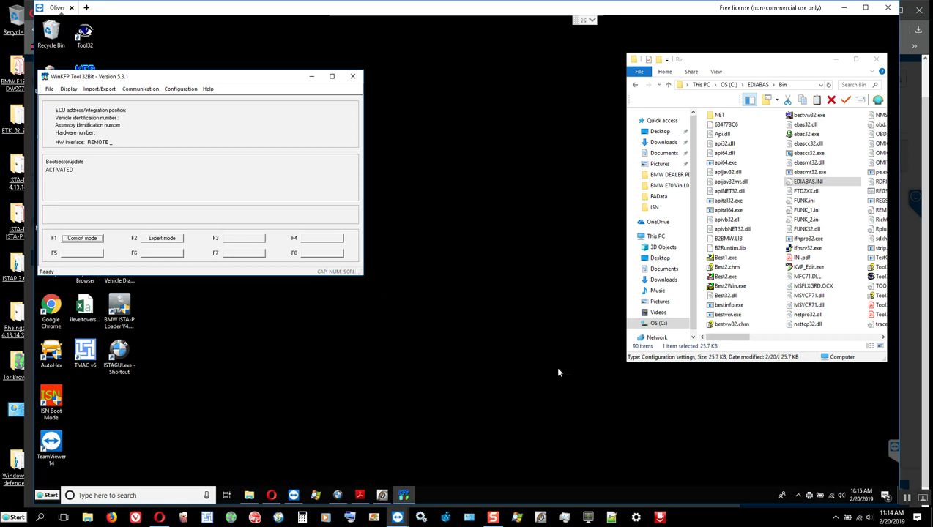
left_click_drag(378, 281, 572, 362)
left_click_drag(195, 77, 212, 74)
In Ini Options, set the working directory to the C:\EC-APPS\NFS folder.
left_click(197, 86)
left_click(212, 96)
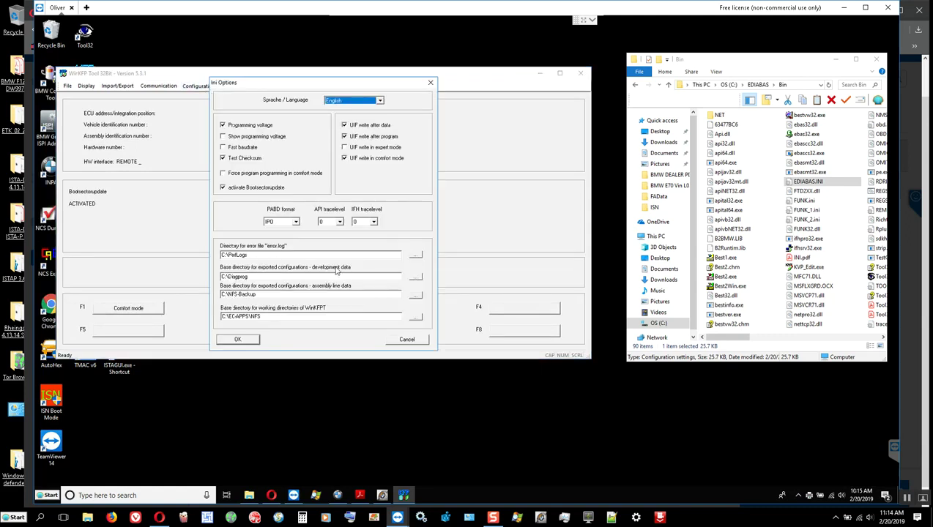
left_click(416, 319)
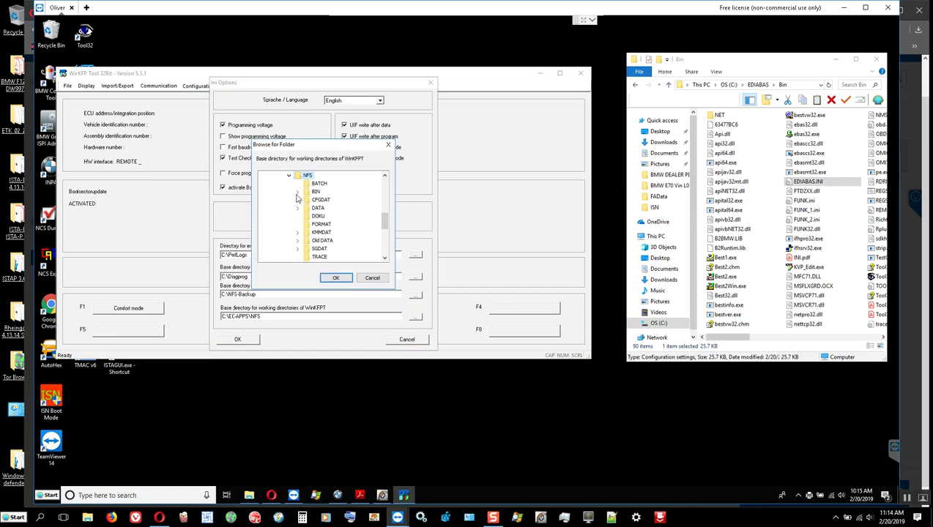
scroll(282, 204, "up", 3)
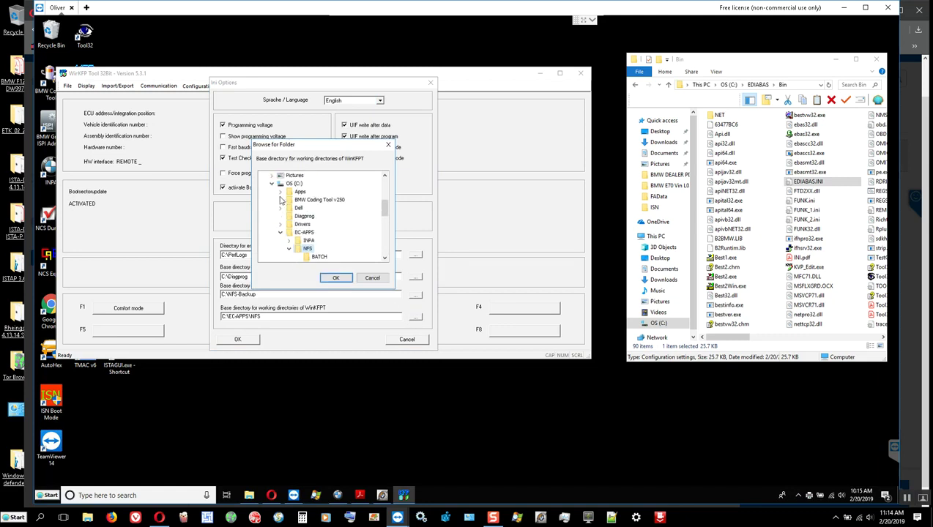
left_click(291, 184)
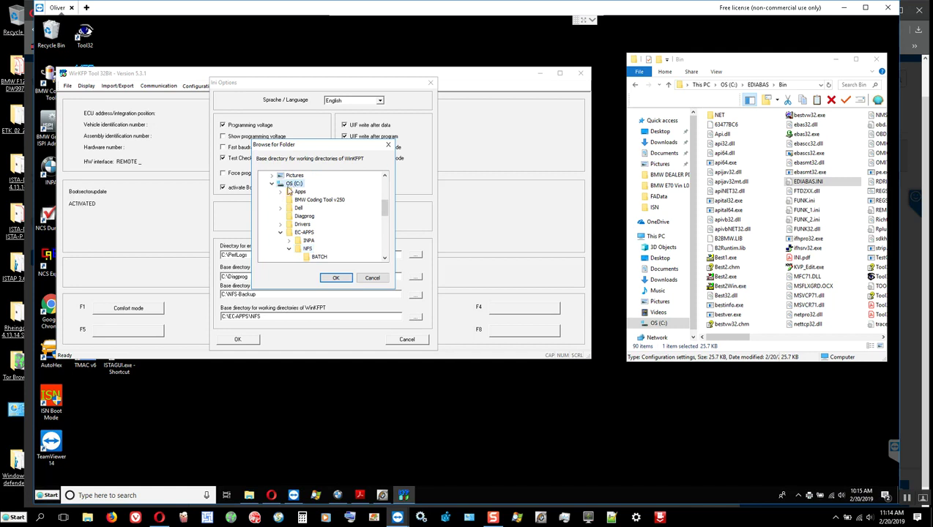
left_click(308, 250)
left_click(336, 277)
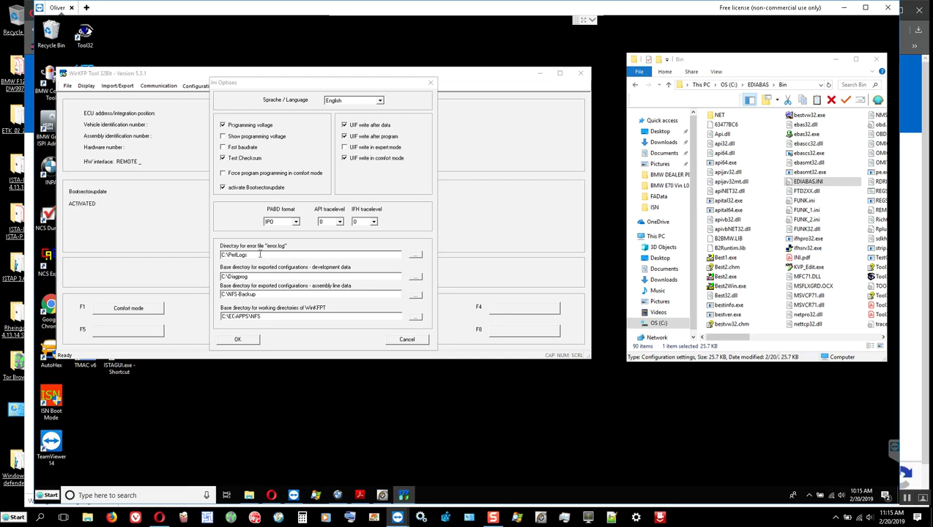
Open the C:\PerfLogs folder in Explorer, granting access when asked.
left_click(657, 323)
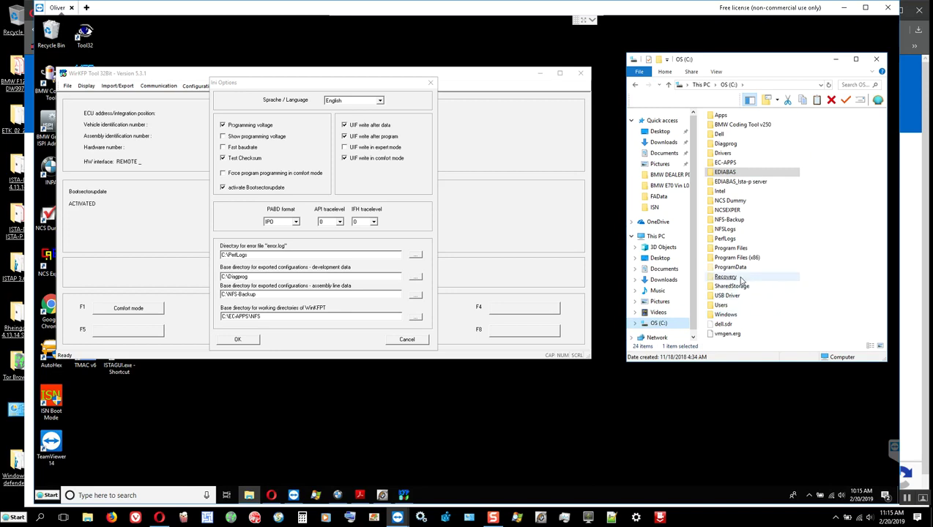
left_click(727, 240)
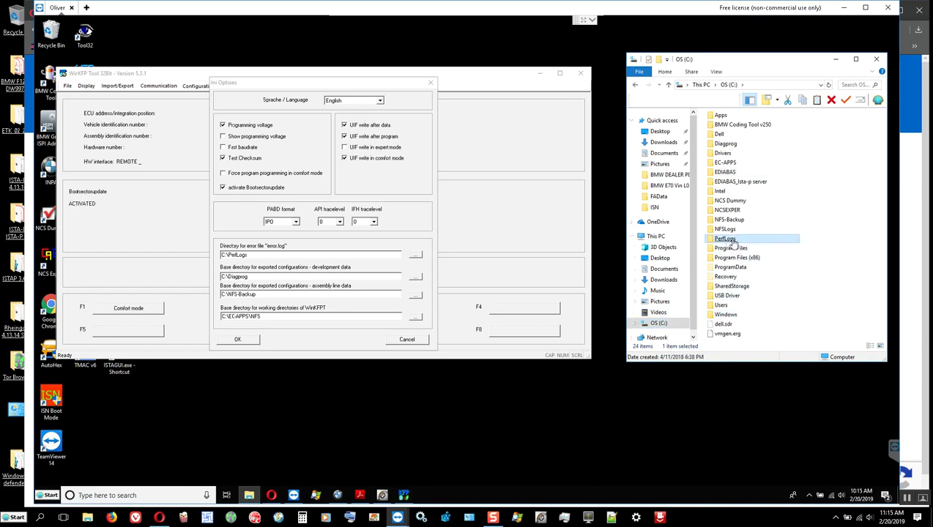
double_click(729, 241)
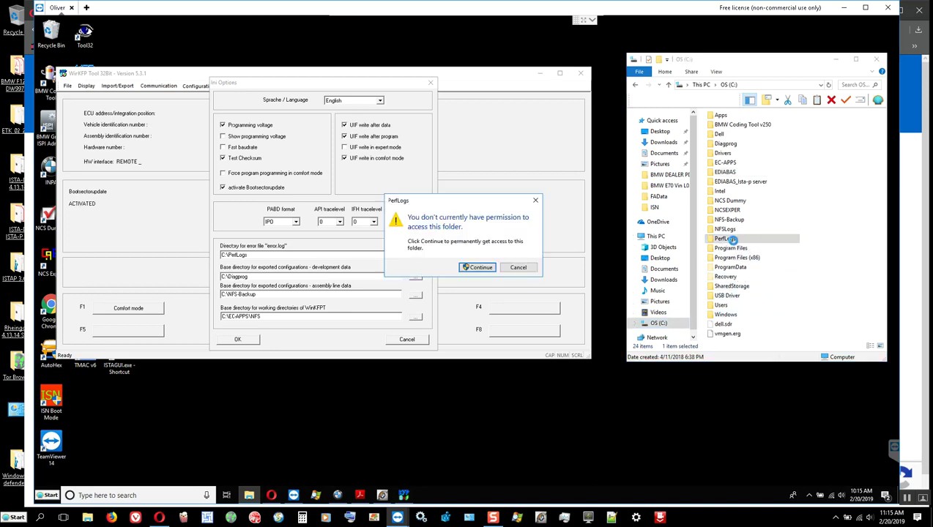
left_click(478, 267)
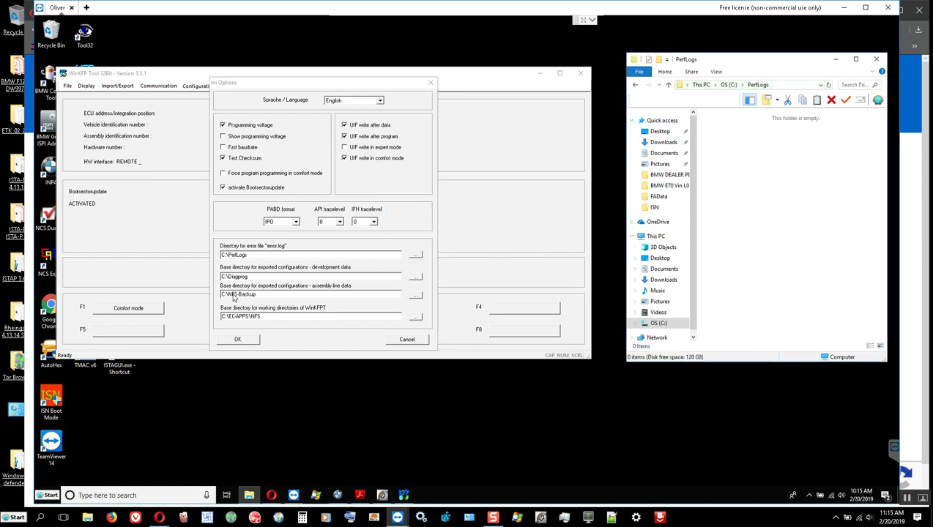
Set API and IFH trace levels to 1, enable Show programming voltage, and apply.
left_click(340, 221)
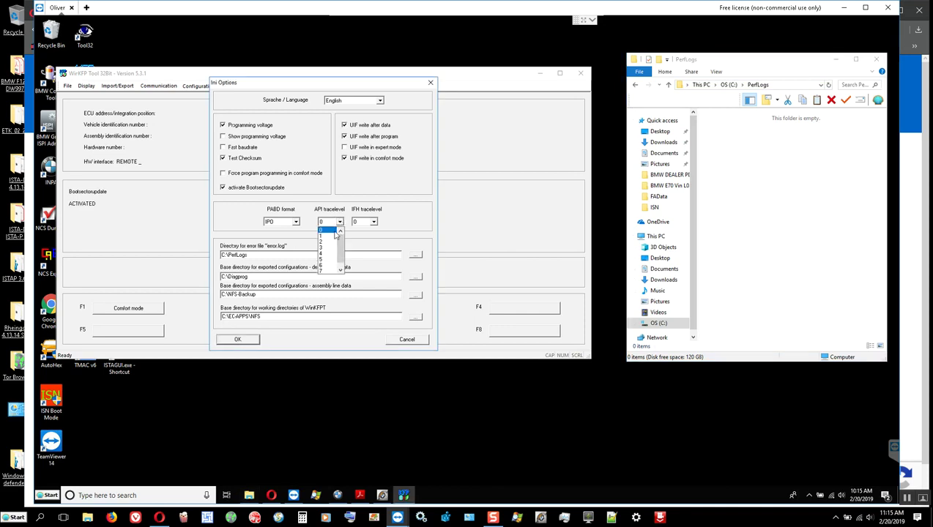
left_click(327, 240)
left_click(373, 223)
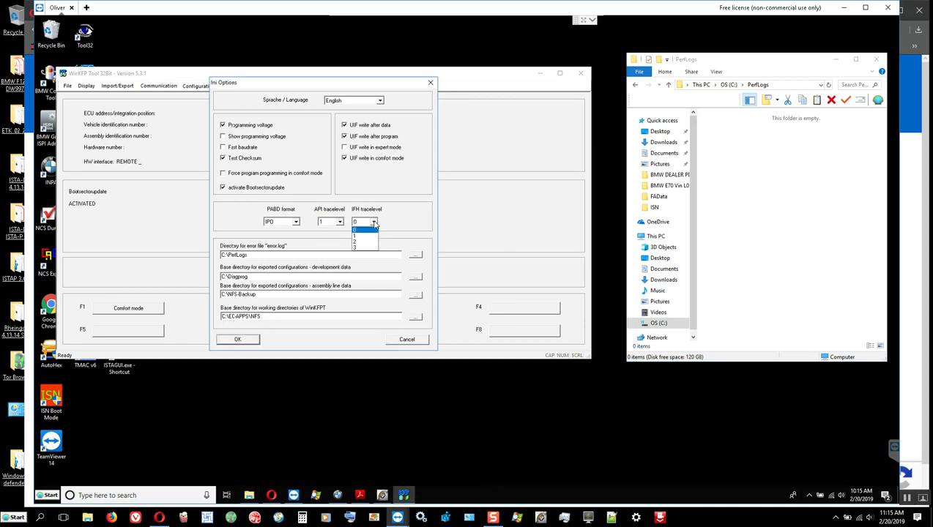
left_click(368, 237)
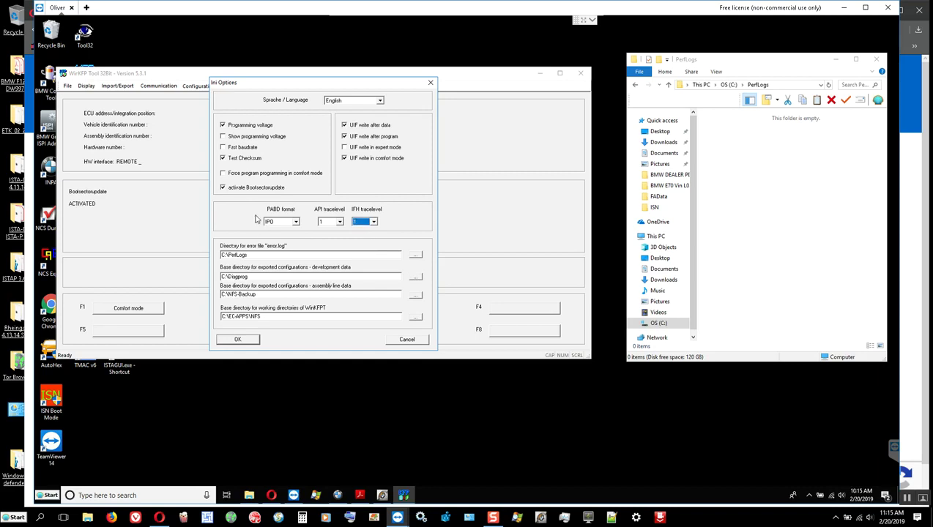
left_click(240, 139)
left_click(239, 339)
Confirm saving settings to the ini file, then start Import assembly line data.
left_click(312, 237)
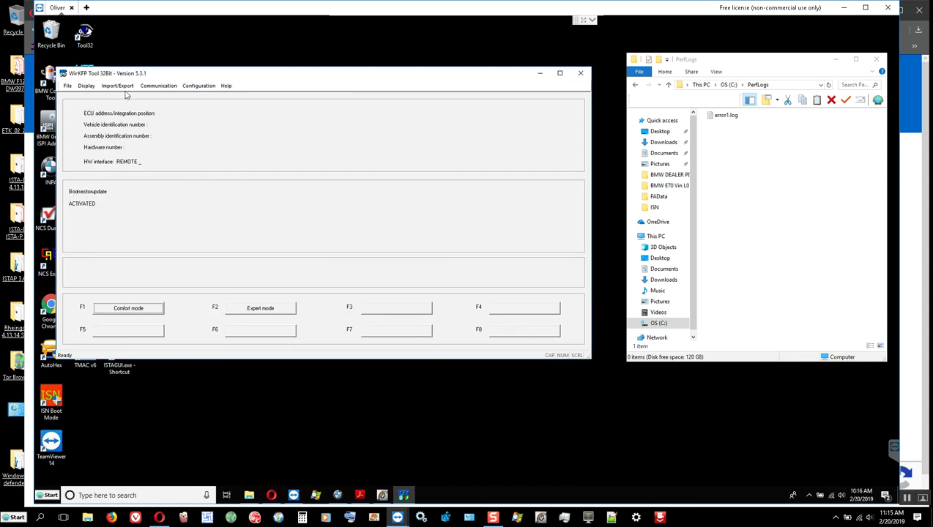
left_click(119, 87)
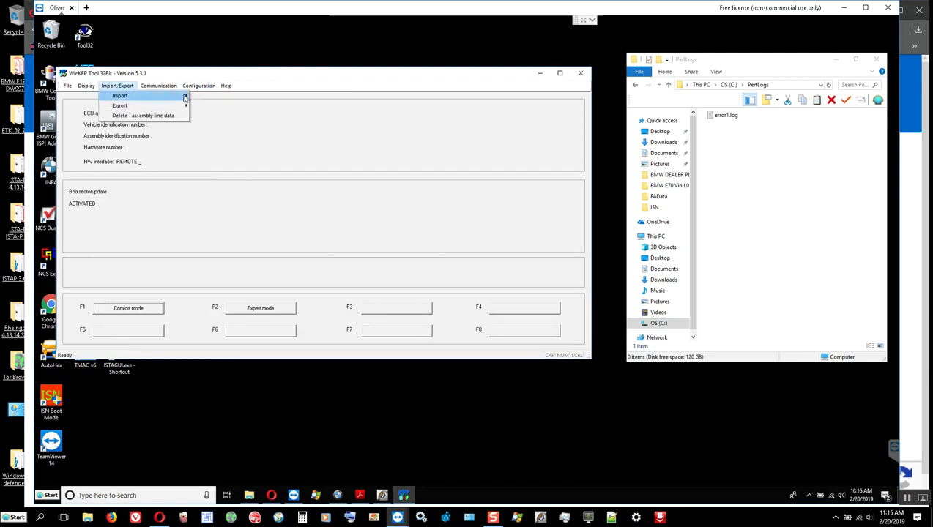
mouse_move(184, 95)
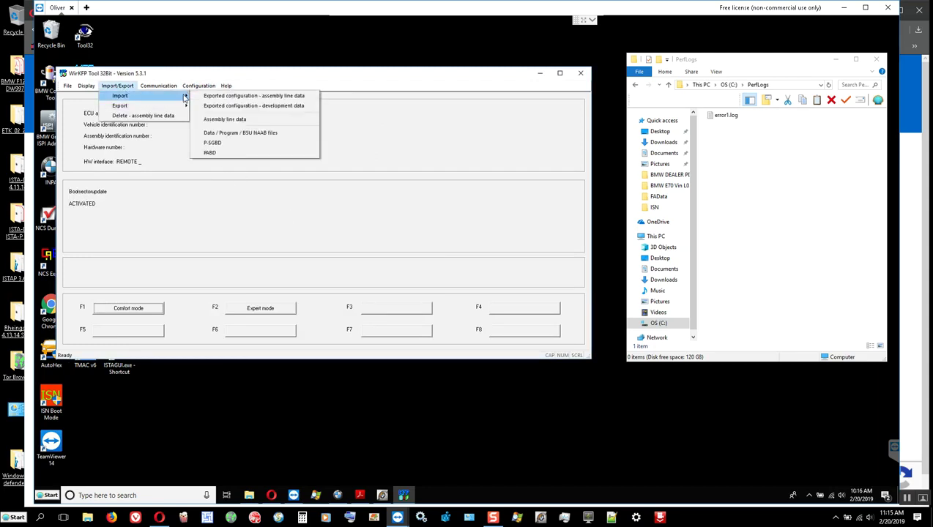
left_click(228, 120)
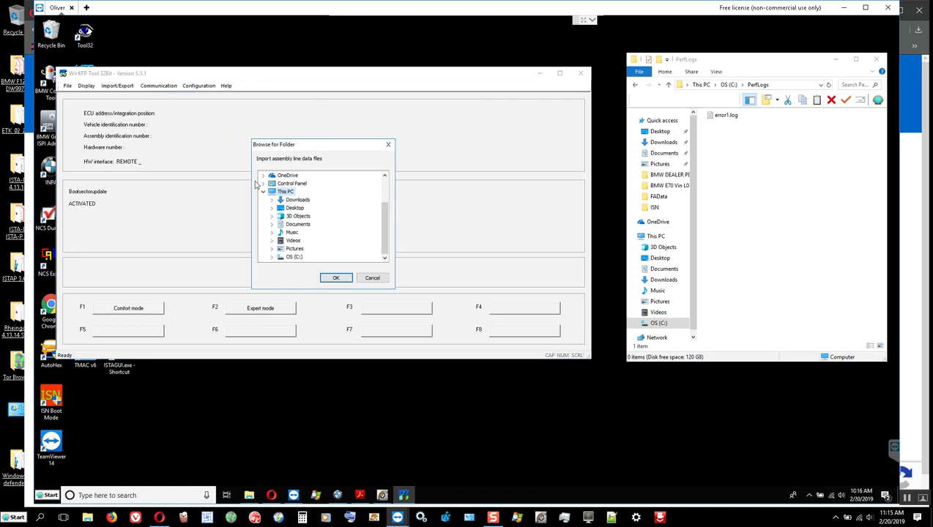
Expand the folder tree through C:\ProgramData\BMW\ISPI\data\TRIC\ISTA-P\BMW.
left_click(273, 259)
scroll(276, 239, "down", 3)
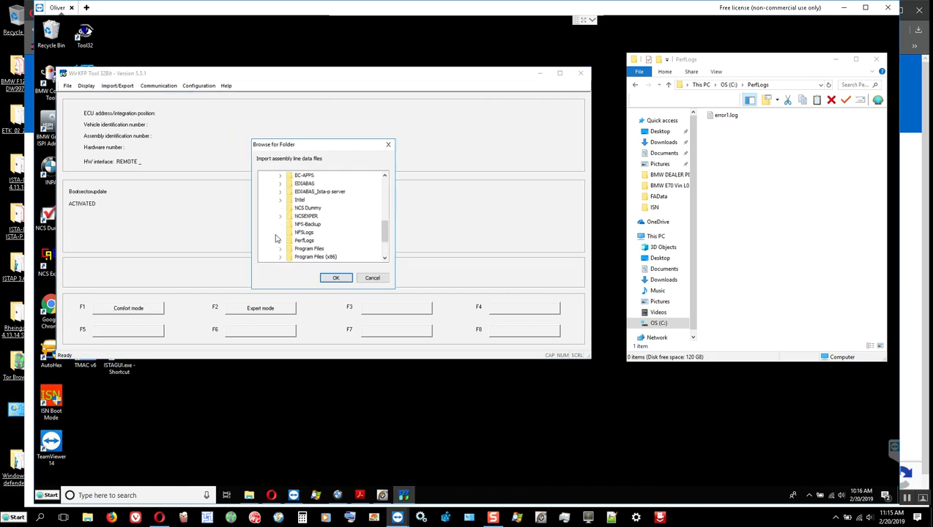
left_click(281, 242)
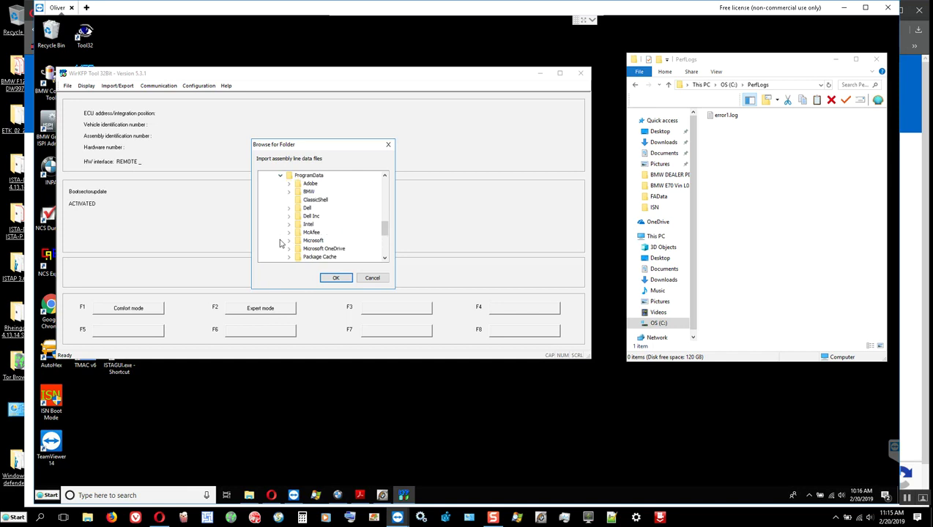
left_click(289, 192)
left_click(297, 200)
left_click(306, 216)
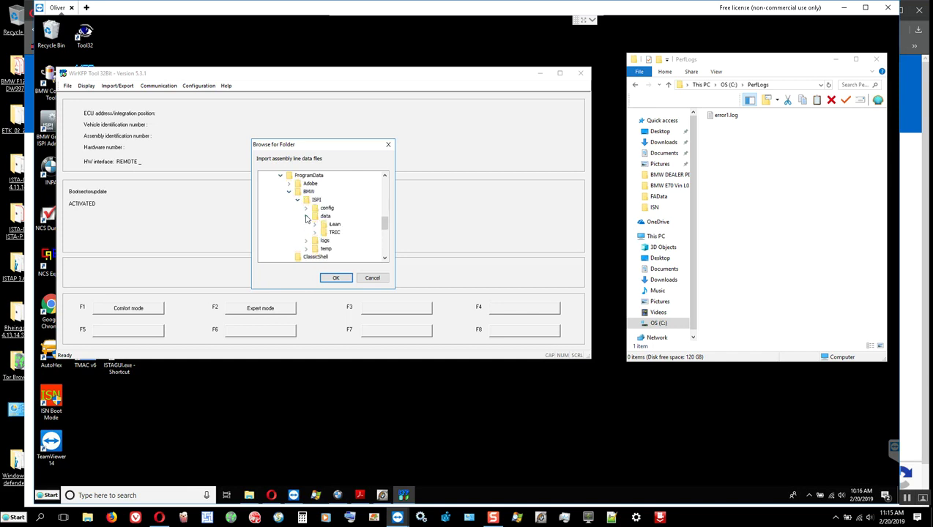
left_click(315, 232)
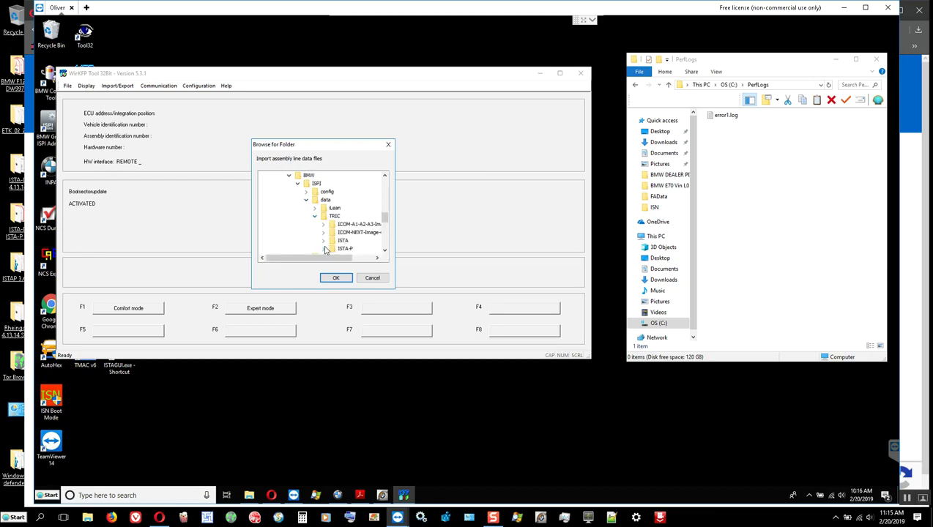
left_click(324, 249)
left_click(332, 199)
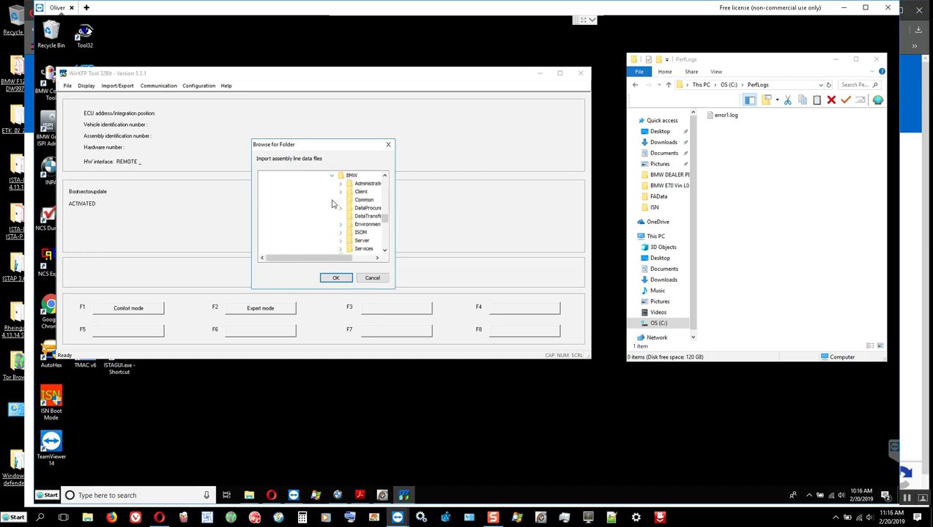
Continue down Services\data\ecudata\E70 and select its data folder.
scroll(330, 249, "down", 1)
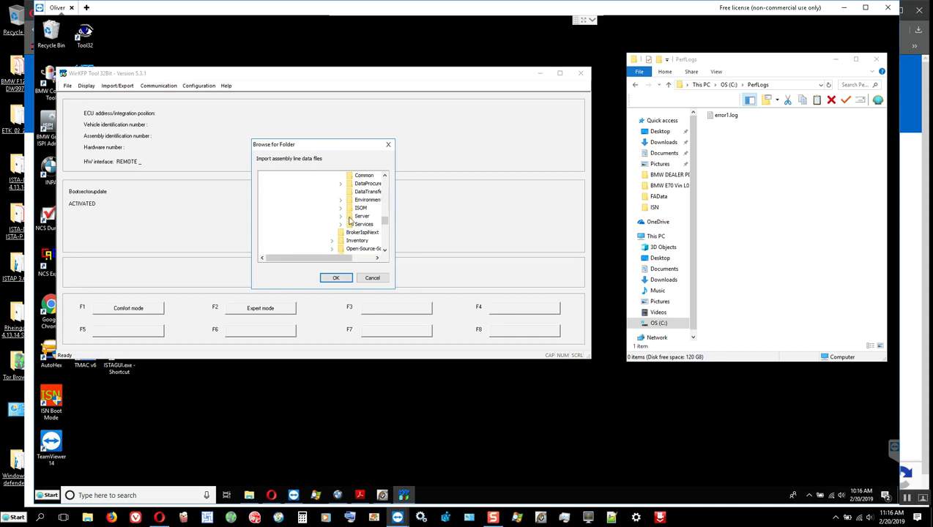
left_click(340, 225)
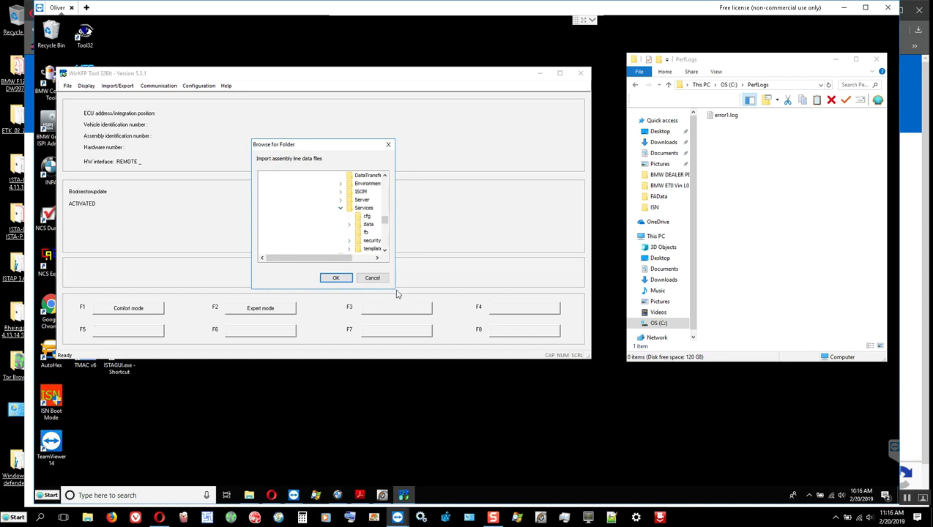
left_click(350, 224)
left_click(356, 257)
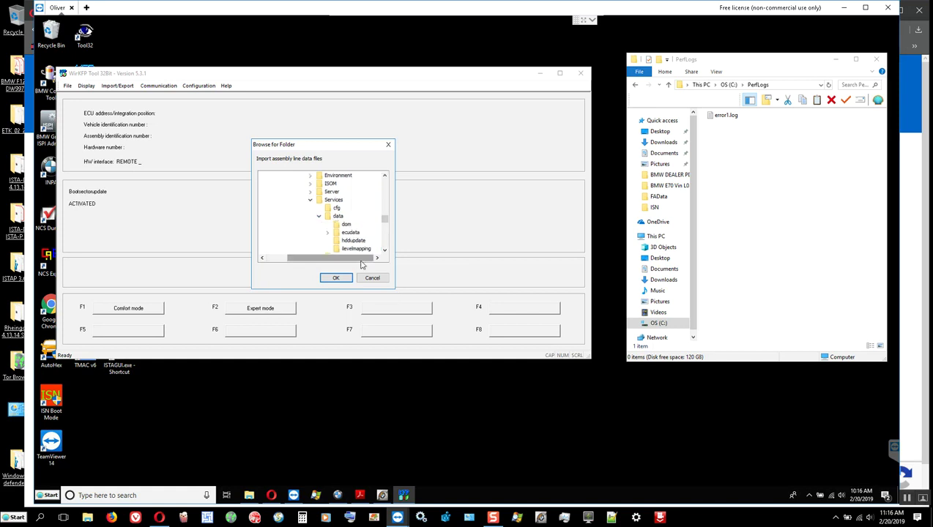
left_click(328, 233)
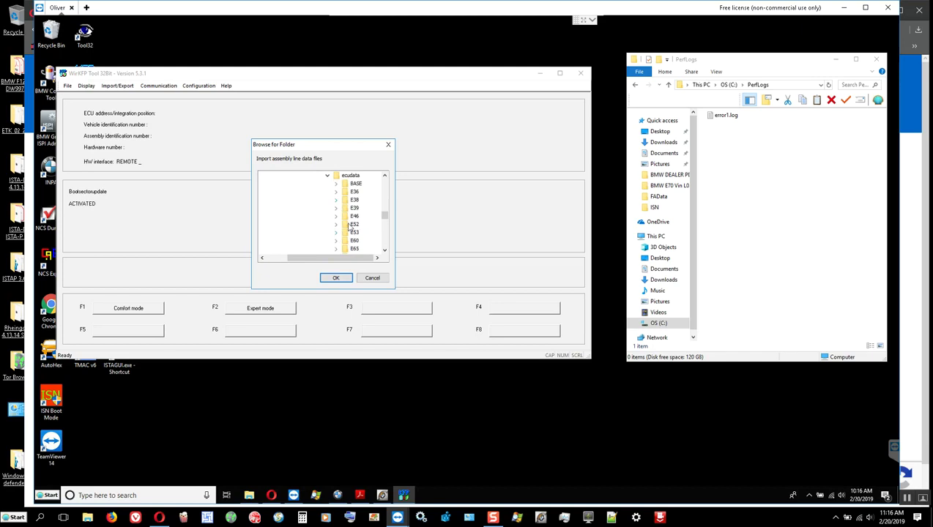
scroll(353, 232, "down", 1)
left_click(354, 209)
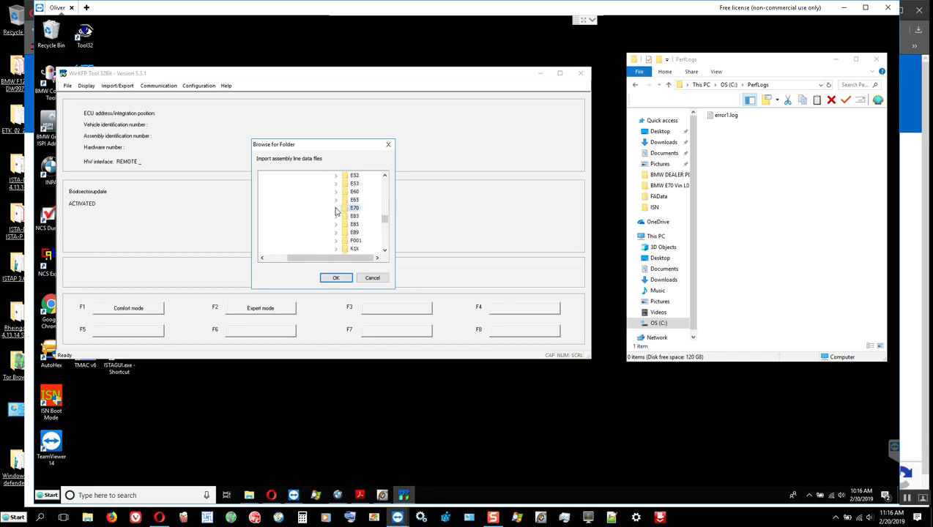
left_click(336, 209)
left_click(364, 192)
left_click(336, 278)
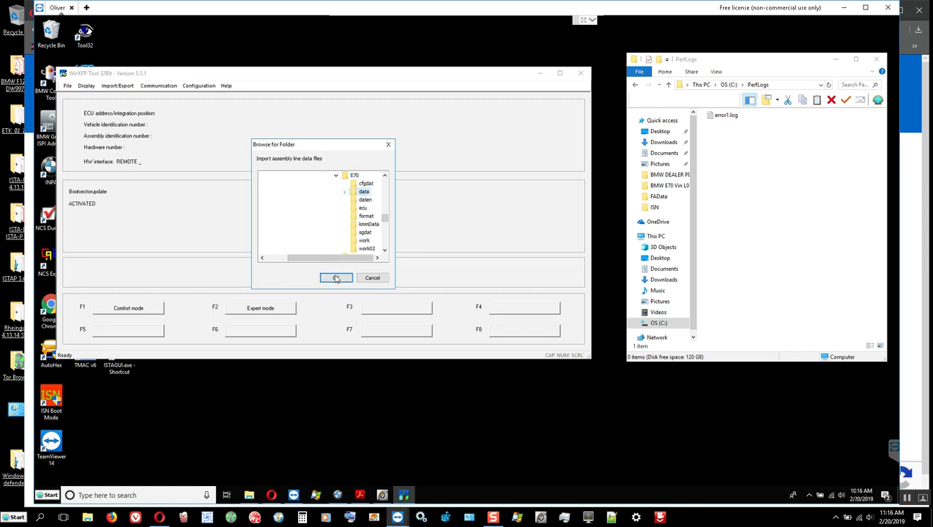
Check C:\EC-APPS\NFS\DATA in Explorer, then confirm the E70 data folder to begin importing.
left_click(660, 324)
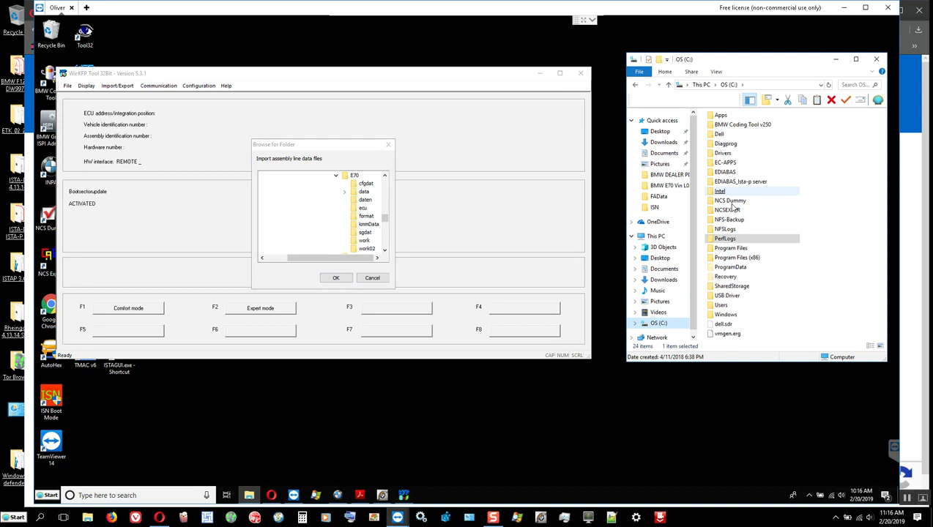
double_click(727, 163)
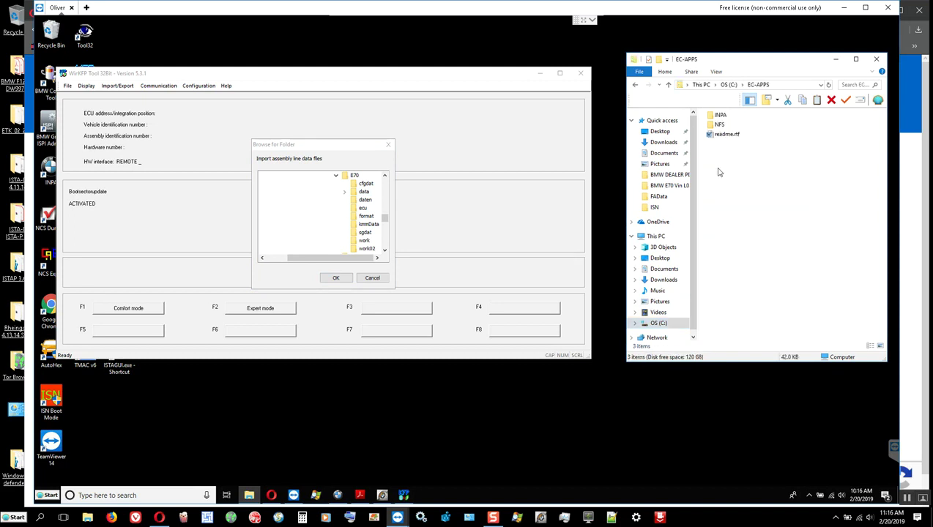
double_click(721, 125)
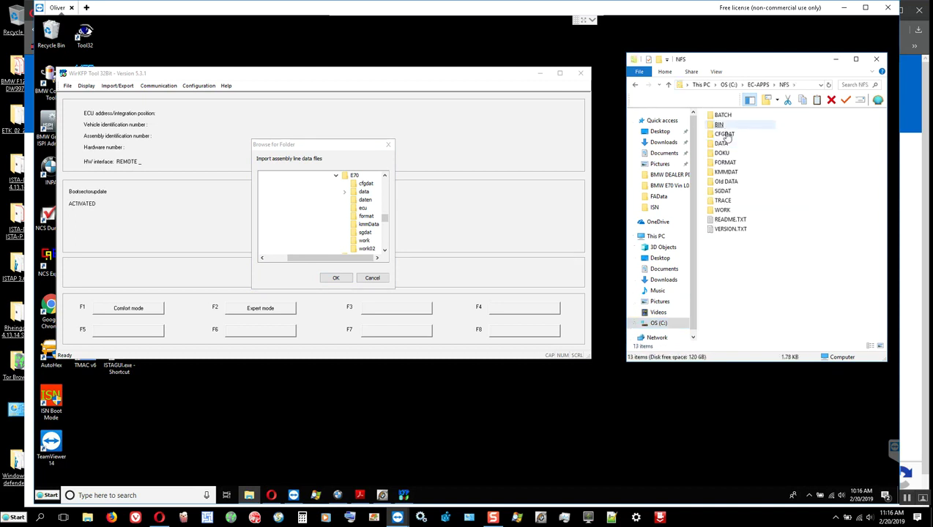
double_click(723, 146)
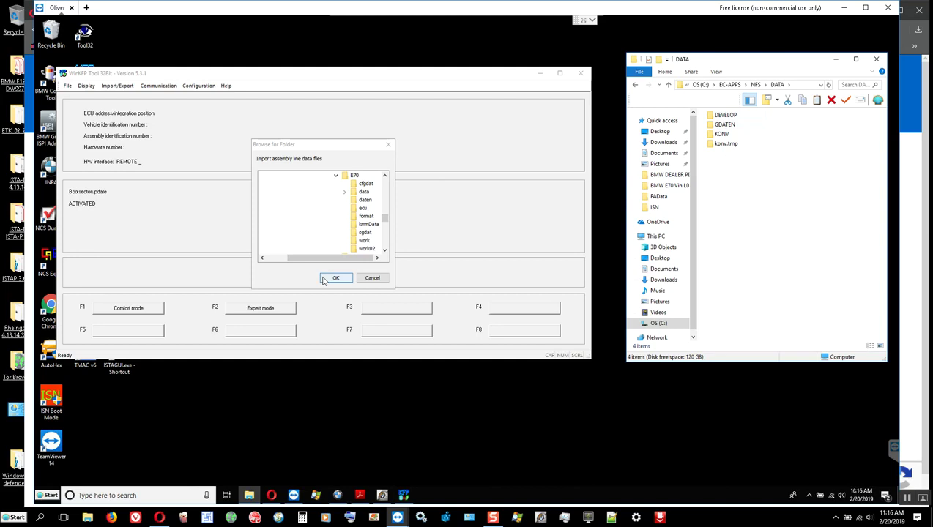
left_click(364, 191)
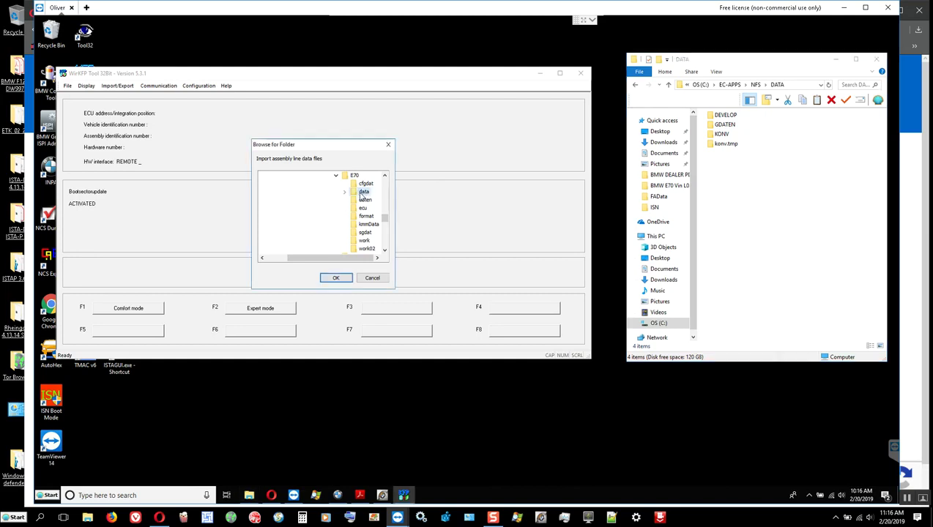
left_click(336, 278)
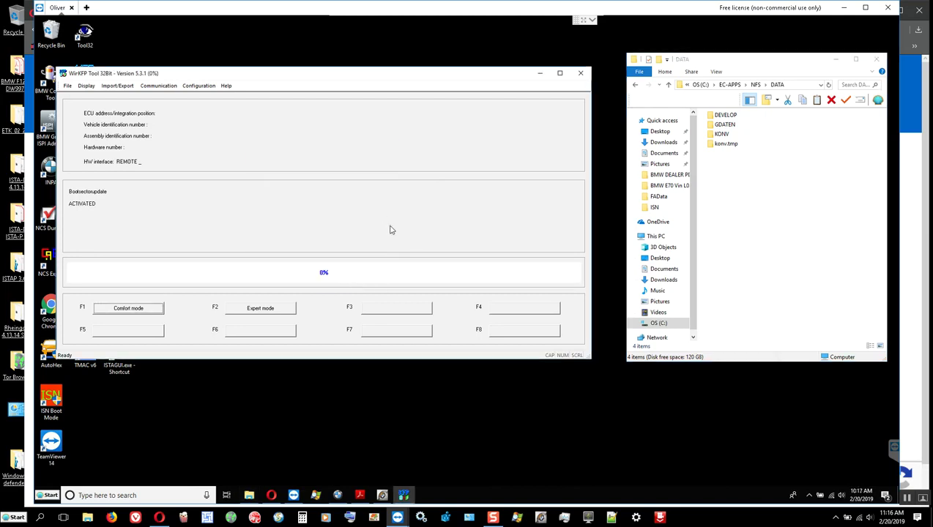
Watch the NFS DATA folder fill to 143 ECU folders as the assembly line import finishes.
left_click(761, 232)
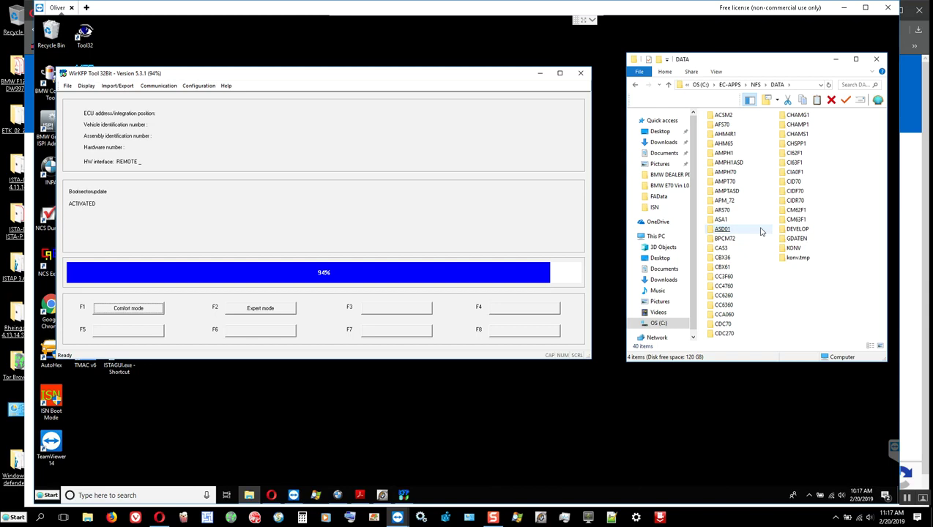
left_click(760, 231)
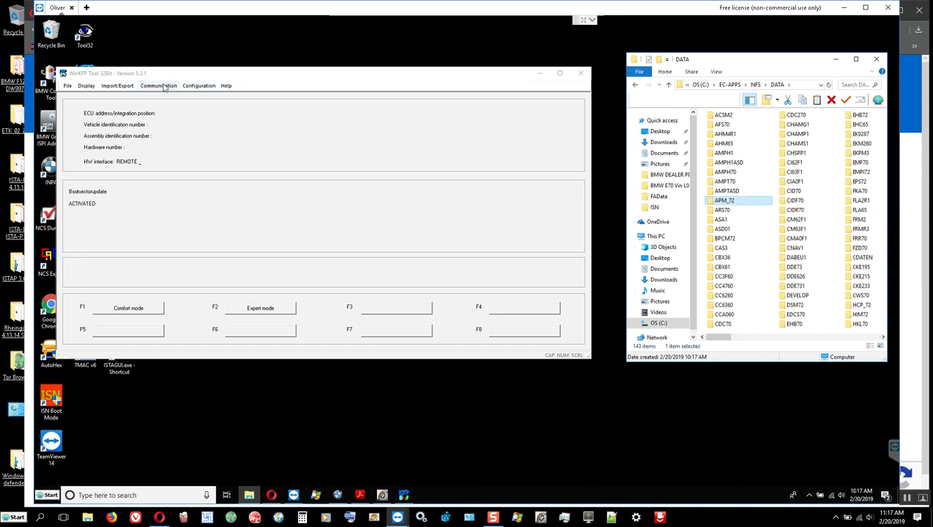
Start a P-SGBD import from WinKFP's Import/Export menu.
left_click(164, 87)
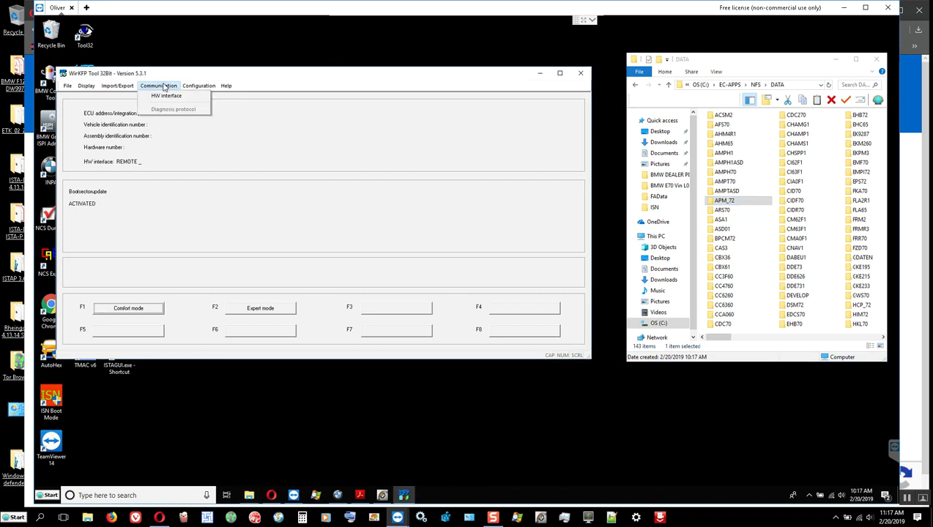
left_click(182, 88)
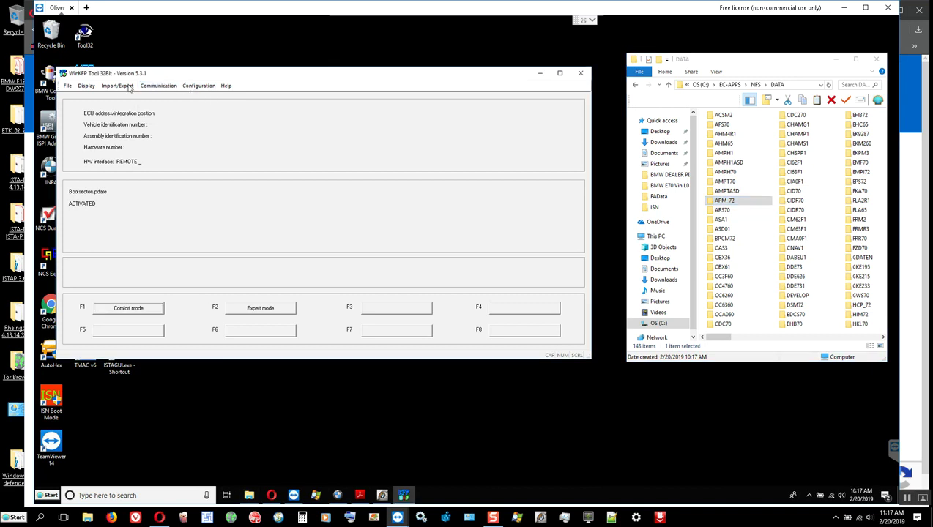
left_click(113, 88)
mouse_move(135, 100)
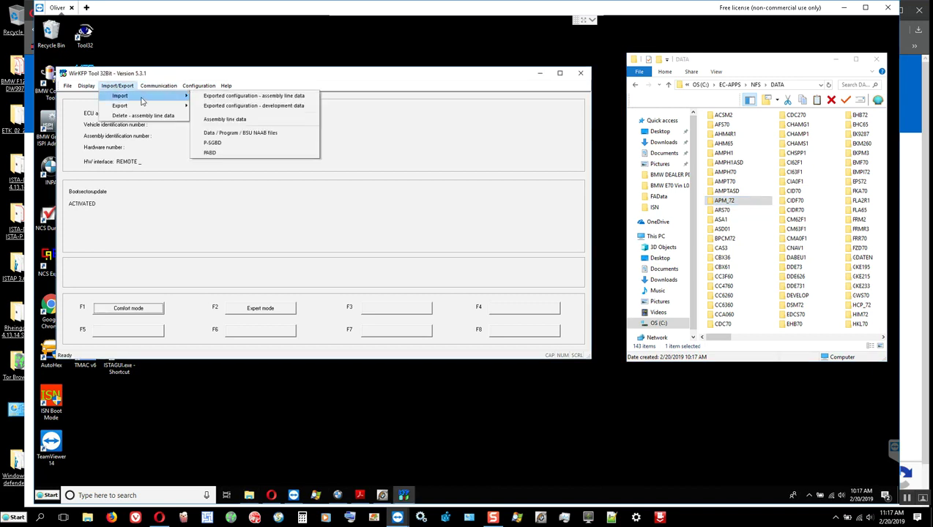
left_click(213, 143)
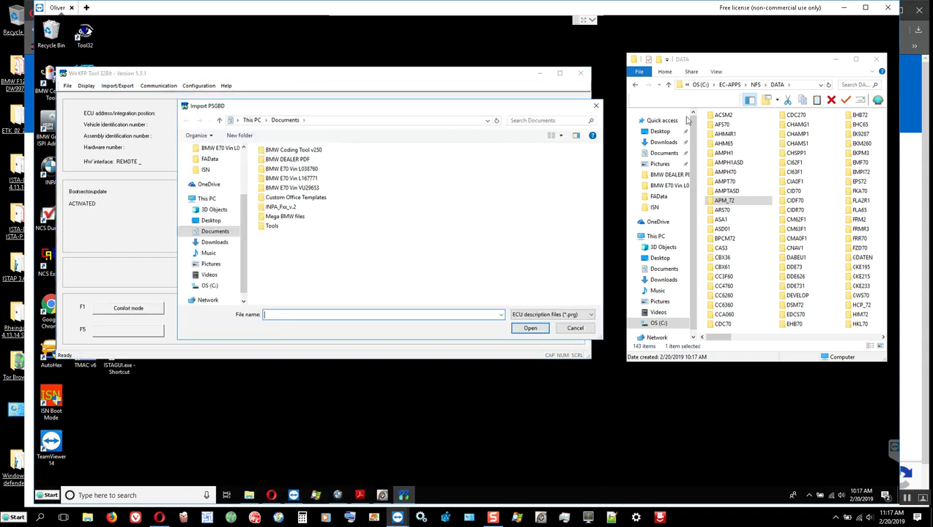
Show the C:\EDIABAS\Ecu folder in Explorer.
left_click(668, 87)
left_click(667, 87)
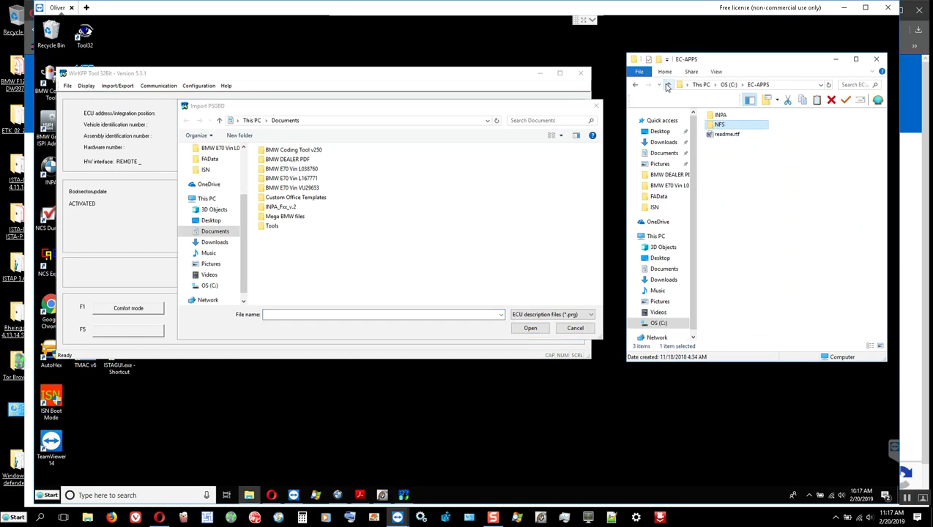
left_click(667, 86)
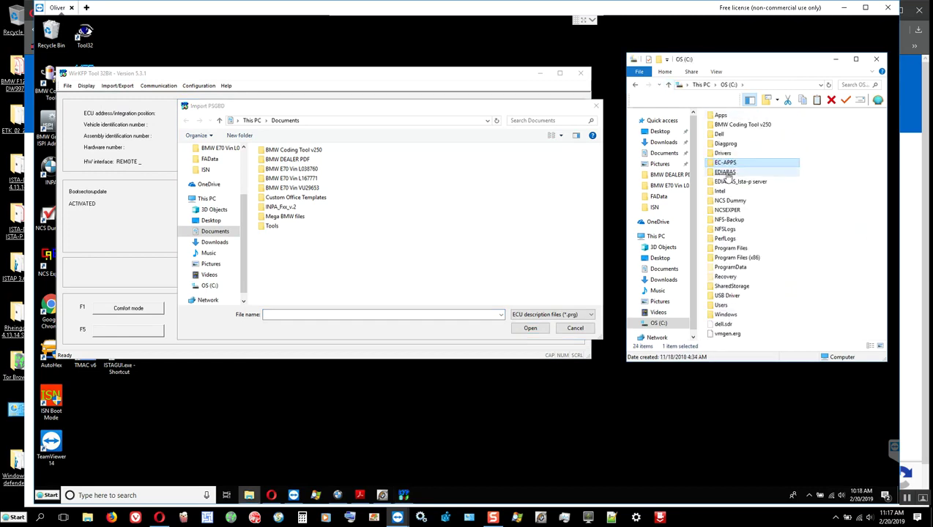
double_click(724, 171)
double_click(721, 143)
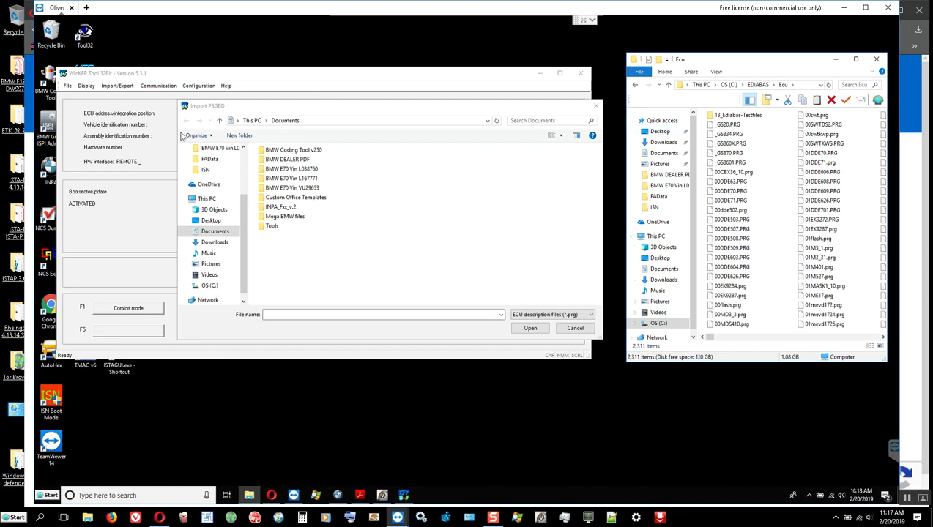
Browse the import dialog from C: through ProgramData\BMW\ISPI\data\TRIC to ISTA-P.
left_click(211, 287)
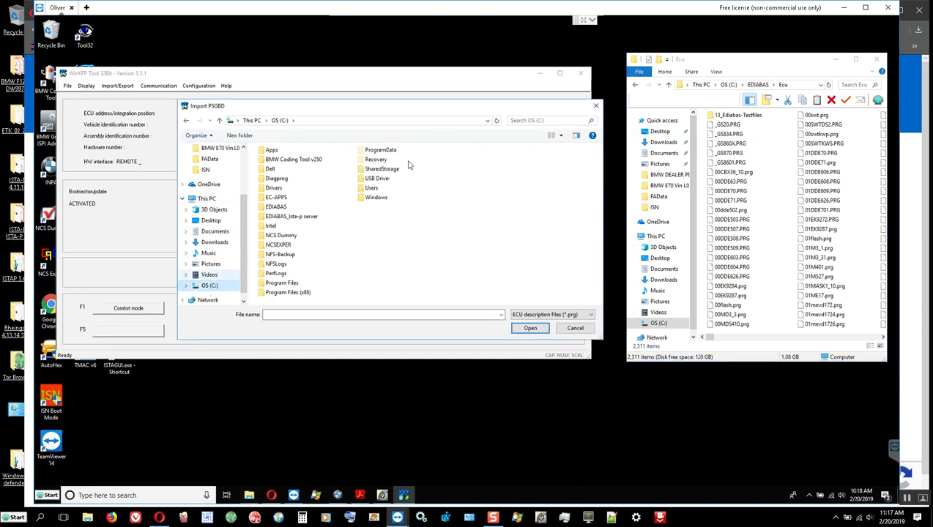
double_click(381, 150)
double_click(272, 159)
double_click(271, 151)
double_click(272, 161)
double_click(273, 161)
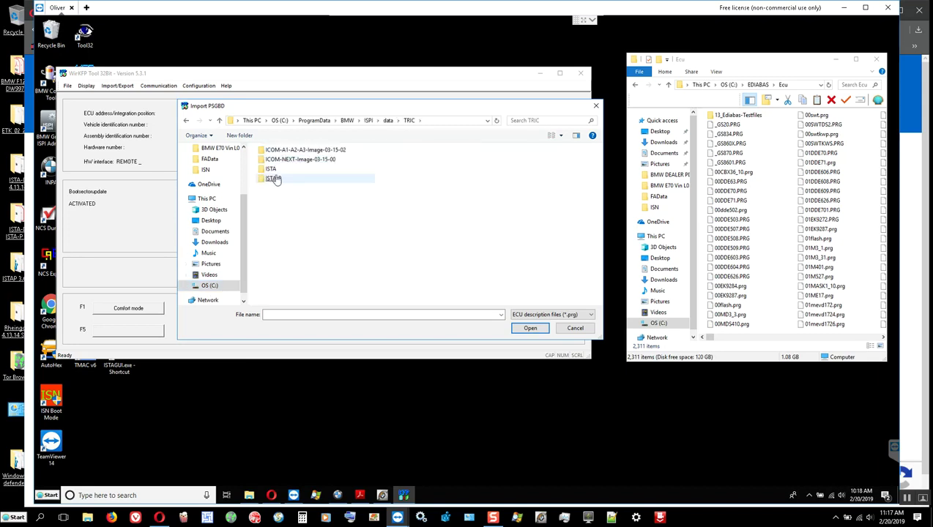
double_click(284, 179)
Open BMW\Services\data\ecudata\E70\ecu and import all its .prg files.
double_click(271, 150)
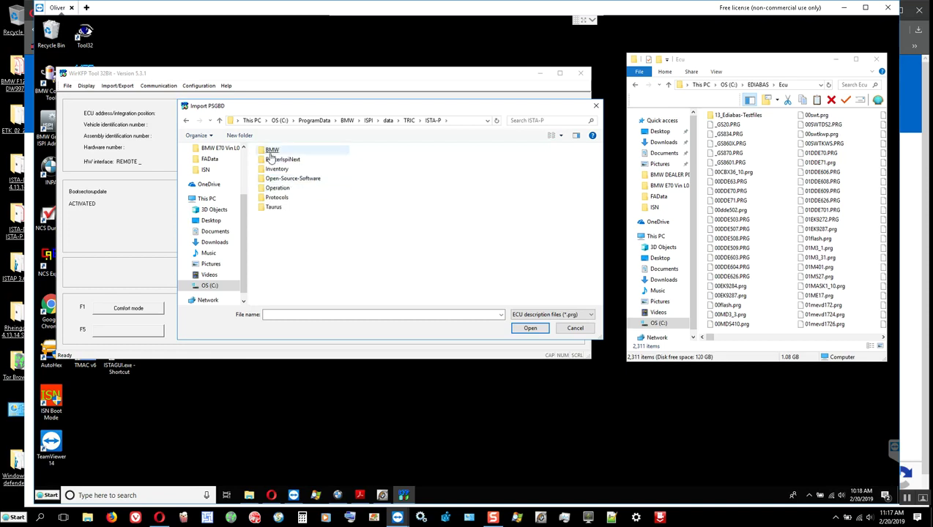
double_click(275, 227)
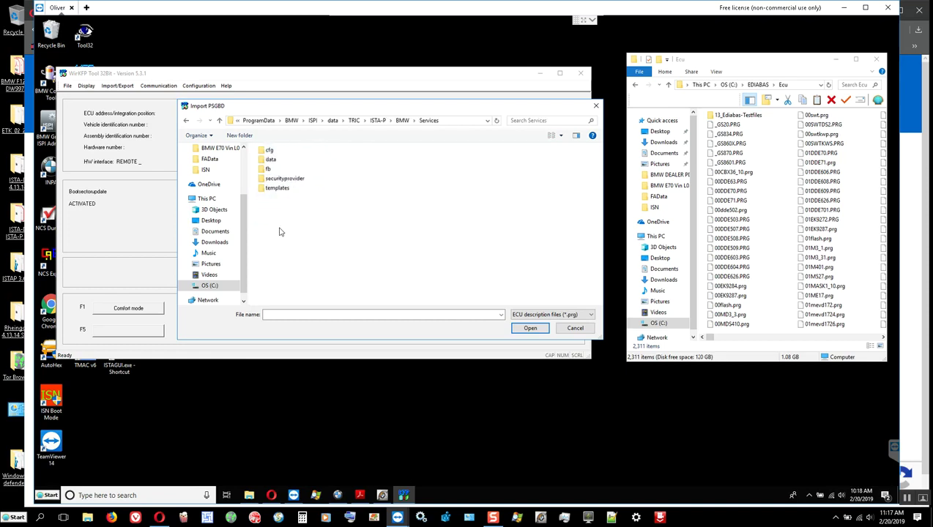
double_click(272, 159)
double_click(275, 160)
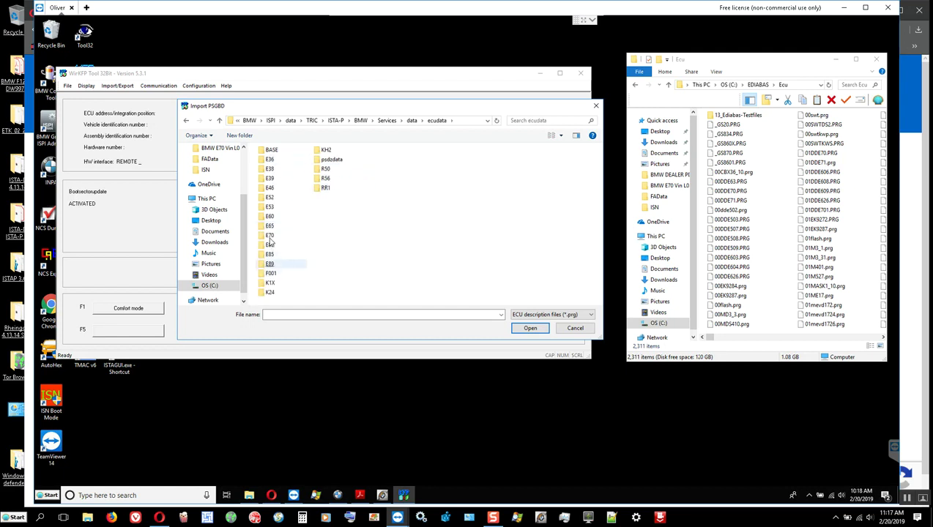
double_click(270, 235)
double_click(269, 178)
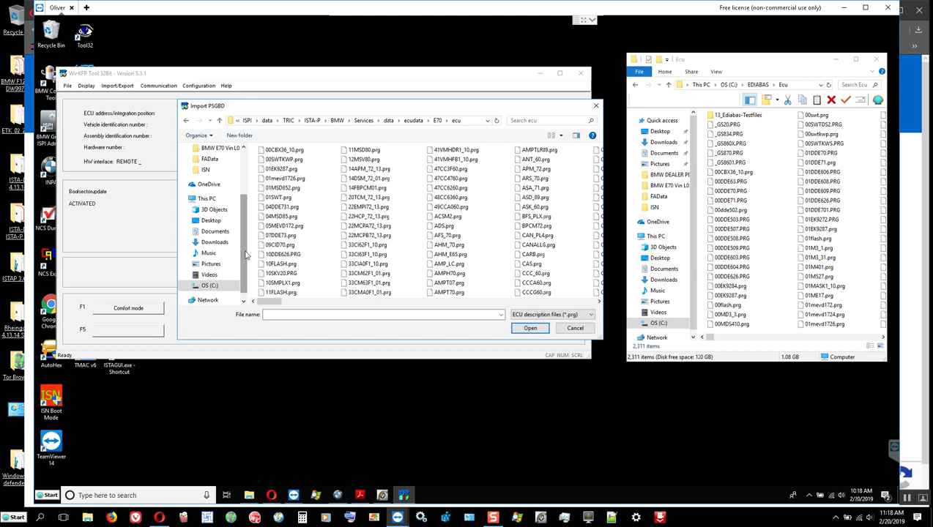
key("ctrl+a")
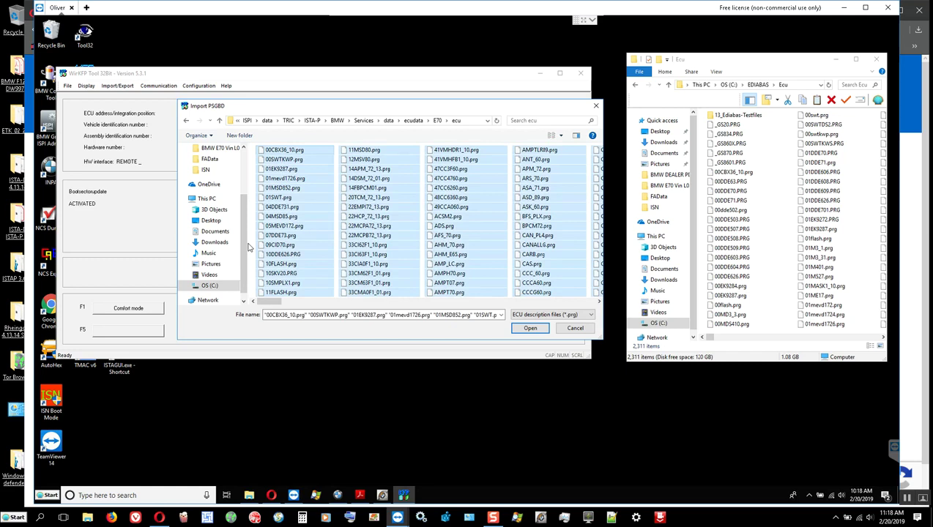
key("Return")
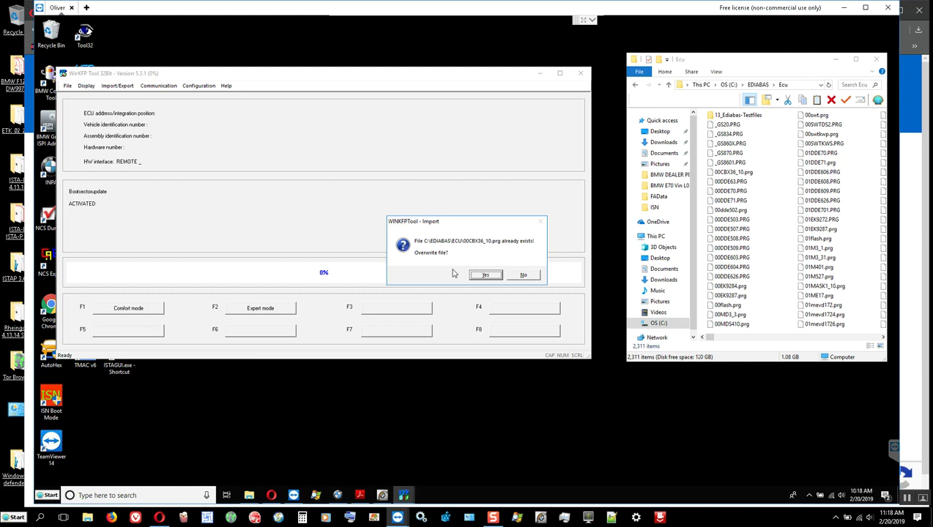
Allow overwriting 00CBX36_10.prg, then refresh the Ecu folder to show 2,313 items.
left_click(486, 275)
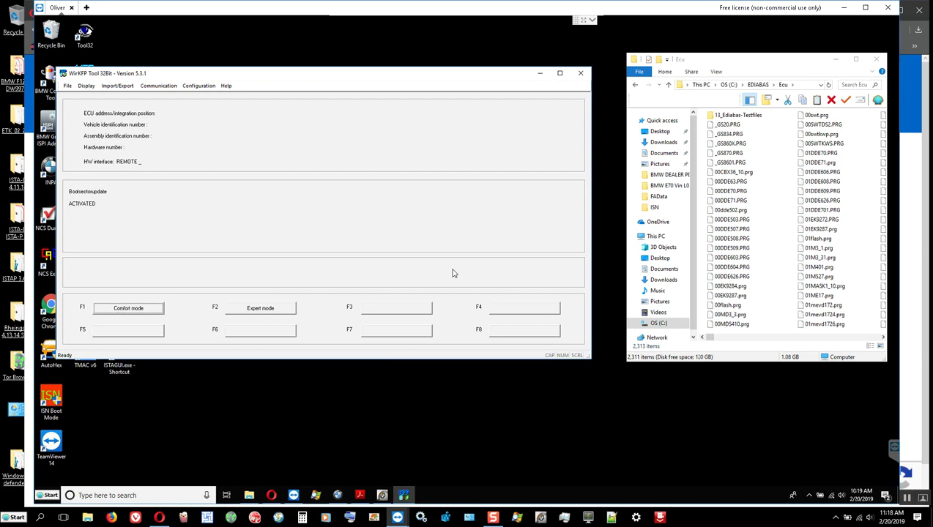
left_click(828, 85)
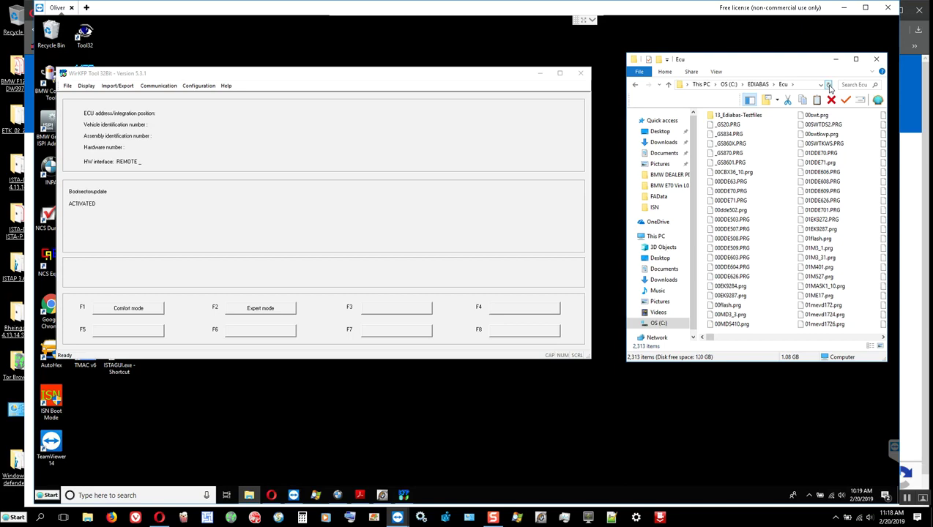
Start a PABD import from WinKFP's Import/Export menu.
left_click(167, 86)
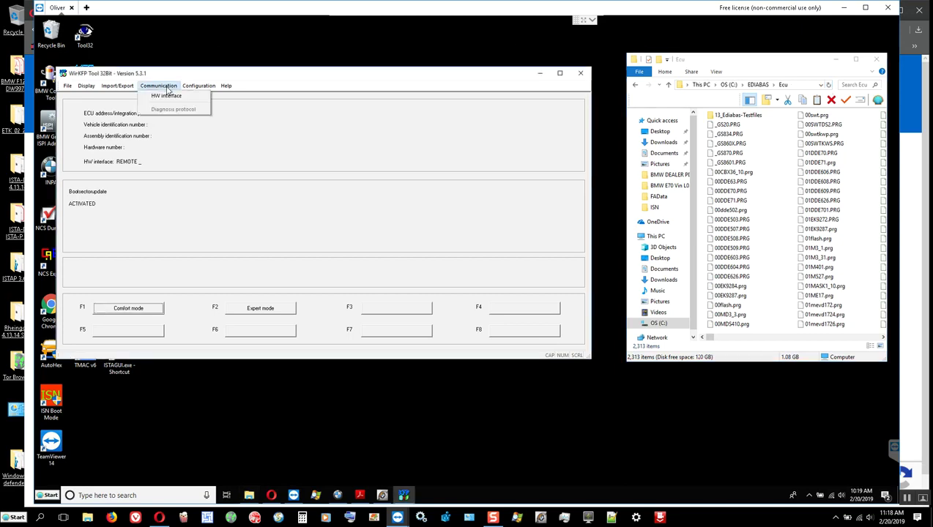
mouse_move(114, 89)
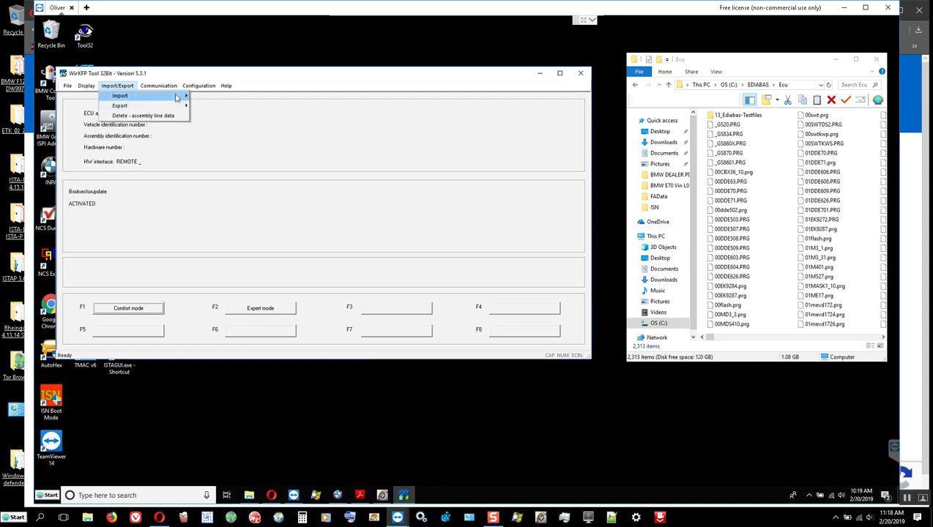
mouse_move(180, 96)
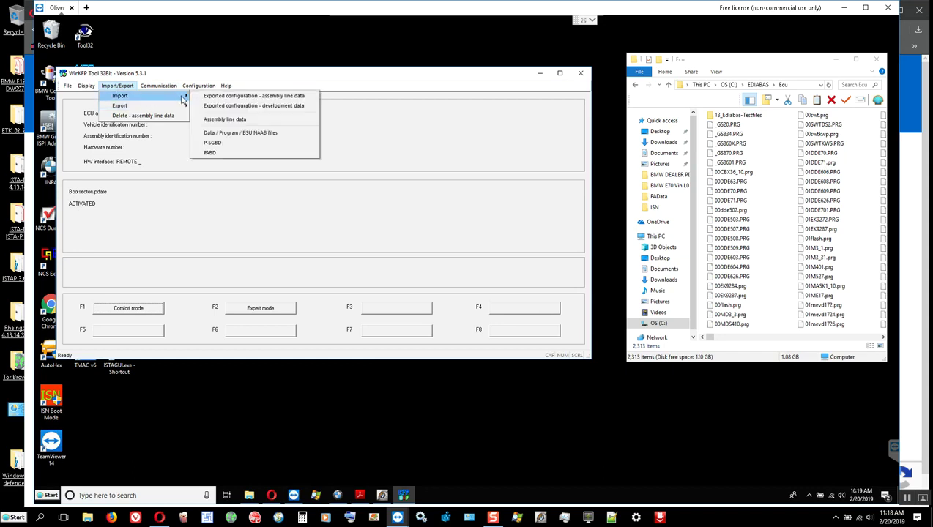
left_click(218, 154)
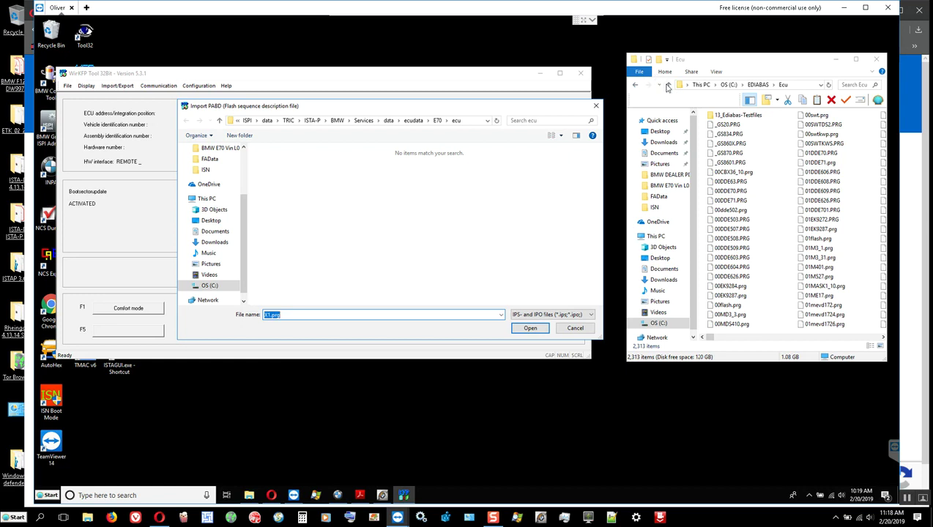
Show C:\EC-APPS\NFS\SGDAT in Explorer and the E70 sgdat folder in the import dialog.
left_click(668, 85)
left_click(668, 85)
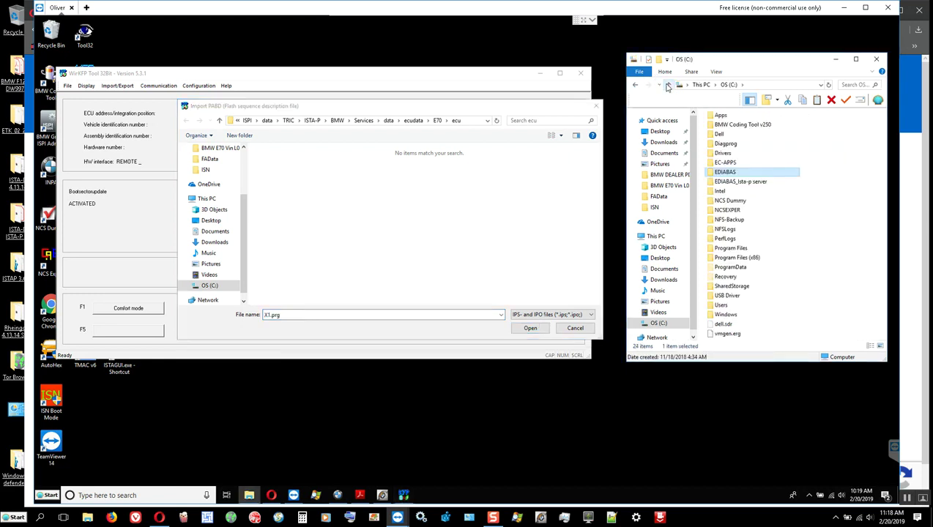
left_click(727, 163)
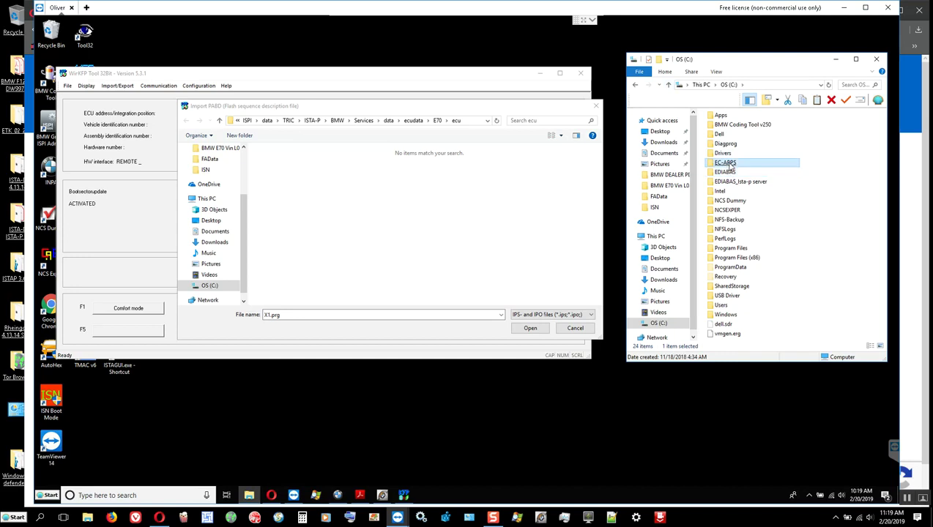
double_click(728, 164)
double_click(719, 126)
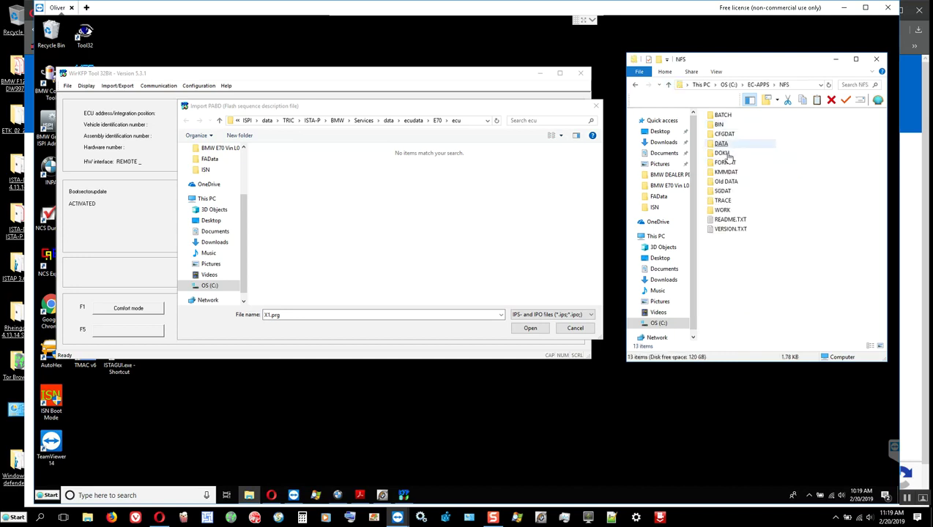
left_click(723, 192)
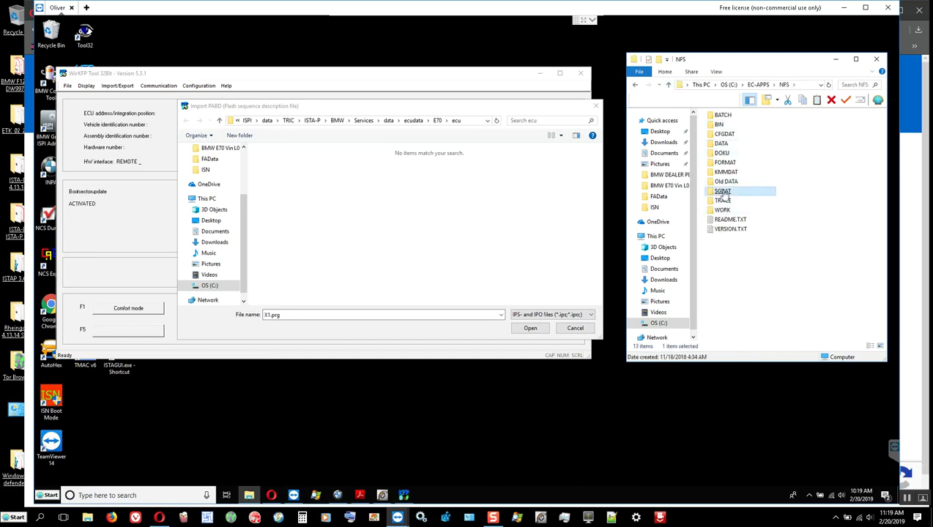
double_click(722, 193)
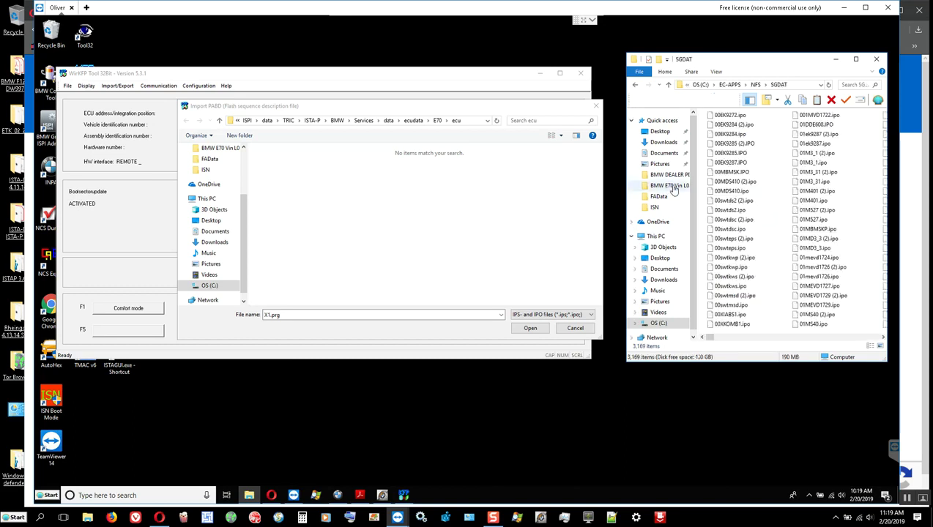
left_click(438, 120)
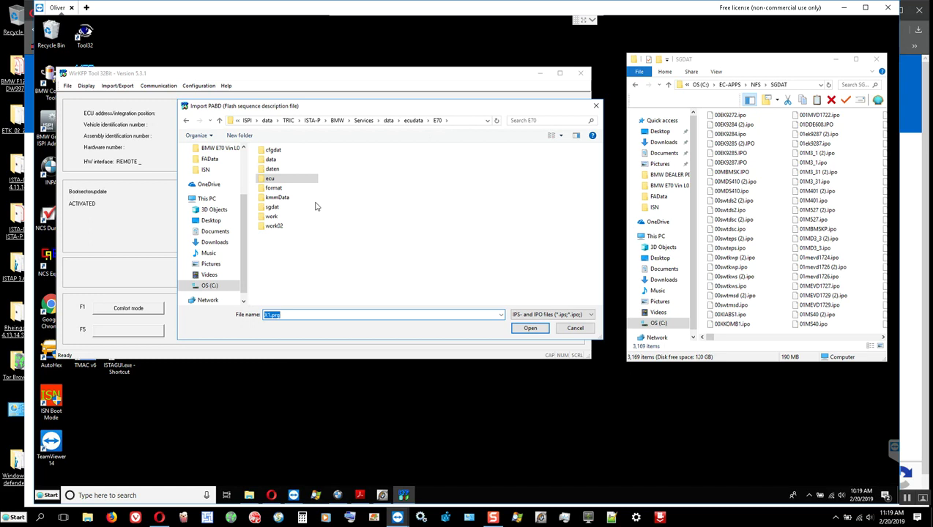
double_click(272, 209)
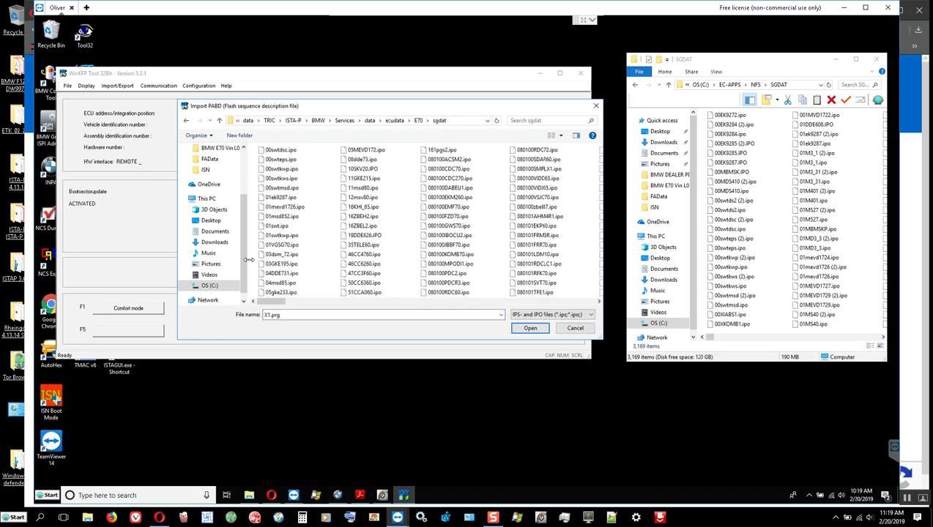
Select all 178 .ipo files in the E70 sgdat dialog and paste them into NFS SGDAT.
key("ctrl+a")
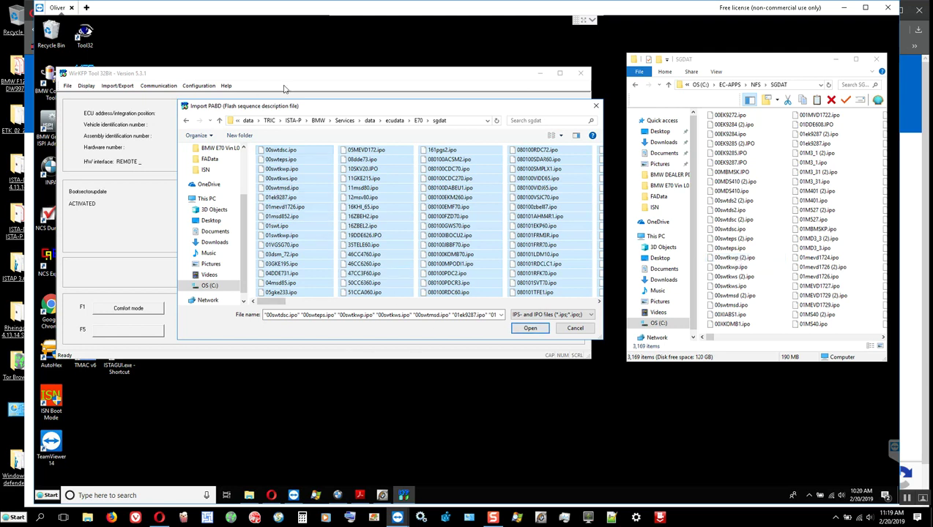
left_click(335, 169)
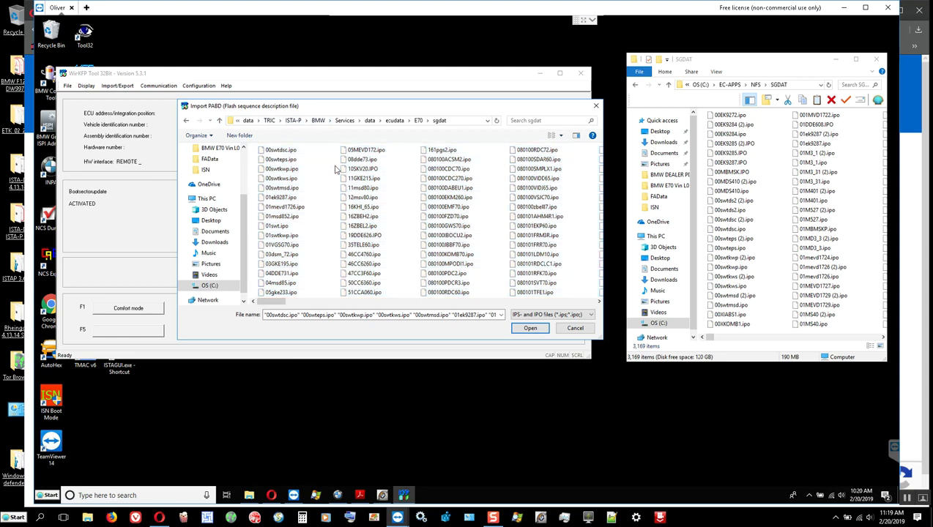
key("ctrl+a")
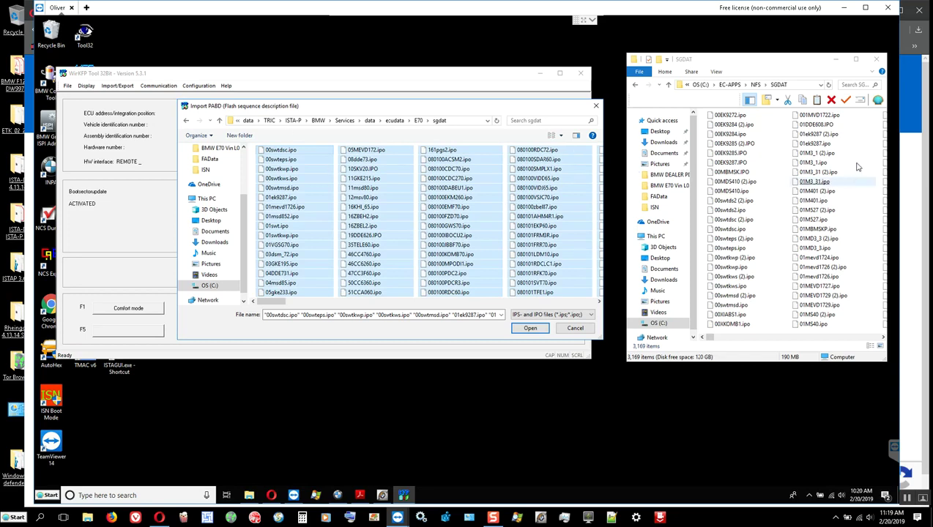
left_click(790, 119)
left_click(817, 102)
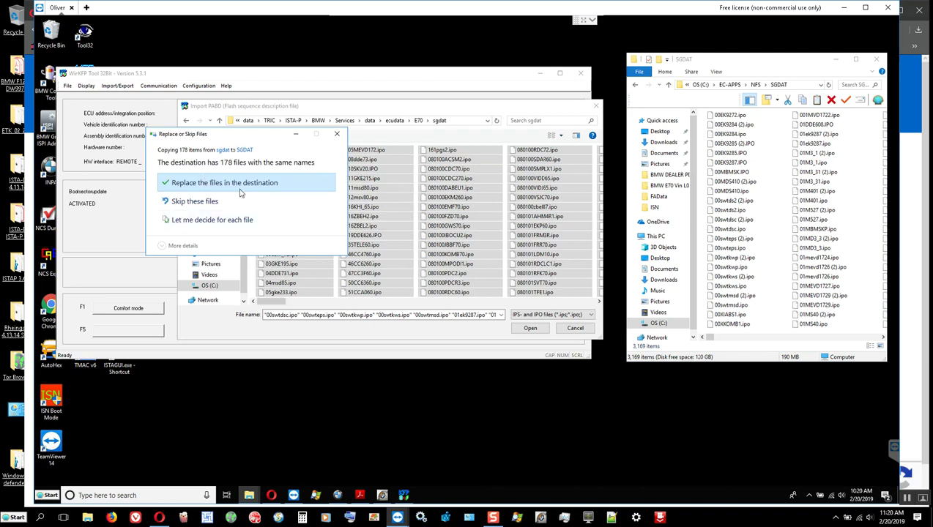
Keep both versions of the 178 conflicting .ipo files in SGDAT.
left_click(224, 228)
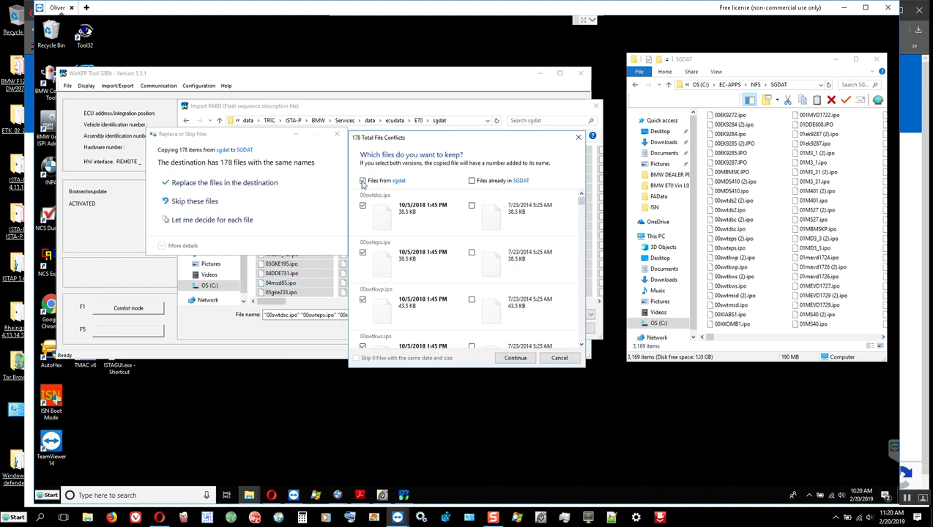
left_click(471, 181)
left_click(517, 359)
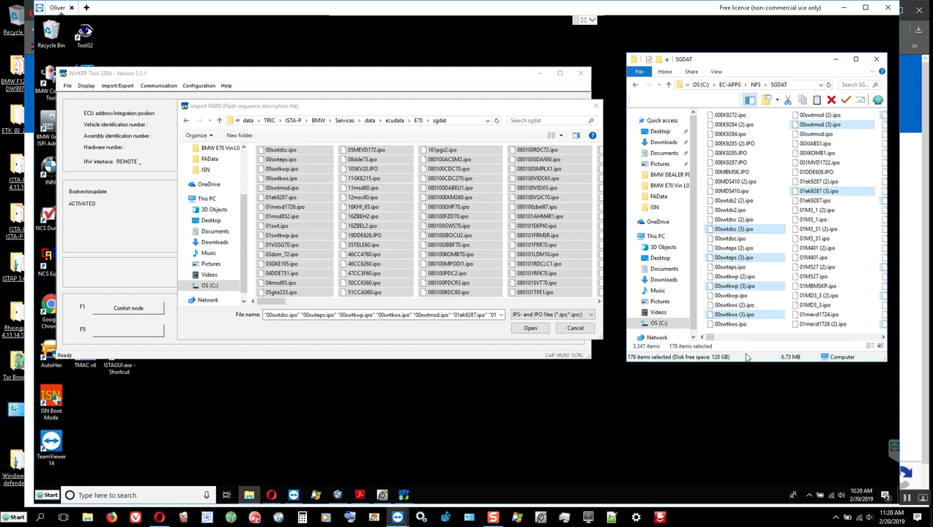
Cancel the PABD import, return Explorer to NFS, and switch WinKFP to comfort mode.
left_click(575, 330)
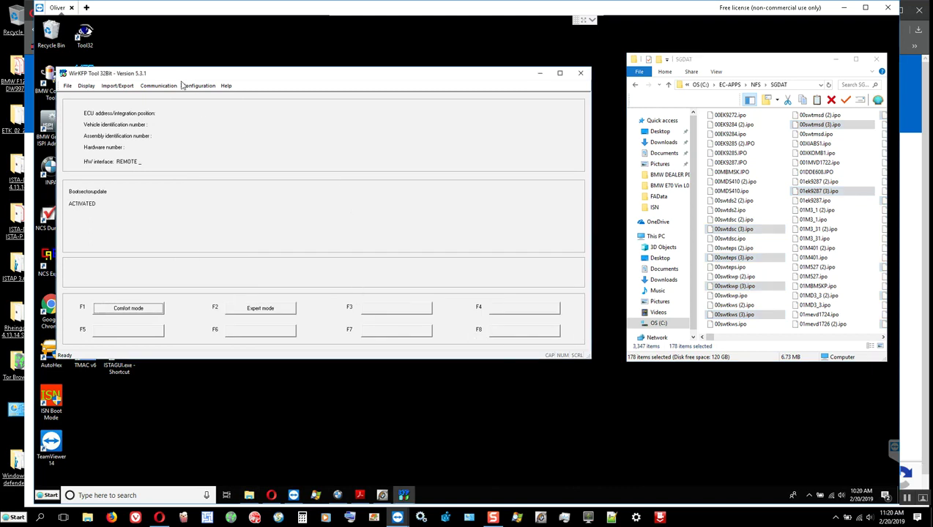
left_click(636, 87)
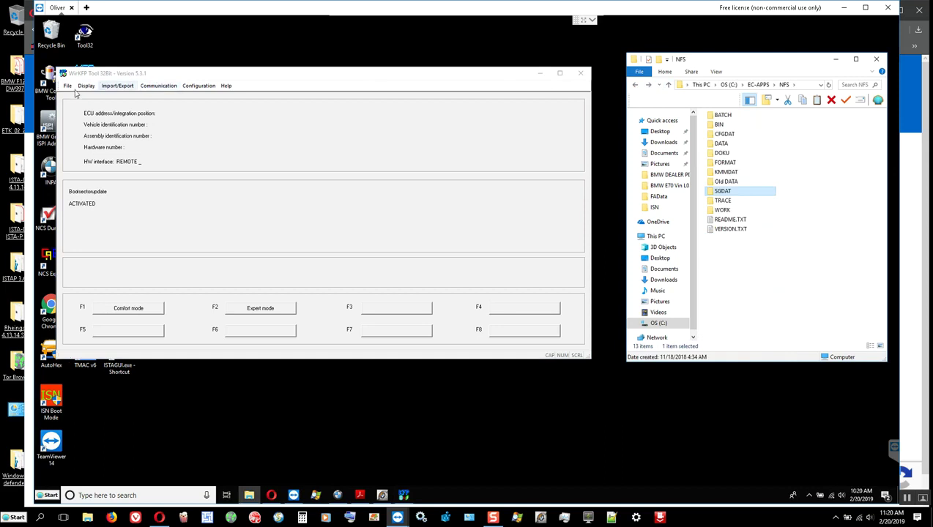
left_click(128, 307)
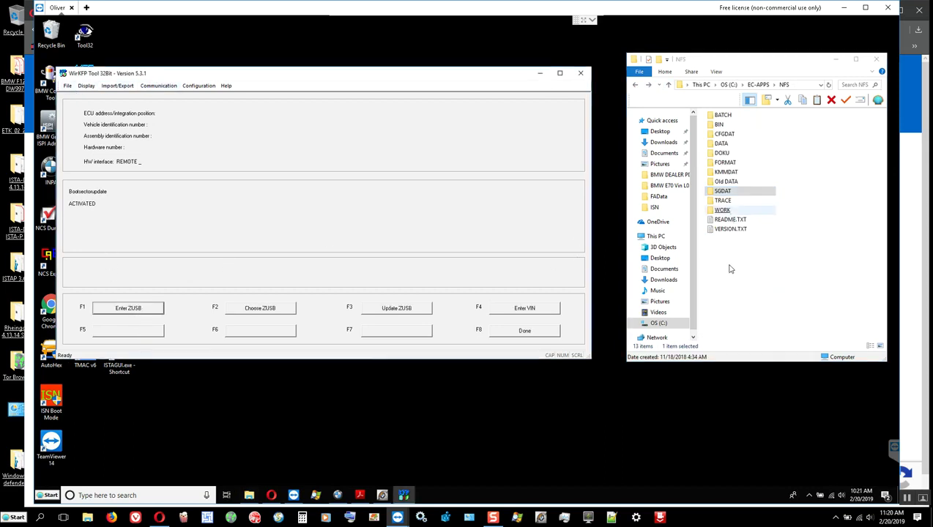
Copy the FRM part number 9176825 from the part-number PDF and minimise Acrobat.
left_click(359, 495)
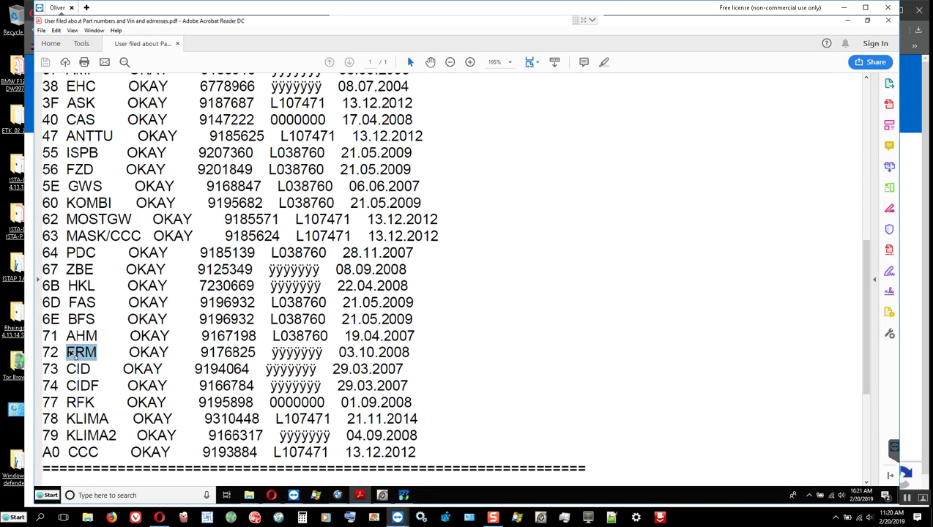
left_click_drag(46, 353, 254, 353)
left_click(224, 353)
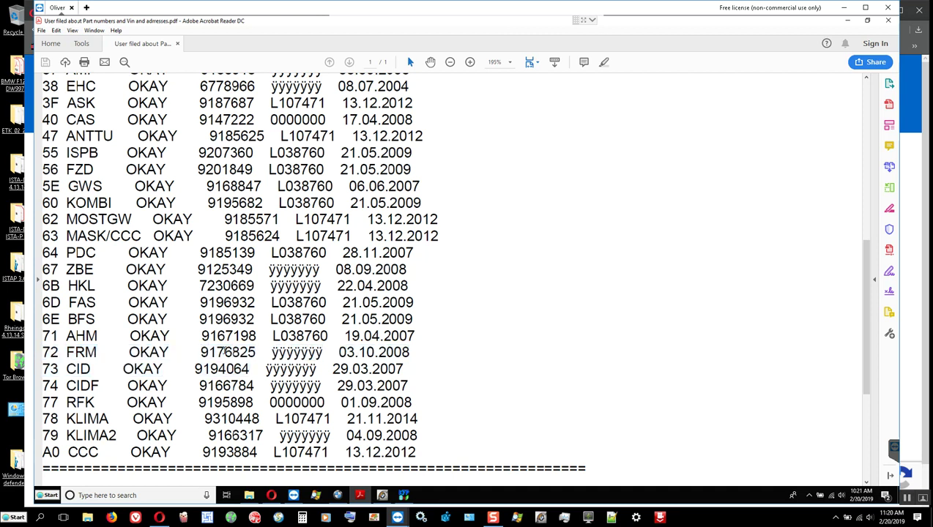
double_click(224, 352)
right_click(227, 349)
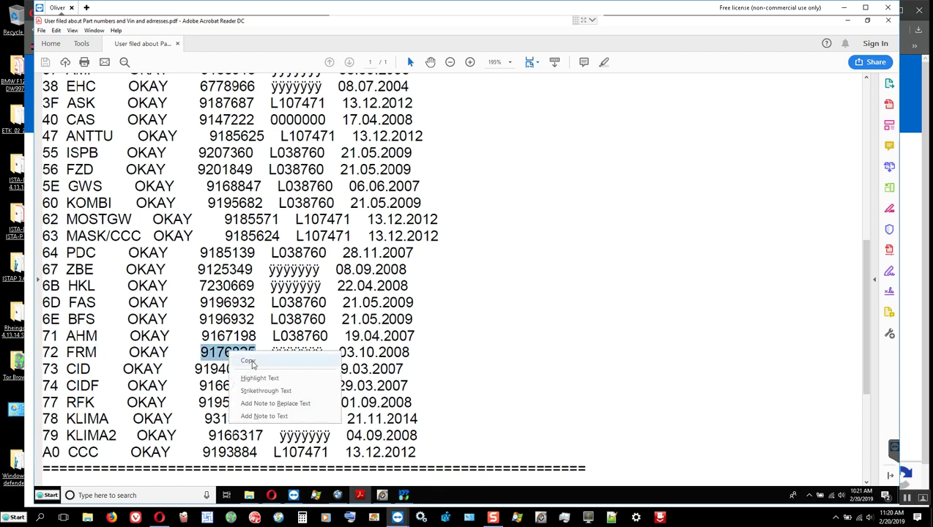
left_click(256, 358)
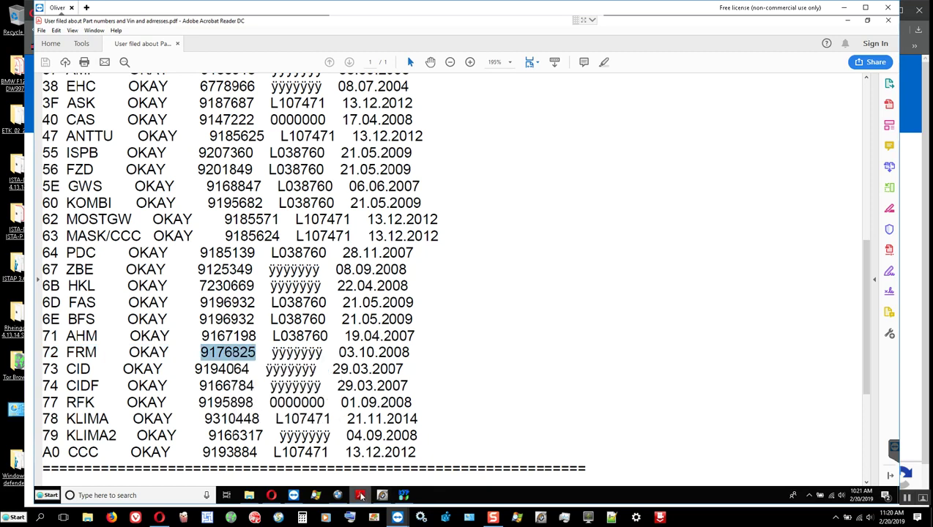
left_click(361, 496)
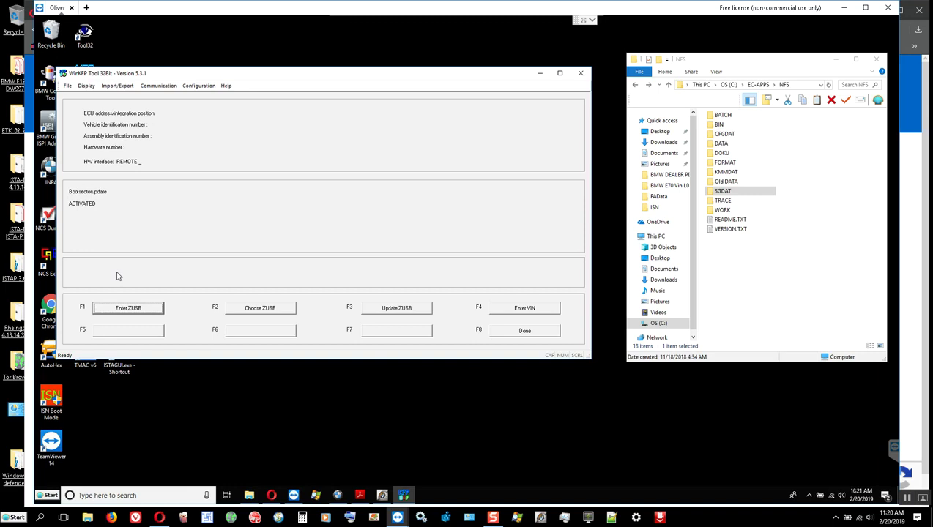
Enter ZUSB 9176825 for the FRM and choose integration position ECU = RL, ADDR = 72.
left_click(129, 309)
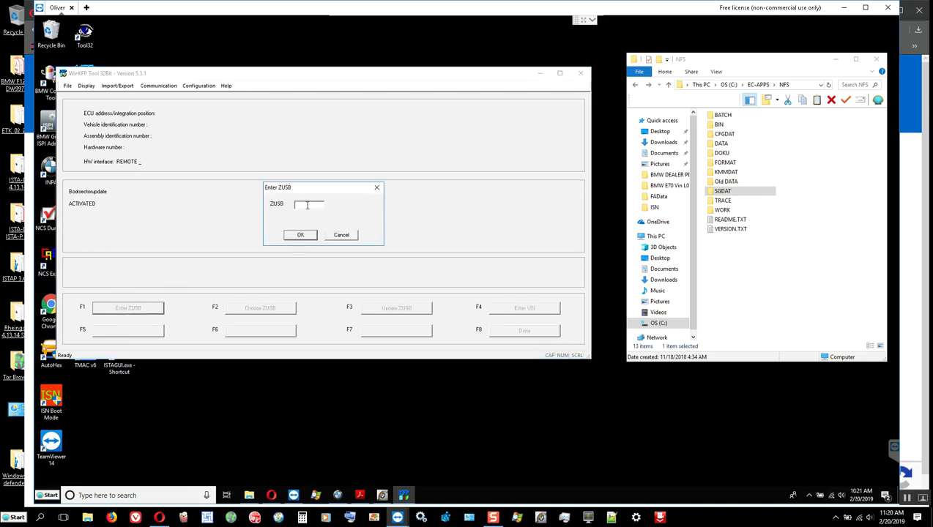
key("ctrl+v")
left_click(302, 236)
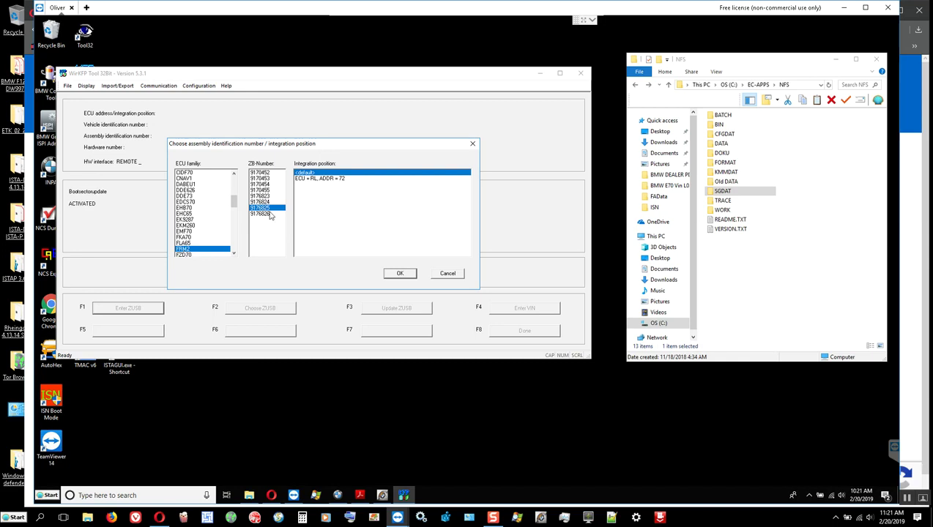
left_click(322, 180)
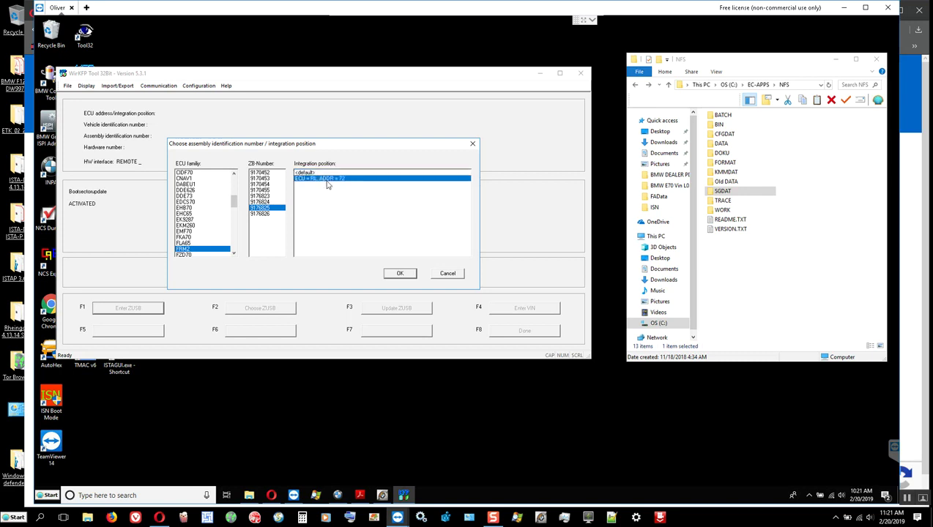
left_click(396, 274)
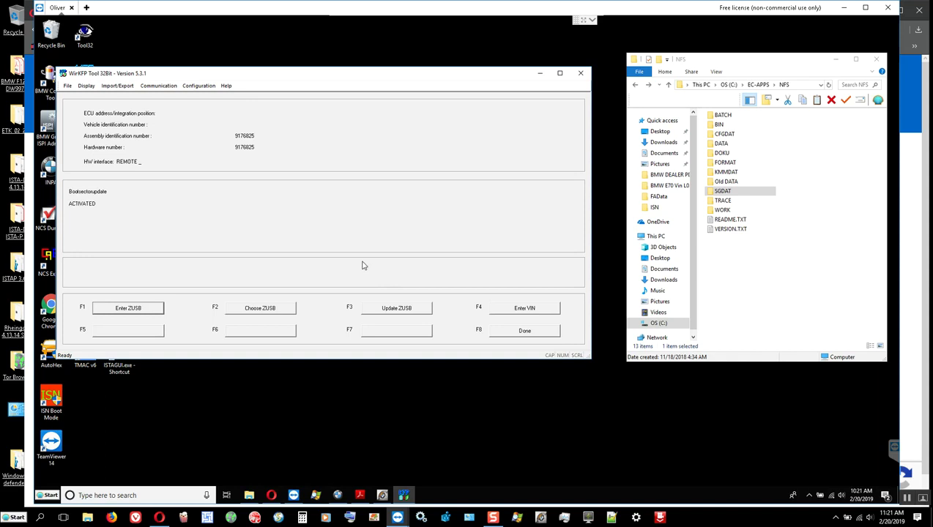
Begin VIN entry, then open Fault codes list.pdf from the BMW E70 vehicle report folder.
left_click(517, 311)
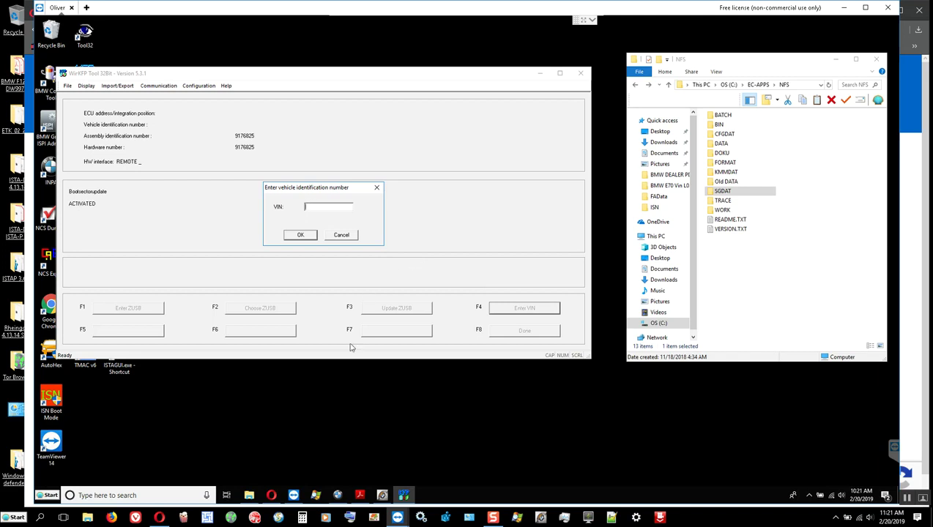
left_click(671, 187)
left_click(671, 188)
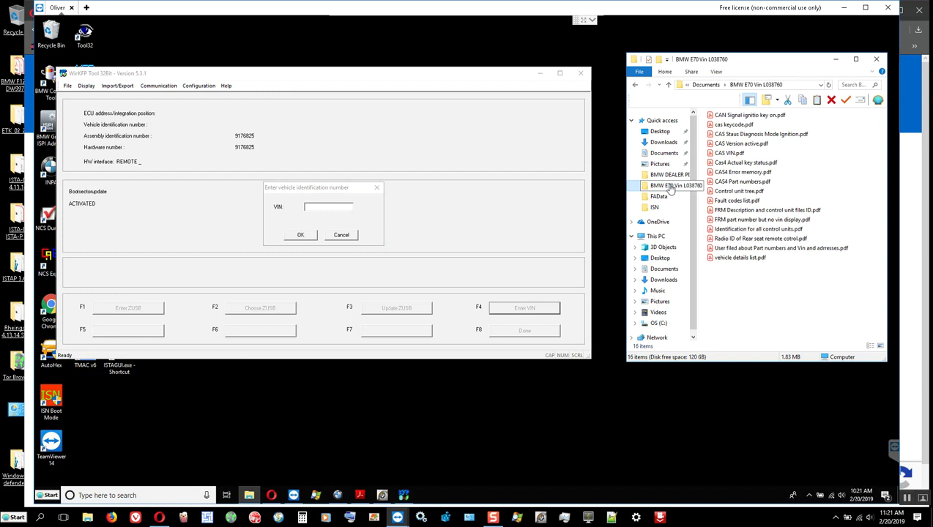
left_click(733, 125)
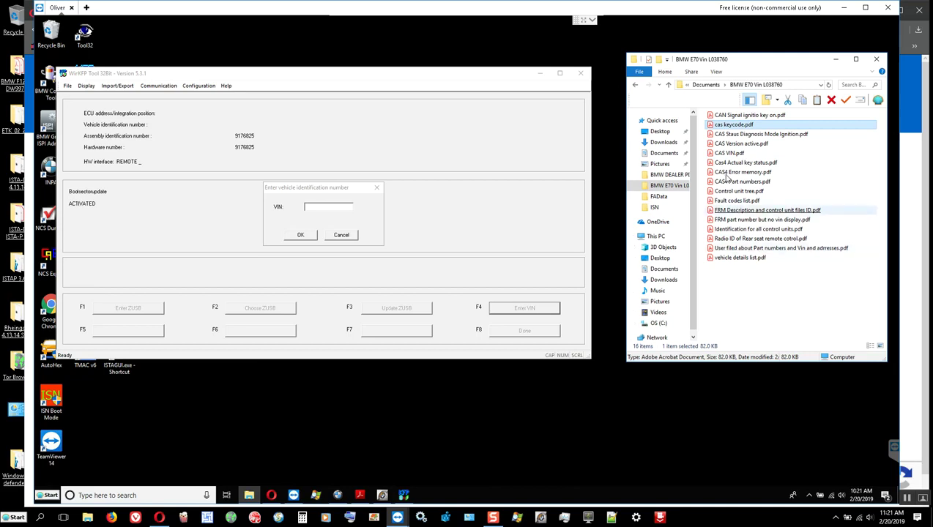
left_click(727, 134)
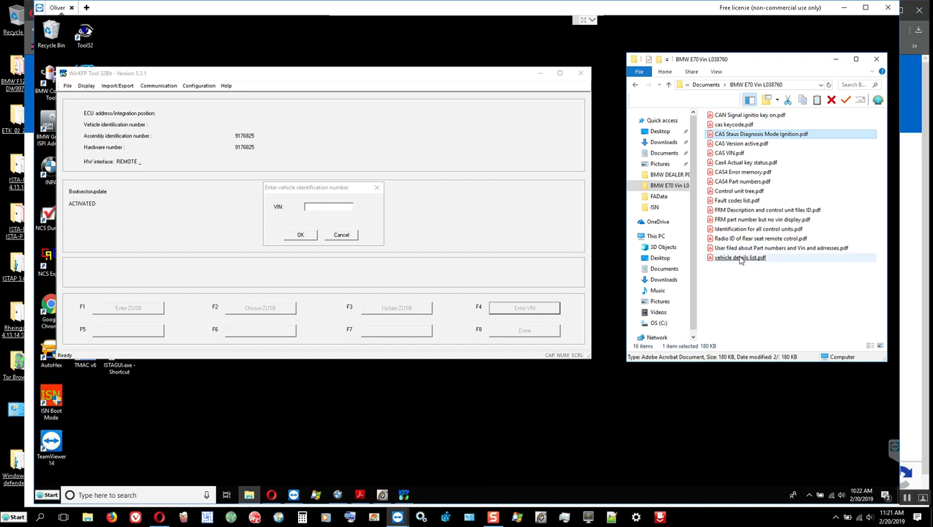
left_click(740, 259)
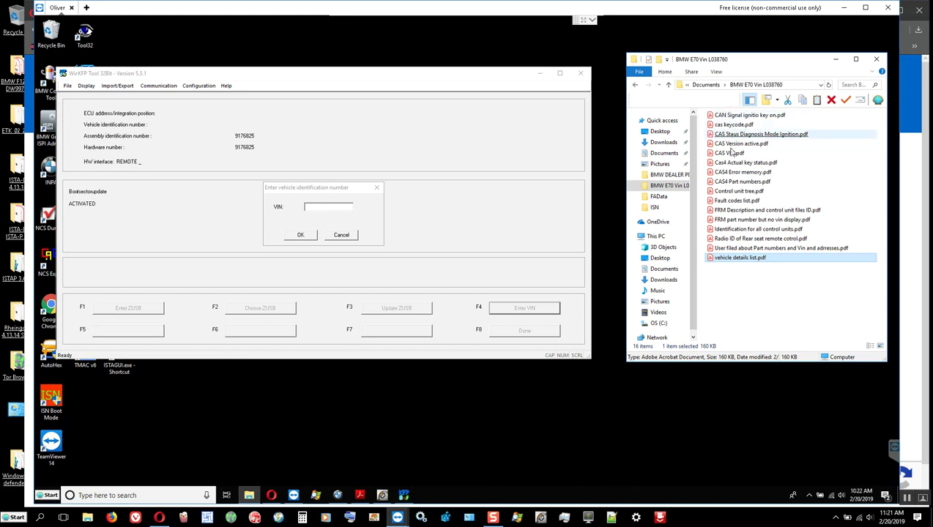
double_click(737, 202)
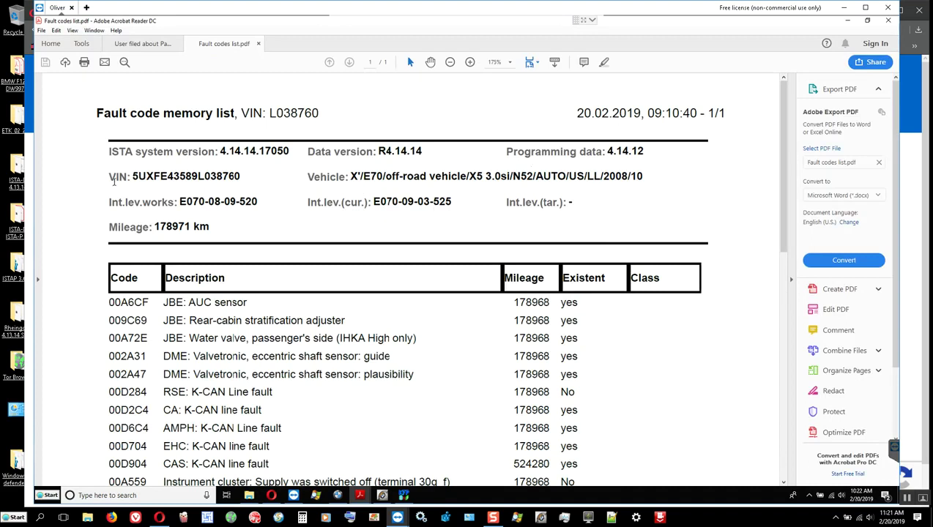
Copy the VIN from the Fault codes list header and minimise Acrobat.
left_click_drag(134, 177, 244, 179)
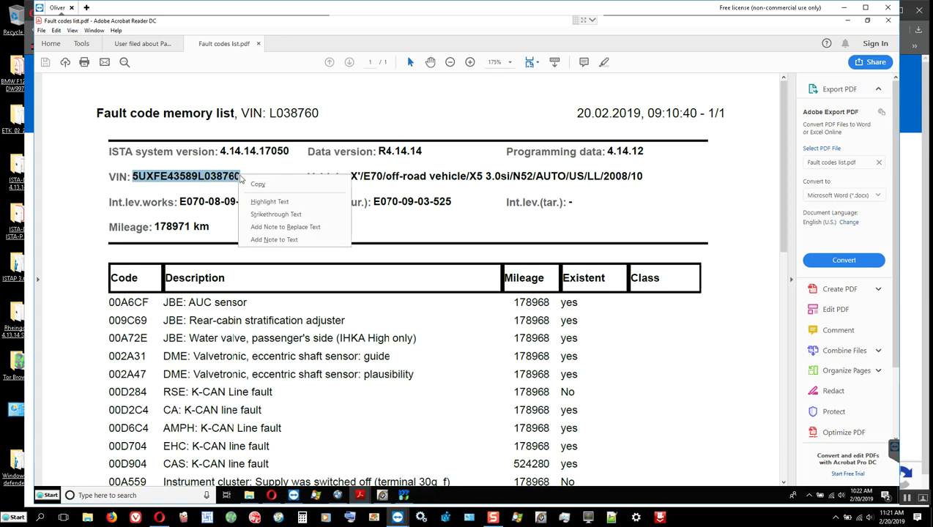
left_click(259, 182)
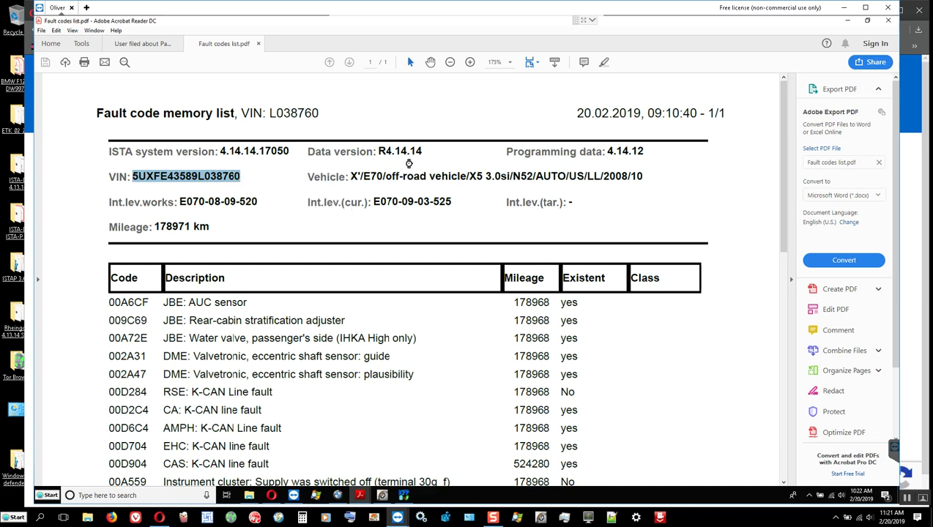
left_click(847, 20)
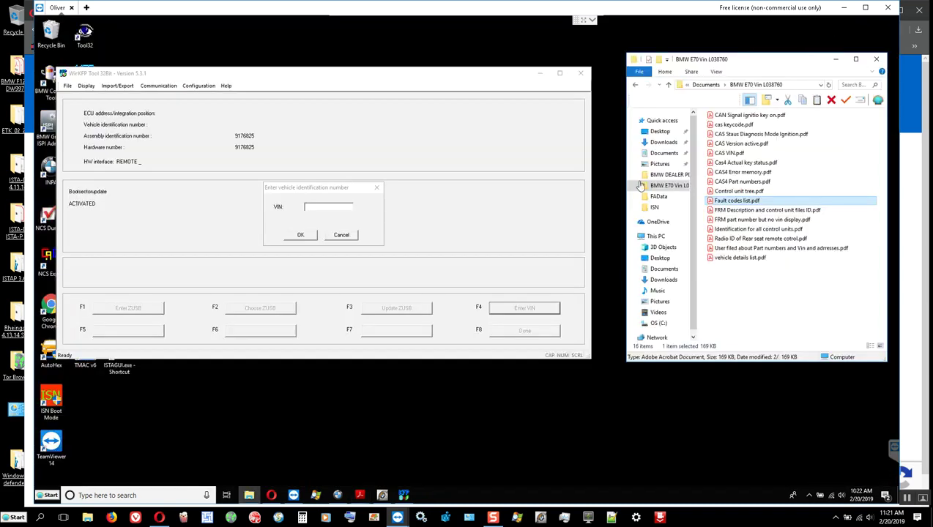
Paste the vehicle's VIN into WinKFP and load the FRM flash data with P-SGBD 08FLASH.PRG.
left_click(322, 208)
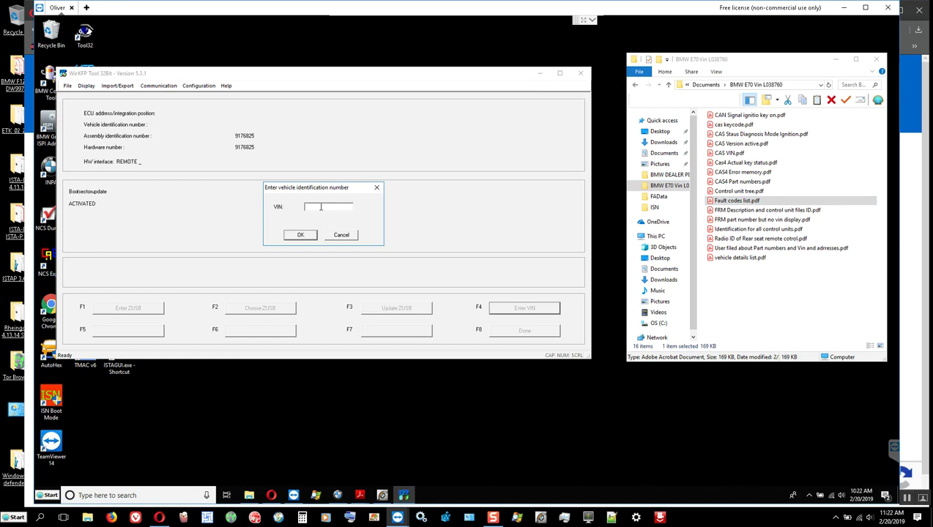
key("ctrl+v")
left_click(301, 235)
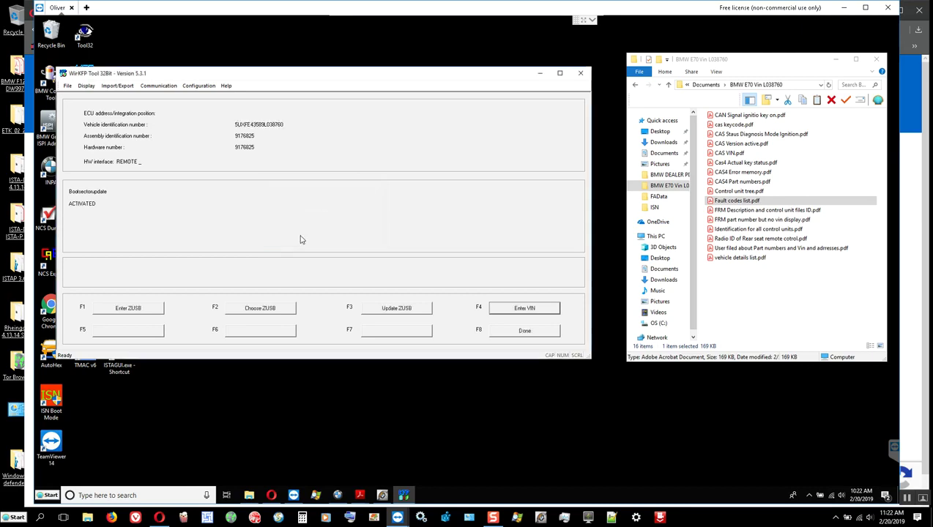
left_click(517, 331)
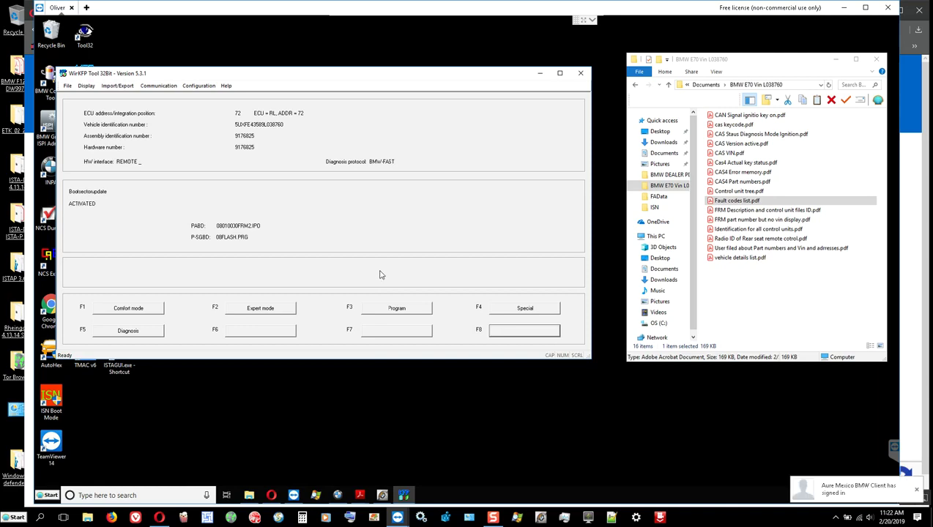
Close the Fault codes list document in Acrobat Reader.
left_click(364, 499)
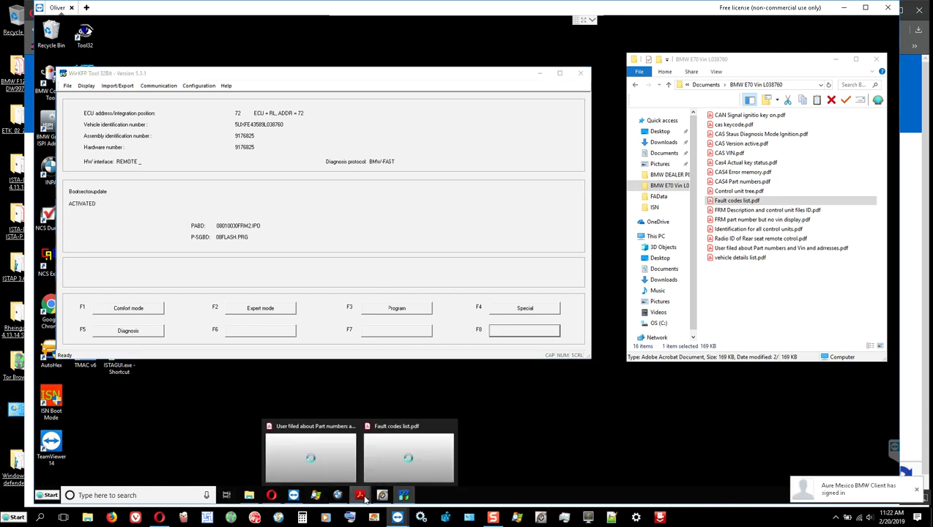
left_click(398, 475)
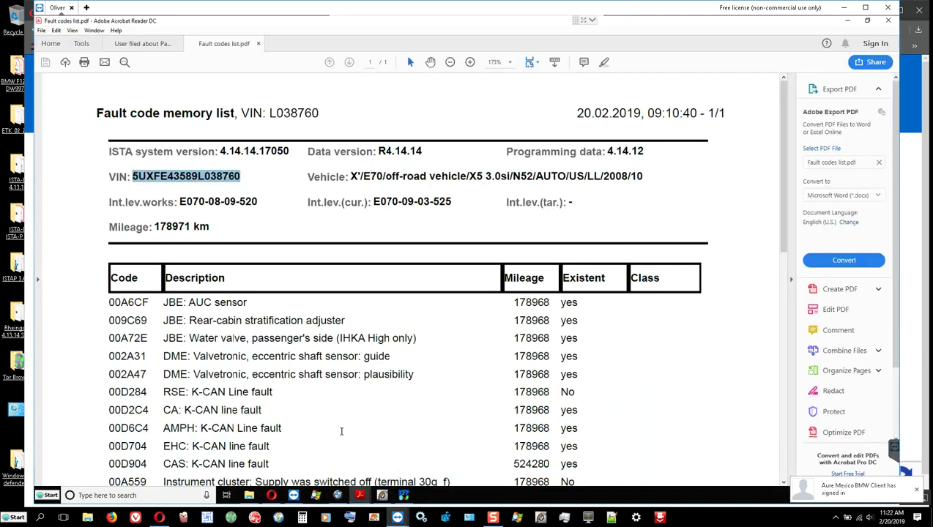
left_click(258, 44)
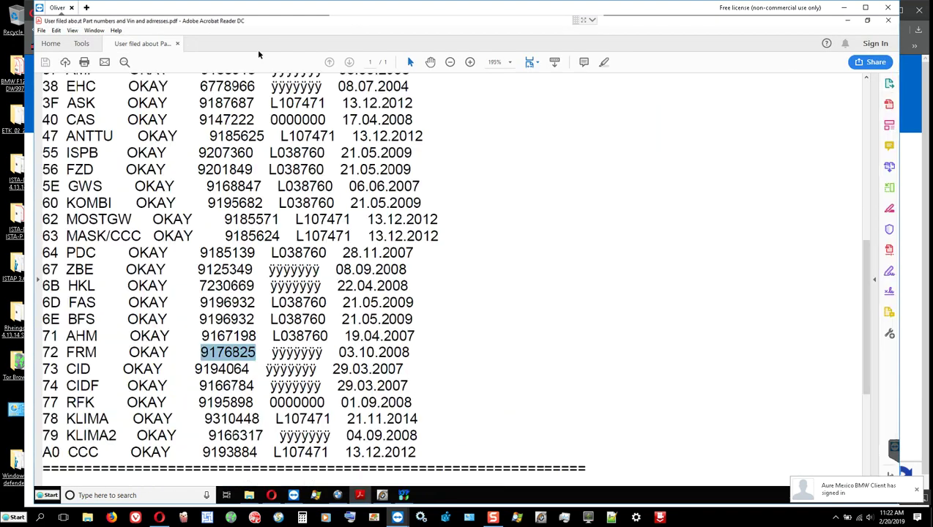
triple_click(300, 352)
left_click(305, 356)
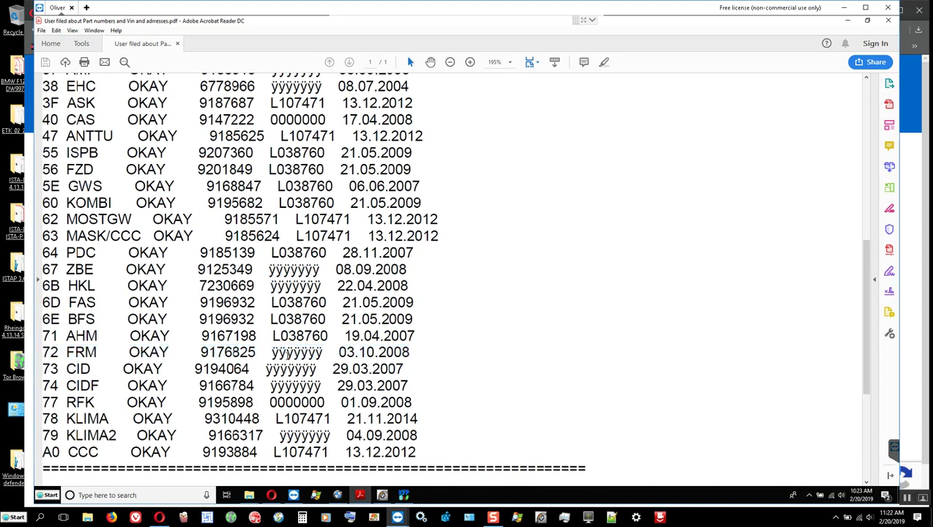
left_click_drag(271, 353, 322, 354)
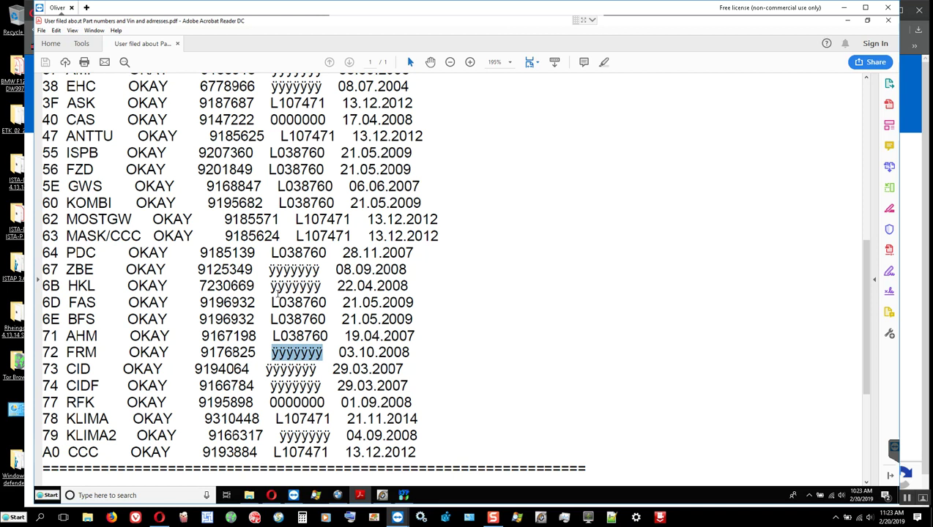
triple_click(301, 322)
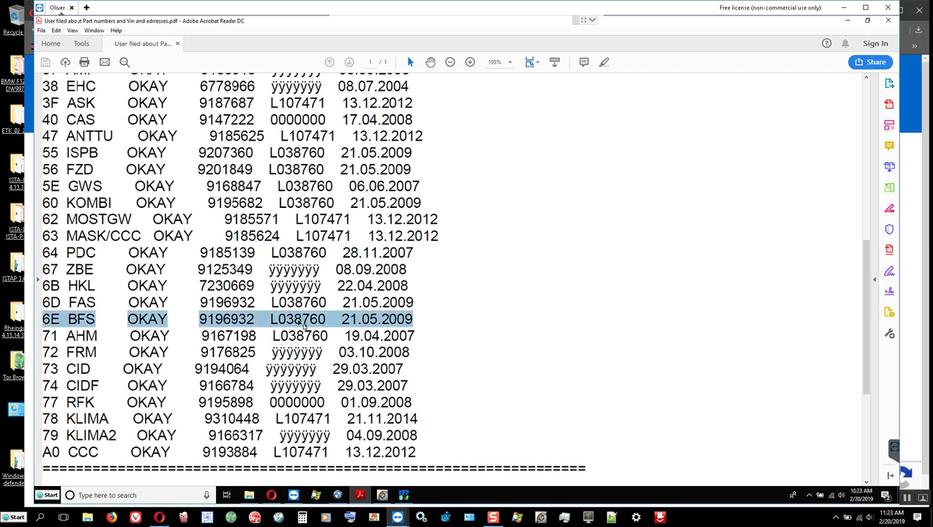
left_click(301, 323)
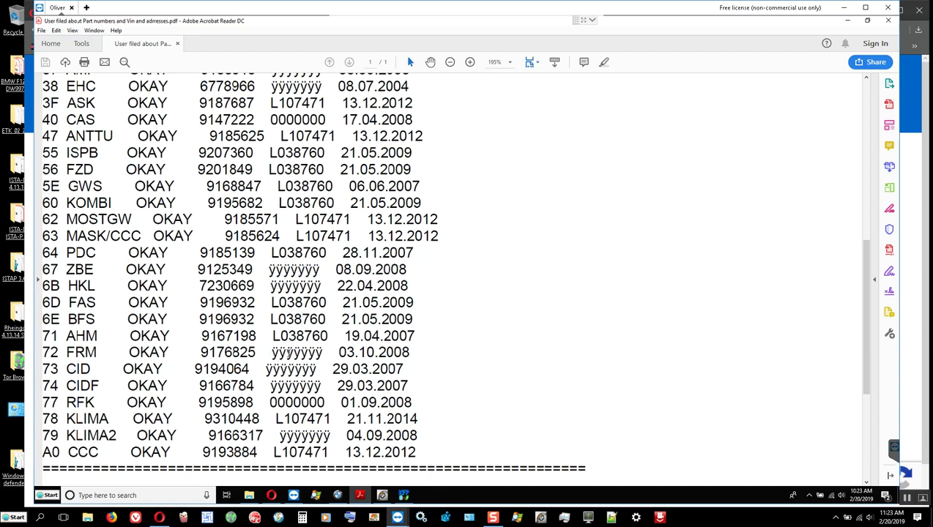
double_click(287, 352)
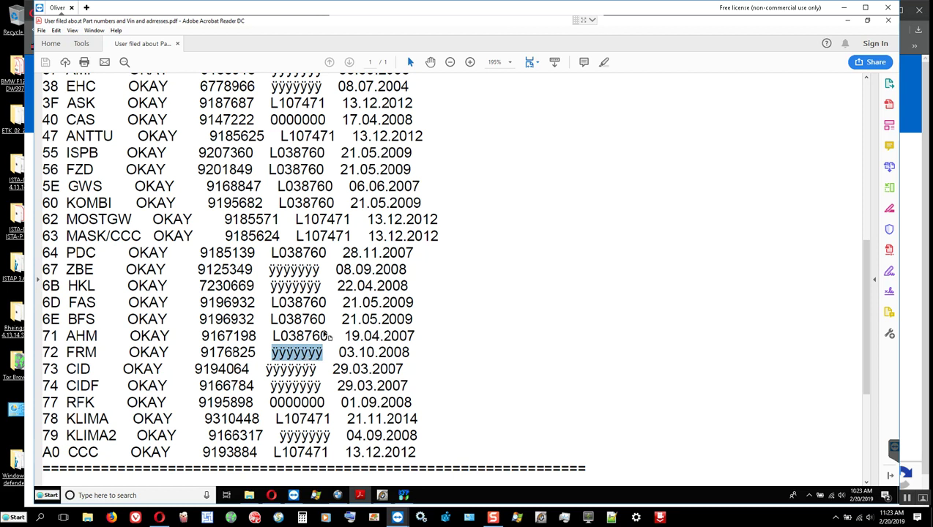
left_click(846, 20)
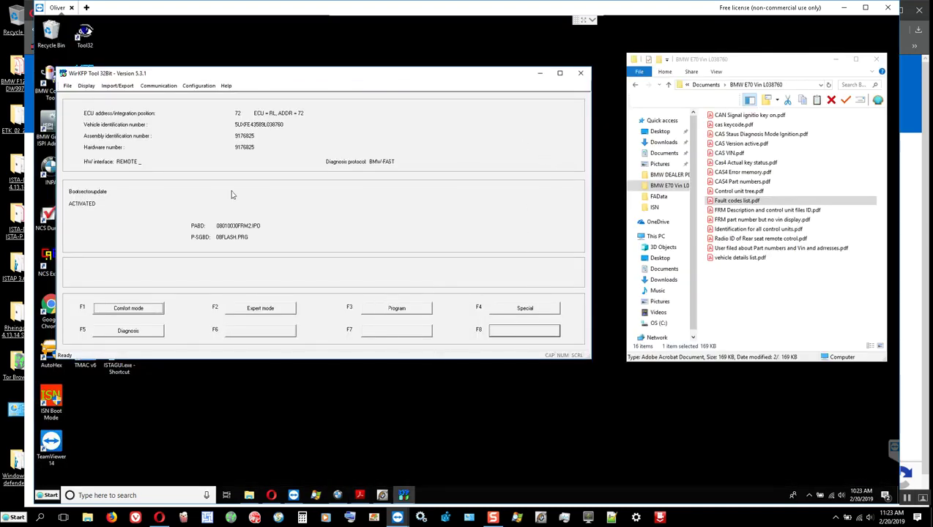
Minimize WinKFP, launch NCS Expert and load the NCS Dummy profile.
left_click_drag(96, 75, 196, 94)
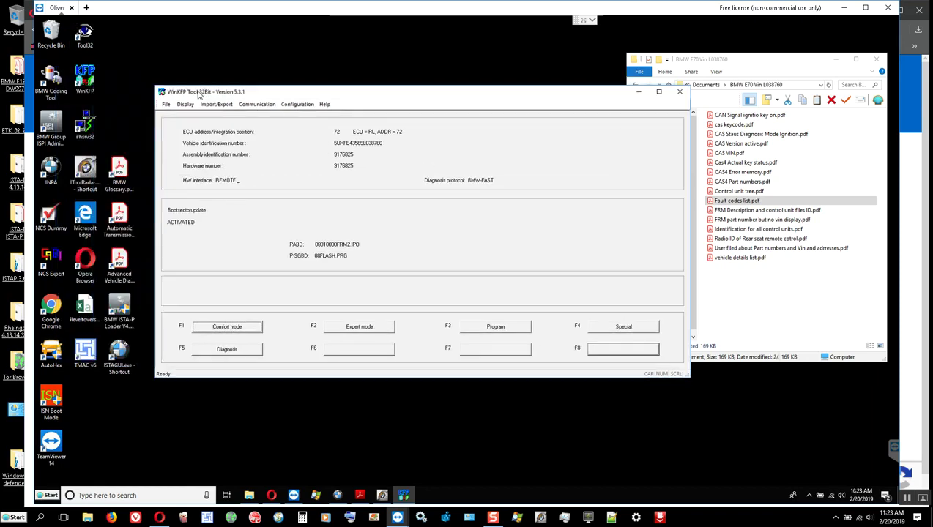
left_click(636, 94)
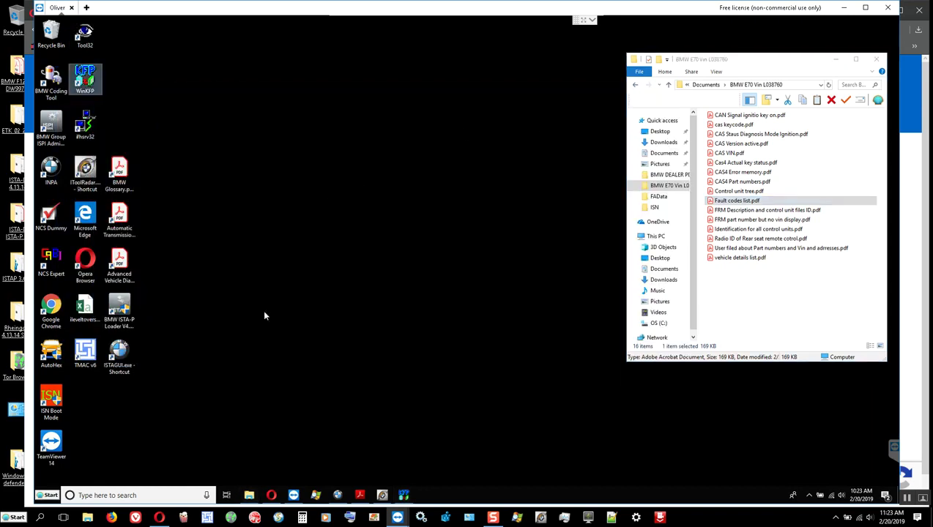
double_click(59, 265)
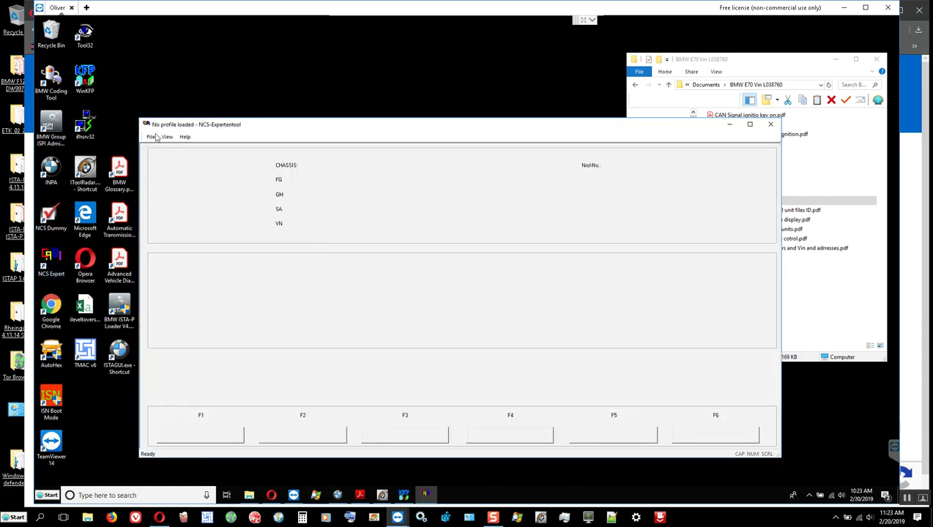
left_click(150, 137)
left_click(169, 147)
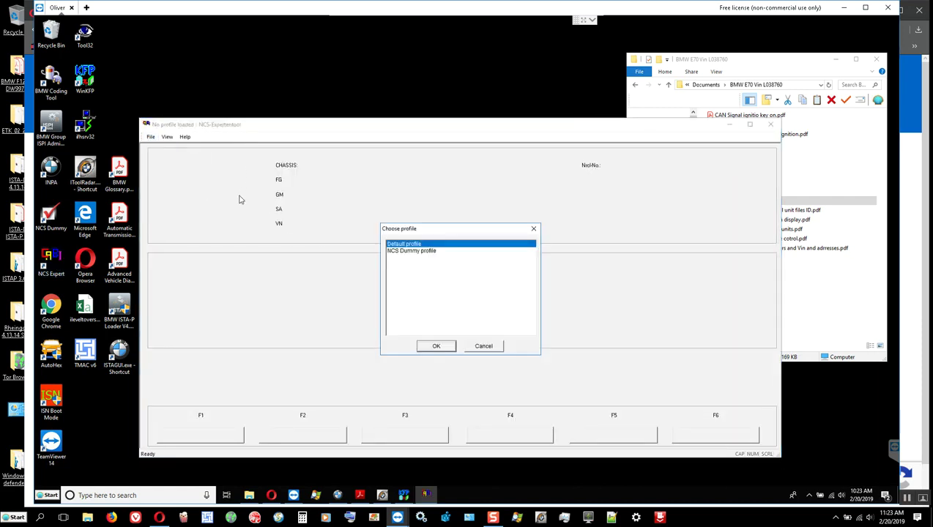
left_click(427, 253)
left_click(438, 343)
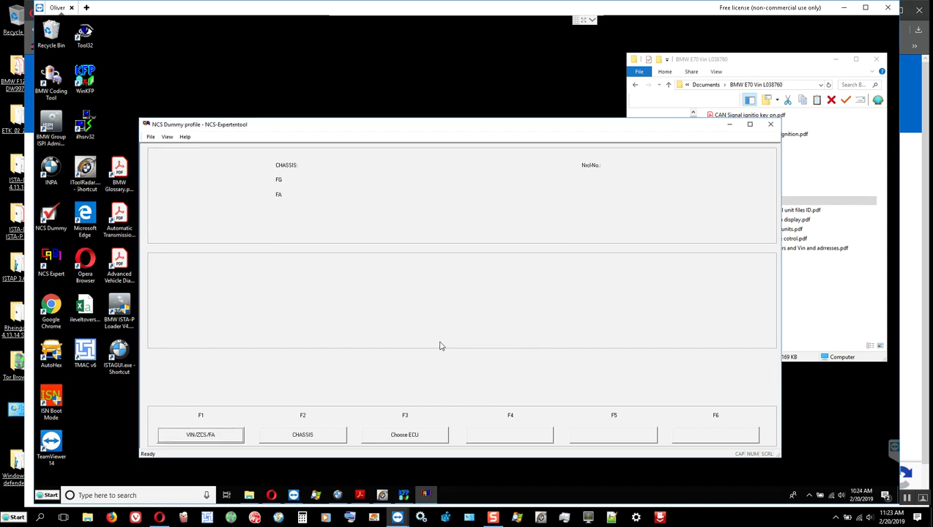
Read the ZCS/FA vehicle data from the FRM module on chassis E70.
left_click(197, 436)
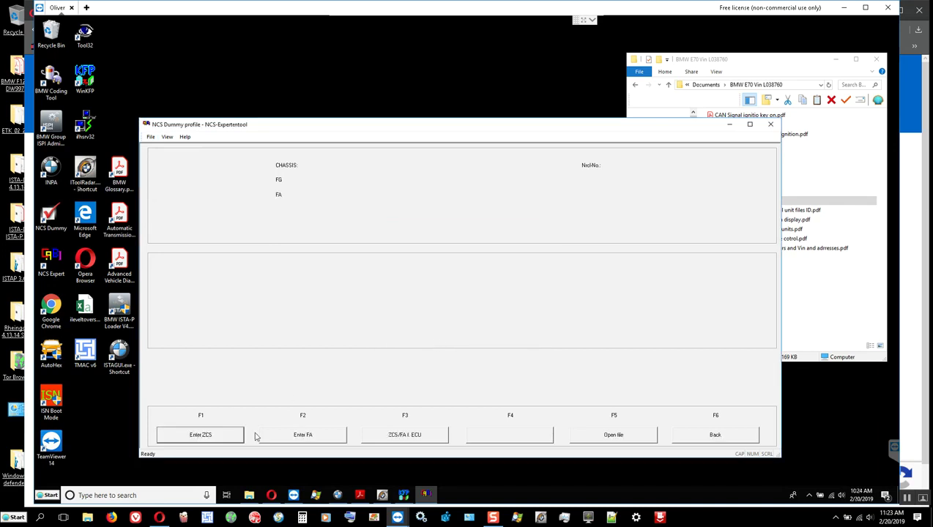
left_click(402, 436)
left_click(393, 325)
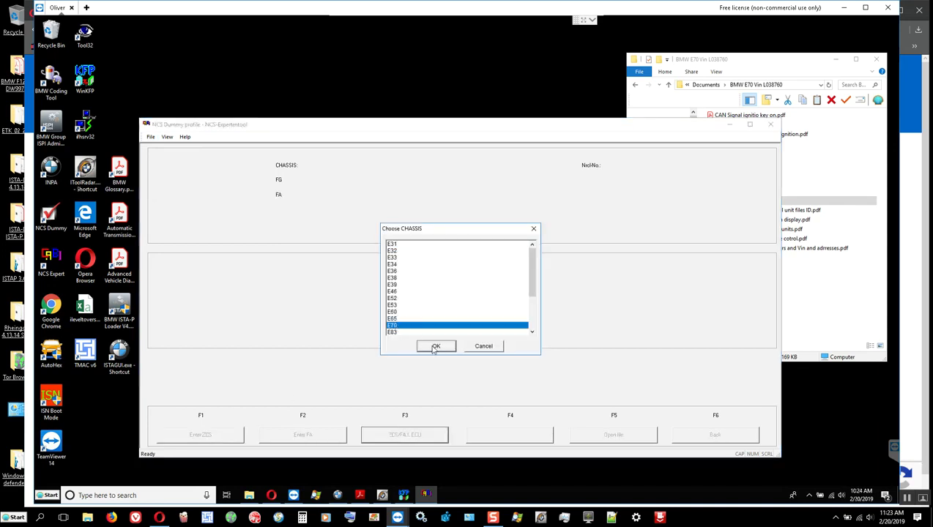
left_click(435, 347)
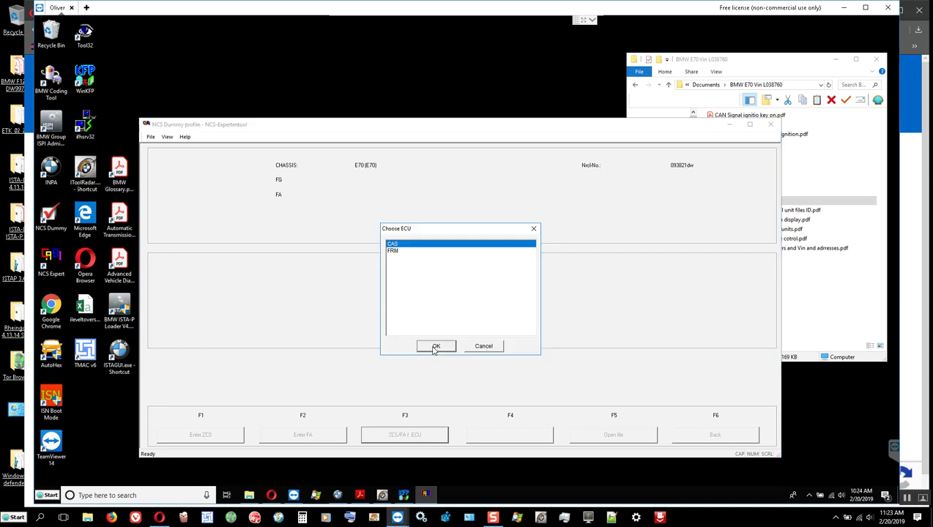
left_click(393, 251)
left_click(436, 346)
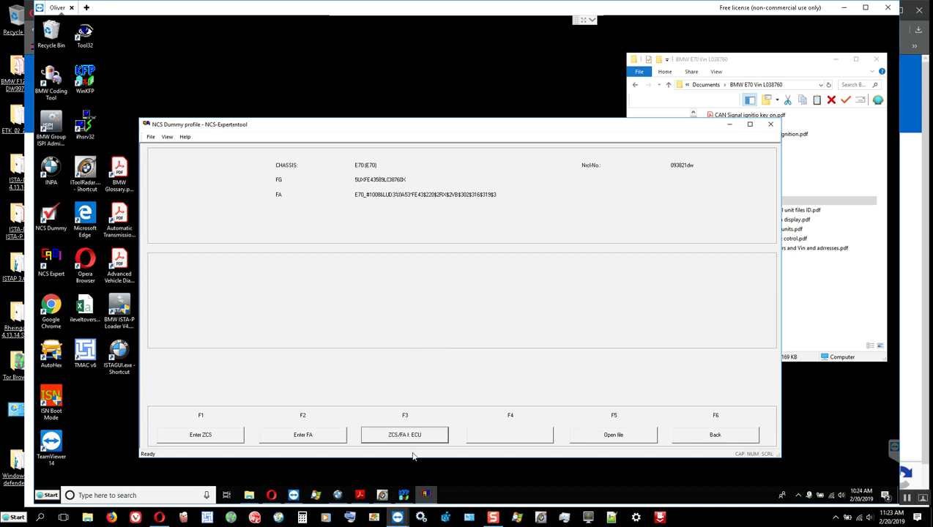
left_click(403, 495)
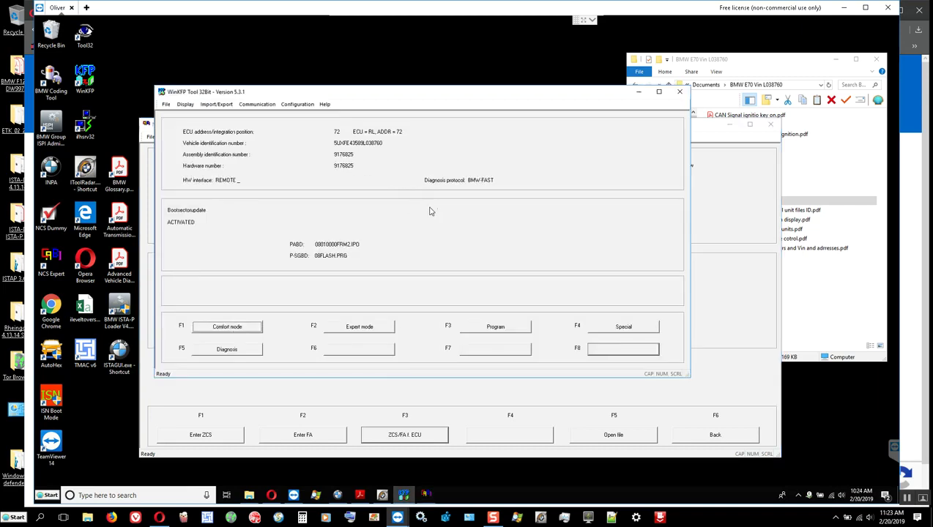
left_click(638, 95)
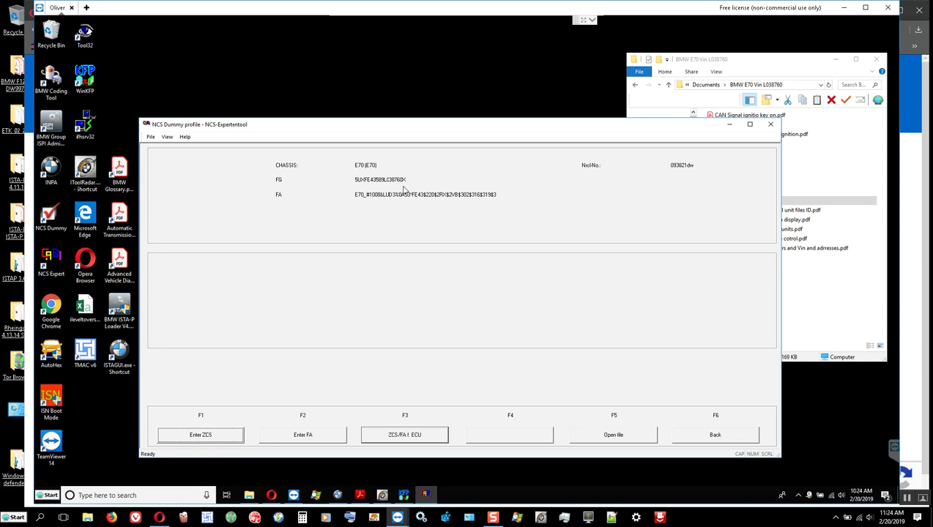
Back out of the file dialog to the COAPI-1020 FSW_PSW.MAN error, then open C: in Explorer.
left_click(619, 436)
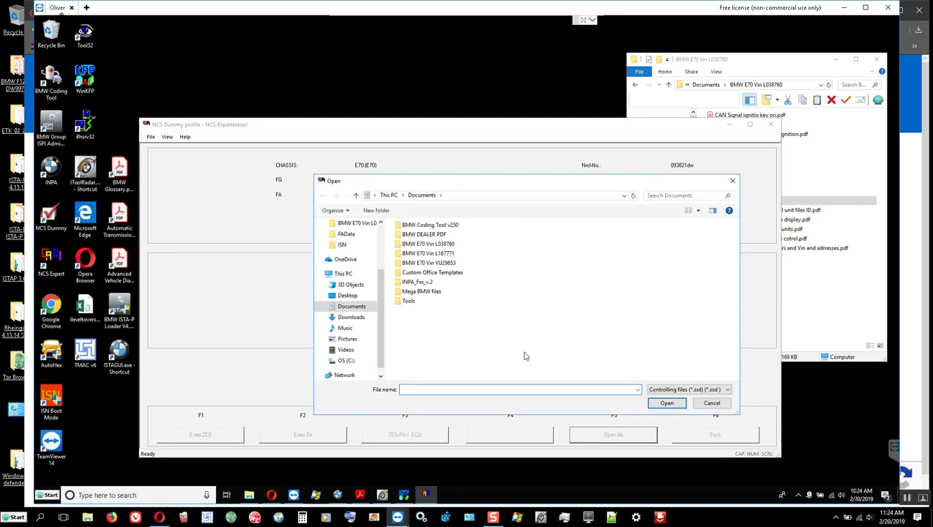
left_click(709, 405)
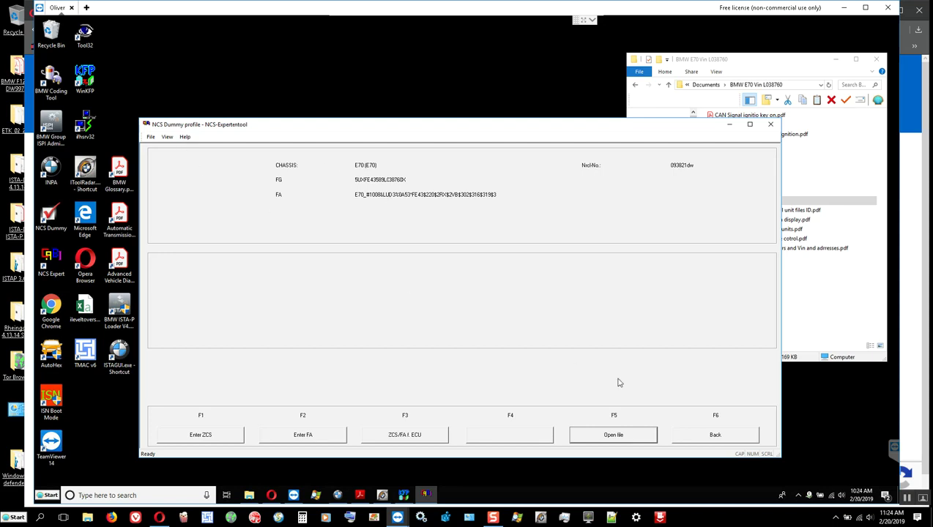
left_click(700, 434)
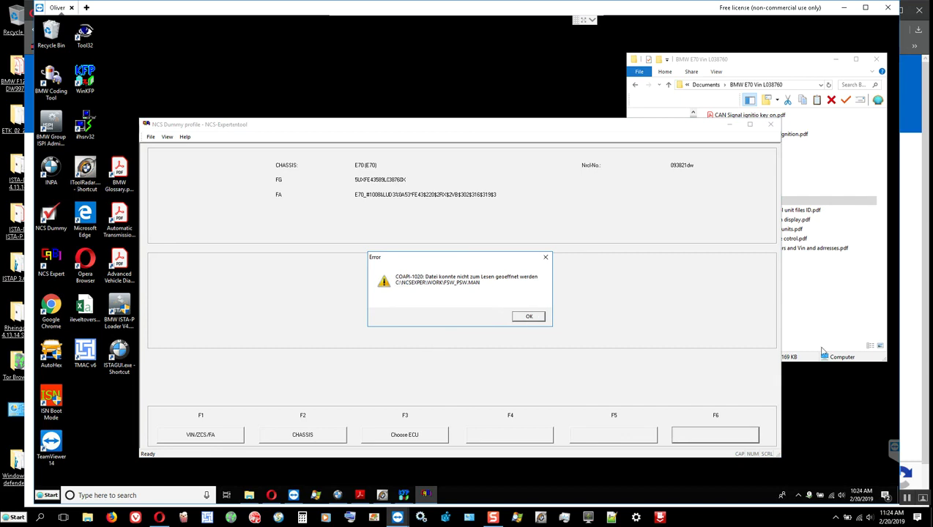
left_click(820, 349)
left_click(658, 324)
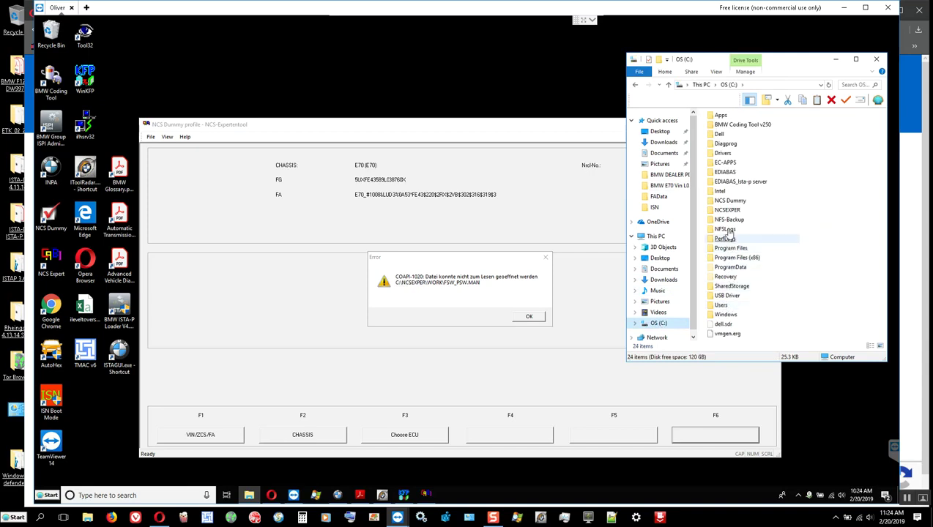
Copy FSW_PSW.TRC from C:\NCSEXPER\WORK and paste it into the NCSEXPER folder.
double_click(728, 210)
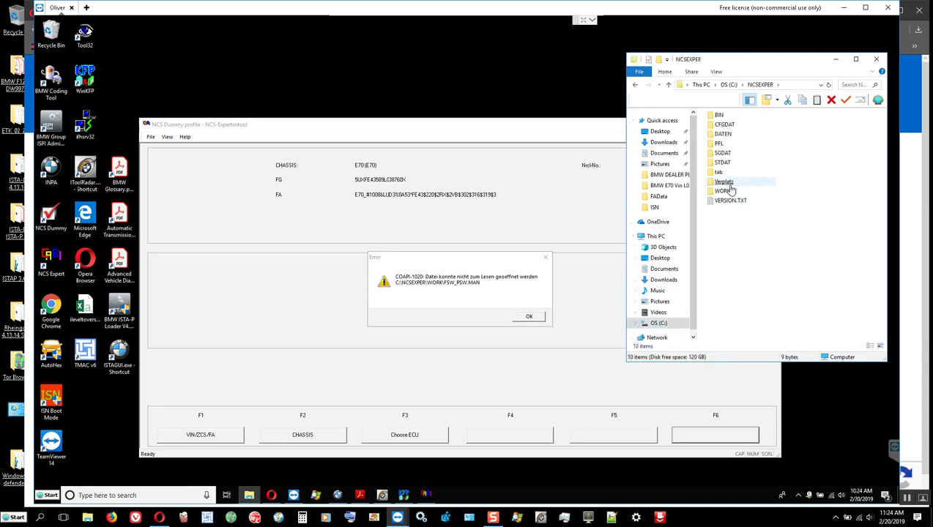
double_click(722, 192)
left_click(736, 164)
right_click(737, 166)
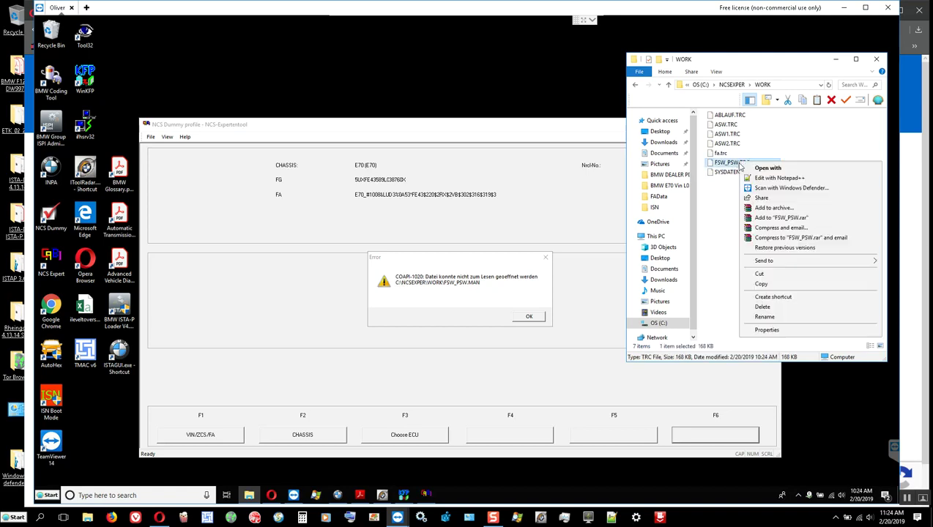
left_click(769, 286)
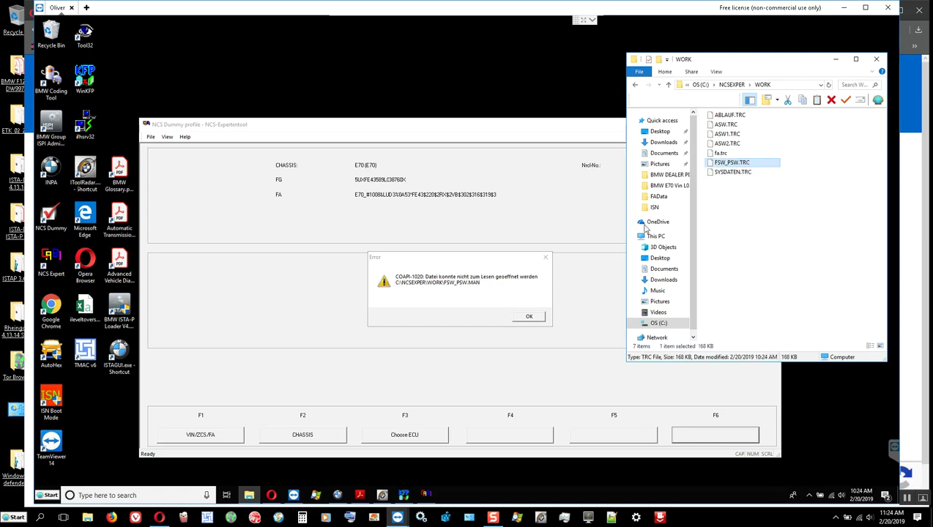
left_click(666, 85)
right_click(769, 212)
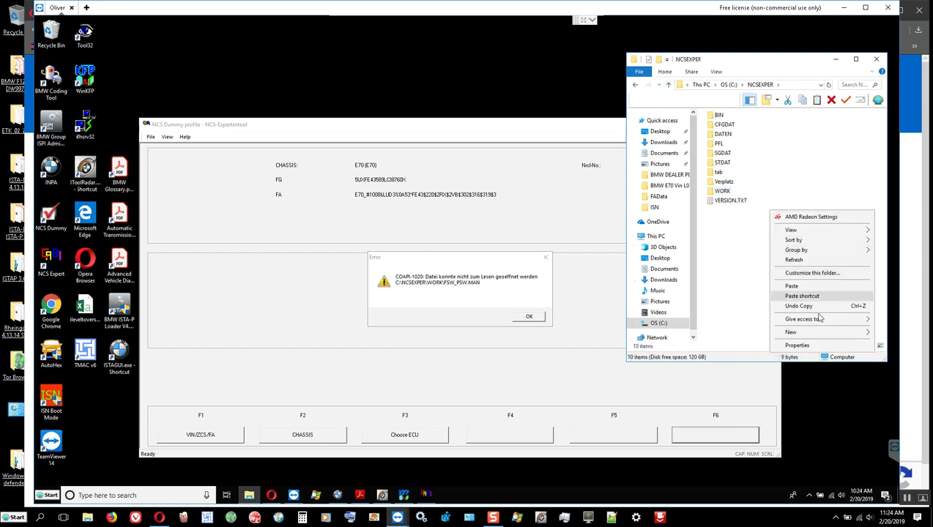
left_click(777, 285)
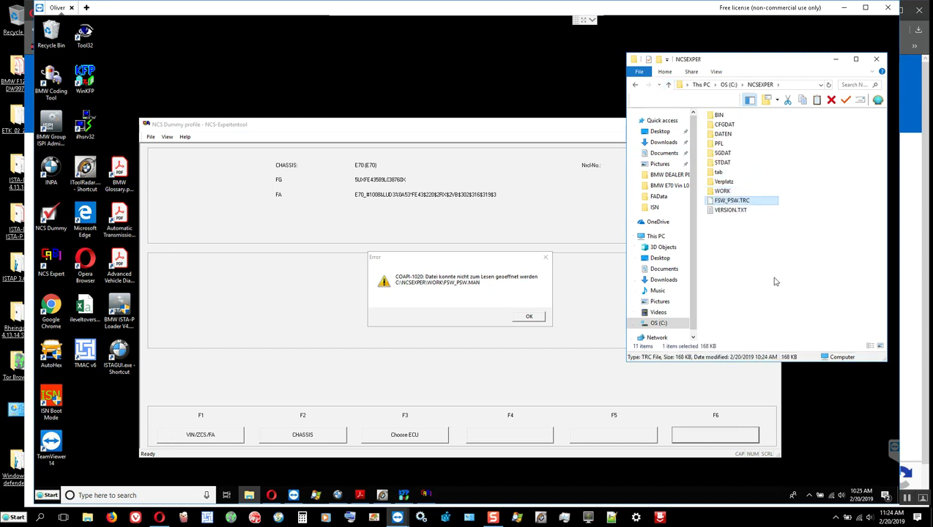
Rename the copied trace file to FSW_PSW.MAN, accepting the extension change.
right_click(745, 202)
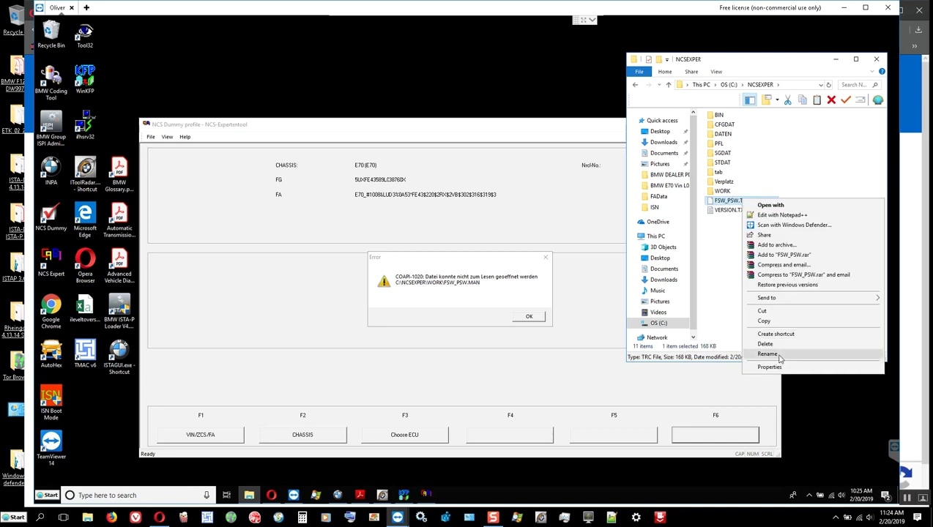
left_click(777, 355)
key("Right")
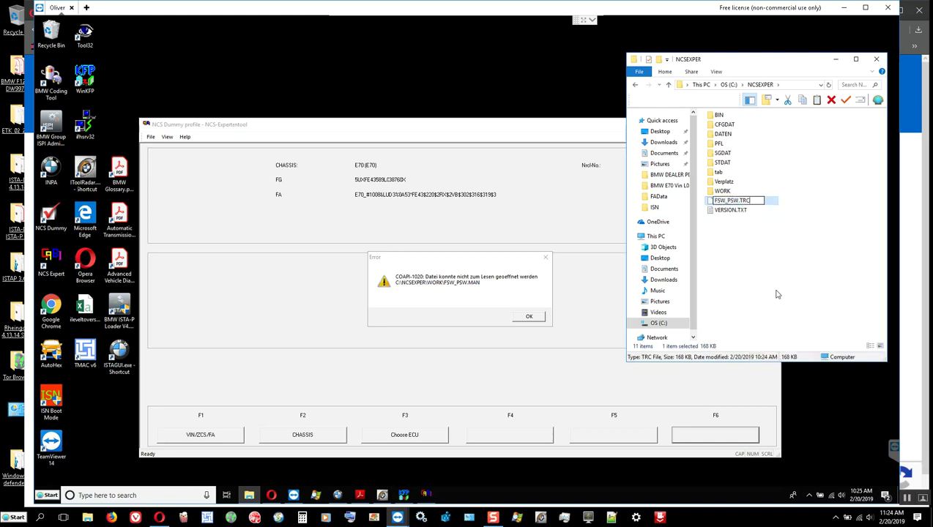
key("BackSpace")
key("BackSpace")
type("MAN")
key("Return")
left_click(512, 258)
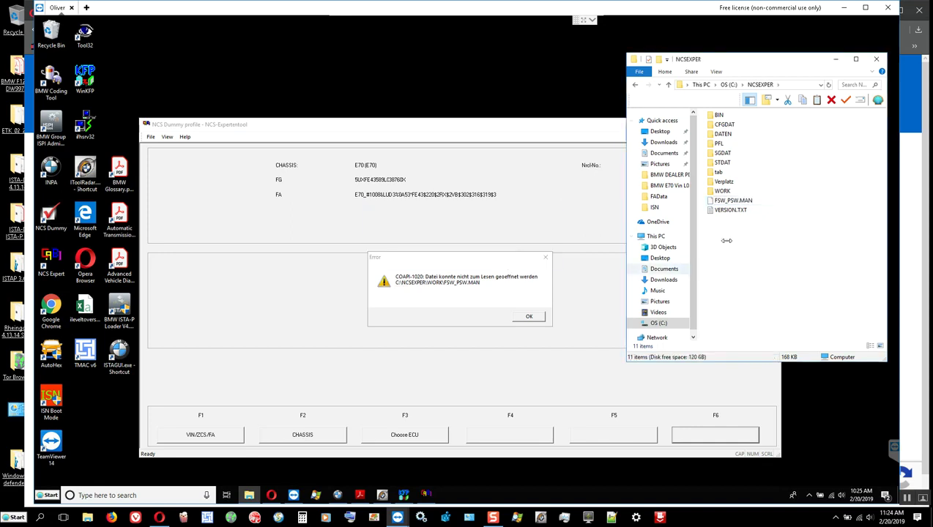
Move FSW_PSW.MAN into the WORK folder and bring the NCS Expert error back up.
right_click(733, 202)
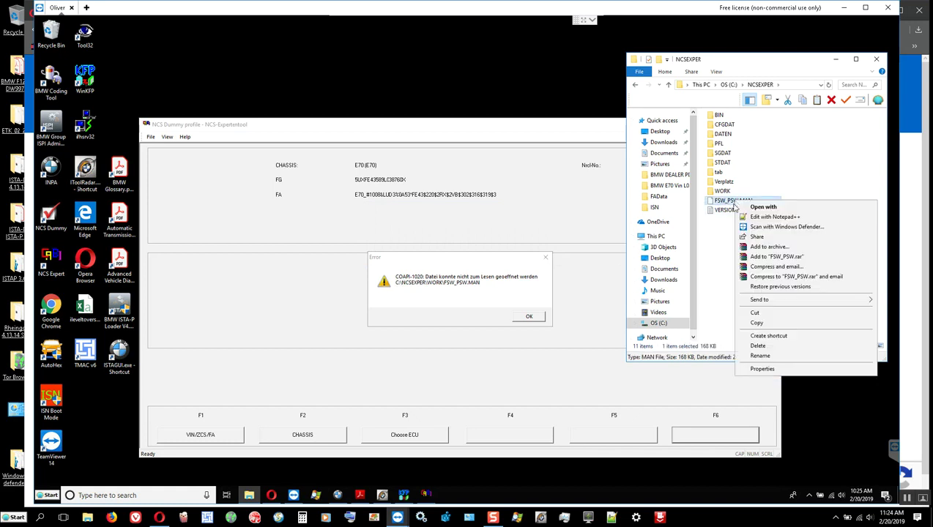
left_click(755, 314)
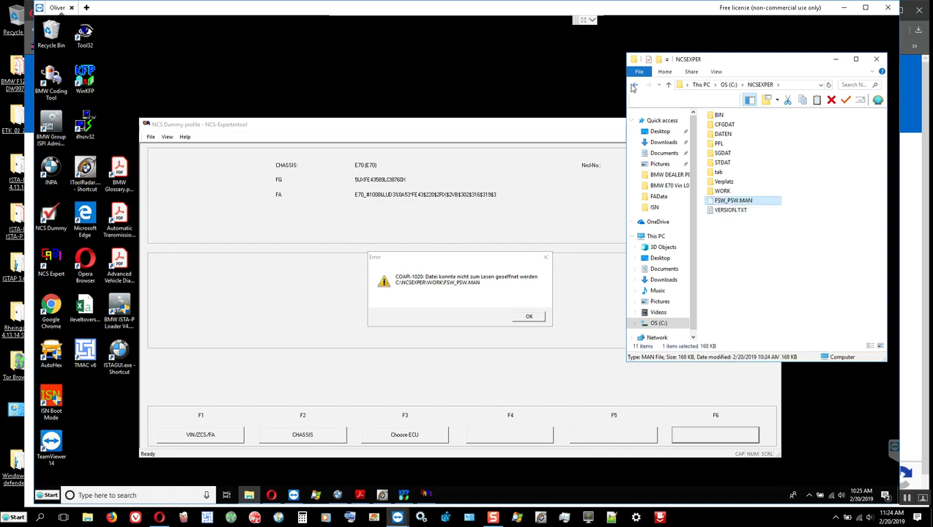
left_click(634, 85)
left_click(768, 203)
right_click(768, 201)
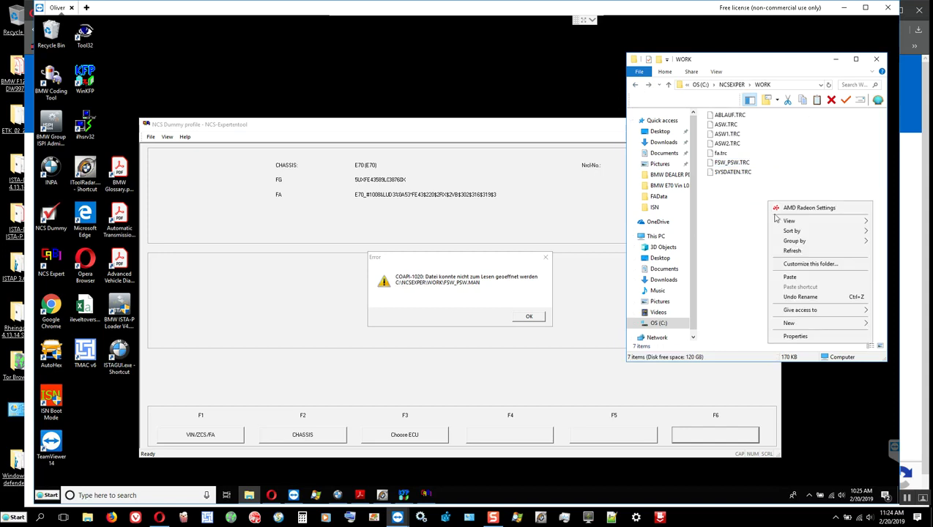
left_click(790, 276)
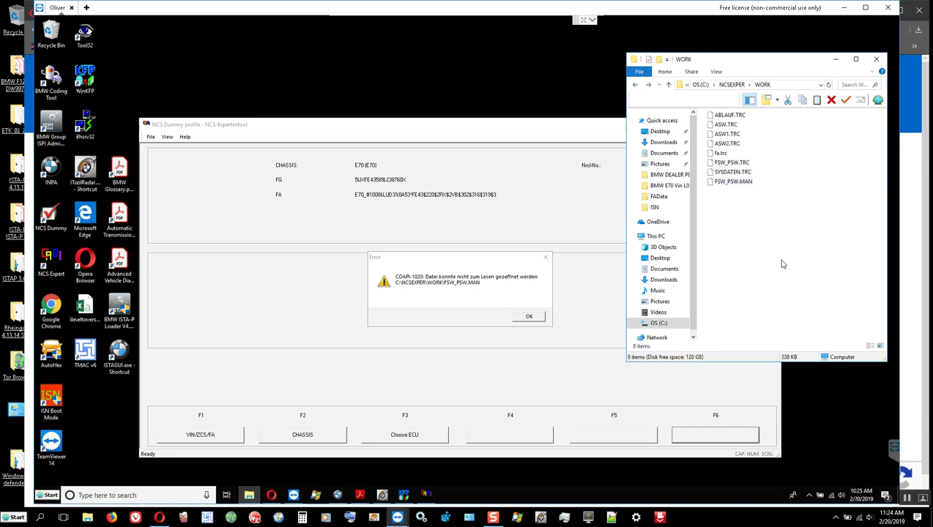
left_click(529, 322)
Dismiss the COAPI-1020 error and browse the CBD auswählen list of E70 coding files.
left_click(528, 316)
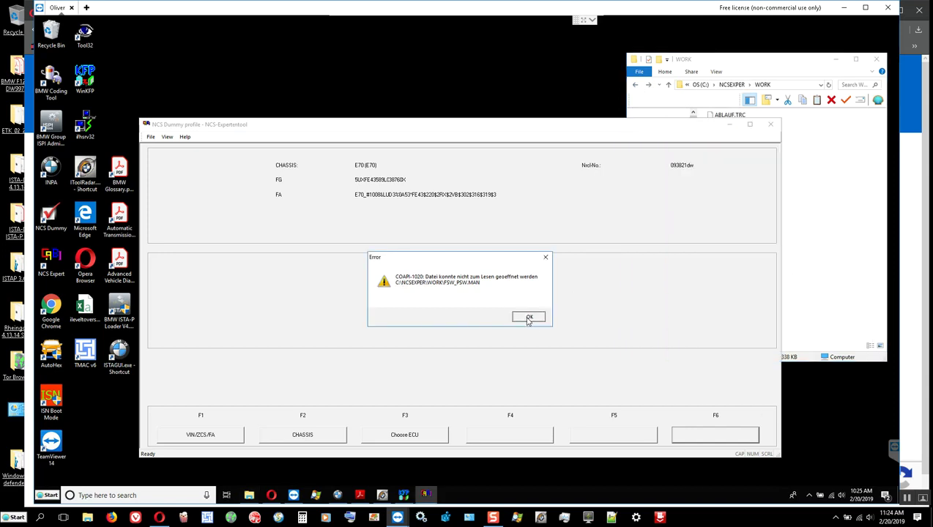
left_click(410, 434)
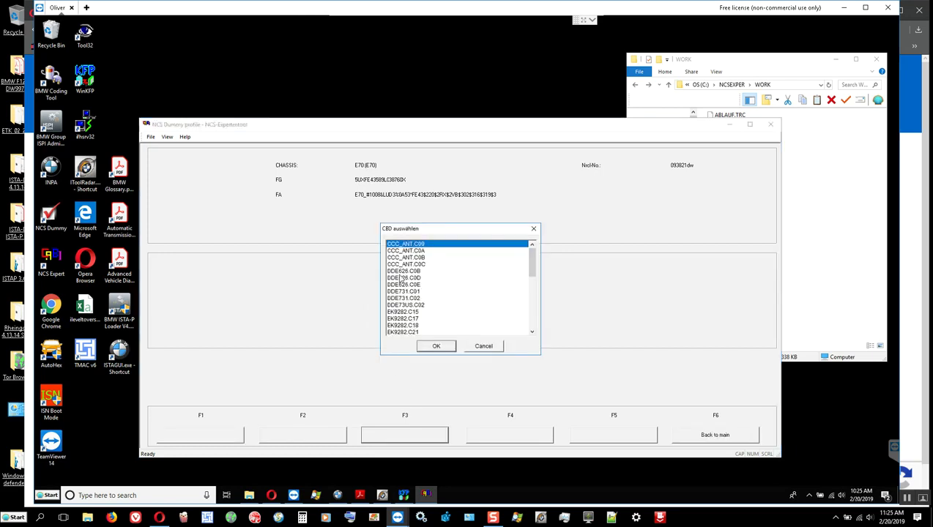
scroll(400, 279, "down", 2)
scroll(400, 279, "down", 2)
scroll(400, 277, "down", 7)
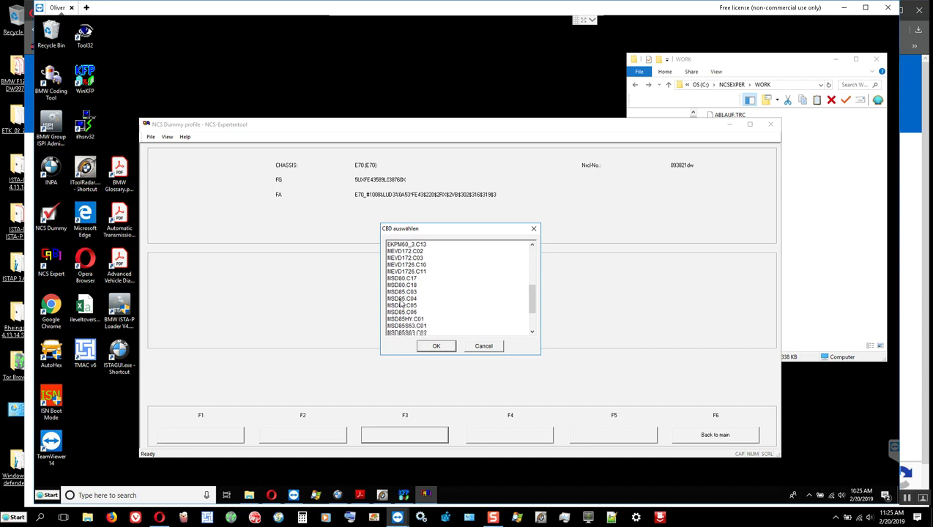
scroll(400, 302, "up", 10)
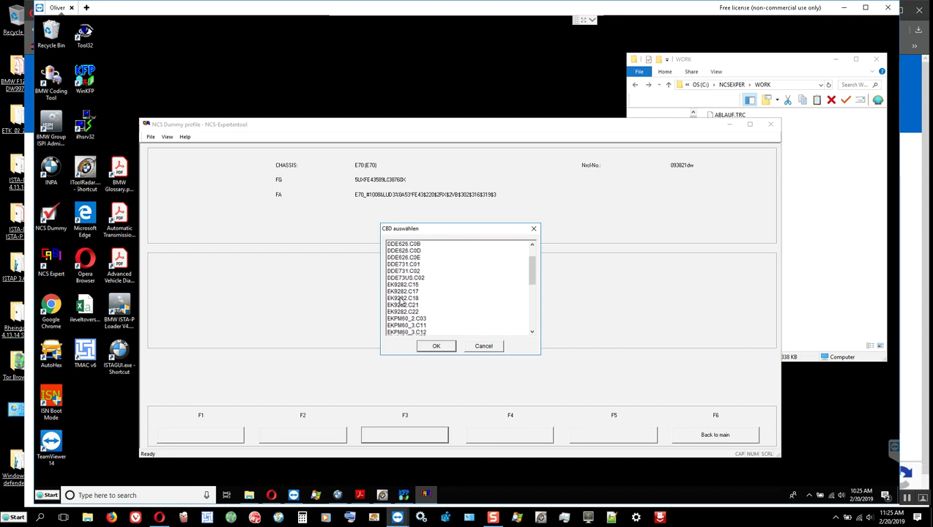
scroll(399, 302, "up", 2)
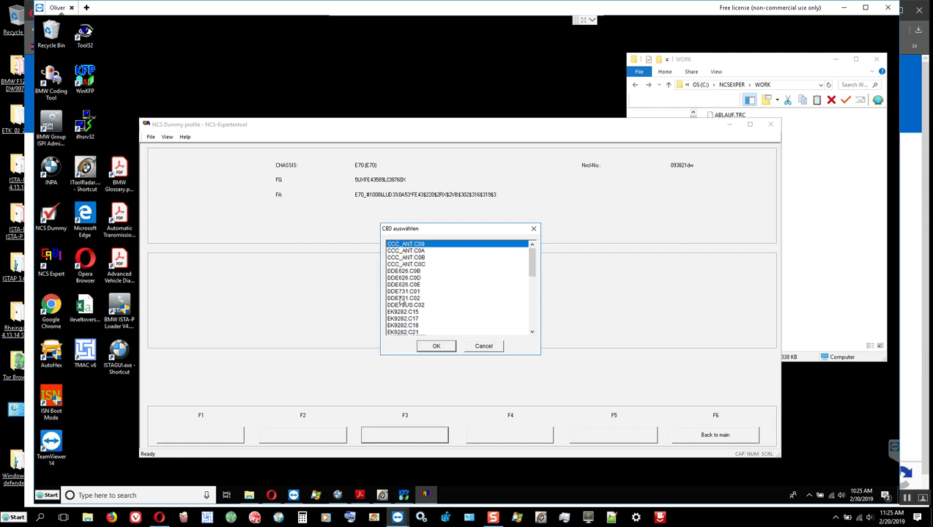
scroll(401, 300, "down", 10)
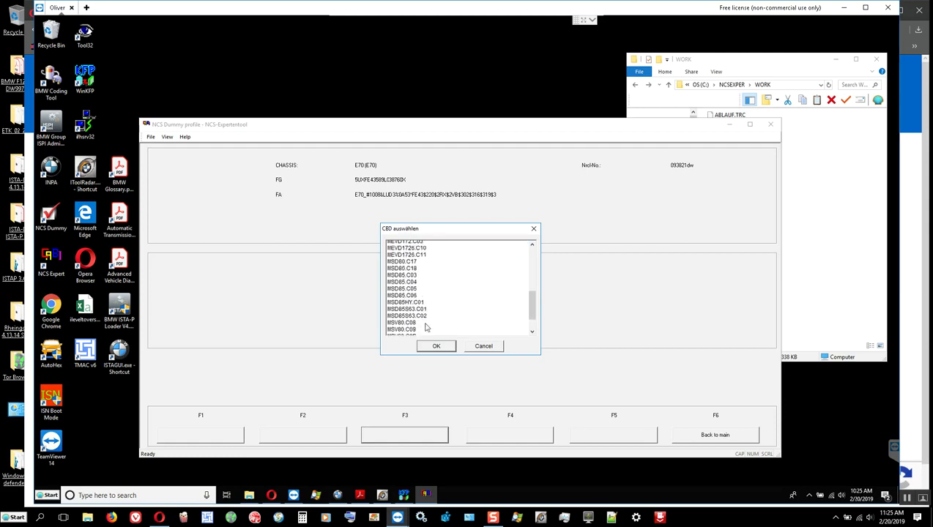
Close the CBD list and select CAS as the ECU to read ZCS/FA from.
left_click(474, 348)
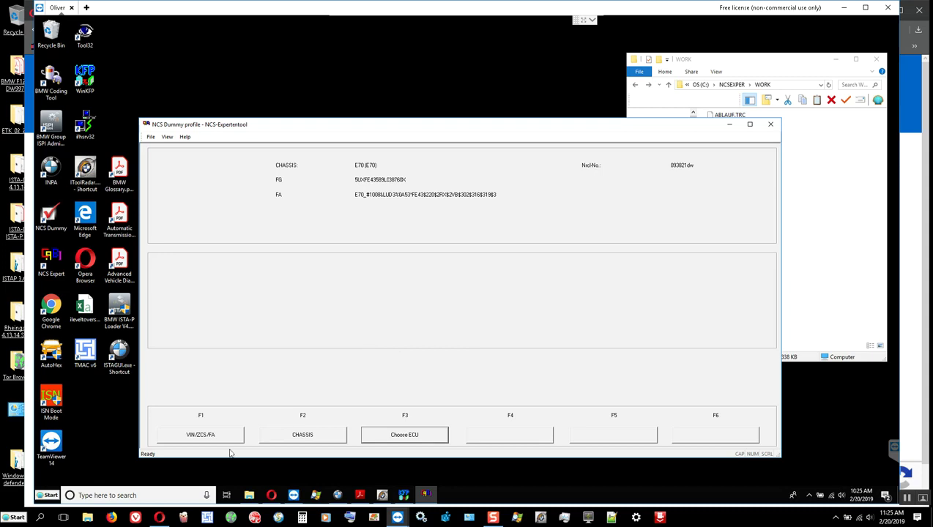
left_click(201, 436)
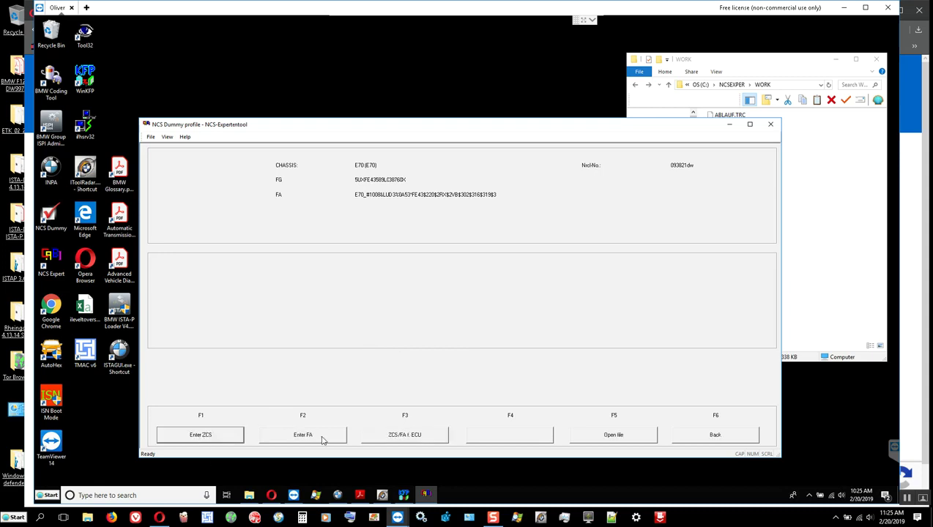
left_click(409, 437)
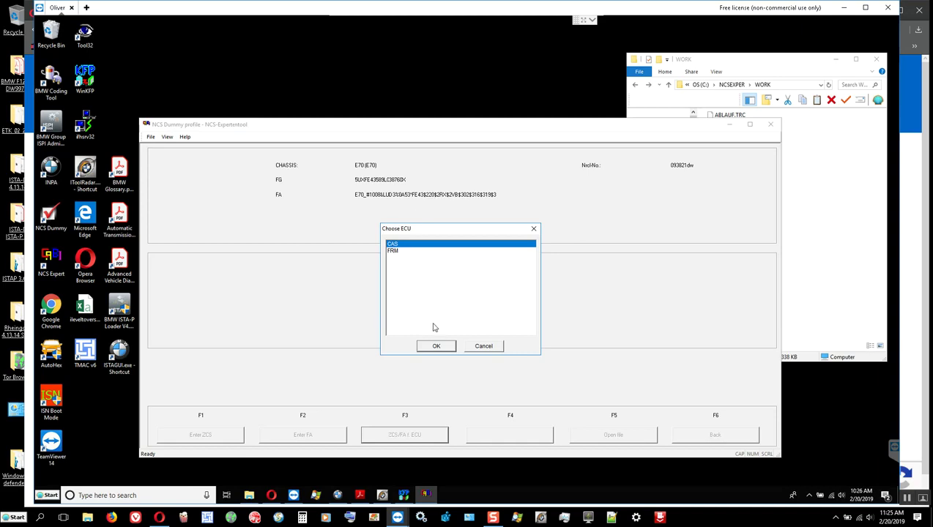
left_click(439, 347)
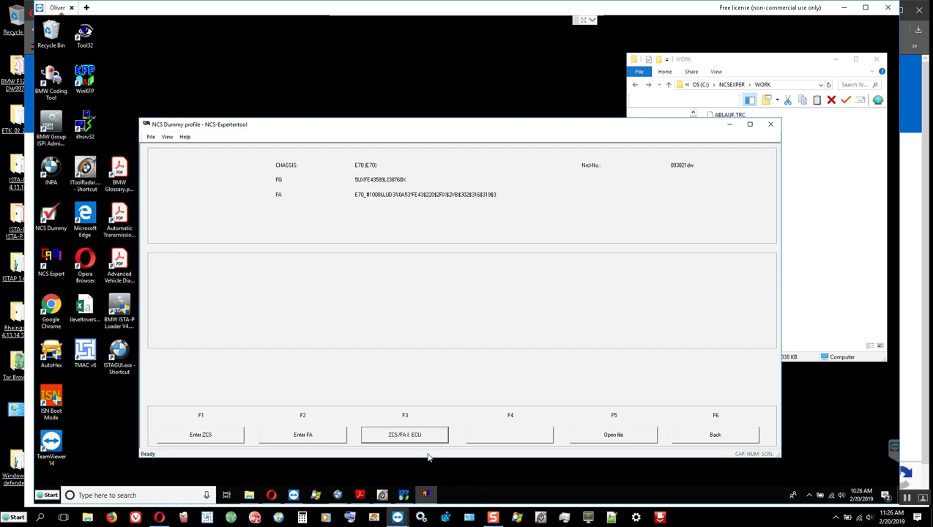
Program the address 72 module in WinKFP, which fails with Error 200 for hardware number 9176825.
left_click(403, 495)
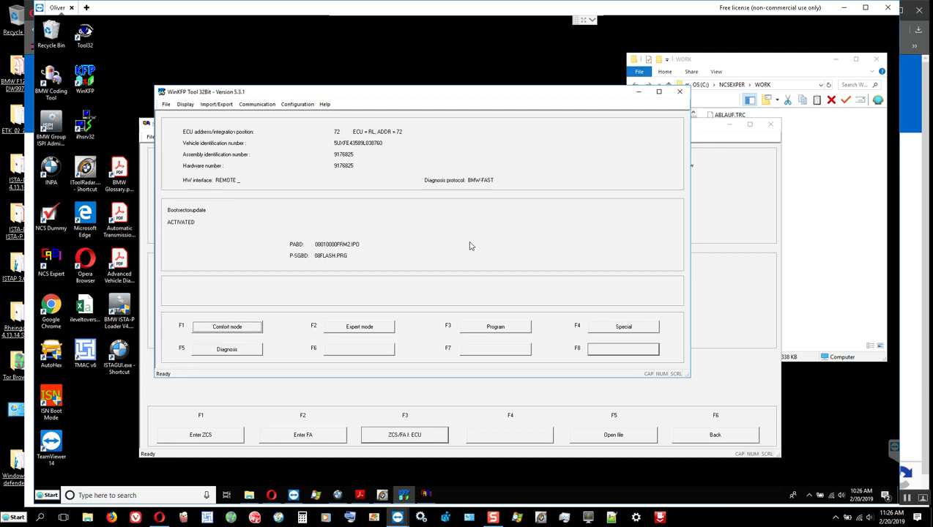
left_click(496, 327)
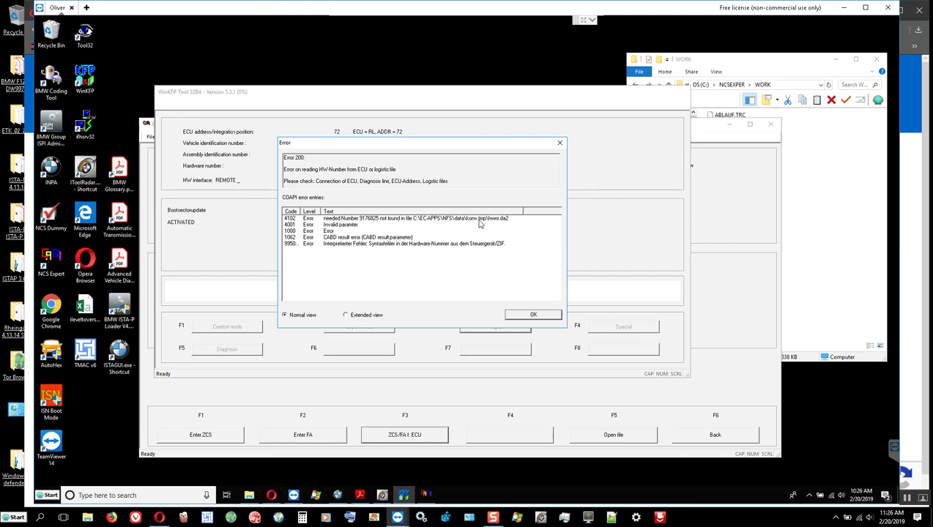
Navigate in Explorer from the WORK folder to C:\EC-APPS\NFS\DATA.
left_click(828, 252)
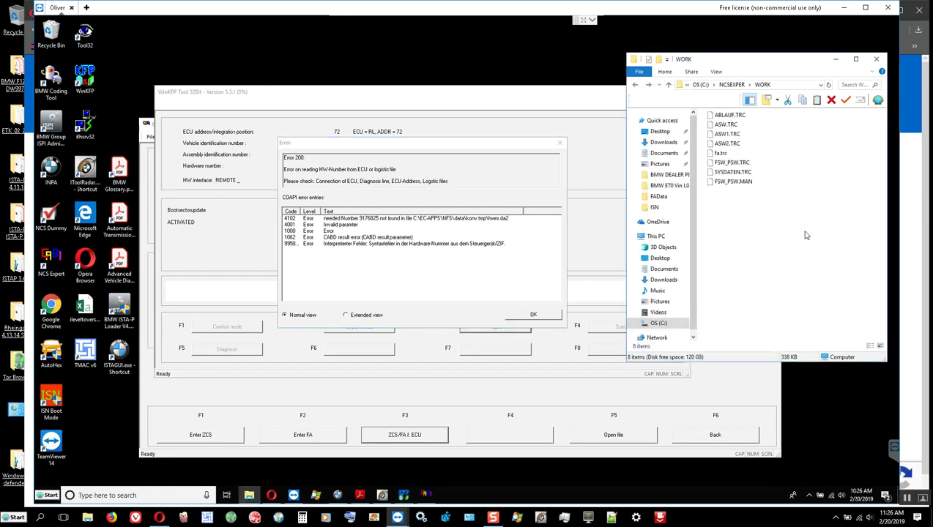
left_click(634, 85)
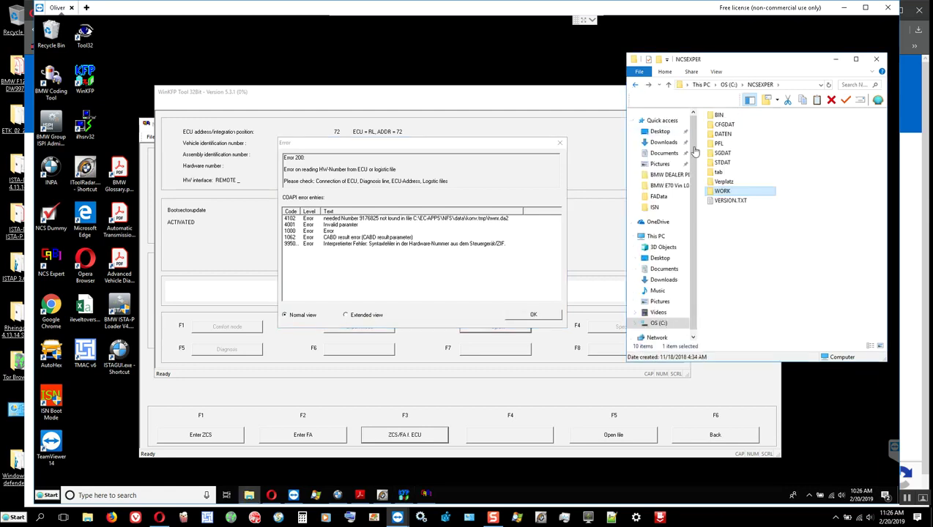
left_click(634, 84)
double_click(725, 163)
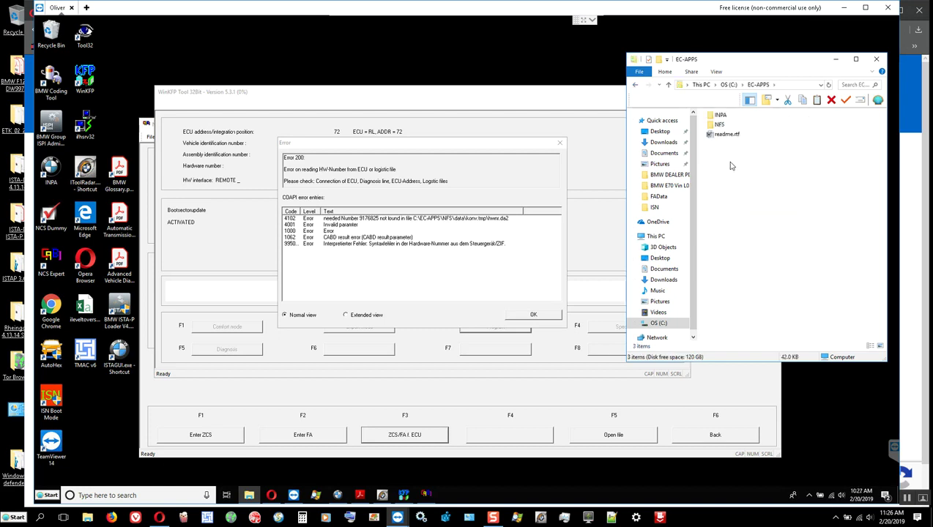
double_click(721, 125)
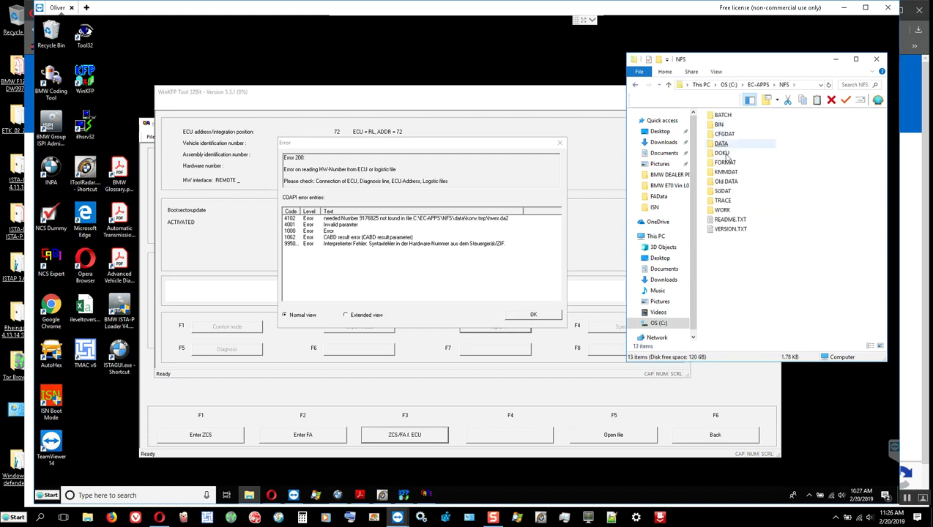
double_click(721, 143)
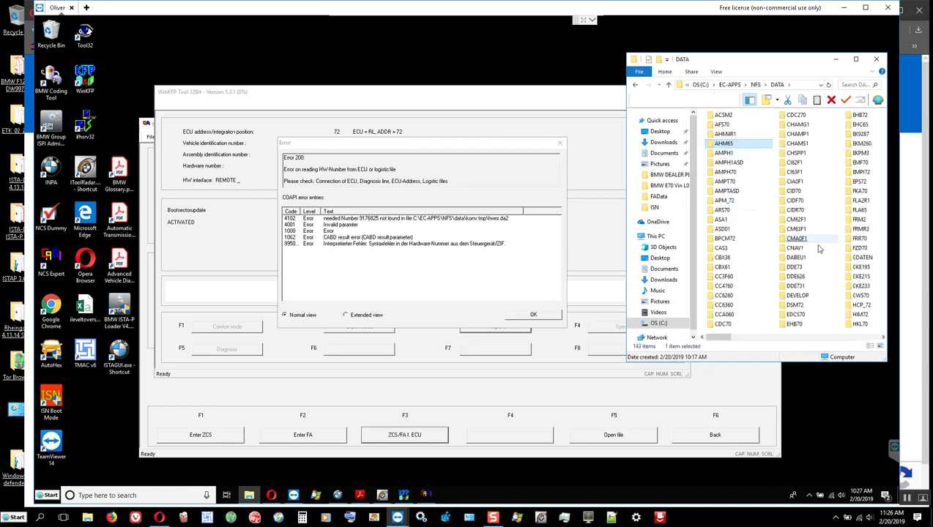
scroll(816, 246, "down", 1)
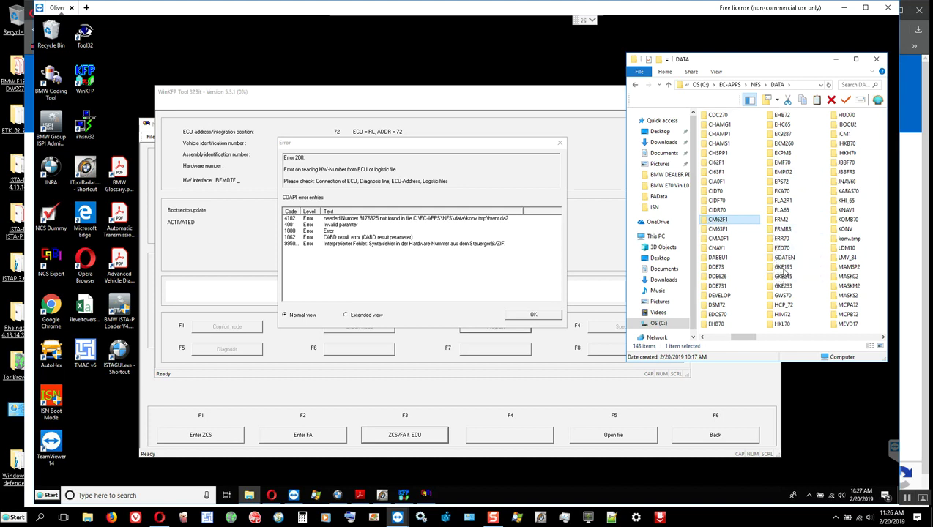
Open the KONV folder and open HWNR.DA2 in Notepad++.
left_click(845, 230)
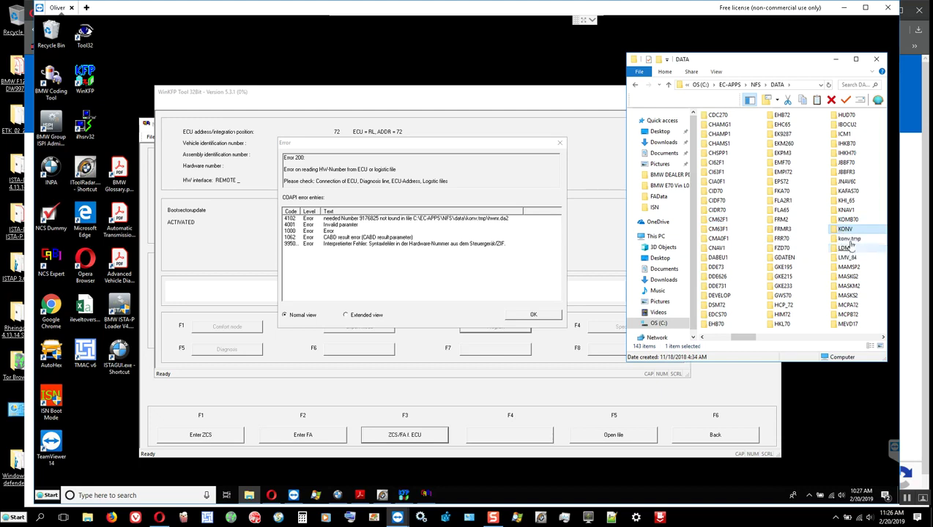
double_click(846, 231)
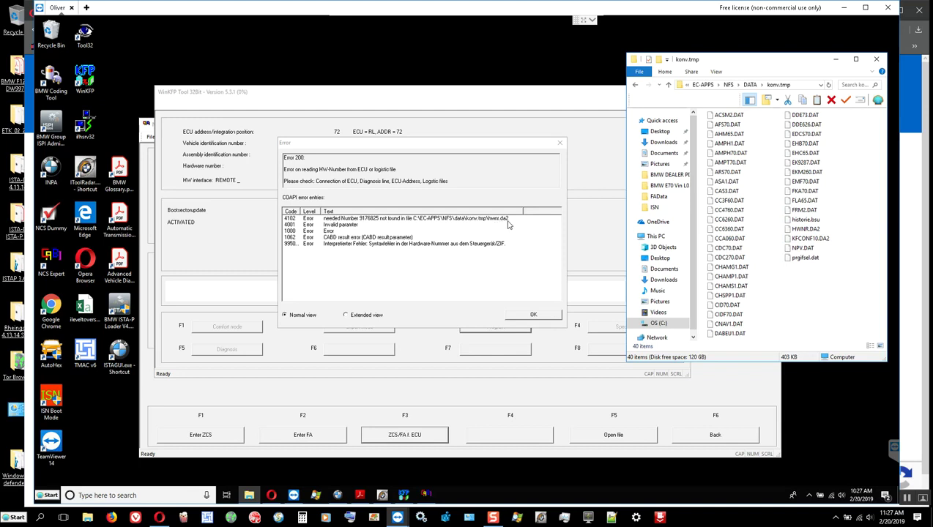
left_click(810, 243)
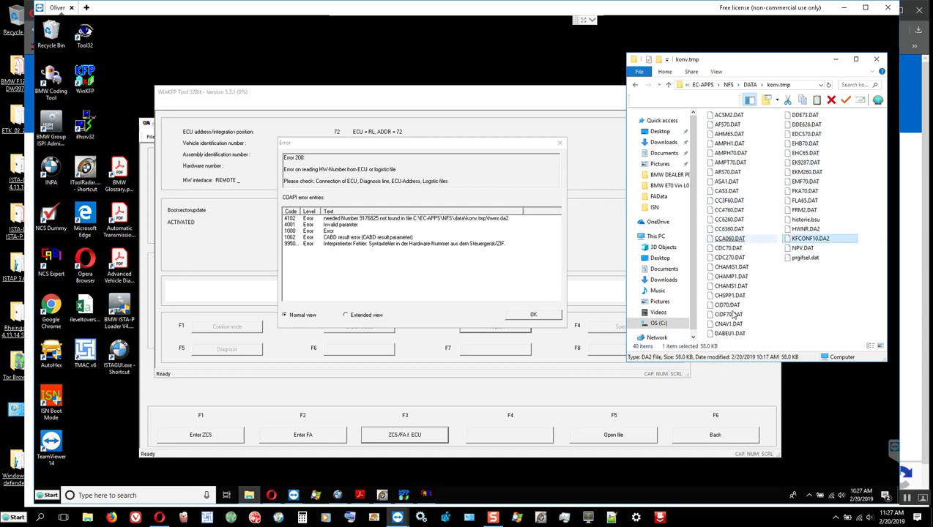
left_click(817, 219)
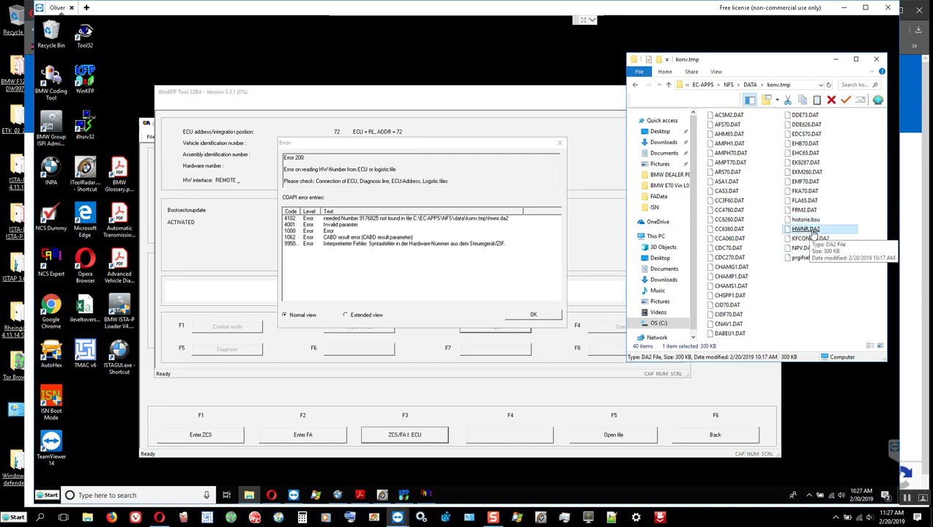
right_click(807, 229)
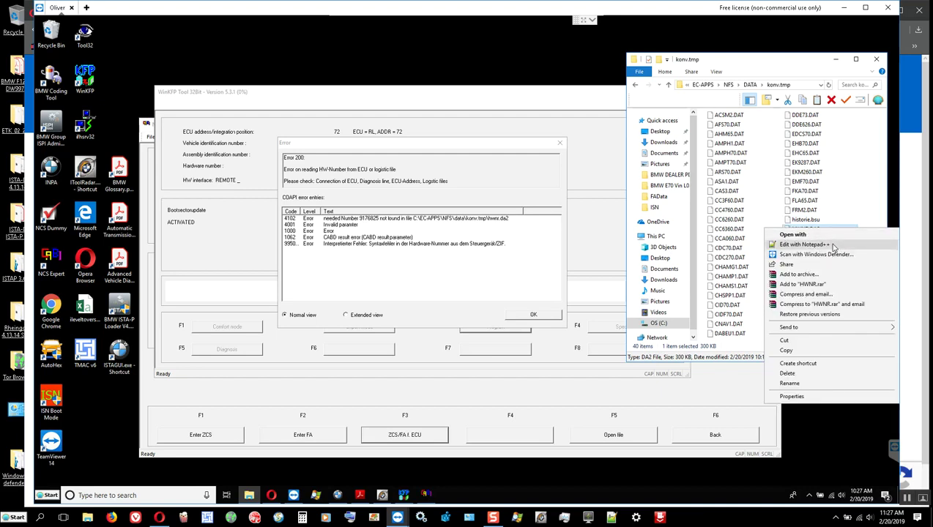
left_click(805, 244)
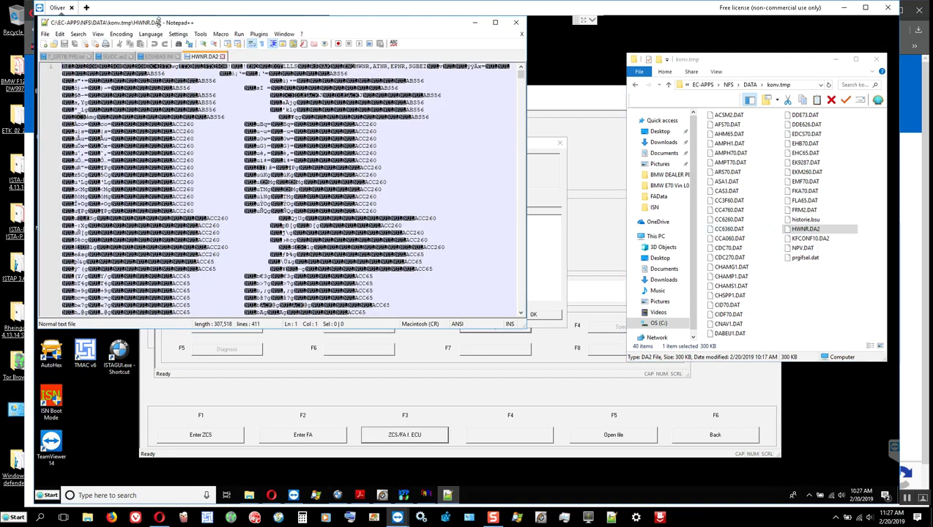
Search HWNR.DA2 for 9176825, find no match, and return to WinKFP's Error 200 dialog.
left_click_drag(152, 26, 530, 148)
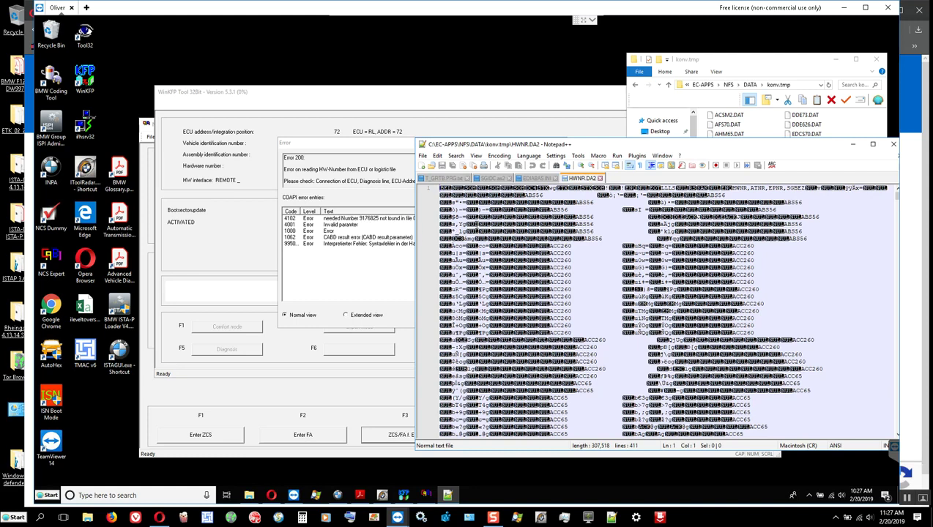
key("ctrl+f")
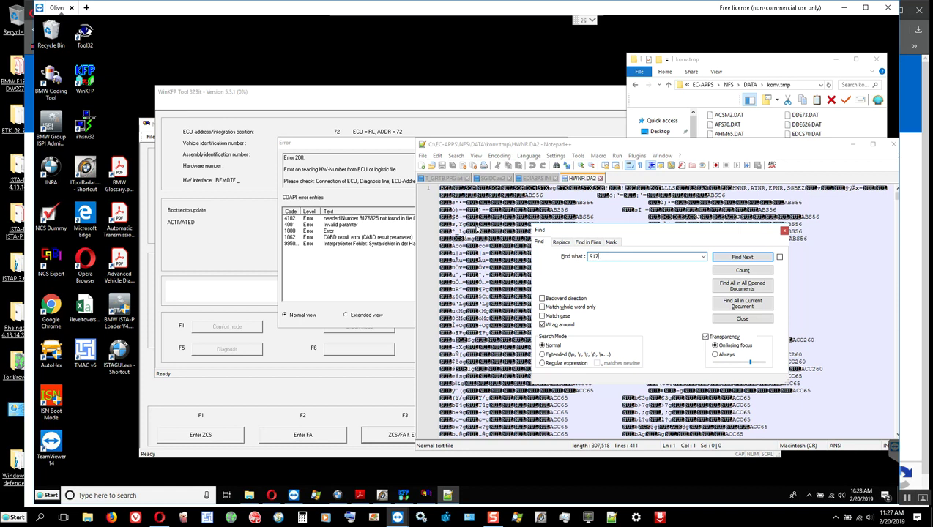
key("Return")
left_click(783, 232)
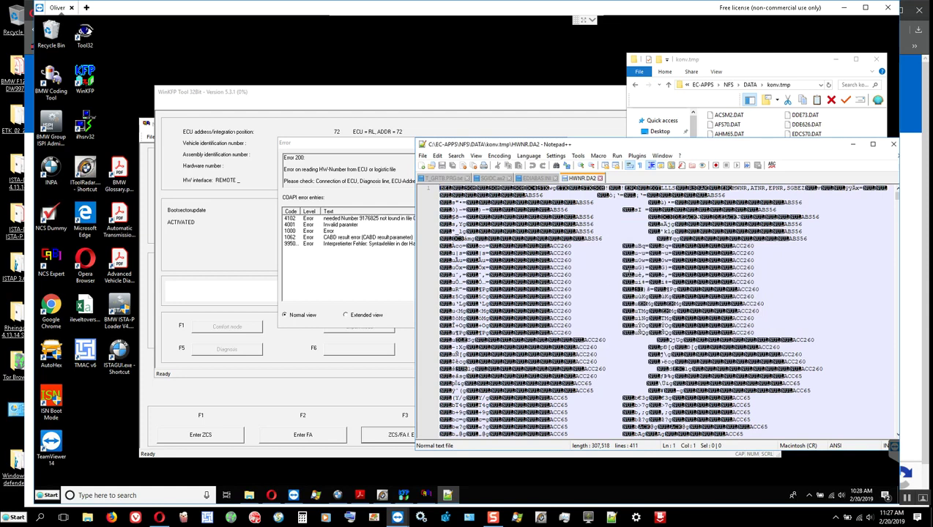
scroll(608, 289, "down", 10)
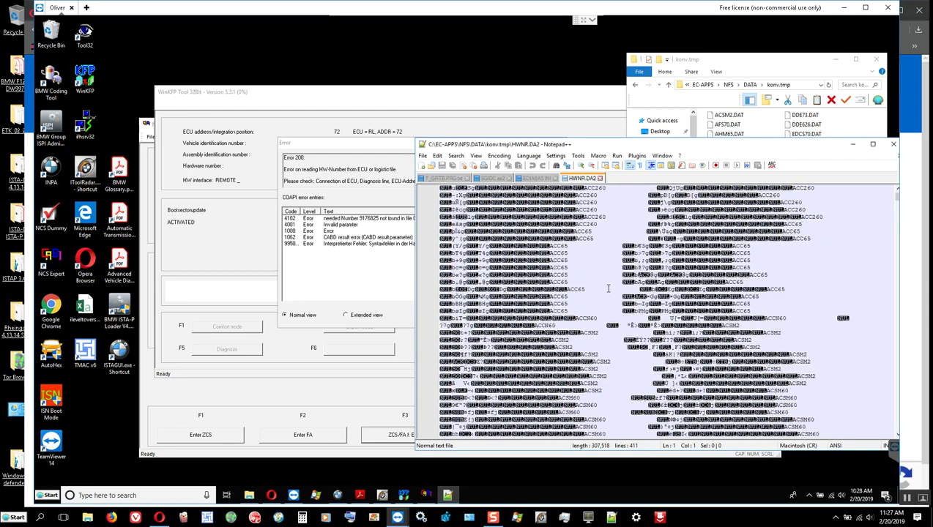
scroll(608, 288, "down", 10)
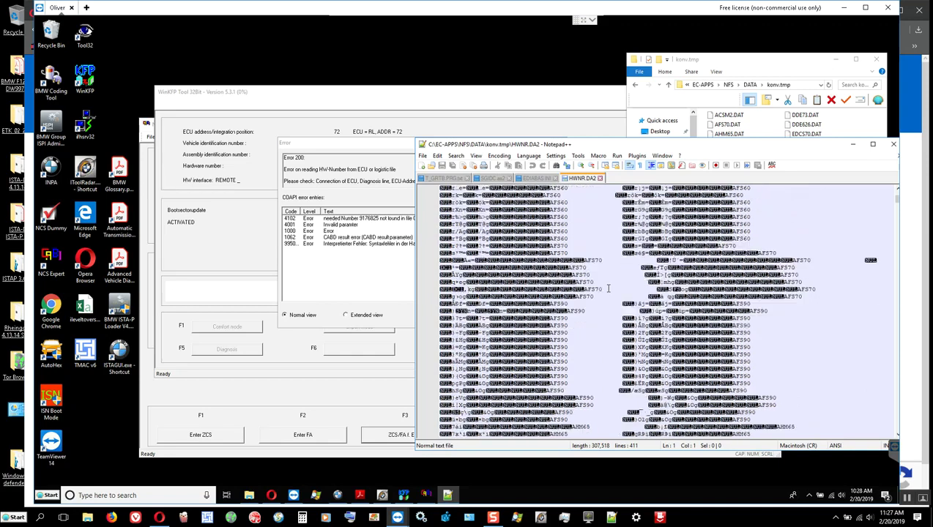
scroll(608, 289, "up", 10)
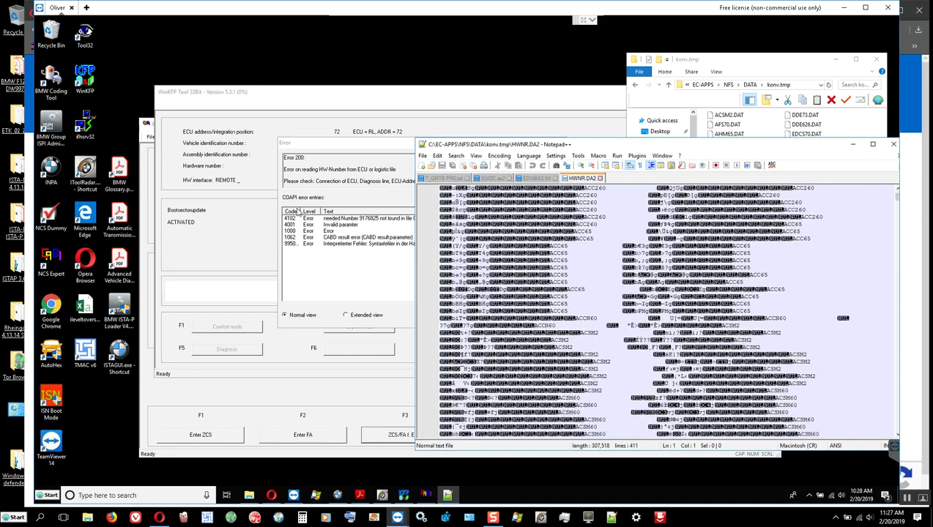
left_click(351, 283)
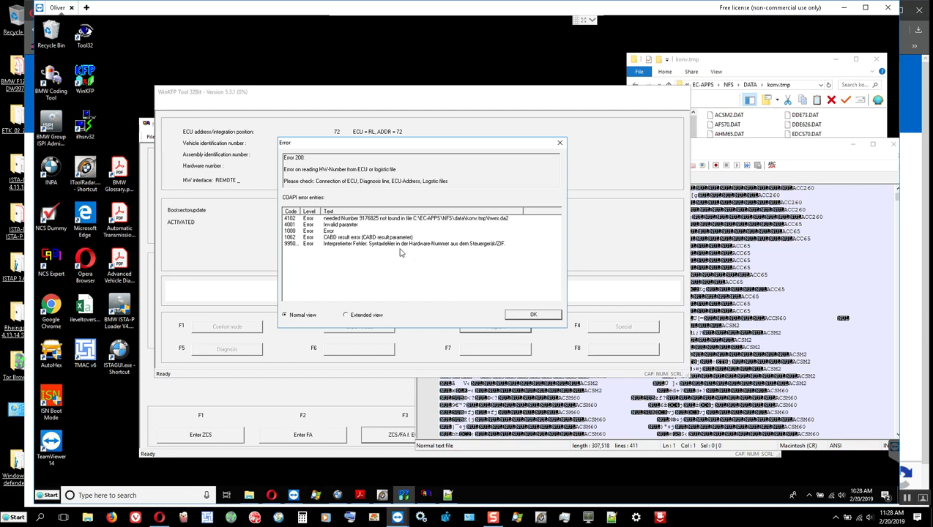
Dismiss the hardware-number error and close the HWNR.DA2 editor.
left_click(532, 314)
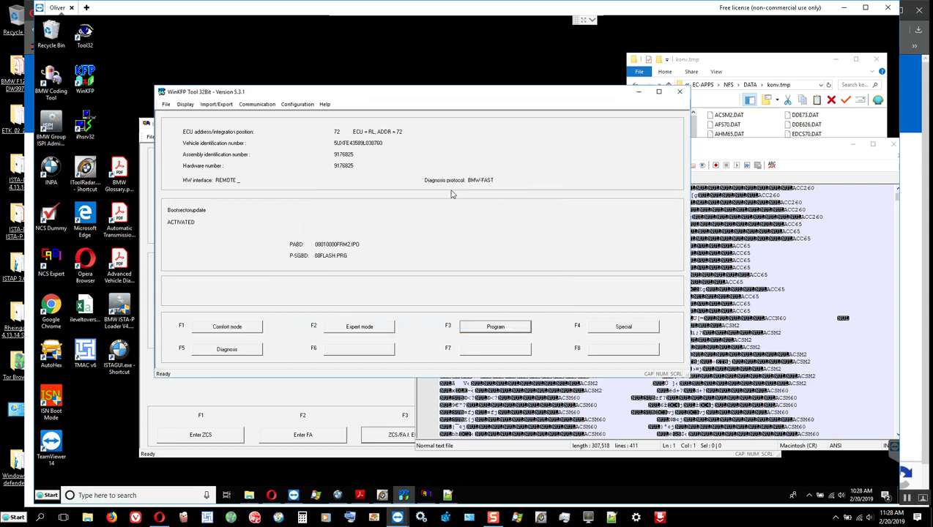
left_click(744, 149)
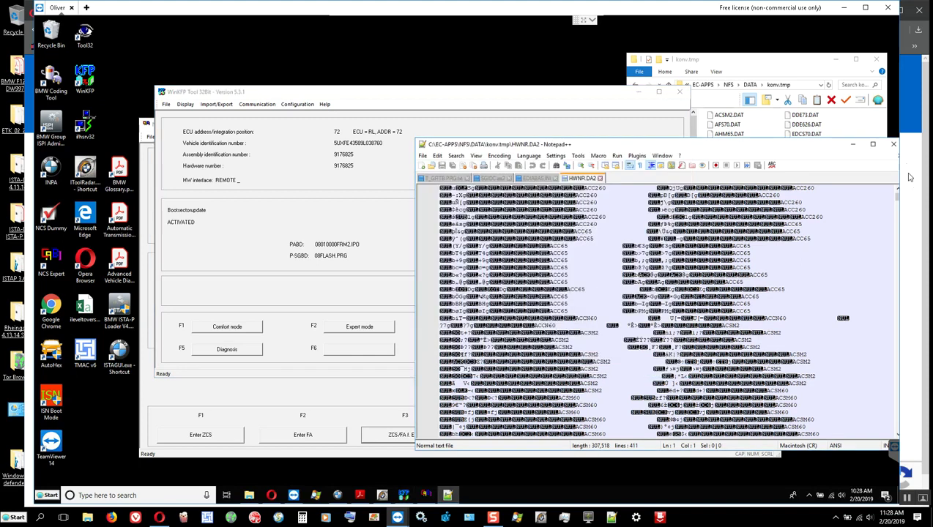
left_click(852, 144)
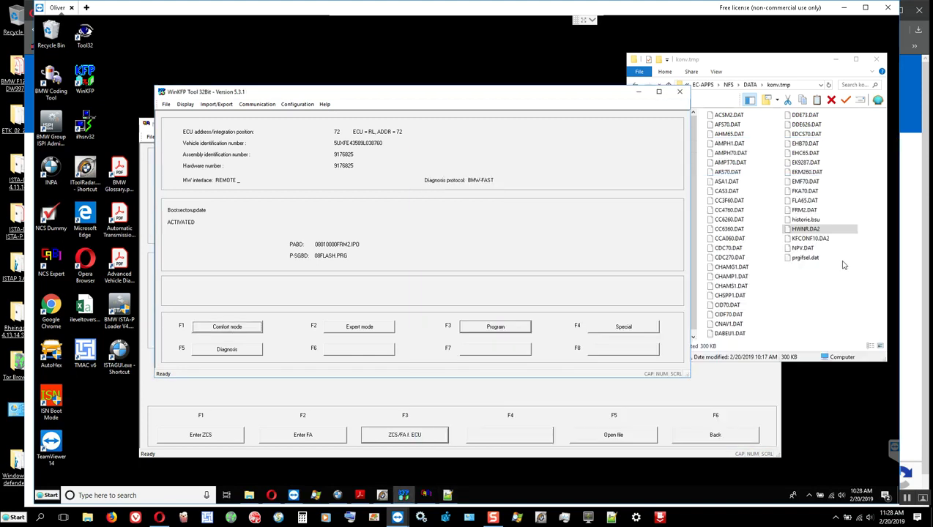
Generate the FRM's ECU Status report from WinKFP's Diagnosis functions.
left_click(416, 151)
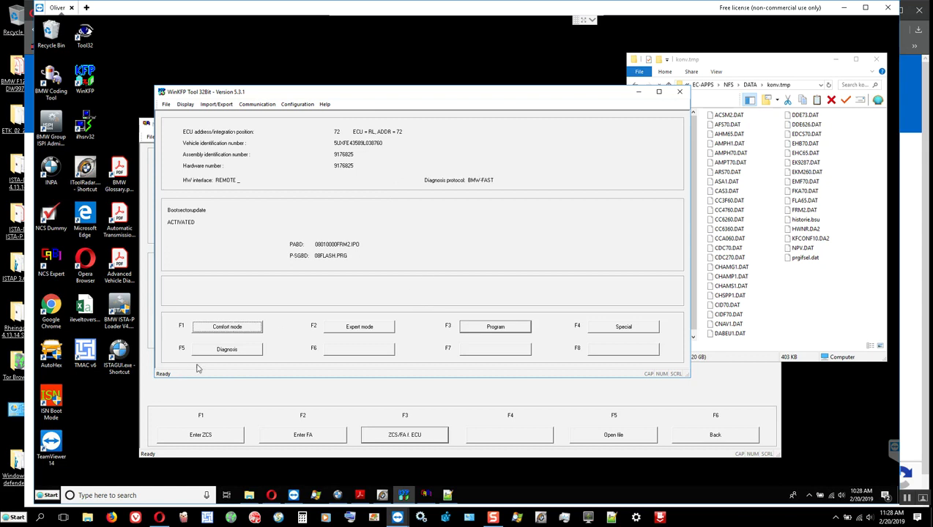
left_click(222, 352)
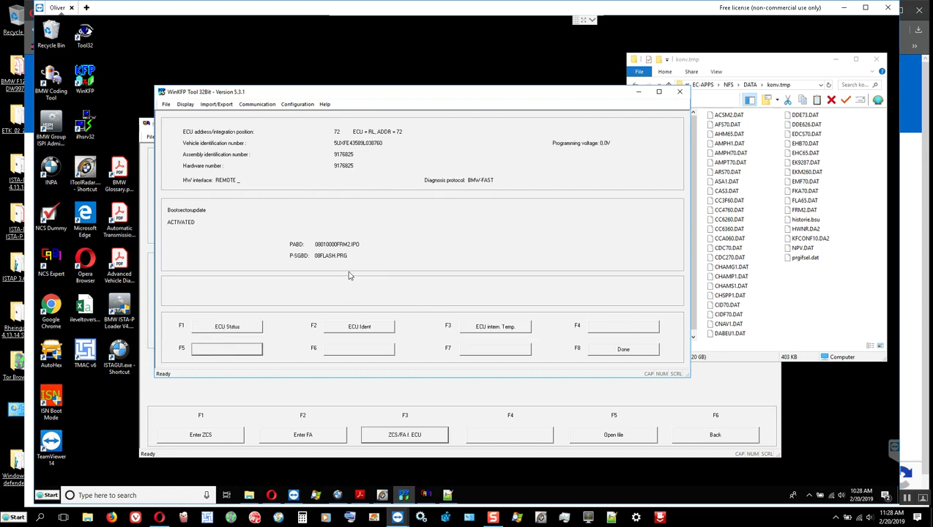
left_click(234, 330)
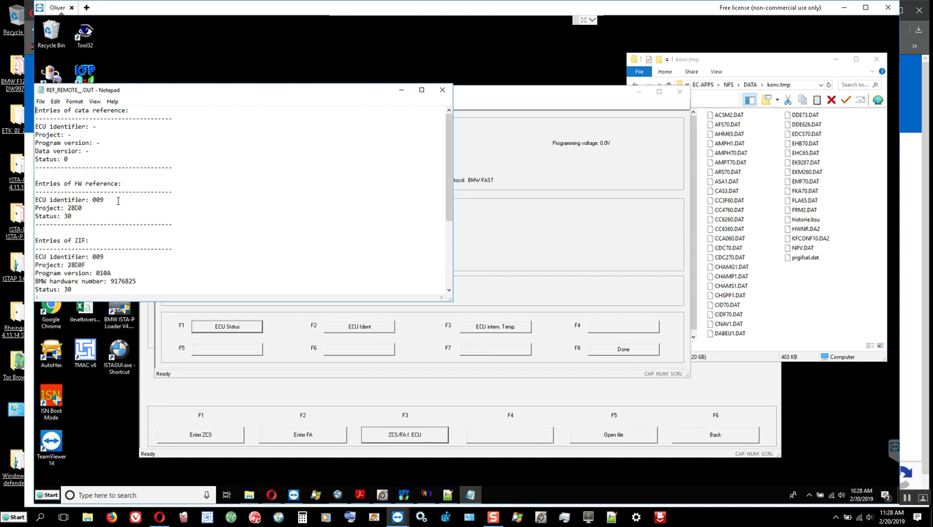
Review the status report, highlighting hardware number 9176825, identifier 009 and ZIF.
scroll(117, 200, "down", 1)
double_click(117, 256)
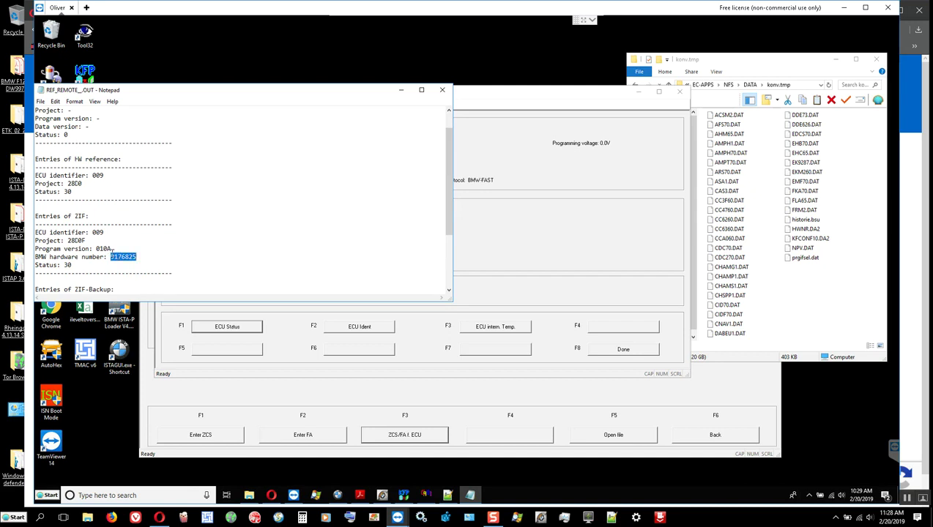
double_click(98, 232)
left_click_drag(74, 216, 88, 216)
scroll(92, 231, "down", 3)
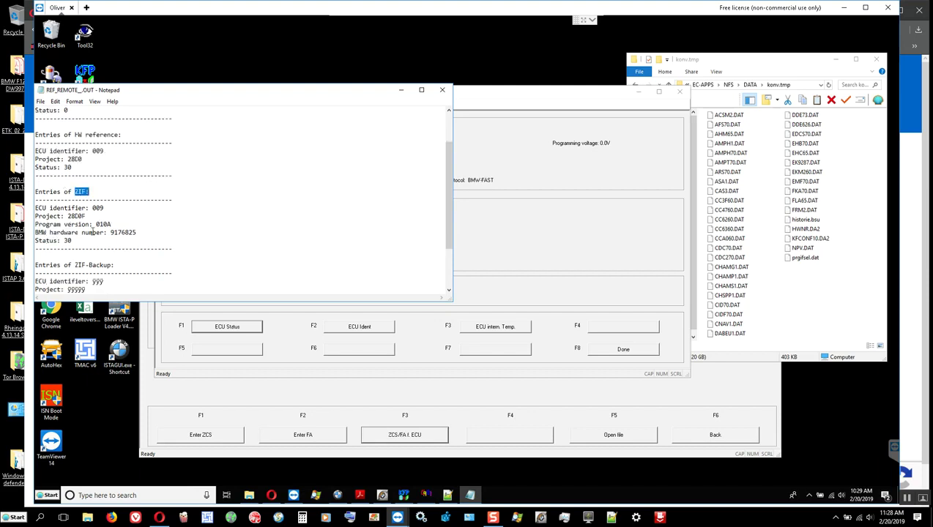
scroll(123, 234, "down", 1)
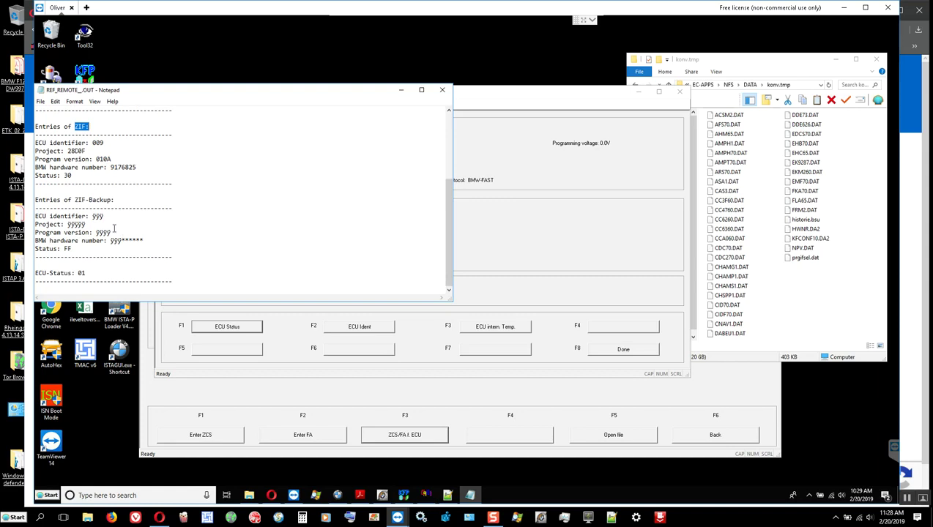
scroll(84, 235, "up", 5)
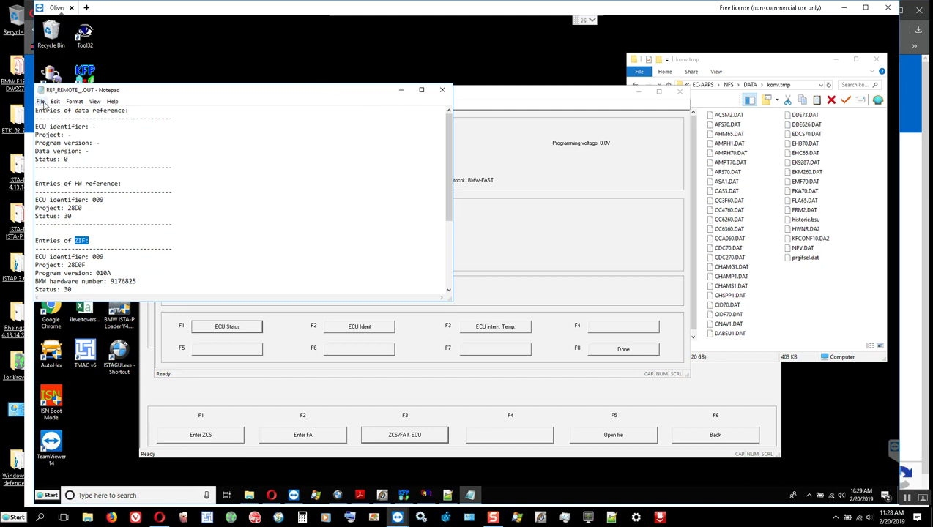
left_click(40, 101)
left_click(65, 144)
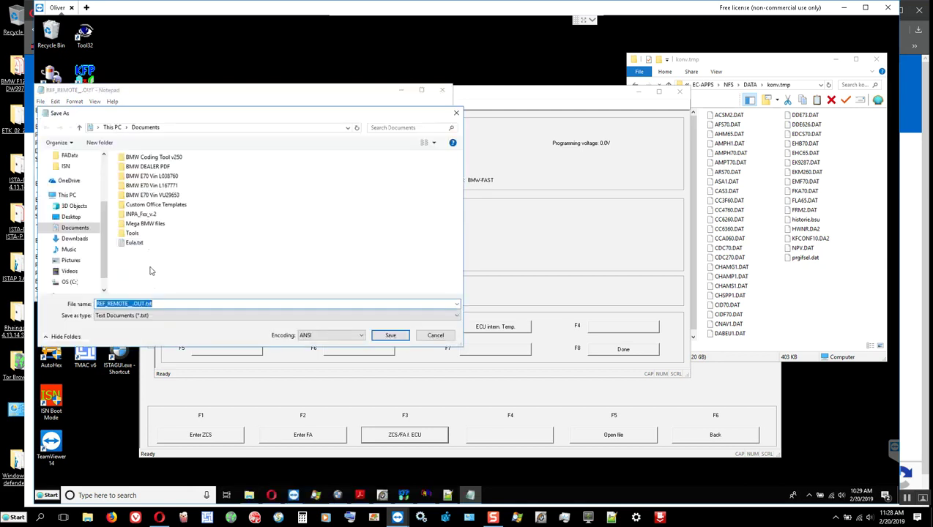
double_click(172, 176)
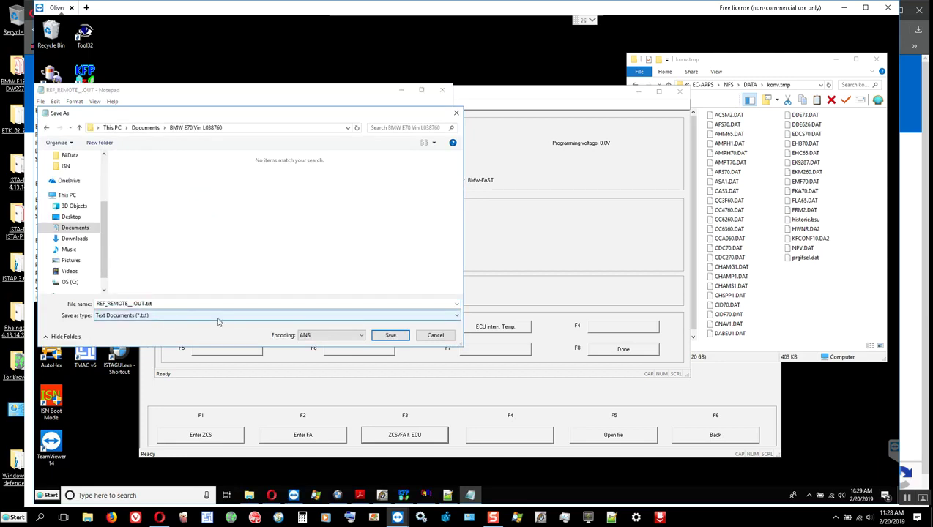
left_click(389, 336)
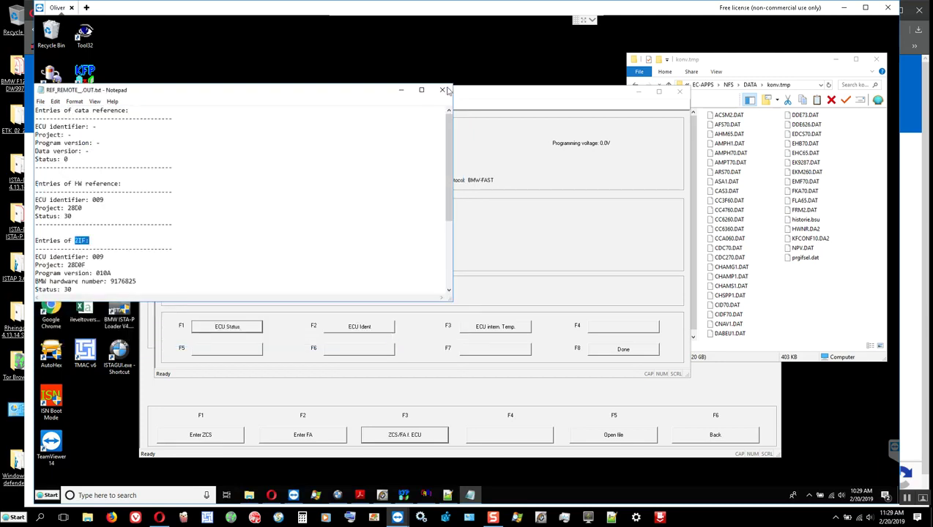
left_click(442, 90)
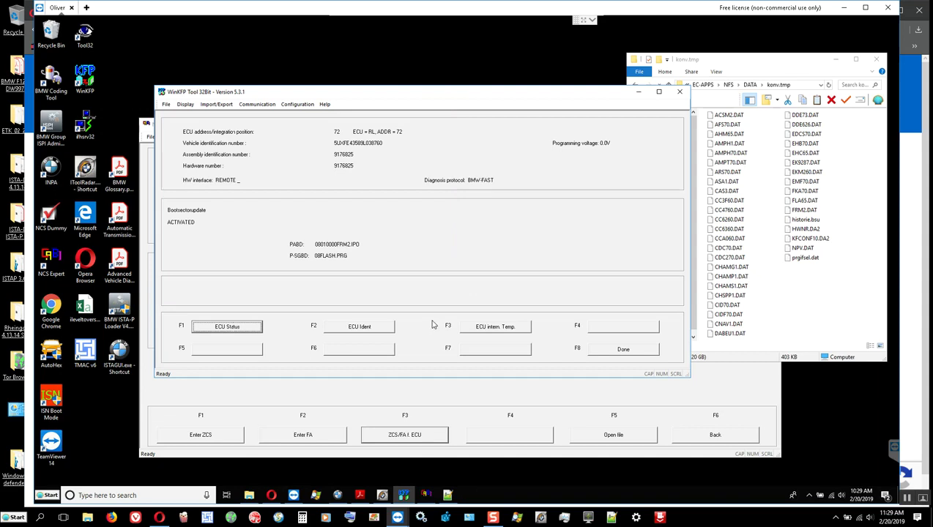
Generate the FRM ECU Ident report and highlight part number 9176825 and date 03.10.2008.
left_click(357, 326)
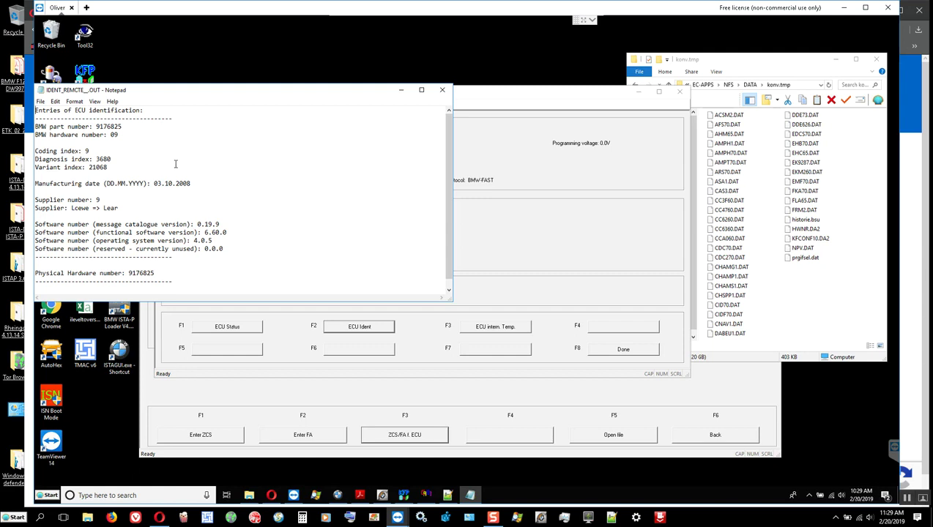
double_click(98, 127)
left_click(133, 175)
double_click(156, 184)
left_click(194, 187)
scroll(182, 184, "down", 1)
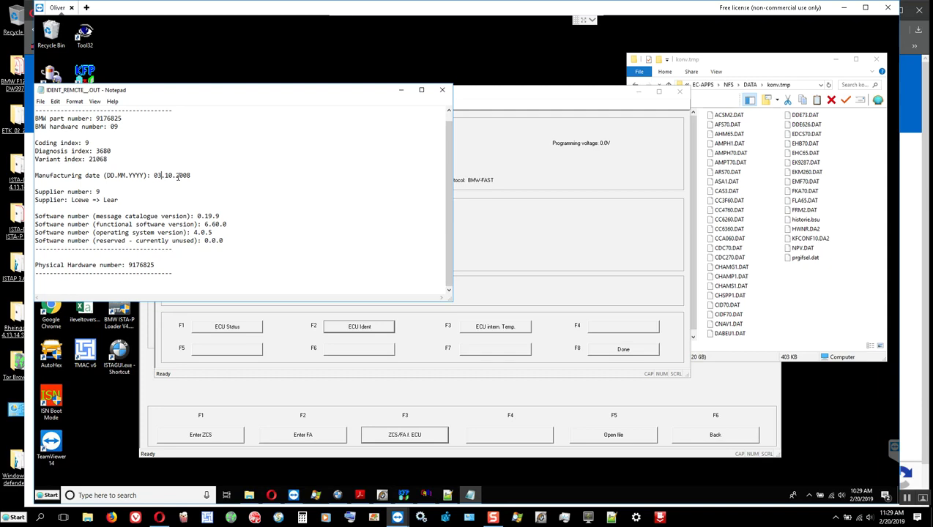
Highlight the manufacturing date label and the date 03.10.2008 in the ident text.
left_click(107, 176)
key("shift+Home")
left_click_drag(147, 180, 138, 171)
left_click(110, 180)
double_click(157, 177)
left_click(159, 178)
left_click_drag(169, 175, 174, 176)
Print the ECU ident text with Microsoft Print to PDF as the printer.
left_click(41, 102)
left_click(171, 177)
left_click(41, 102)
key("ctrl+p")
left_click(154, 273)
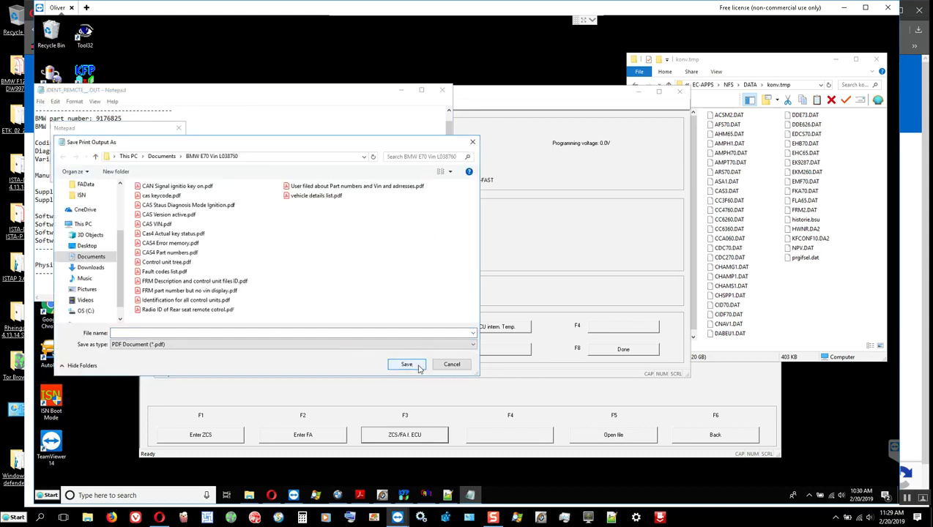
Save the printed PDF under the name 'FRM identi' alongside the other E70 PDFs.
left_click(206, 333)
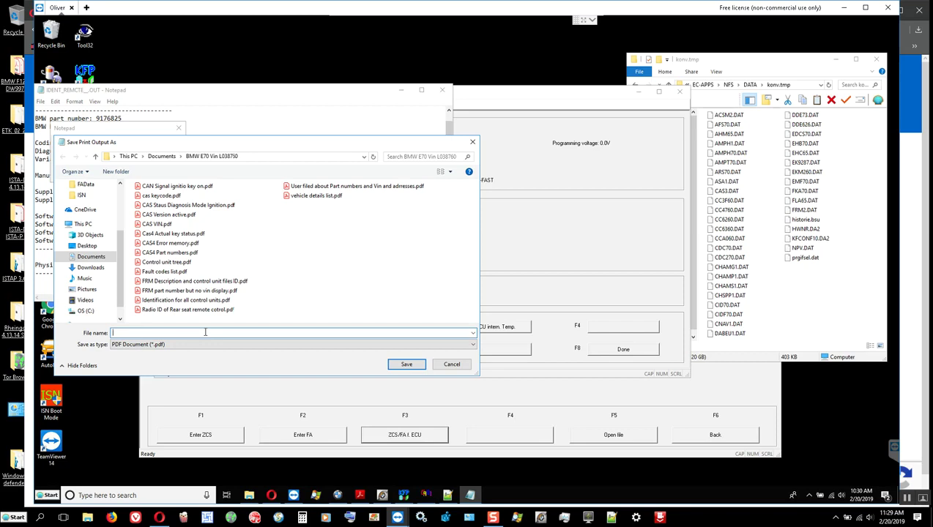
type("FRM ")
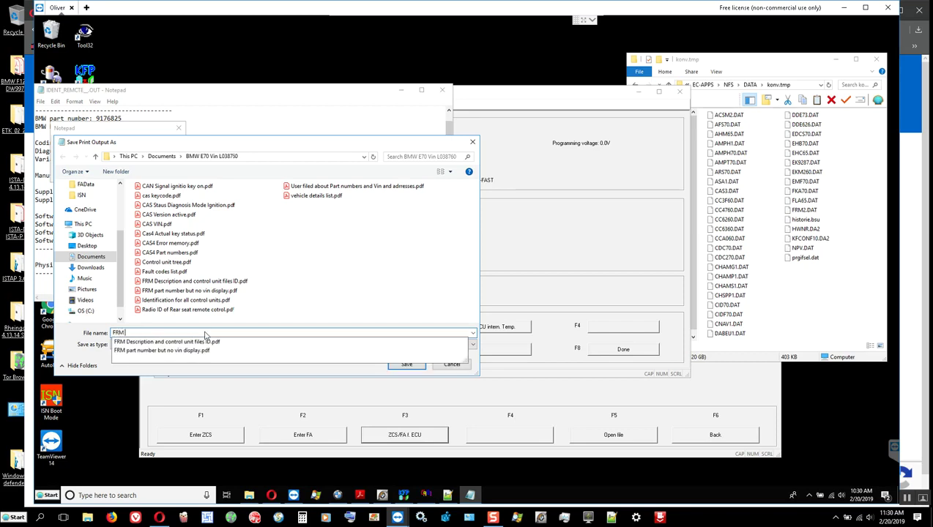
type("ident")
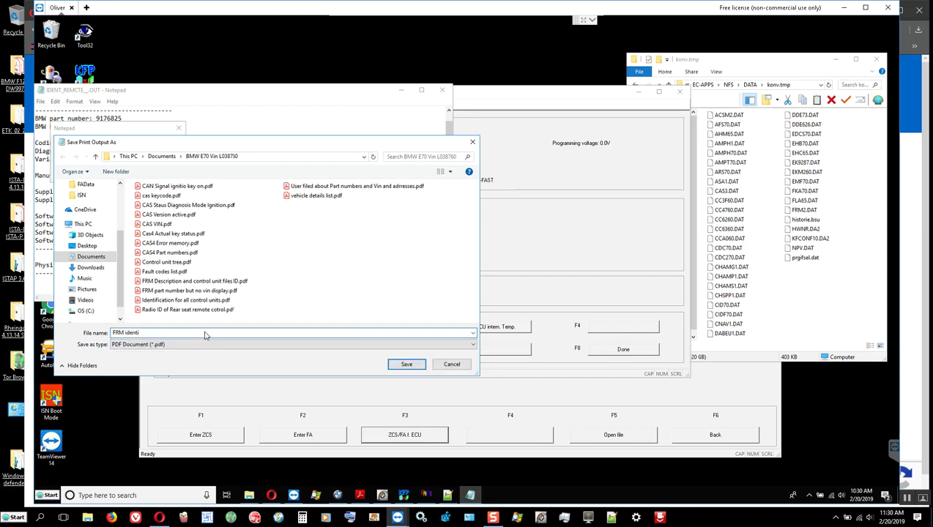
type("i")
key("Return")
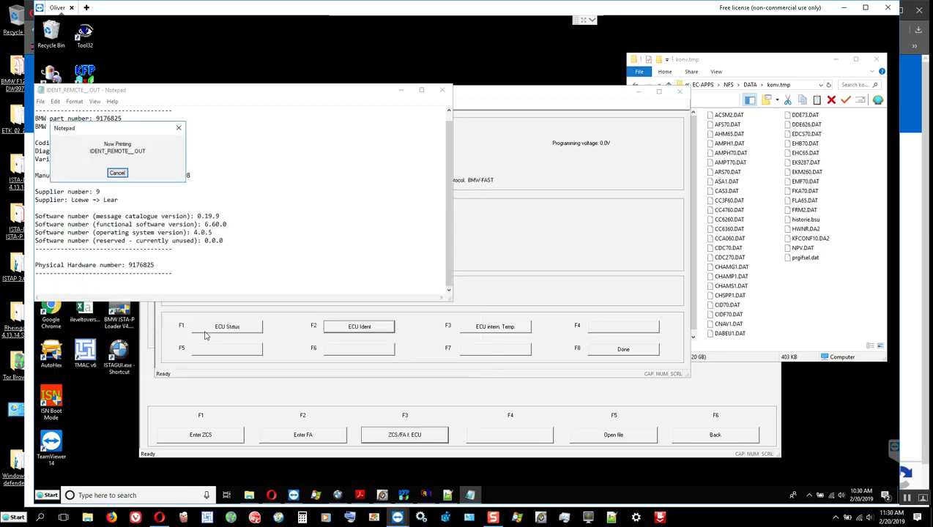
Close Notepad, try the ECU internal temperature readout (Error 112), then enter WinKFP expert mode.
left_click(442, 89)
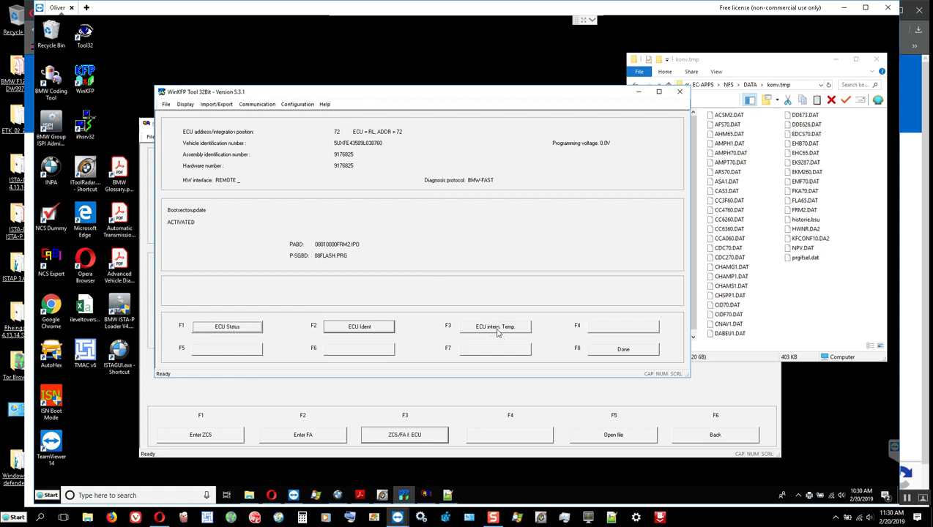
left_click(498, 334)
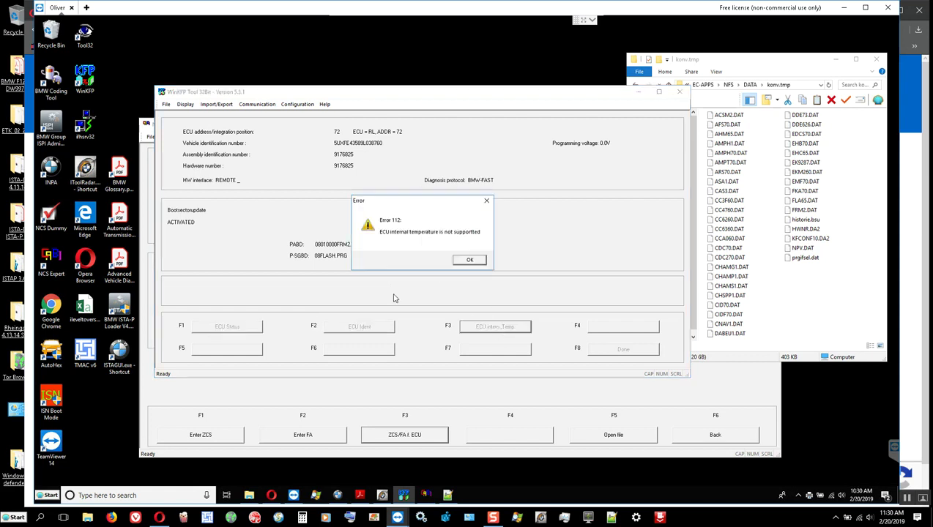
left_click(469, 261)
left_click(615, 355)
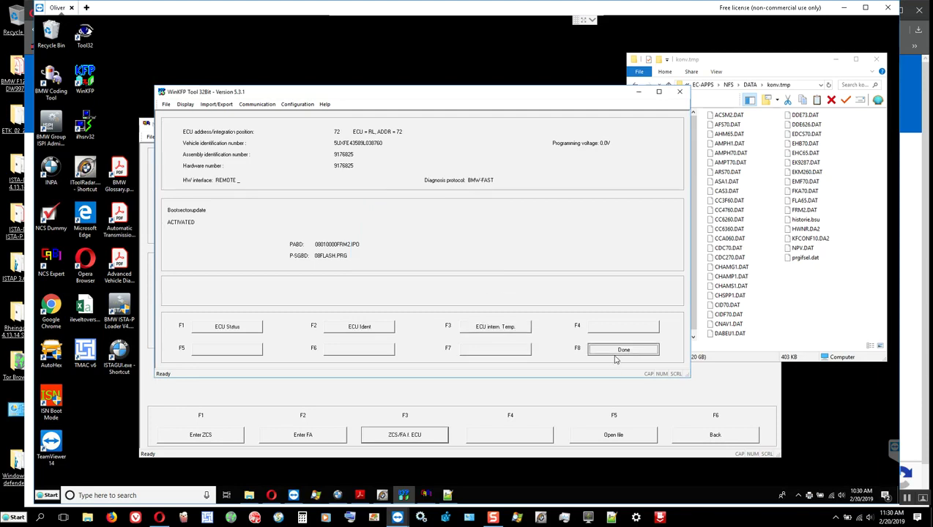
left_click(358, 330)
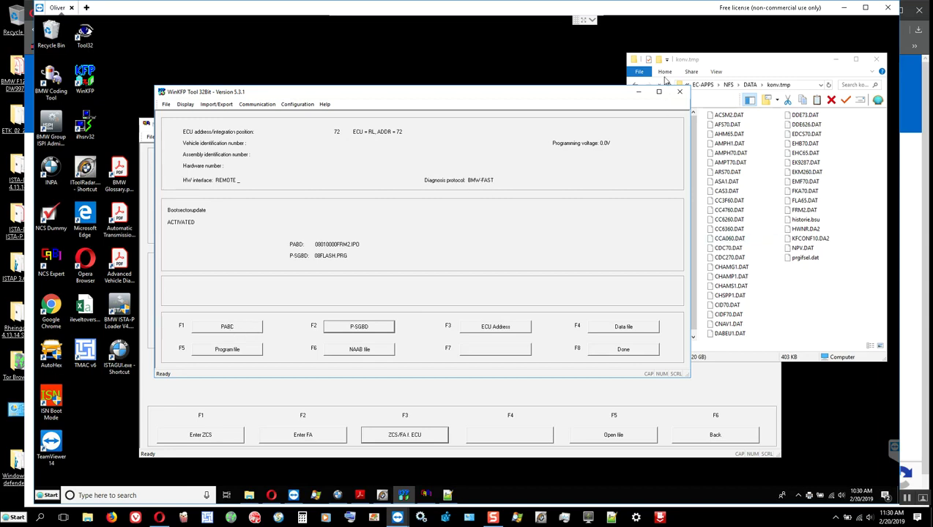
Navigate File Explorer from konv.tmp through DATA to the NFS folder under EC-APPS.
left_click(711, 55)
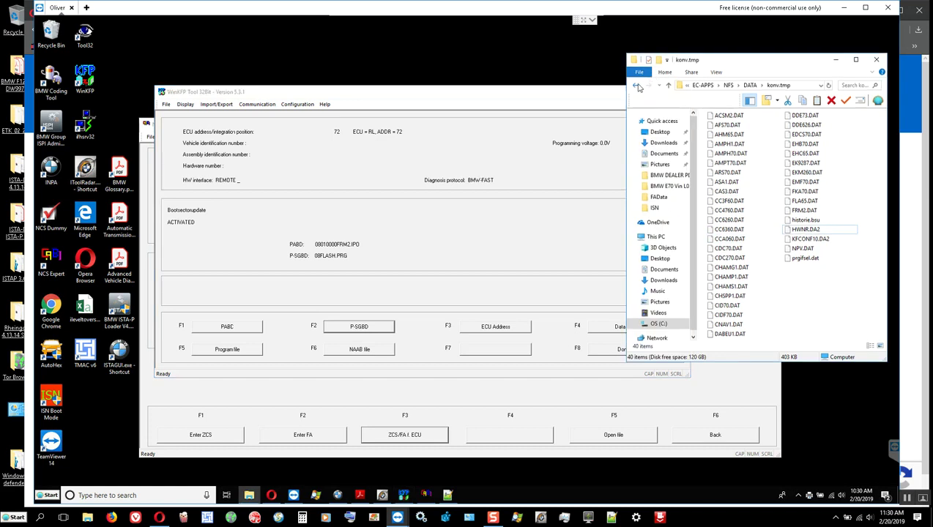
left_click(636, 87)
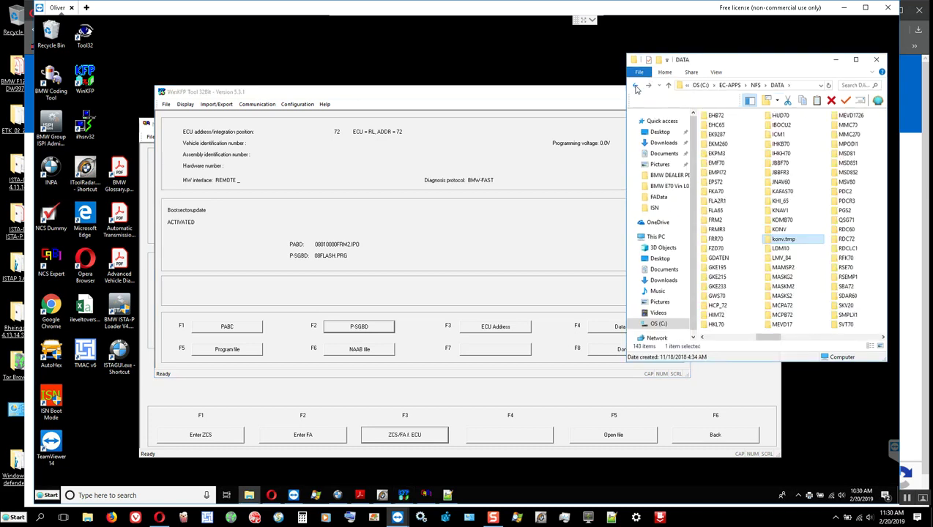
left_click(635, 87)
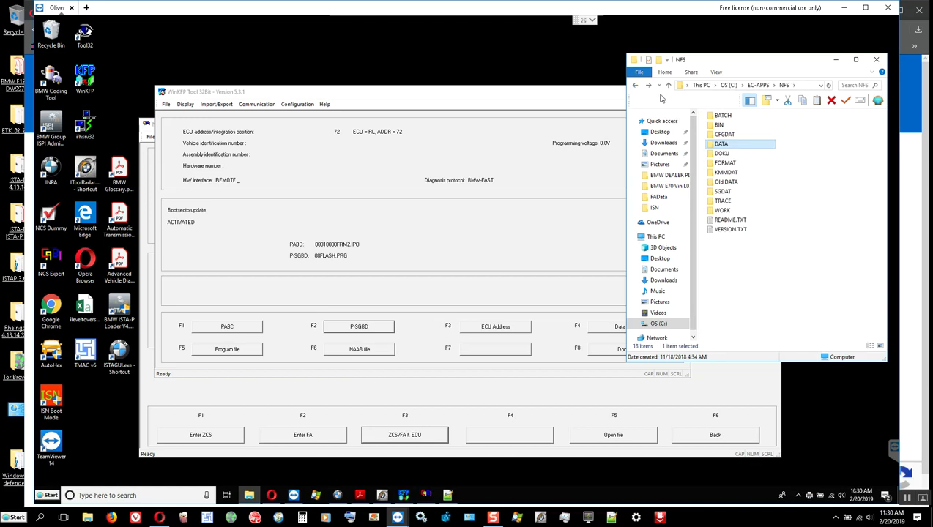
left_click(648, 87)
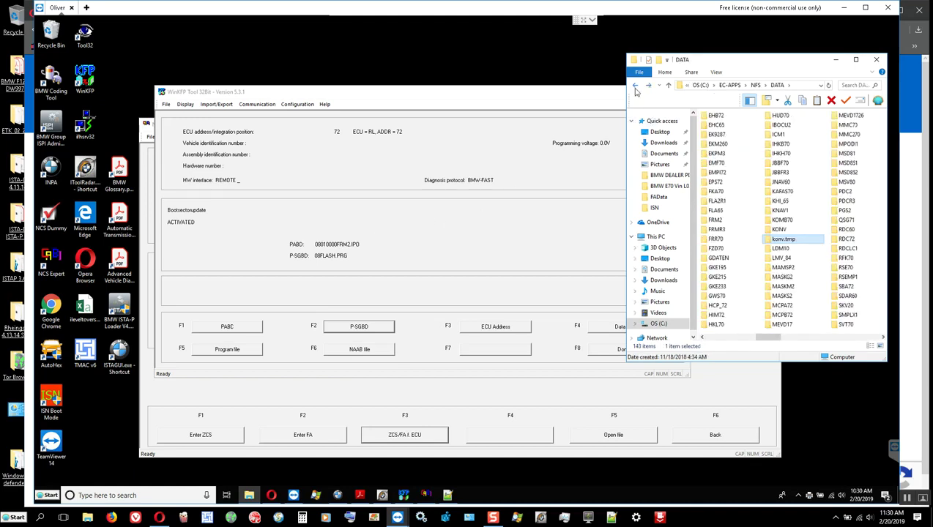
left_click(636, 86)
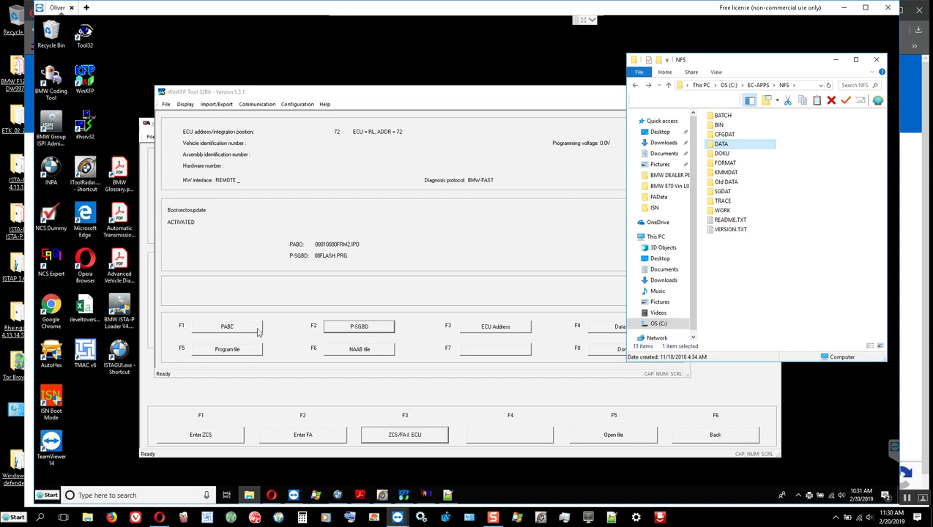
Search the SGDAT folder for 08010000FRM2 and select the matching 08010000FRM2.ipo file.
double_click(723, 192)
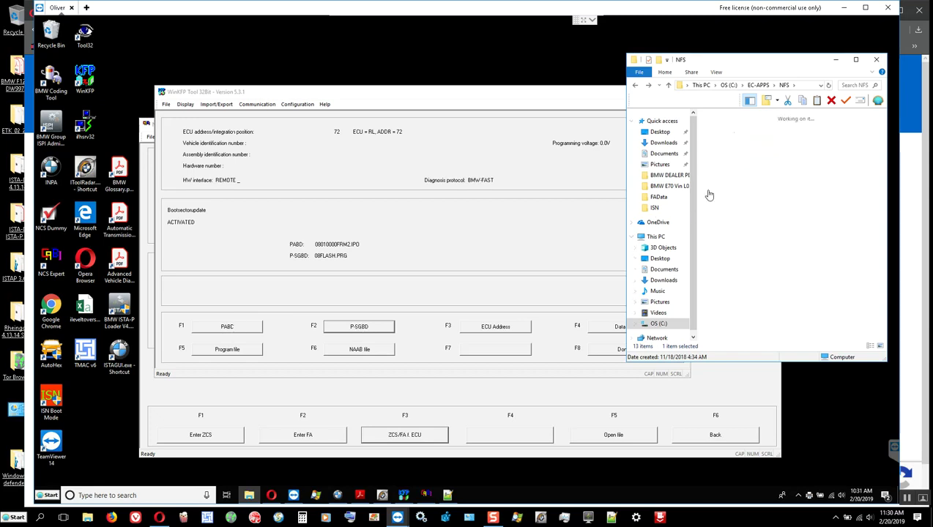
left_click(850, 85)
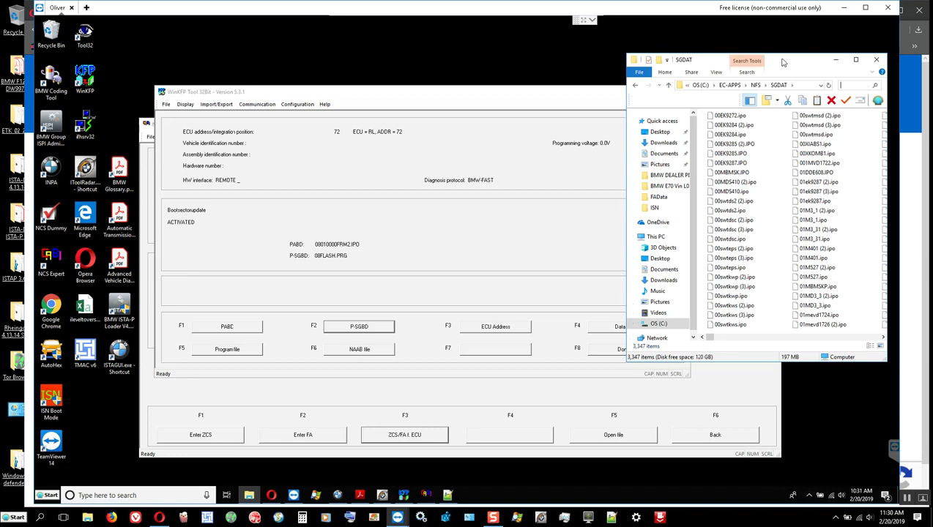
type("frm2")
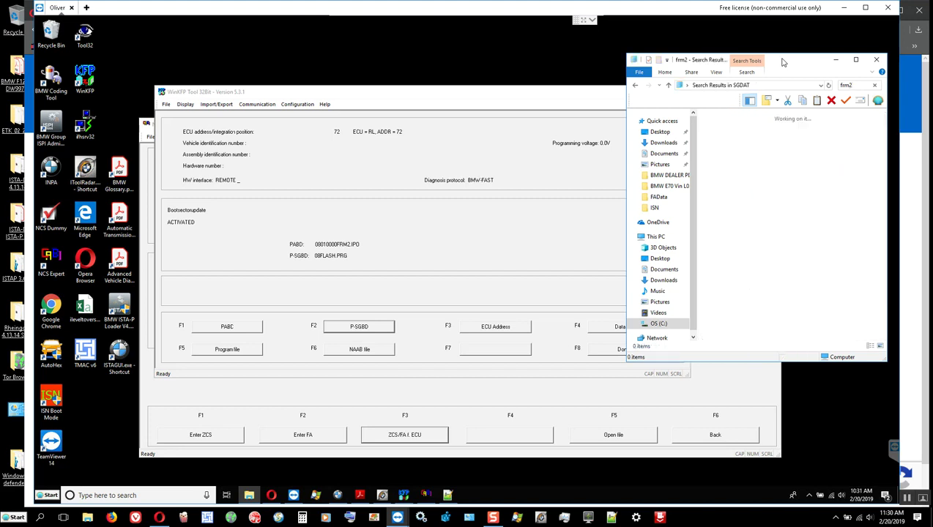
key("BackSpace")
key("BackSpace")
key("BackSpace")
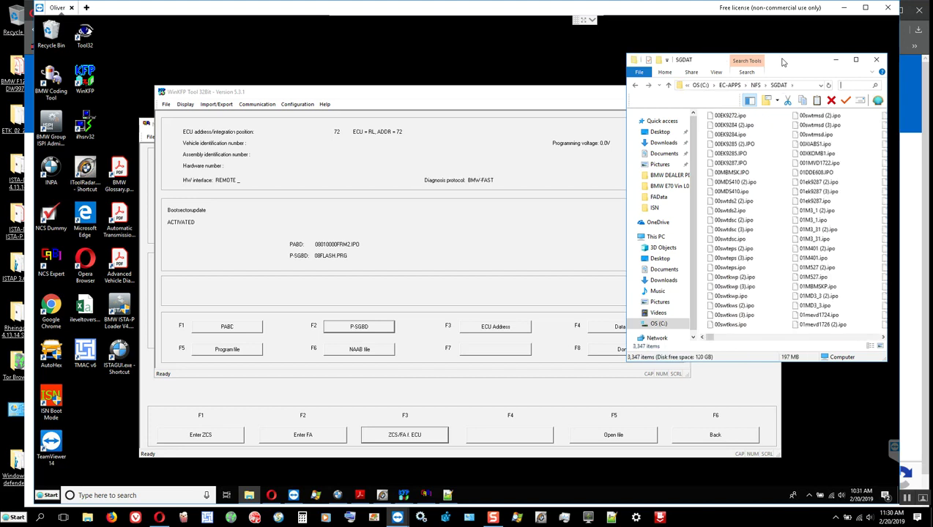
type("0")
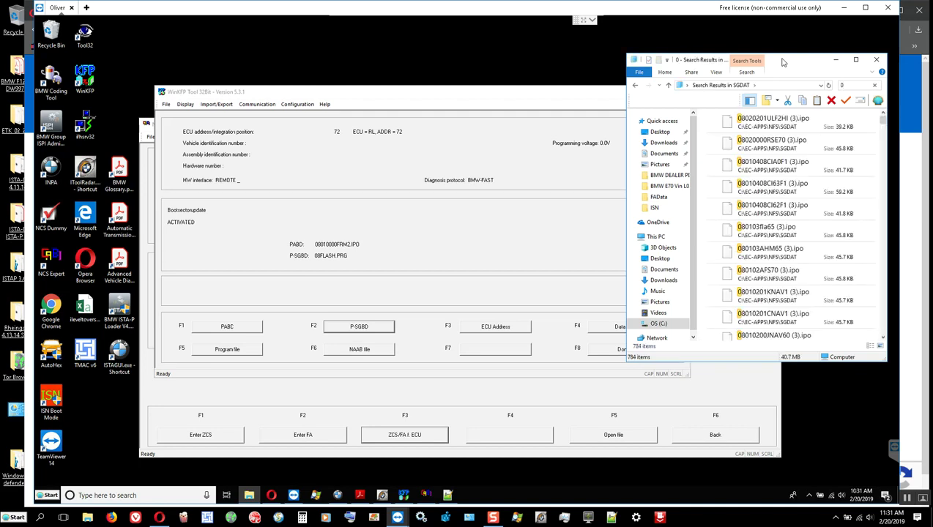
type("8")
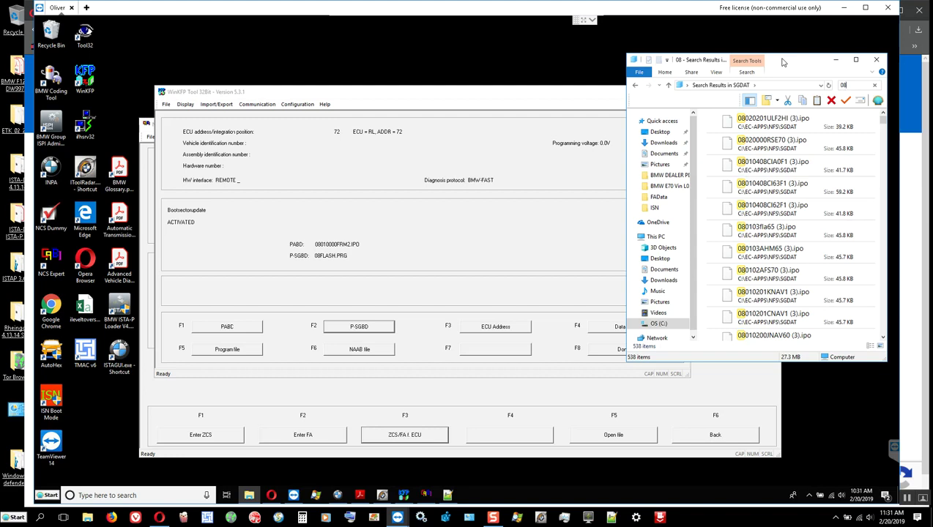
type("01")
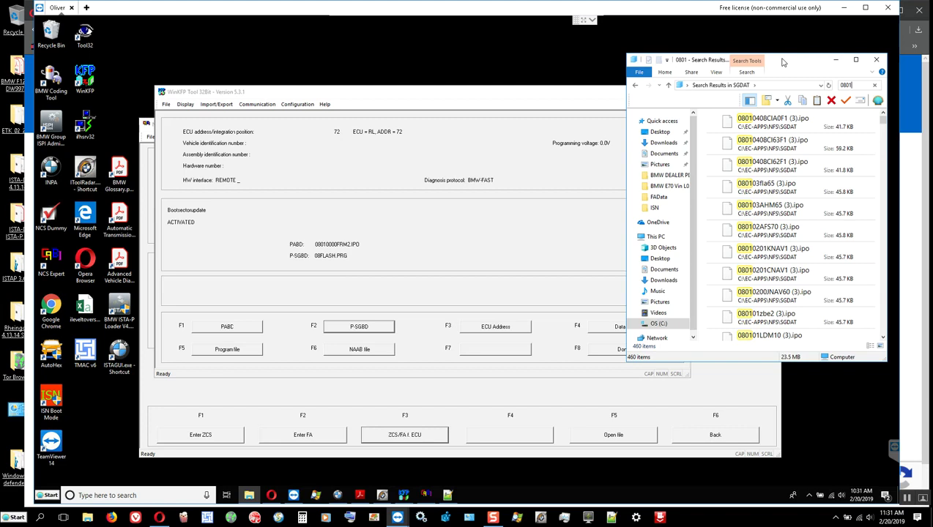
type("00")
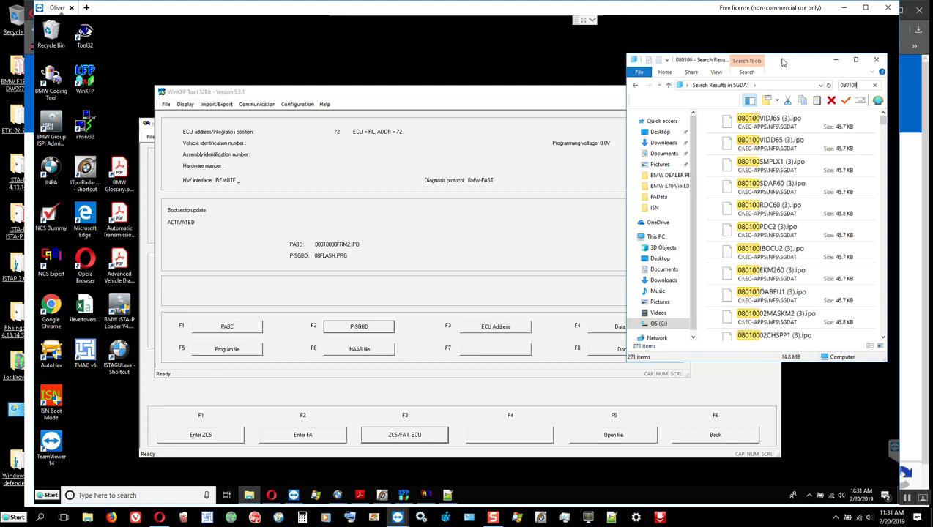
type("00")
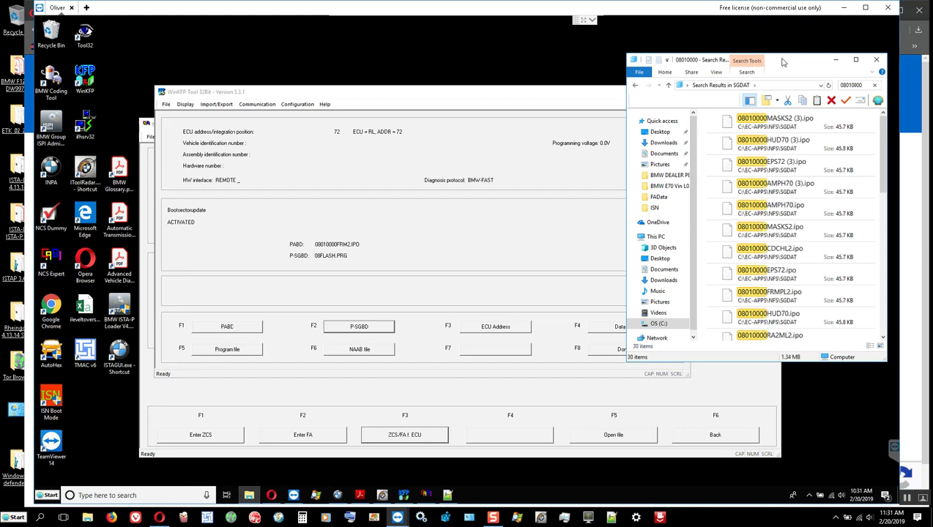
type("FRM")
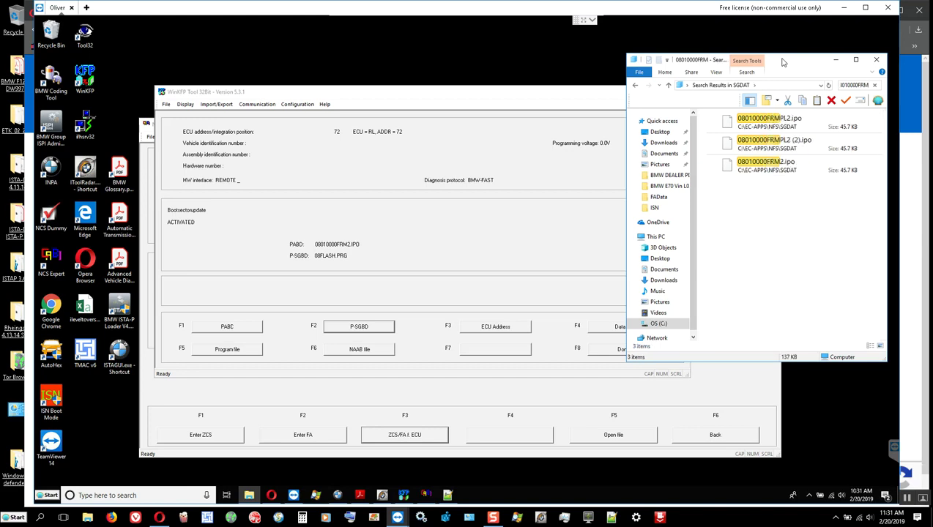
type("2")
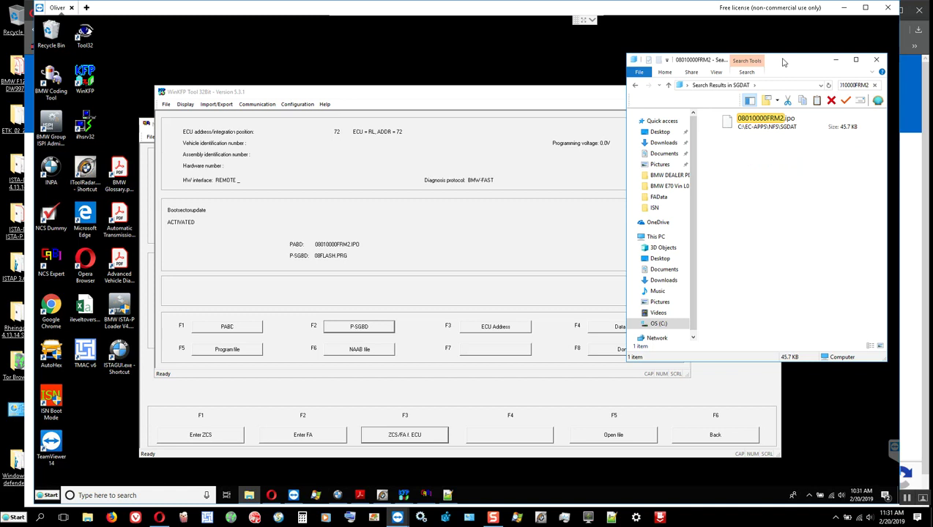
left_click(763, 126)
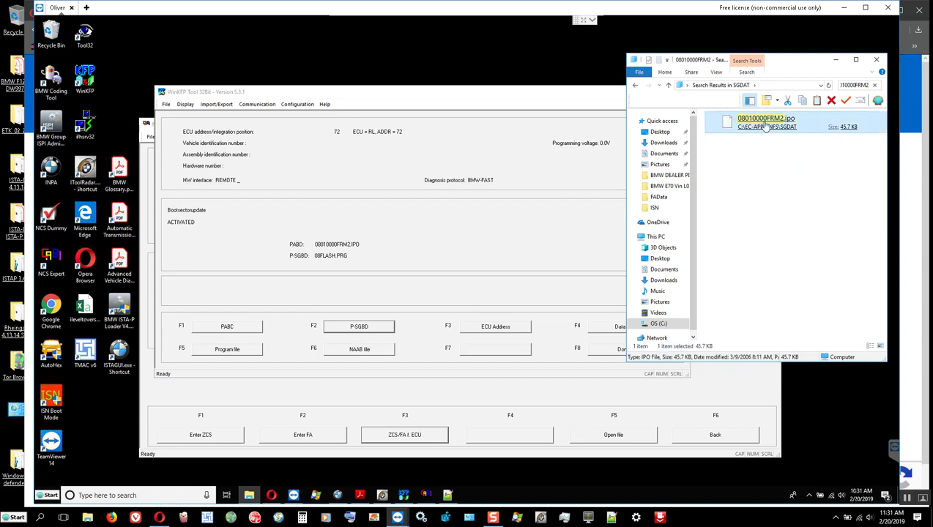
left_click(635, 86)
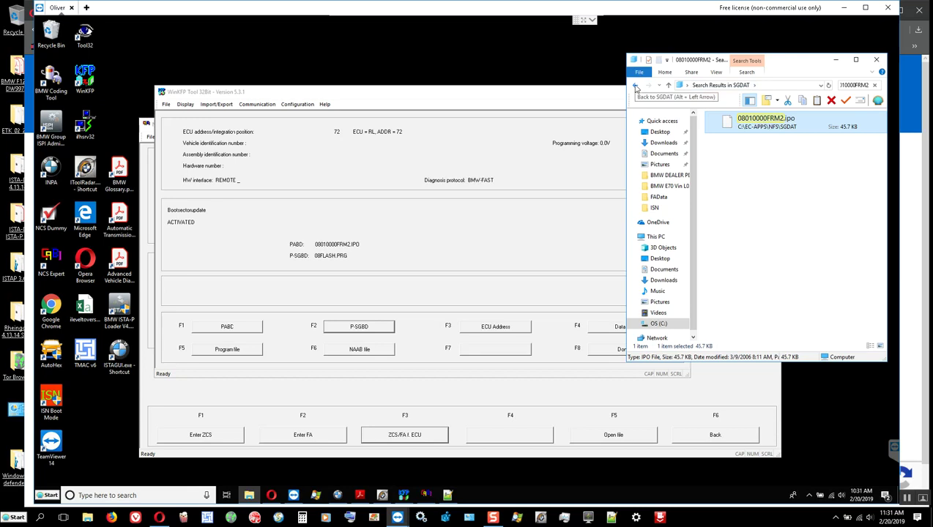
Navigate from NFS up to drive C and into the EDIABAS Ecu folder.
left_click(635, 86)
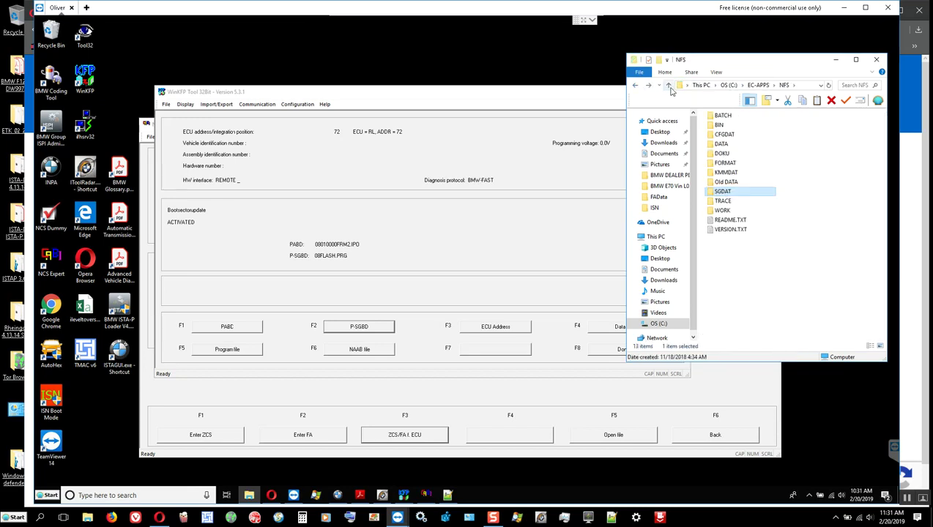
left_click(669, 86)
left_click(669, 87)
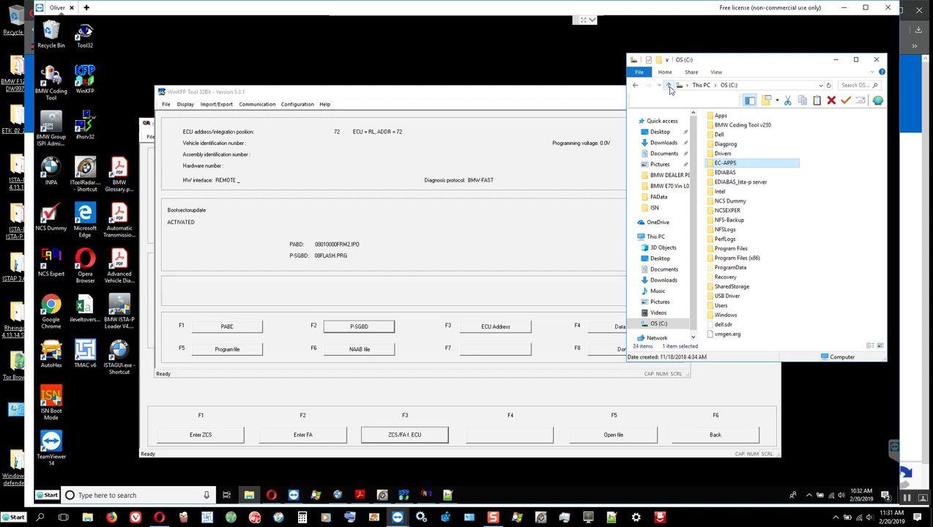
double_click(709, 175)
double_click(709, 148)
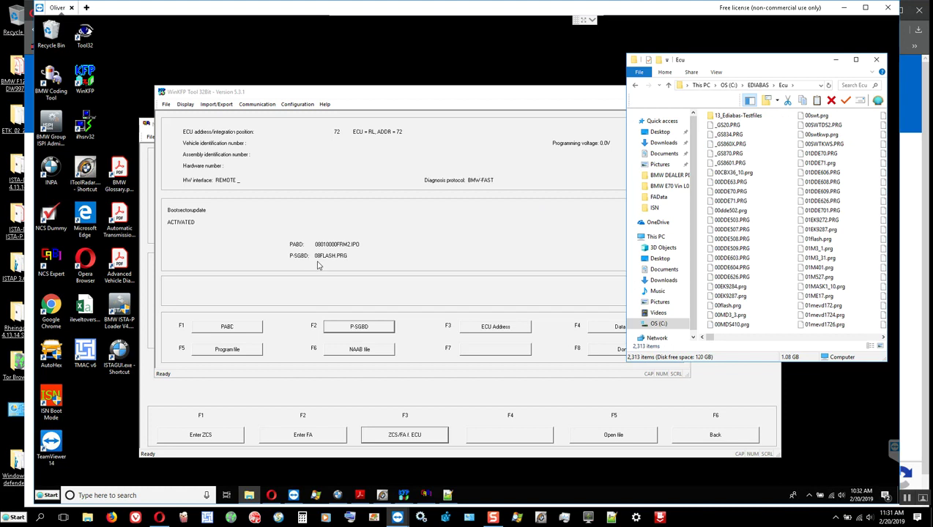
Search the Ecu folder for 08flash, then return to the EDIABAS folder.
left_click(849, 86)
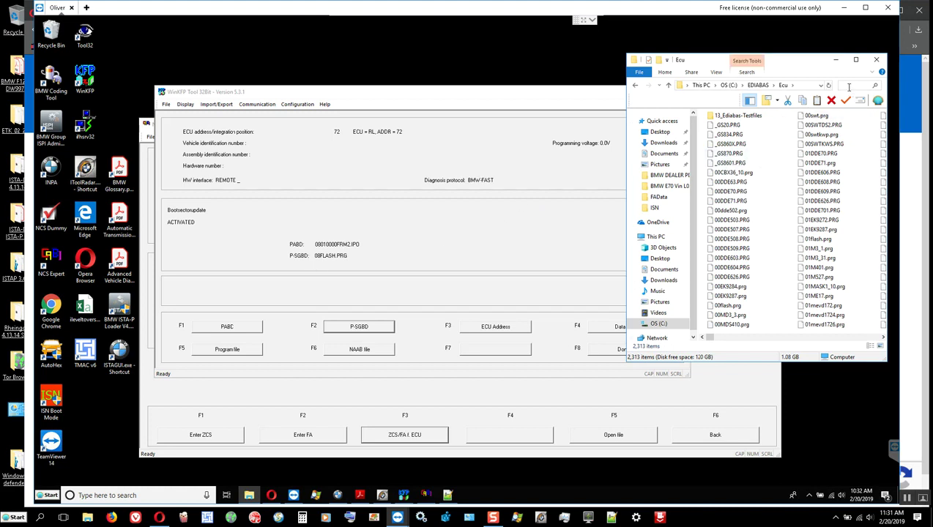
type("08flash")
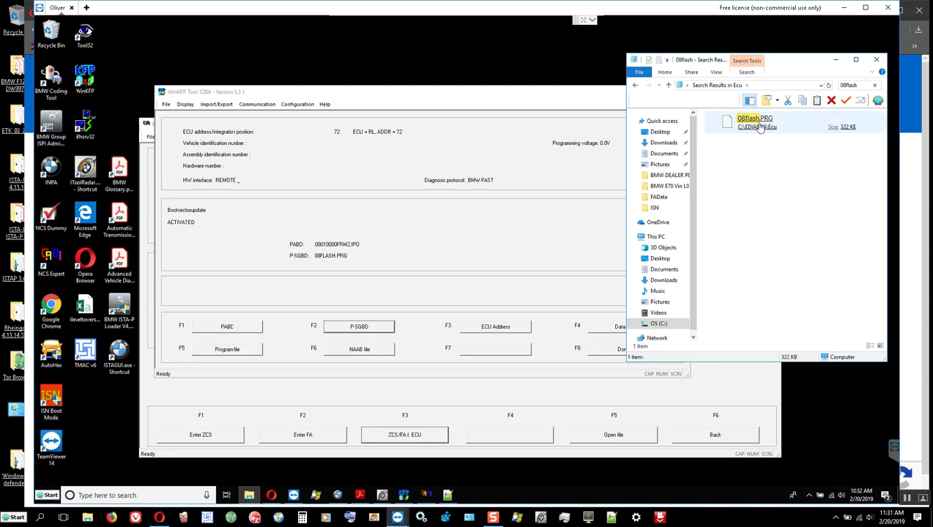
left_click(634, 86)
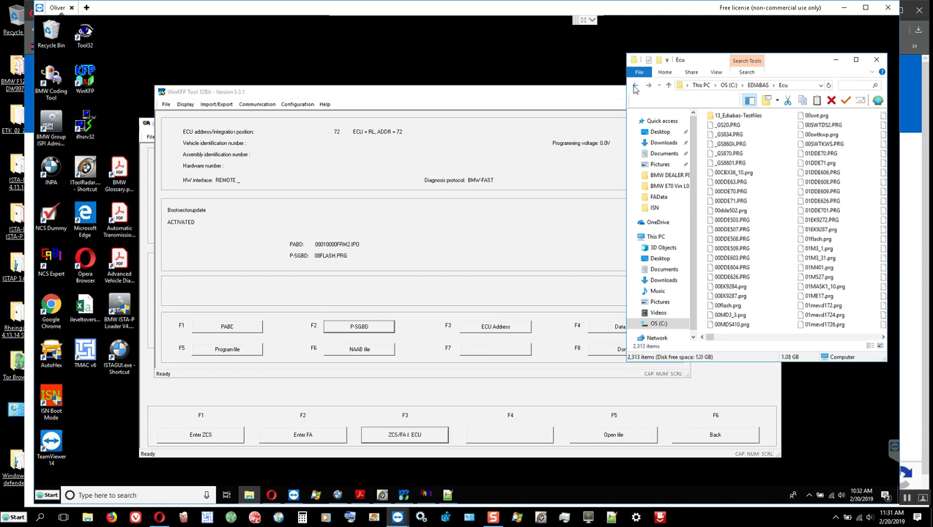
left_click(634, 86)
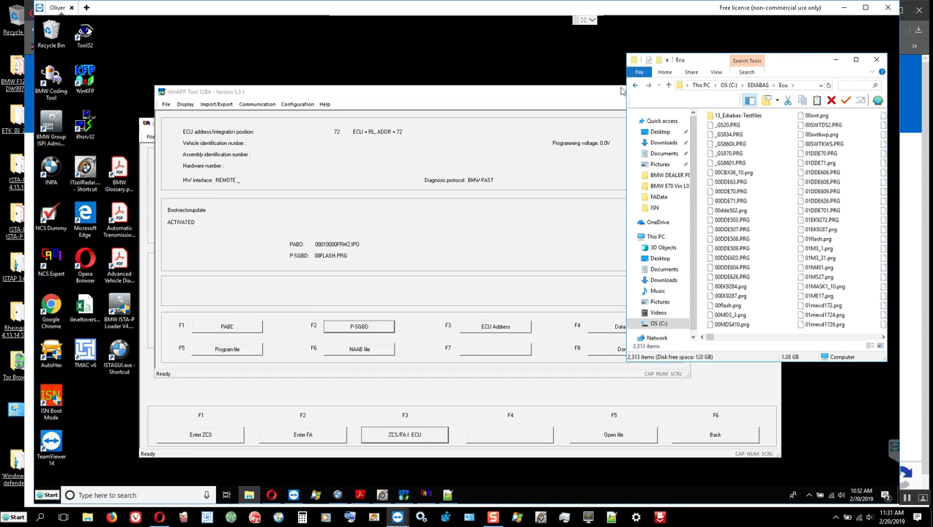
Leave the empty NAAB file list unset and browse the P-SGBD file list.
left_click(358, 349)
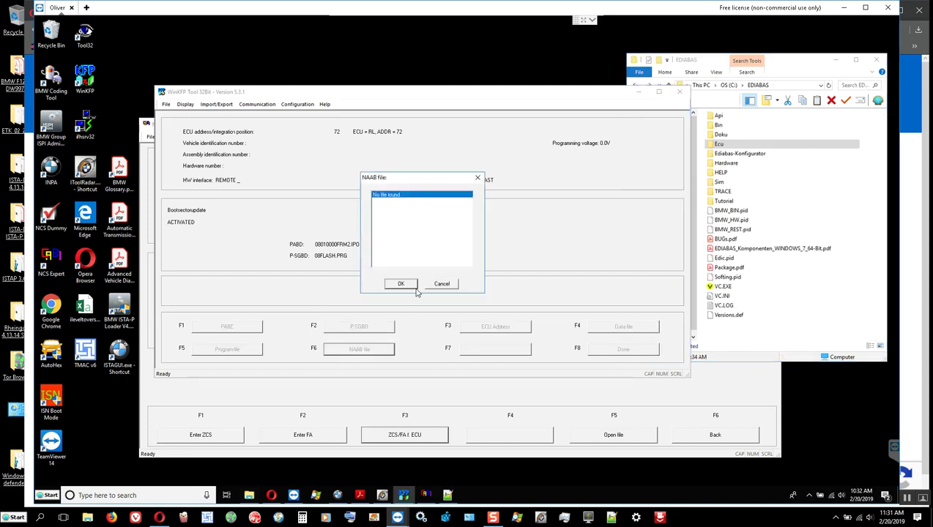
left_click(443, 285)
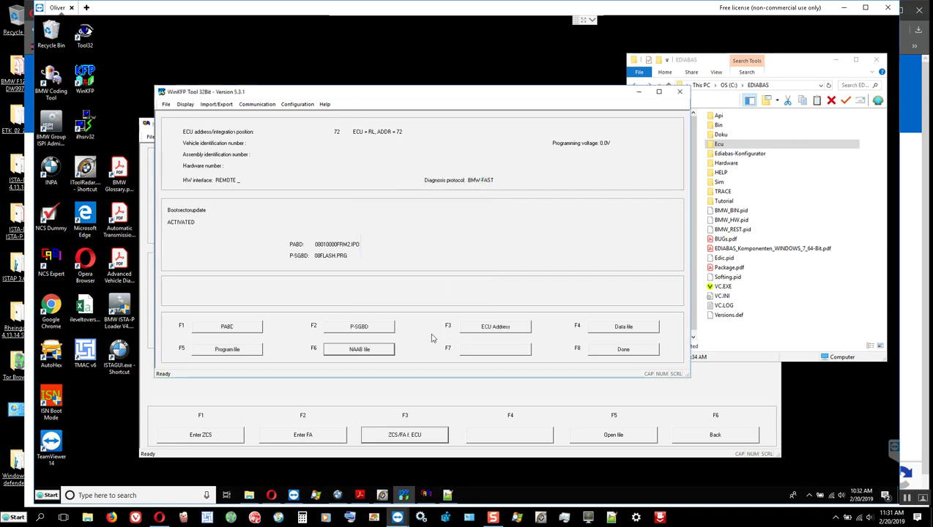
left_click(360, 330)
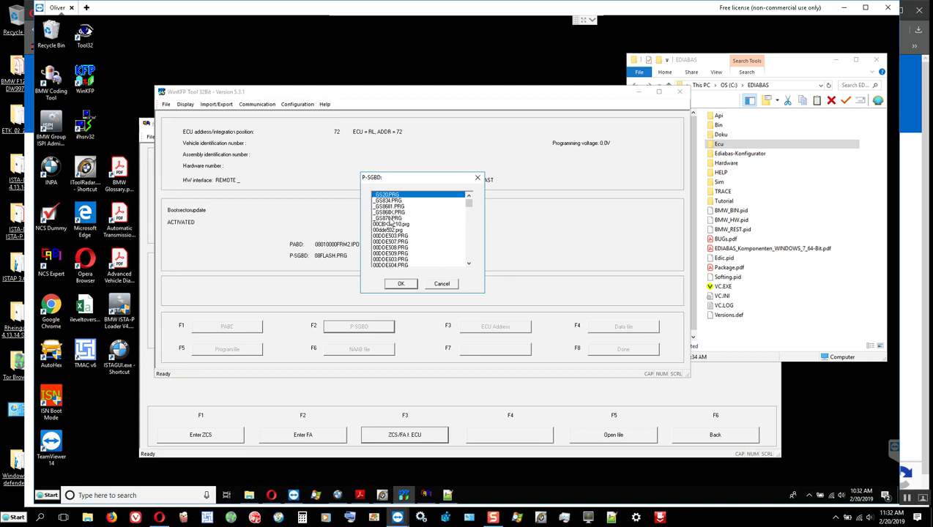
scroll(392, 221, "down", 3)
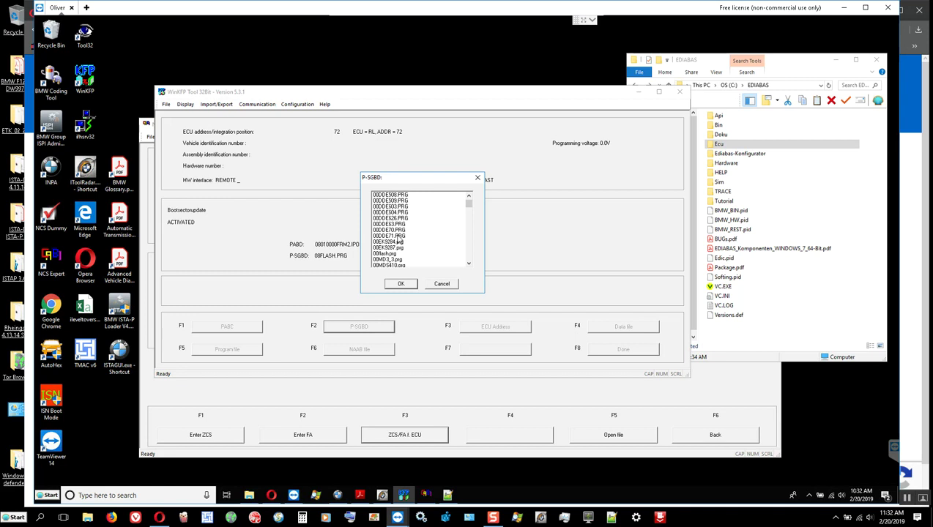
scroll(393, 232, "down", 2)
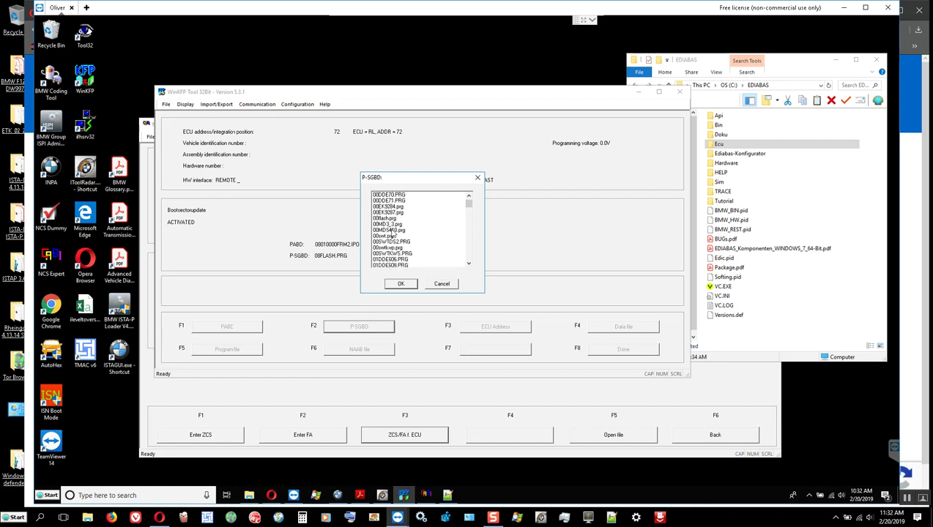
scroll(394, 234, "down", 1)
scroll(394, 234, "down", 5)
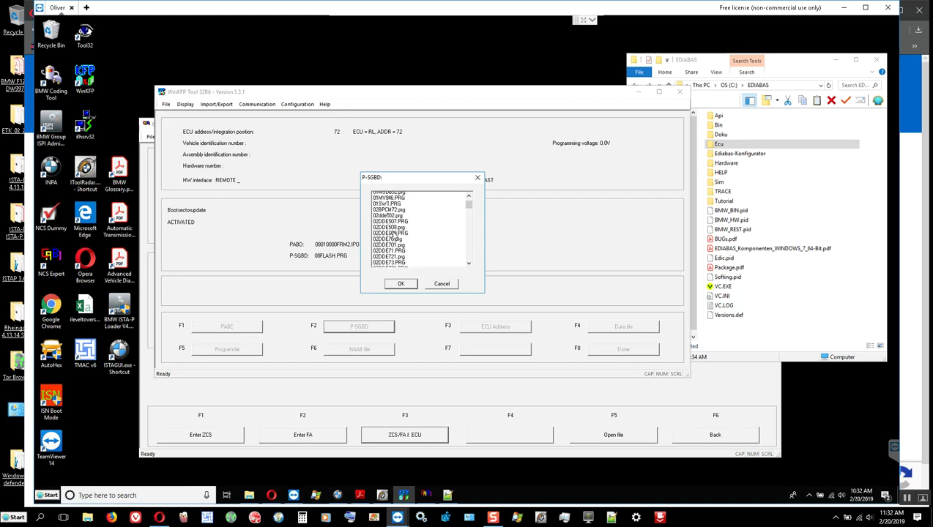
scroll(394, 236, "down", 5)
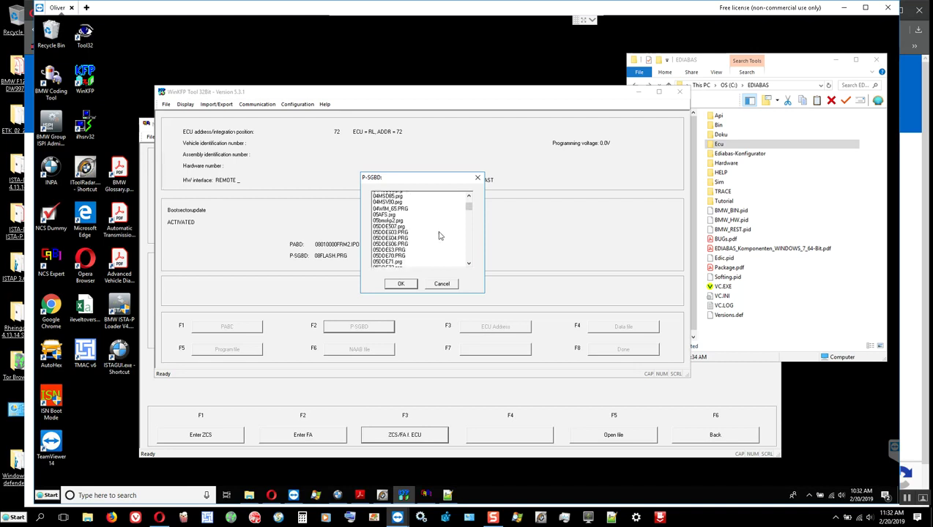
left_click_drag(468, 207, 469, 238)
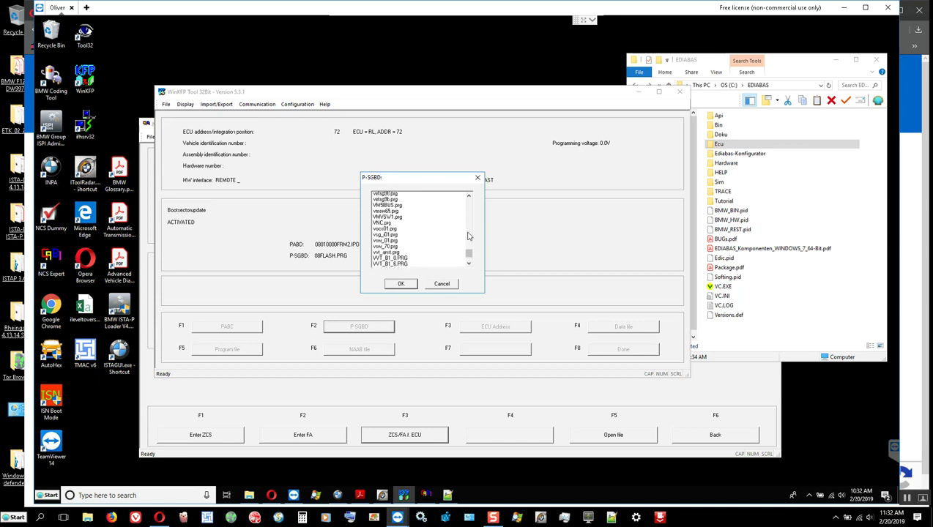
Find 08flash.PRG in the list and confirm it as the P-SGBD.
left_click(469, 233)
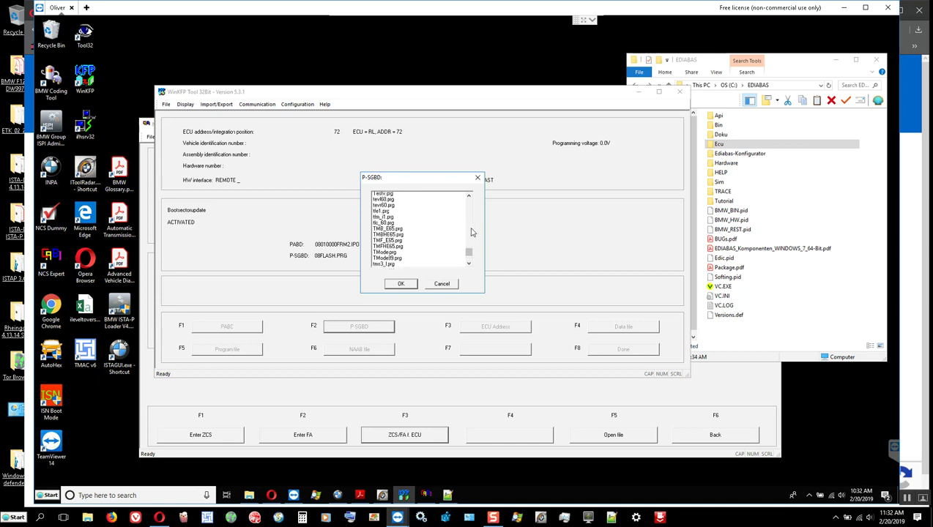
left_click(472, 232)
left_click(473, 232)
left_click(472, 229)
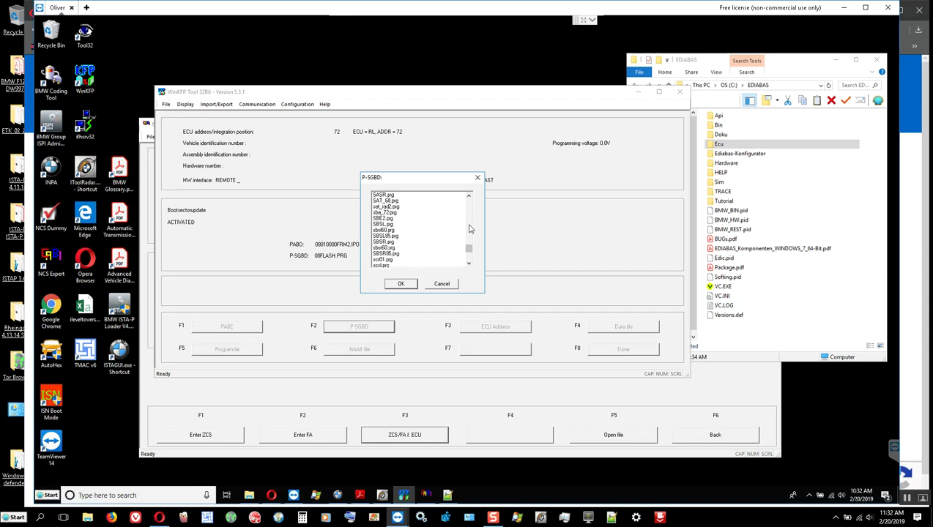
left_click(470, 228)
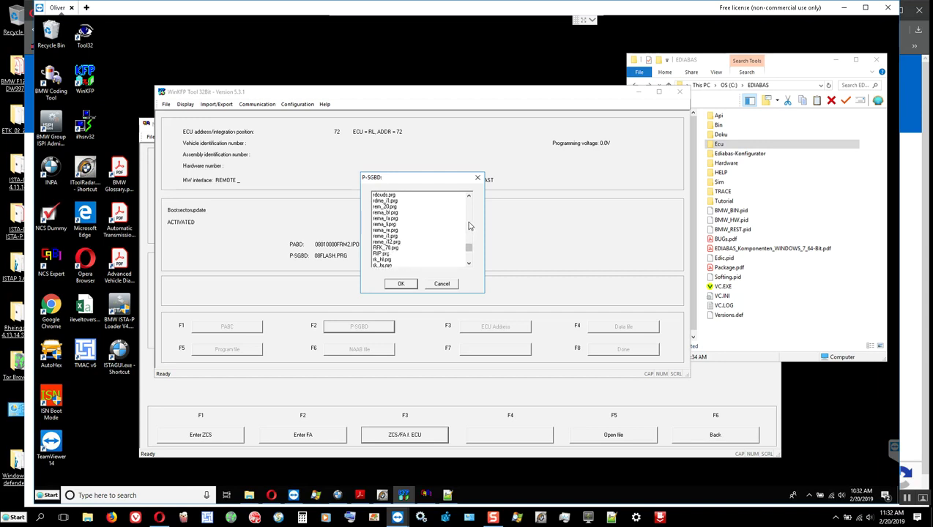
left_click_drag(469, 246, 464, 209)
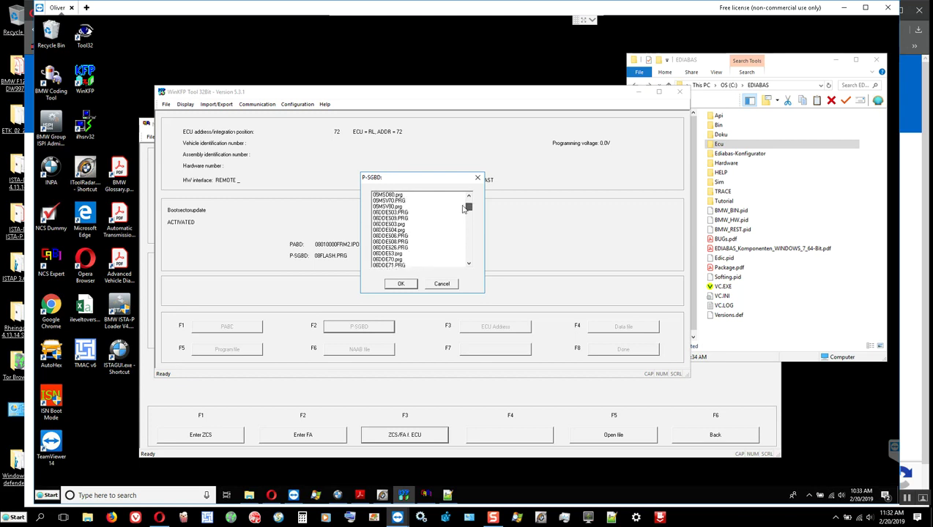
scroll(405, 229, "down", 1)
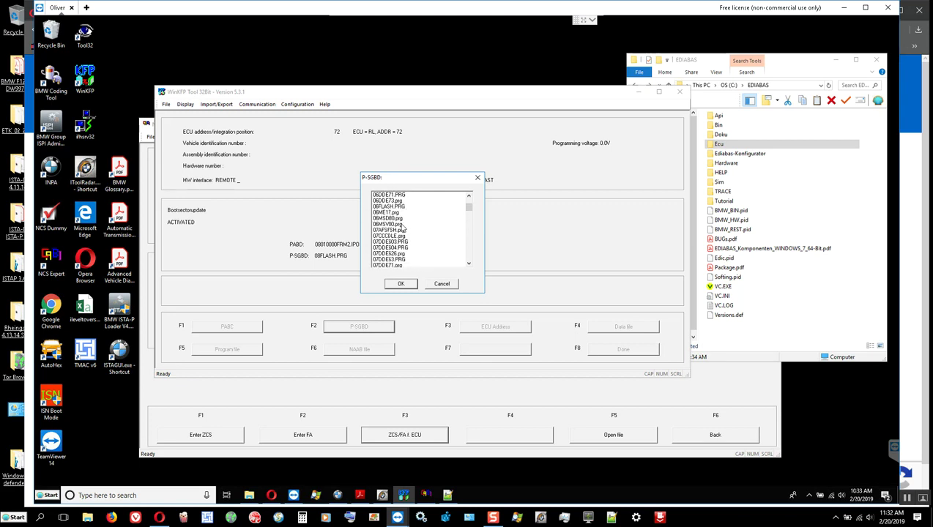
scroll(402, 227, "down", 4)
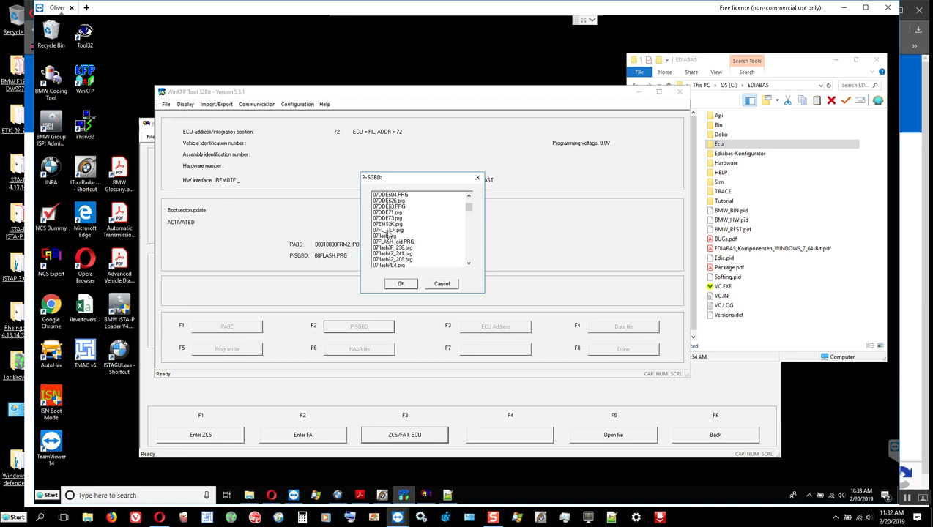
scroll(388, 231, "down", 8)
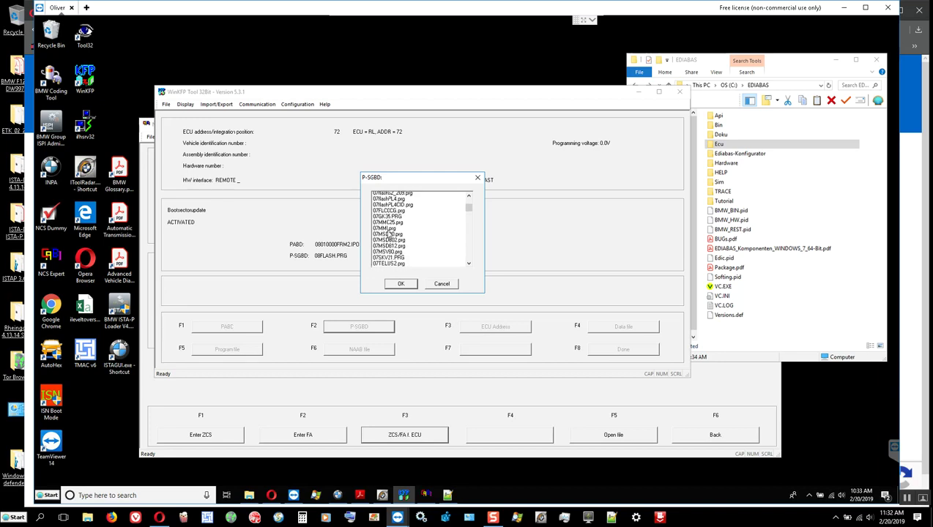
scroll(390, 234, "down", 1)
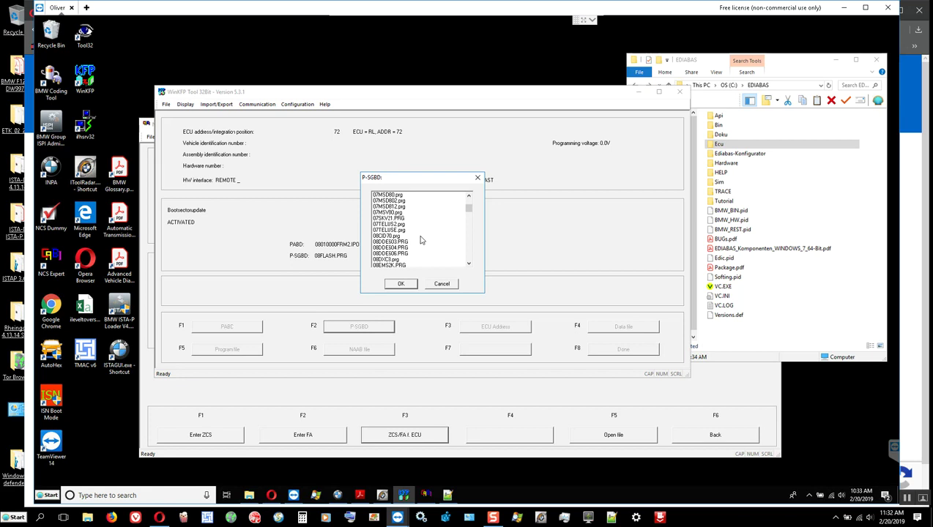
scroll(421, 240, "down", 1)
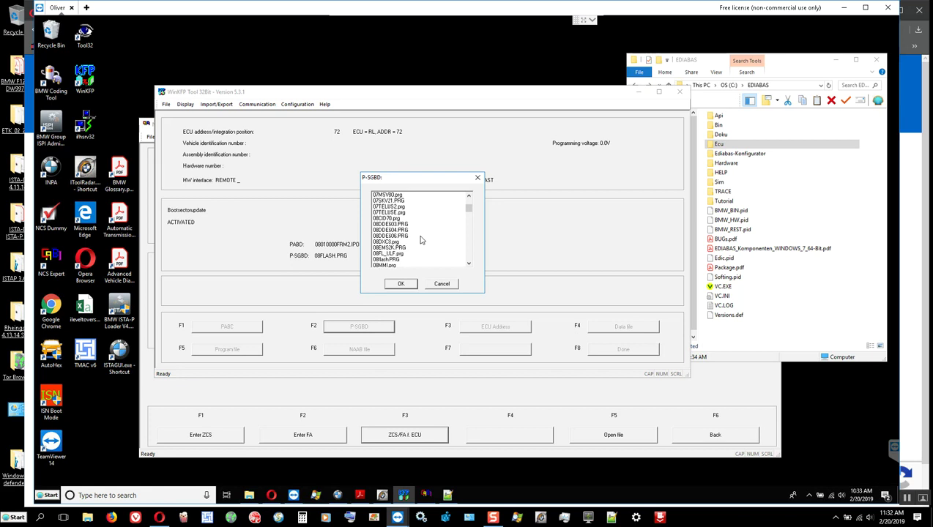
left_click(390, 261)
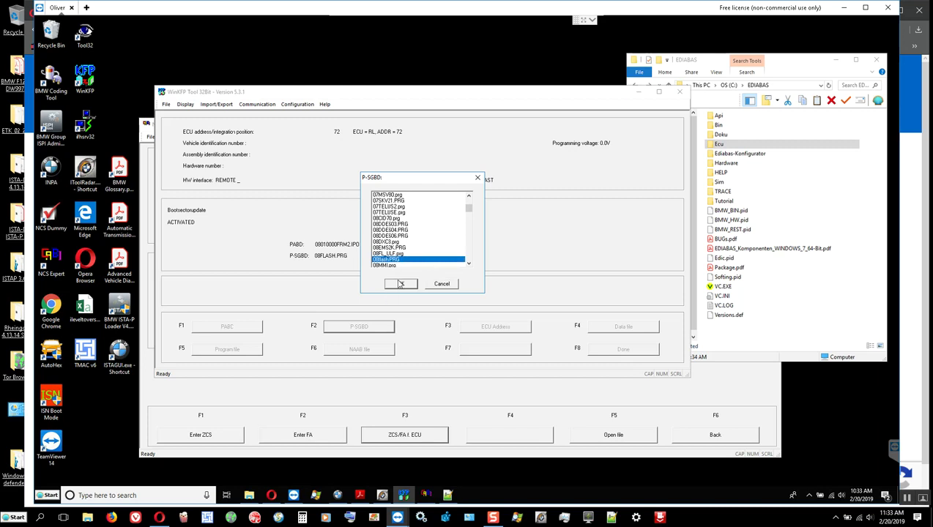
left_click(400, 284)
left_click(227, 328)
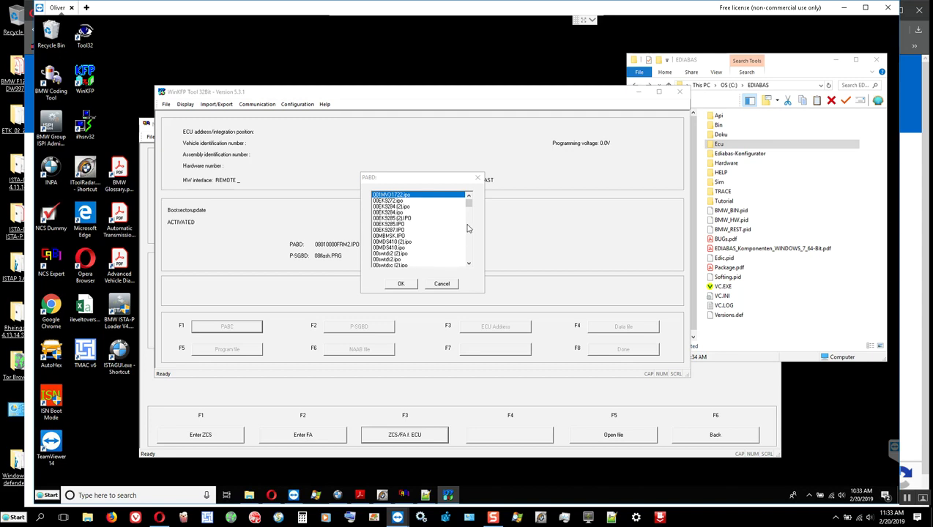
Scroll the IPO list and set 08010000FRM2.ipo as the PABD file.
scroll(399, 243, "down", 1)
scroll(399, 242, "down", 8)
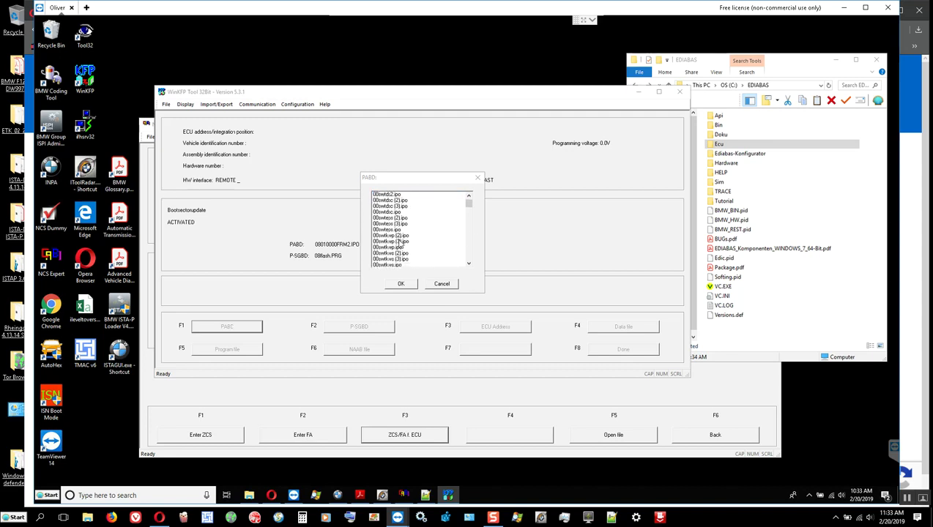
scroll(401, 244, "down", 3)
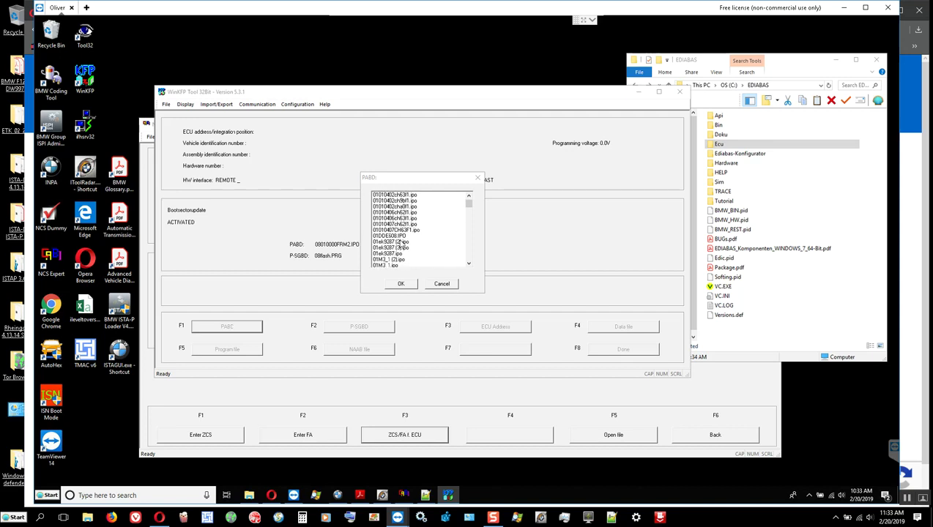
scroll(401, 245, "up", 3)
scroll(400, 240, "down", 3)
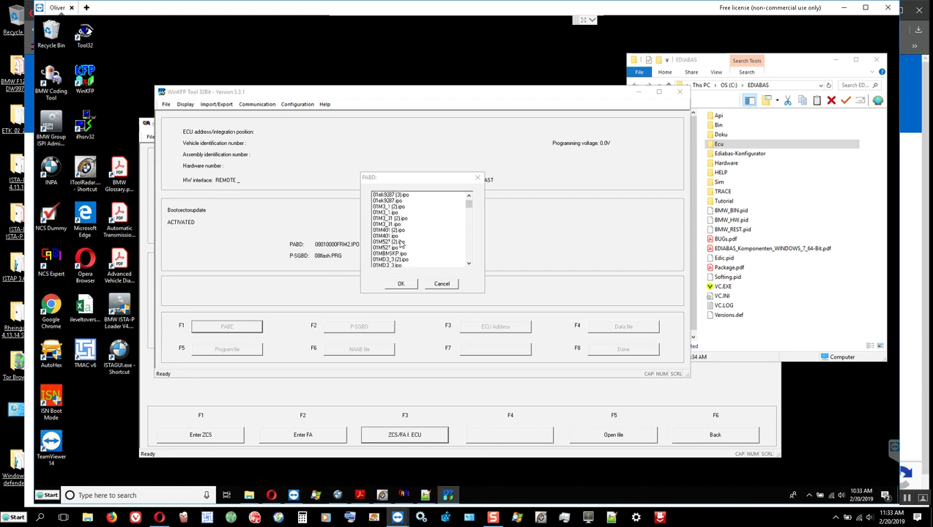
scroll(400, 244, "down", 1)
scroll(401, 246, "down", 4)
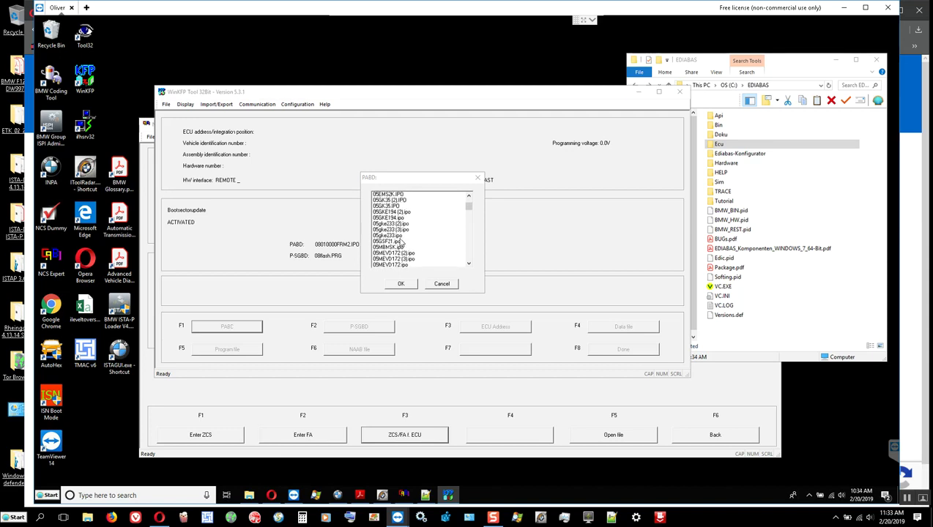
scroll(401, 241, "down", 3)
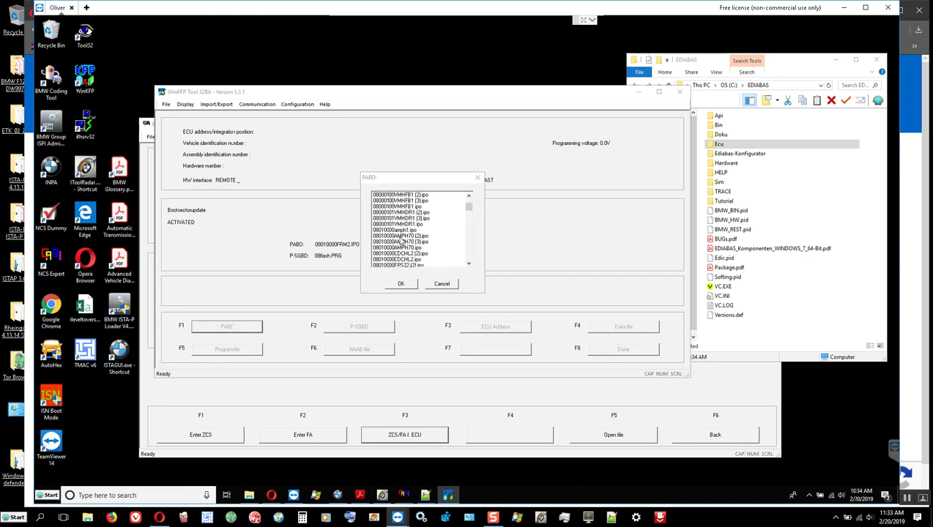
scroll(394, 235, "up", 2)
scroll(388, 232, "down", 2)
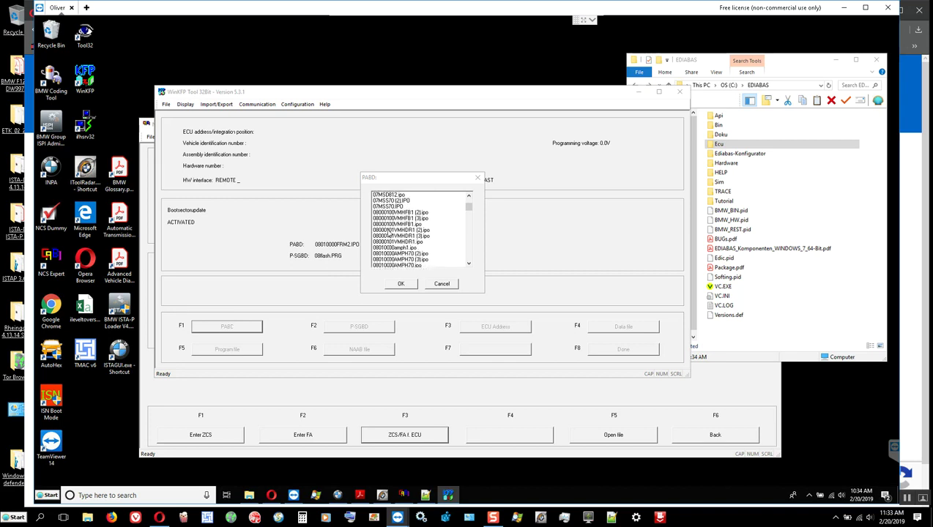
scroll(390, 235, "down", 1)
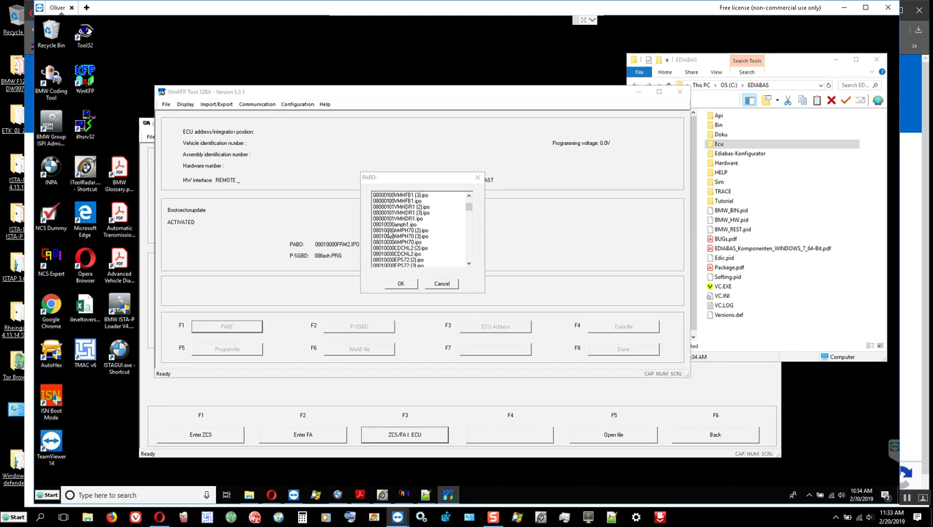
scroll(402, 240, "down", 1)
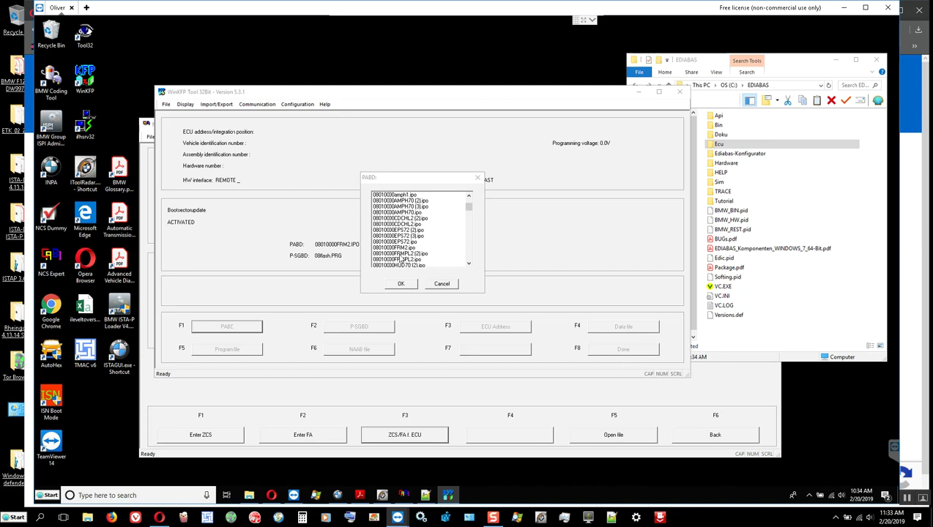
scroll(417, 249, "down", 1)
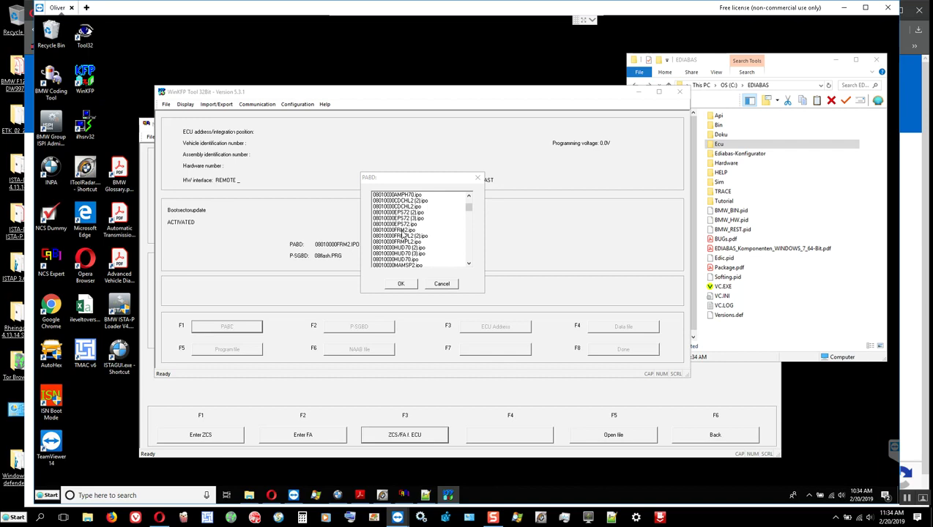
left_click(401, 231)
left_click(401, 283)
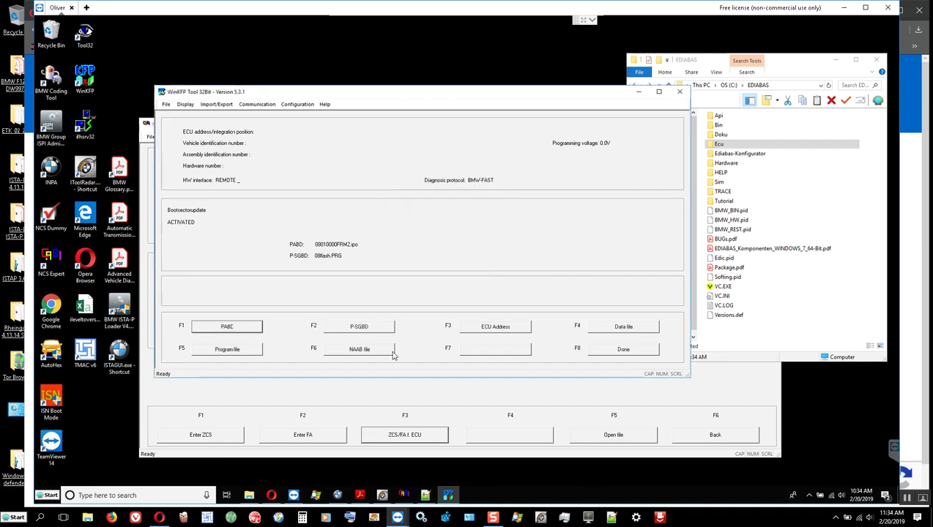
Check the empty NAAB list and Import/Export, then close WinKFP without saving configuration.
left_click(366, 351)
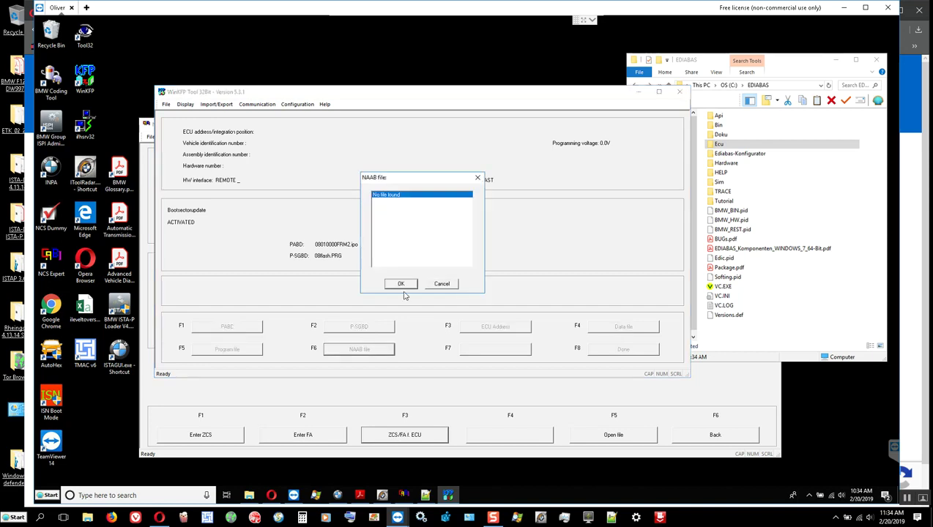
left_click(439, 285)
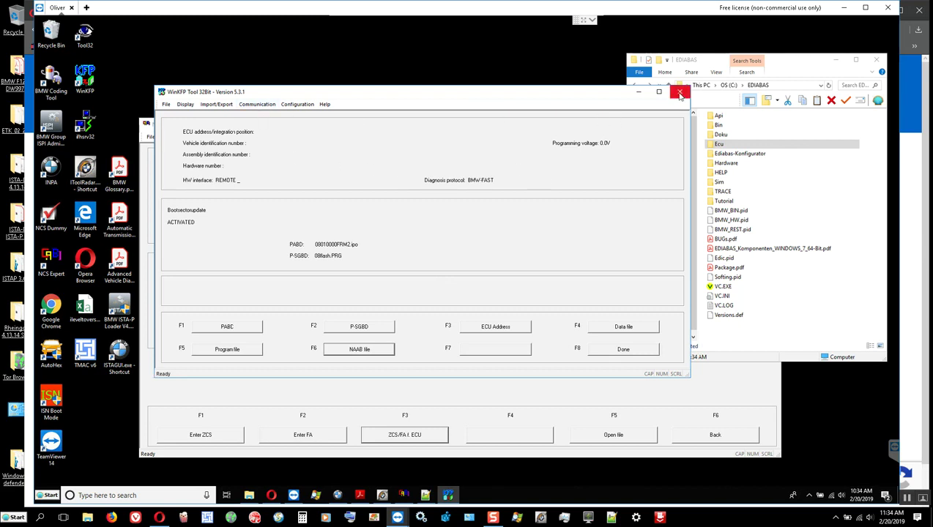
left_click(231, 106)
mouse_move(242, 115)
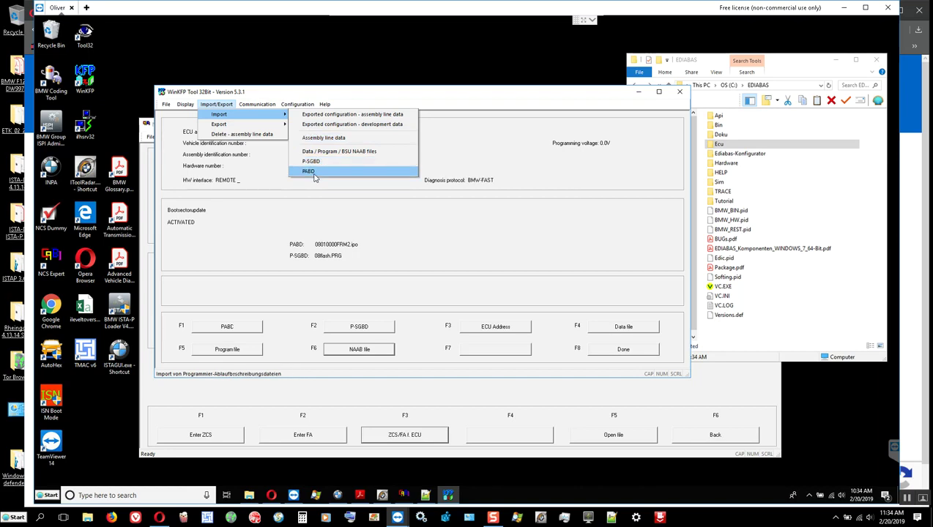
left_click(520, 184)
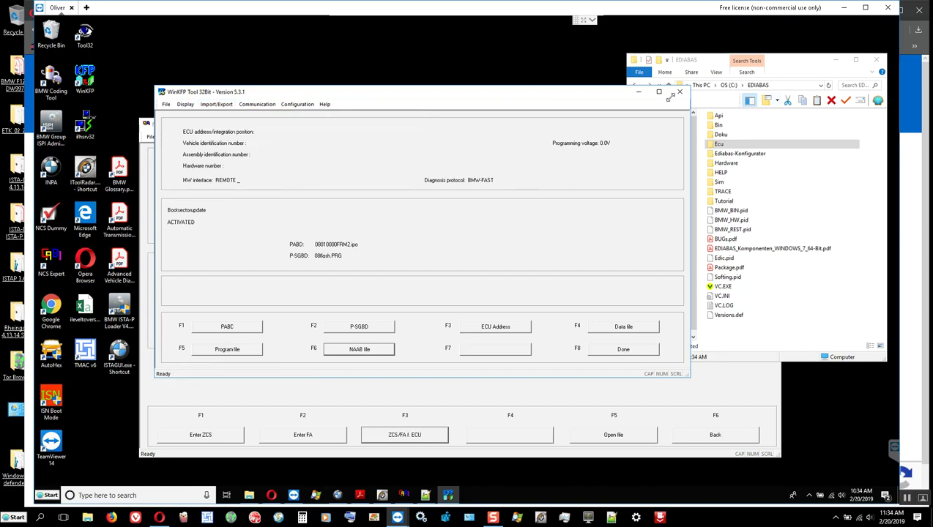
left_click(680, 94)
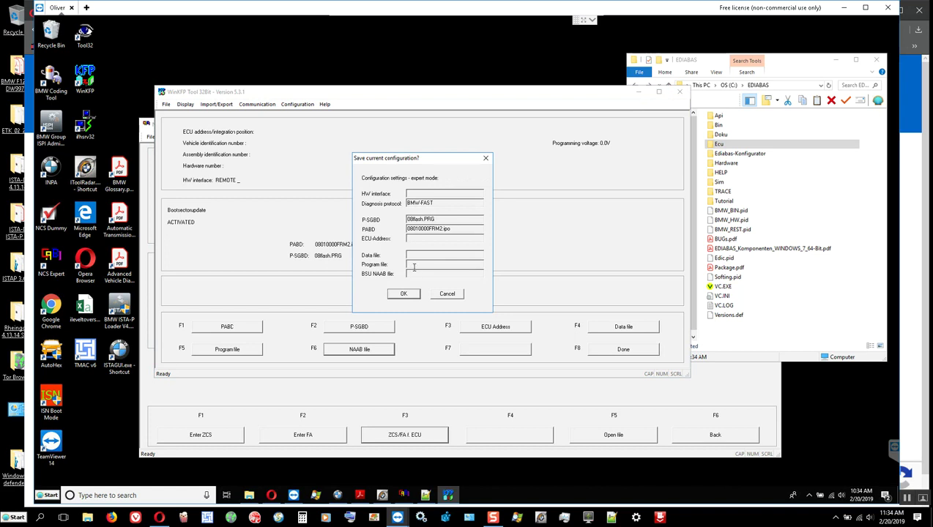
left_click(444, 295)
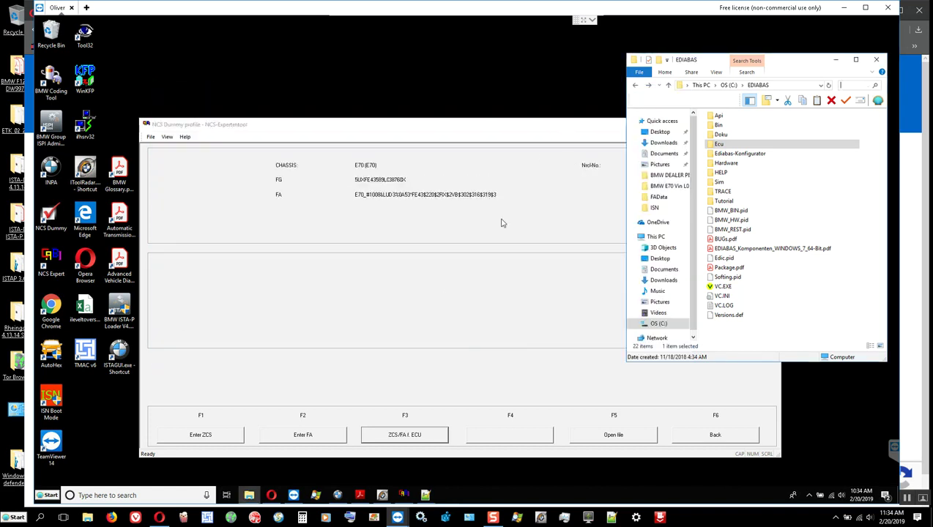
Return to NCS Expert's vehicle functions and choose FRM as the single ECU to process.
left_click(474, 266)
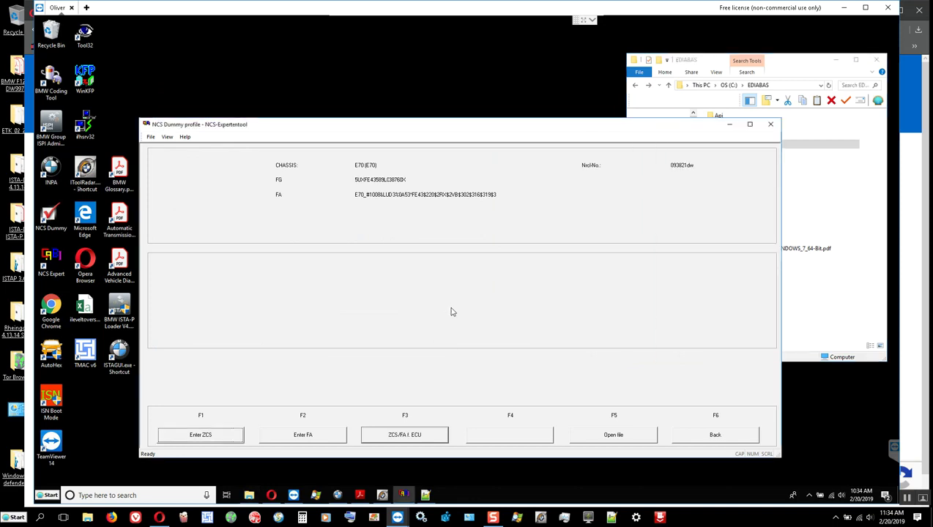
left_click(715, 437)
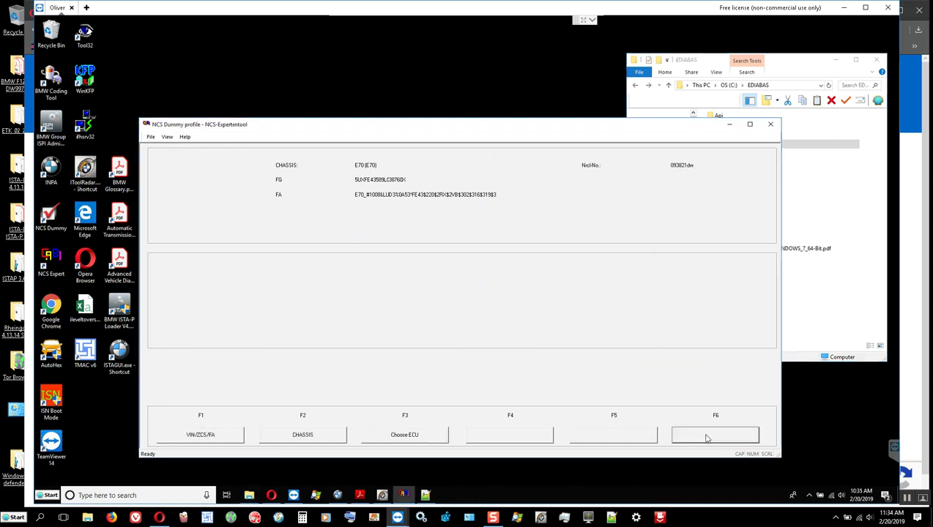
left_click(515, 436)
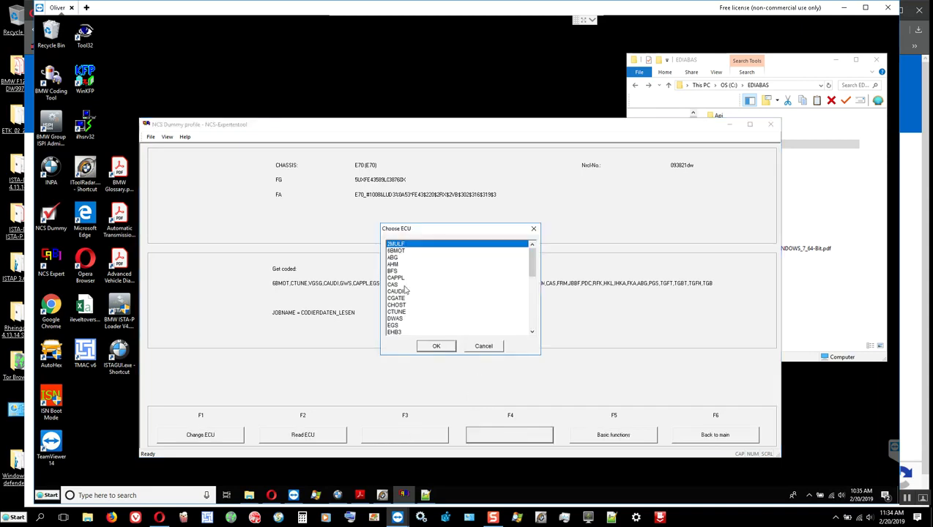
scroll(404, 288, "down", 1)
scroll(404, 288, "down", 1)
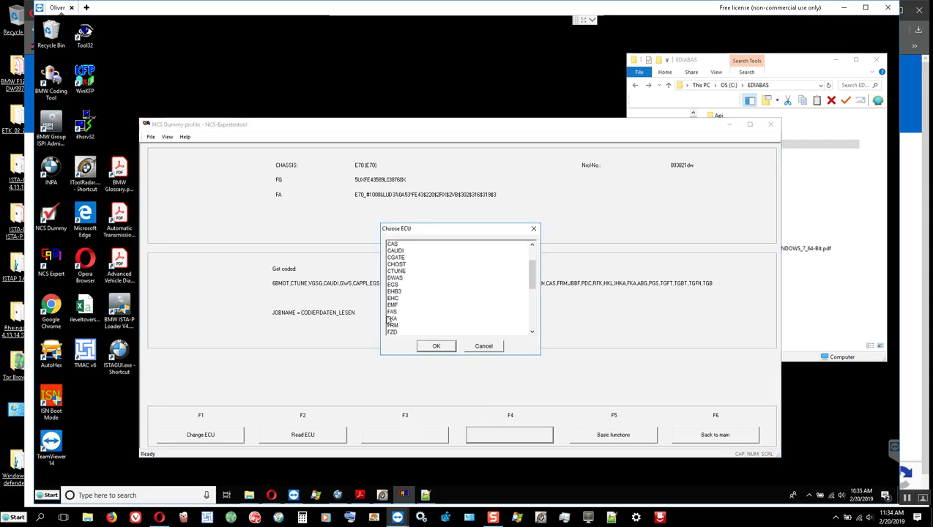
left_click(395, 326)
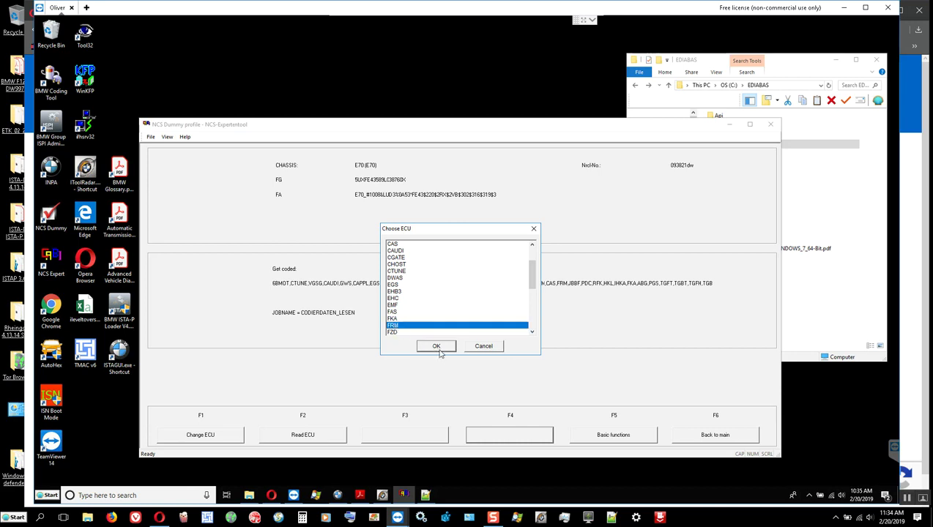
left_click(439, 349)
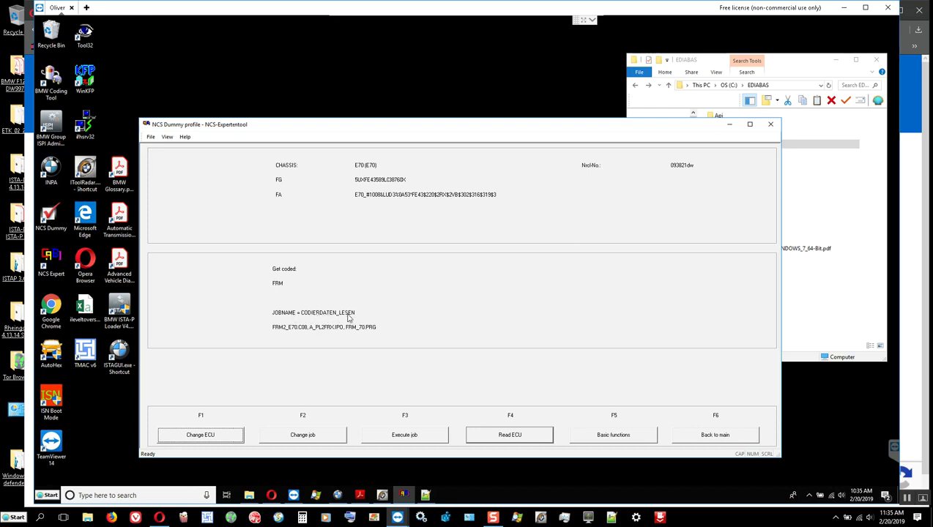
Navigate File Explorer to C:\NCSEXPER\WORK to list its trace files.
left_click(802, 331)
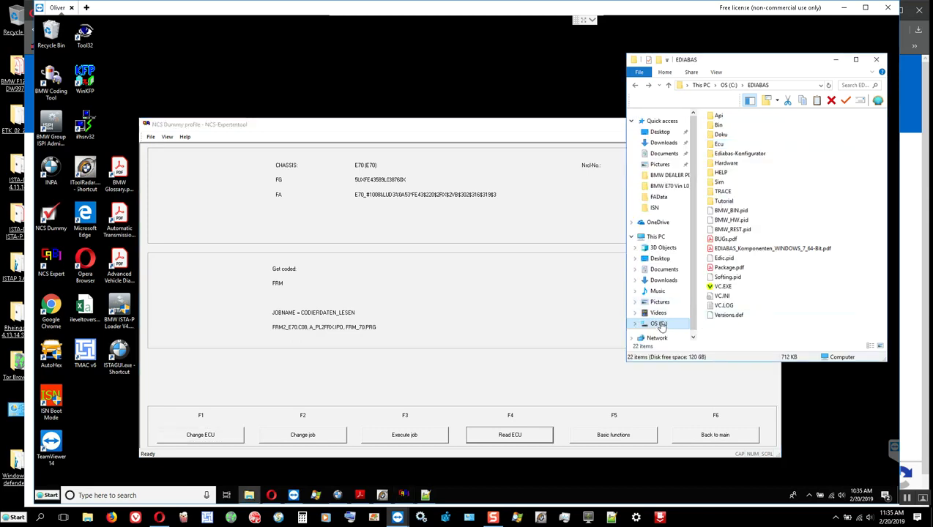
left_click(659, 324)
left_click(730, 268)
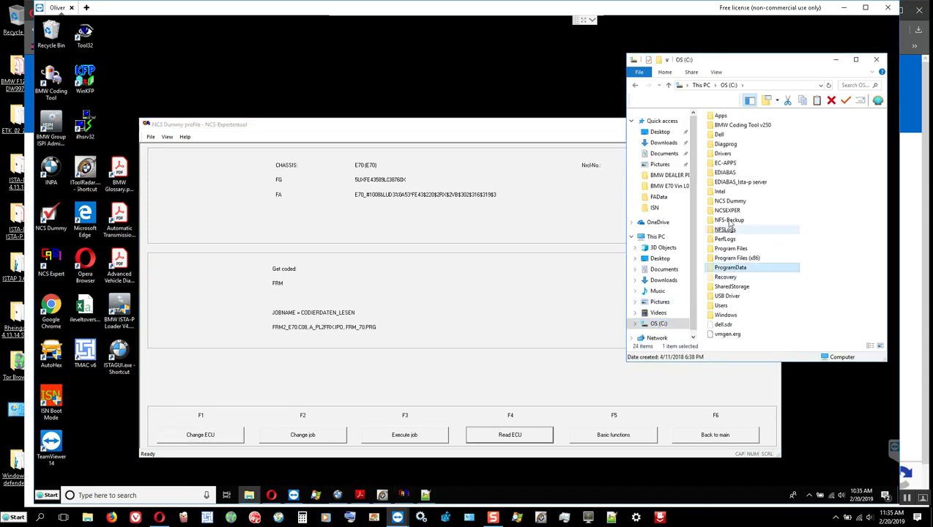
double_click(728, 211)
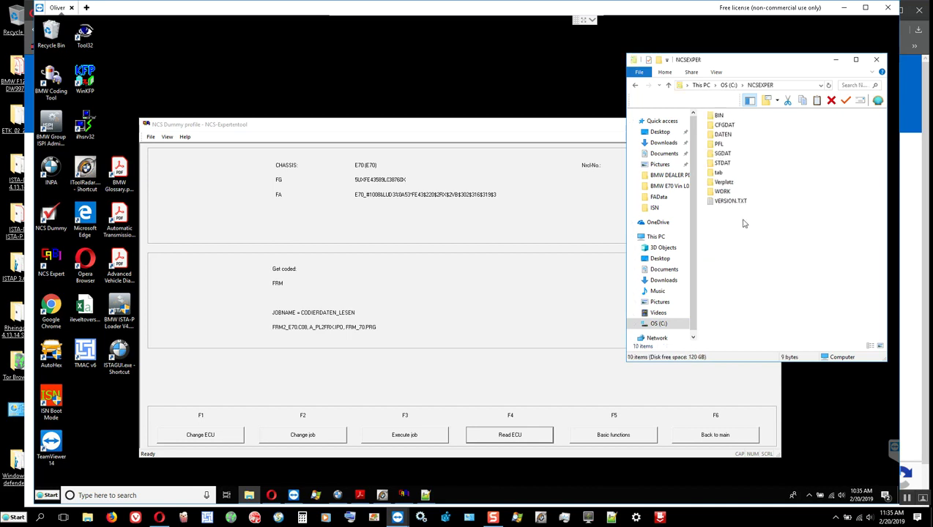
double_click(723, 192)
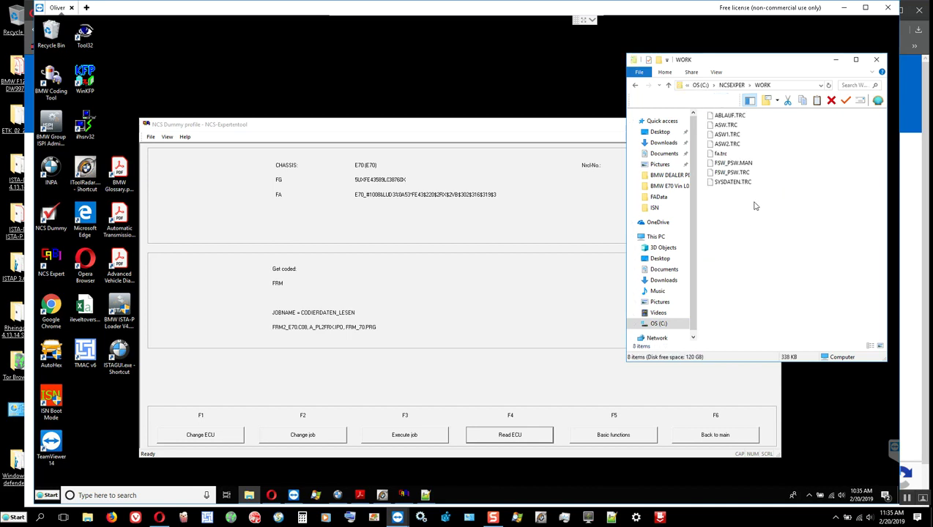
Open FSW_PSW.TRC in Notepad++, delete all its contents and save it empty.
right_click(741, 176)
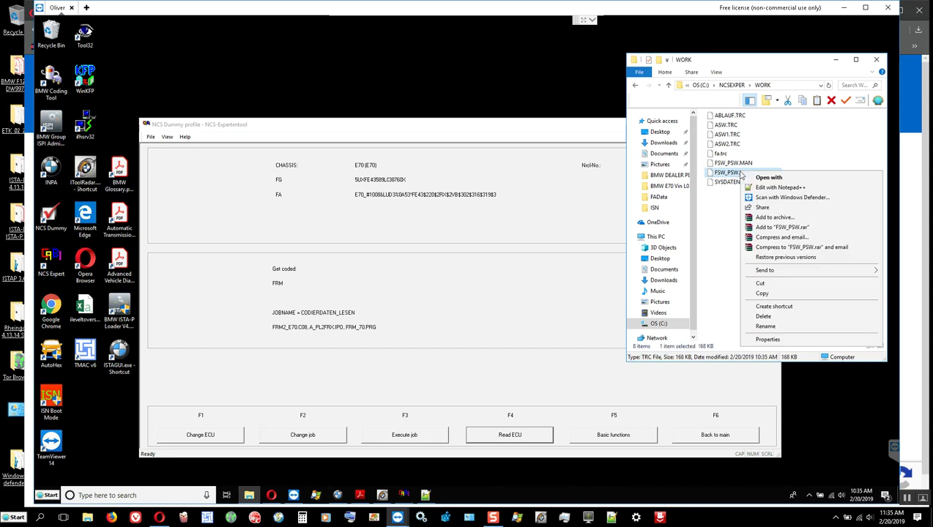
left_click(797, 189)
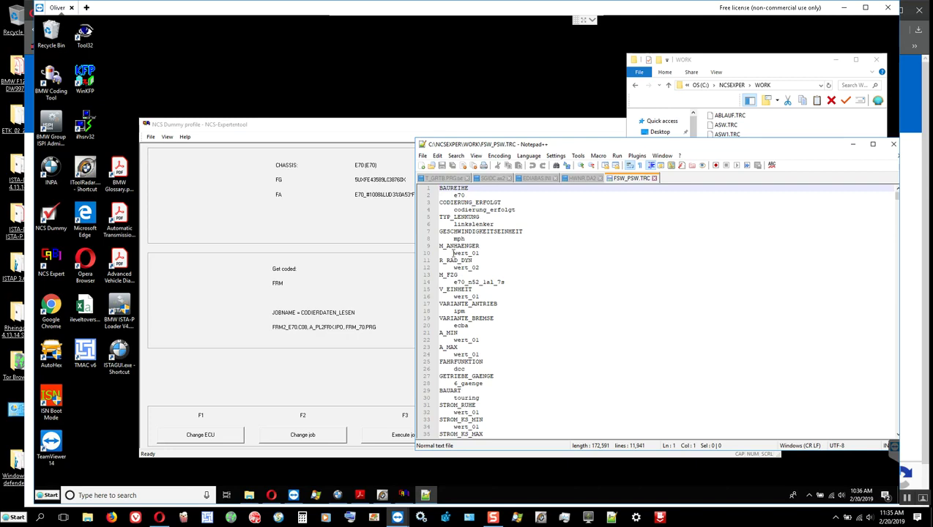
left_click(470, 210)
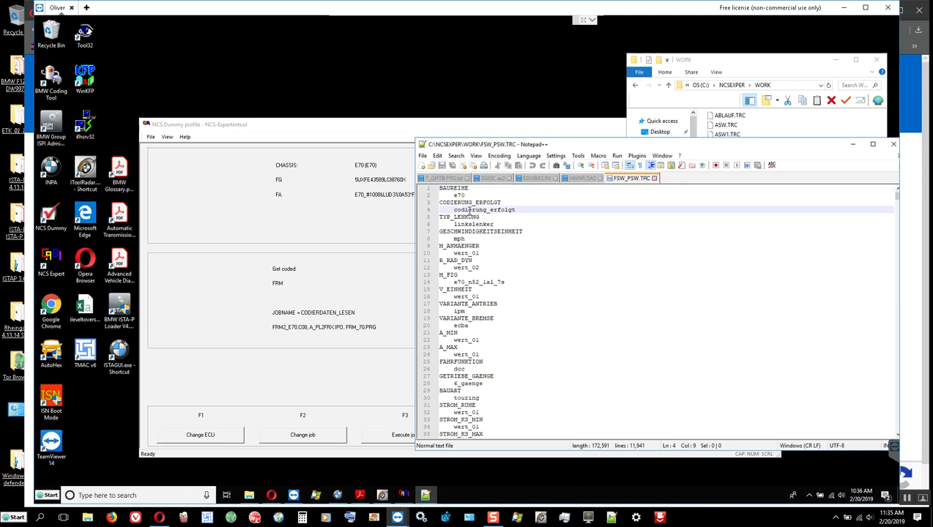
key("ctrl+a")
key("Delete")
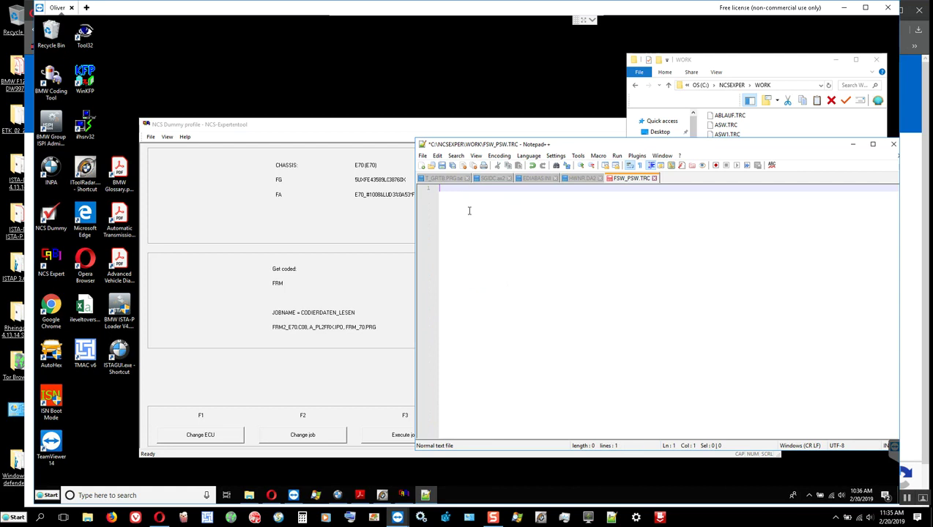
left_click(440, 166)
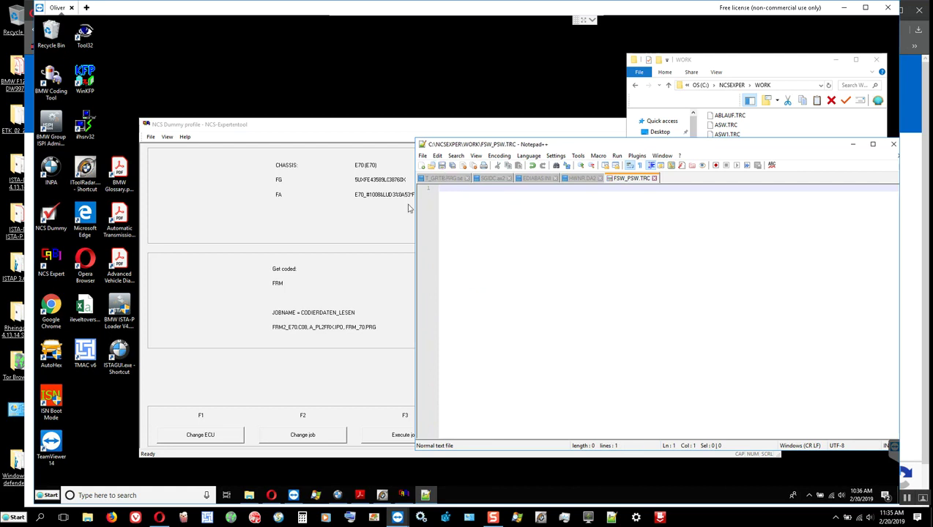
left_click_drag(481, 147, 603, 195)
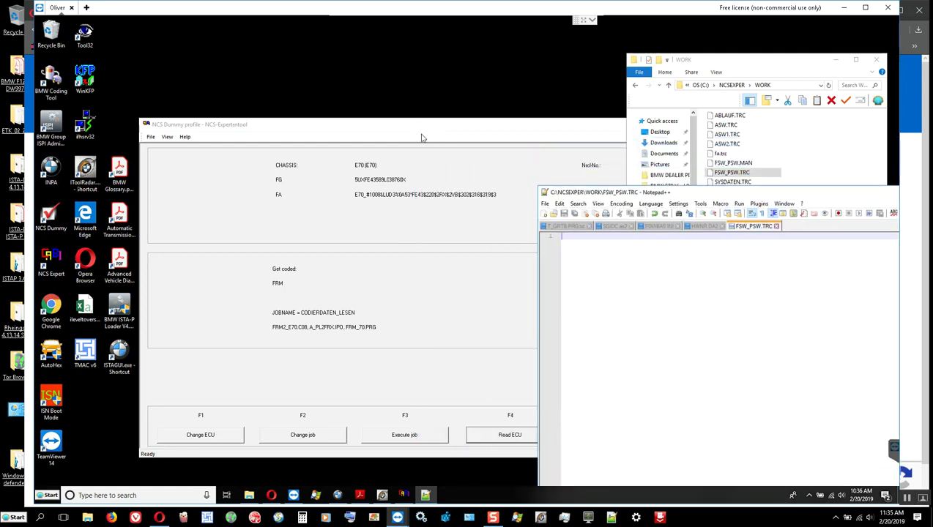
left_click(410, 128)
Reposition and shrink the NCS Expert window, then read the FRM coding data with Read ECU.
left_click_drag(417, 128, 330, 47)
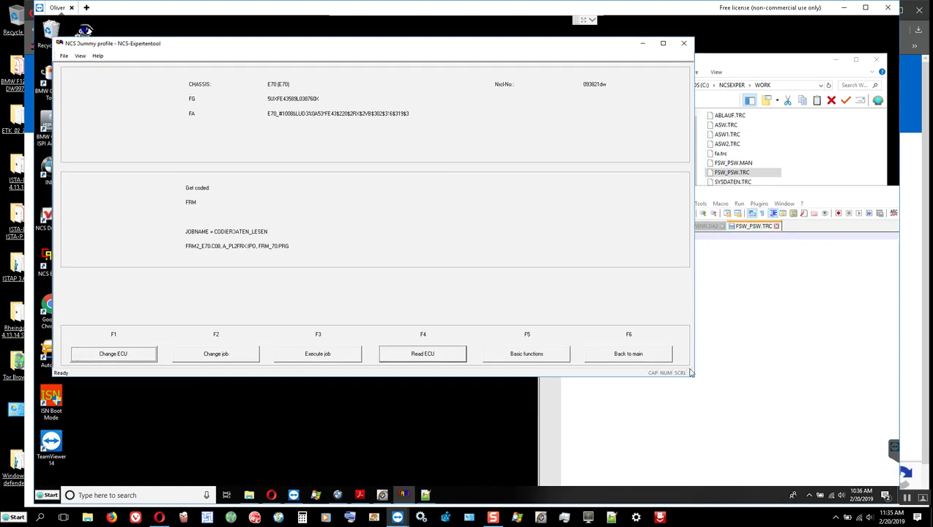
left_click_drag(690, 373, 532, 348)
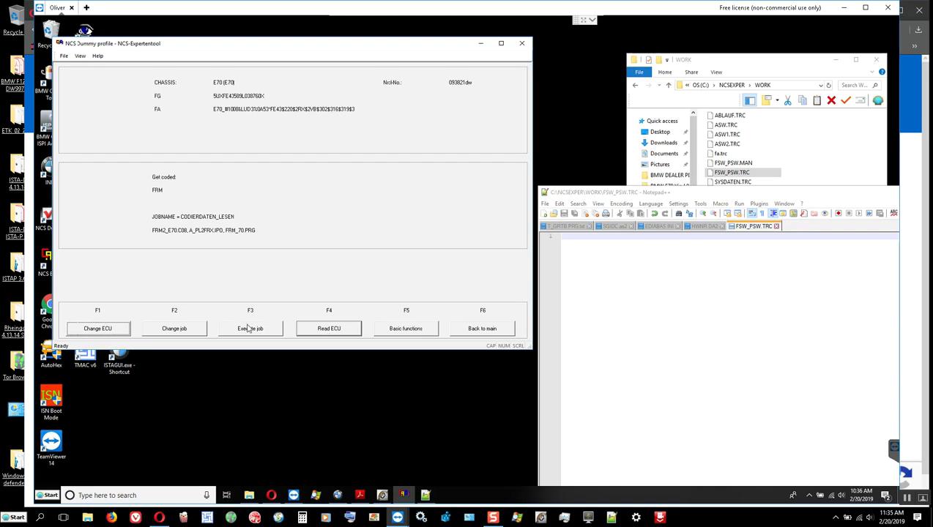
left_click(329, 335)
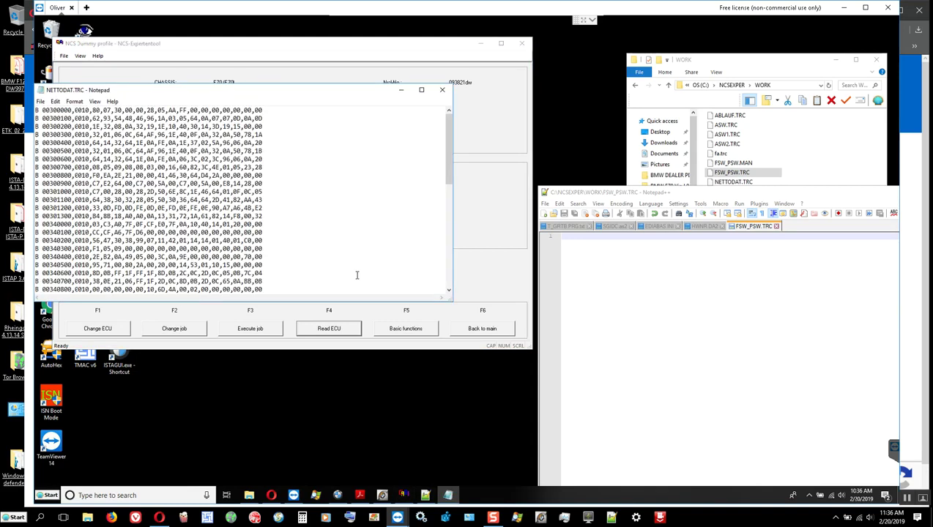
Save the NETTODAT.TRC trace as NETTODAT.TRC.txt in the WORK folder and close Notepad.
scroll(174, 212, "down", 9)
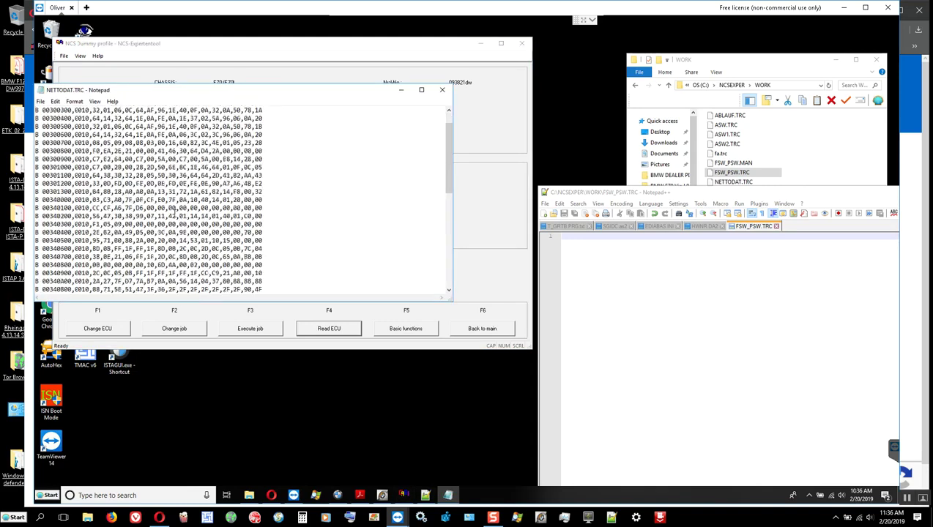
scroll(175, 212, "up", 8)
scroll(175, 212, "up", 1)
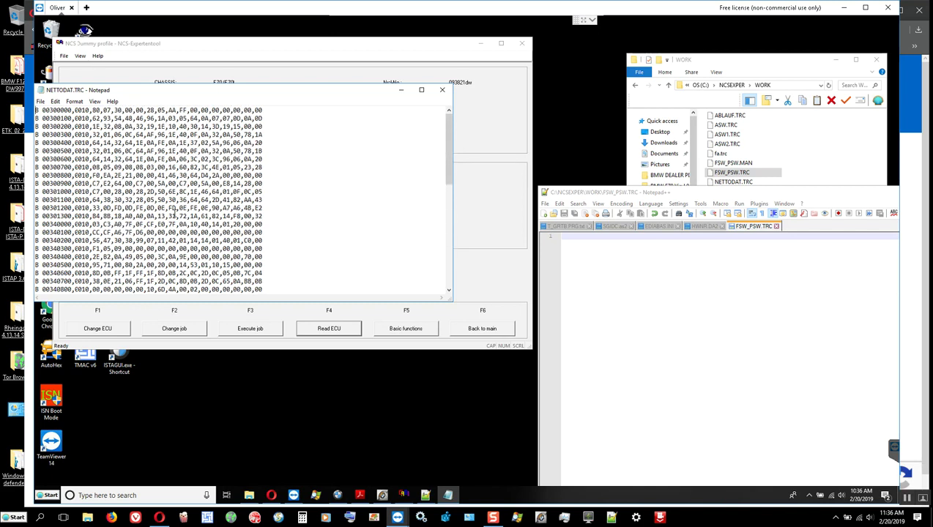
left_click(40, 101)
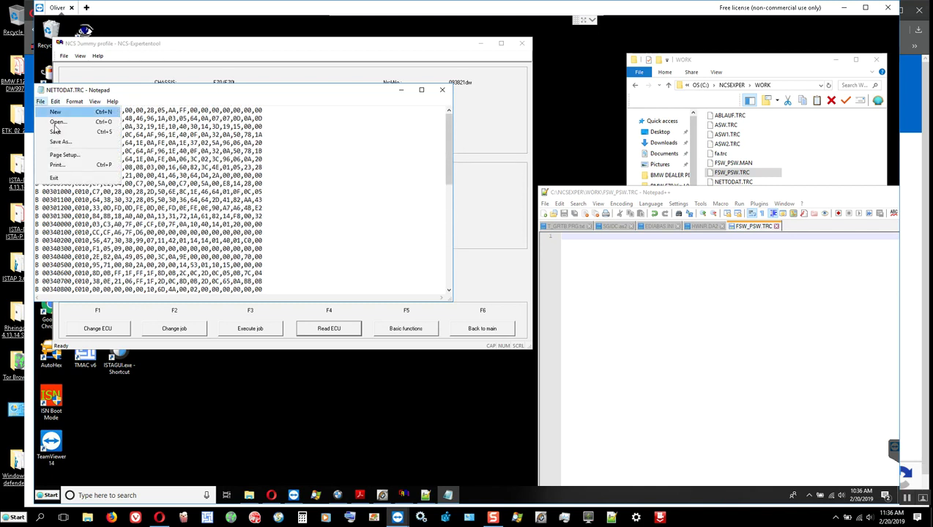
left_click(59, 141)
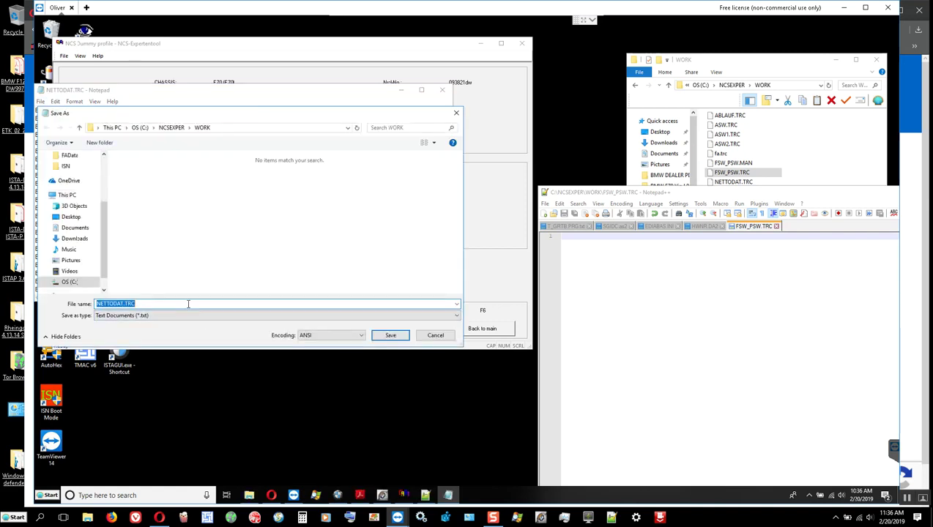
left_click(389, 337)
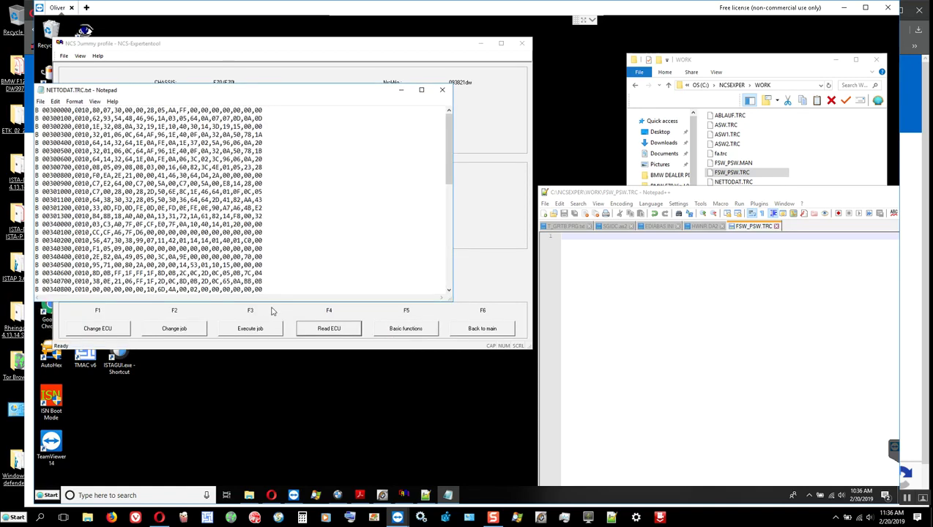
key("alt+F4")
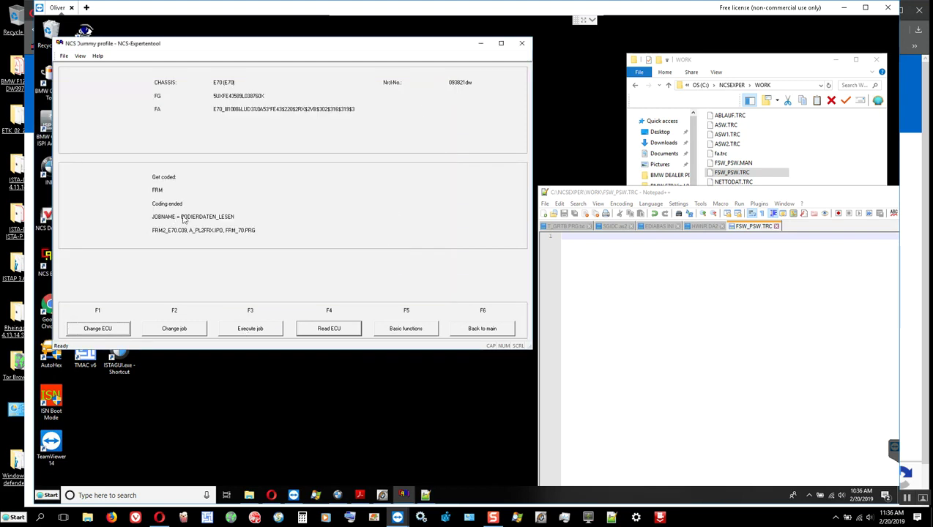
Run the CODIERDATEN_LESEN job on the FRM, then switch to FSW_PSW.TRC in Notepad++.
left_click(248, 330)
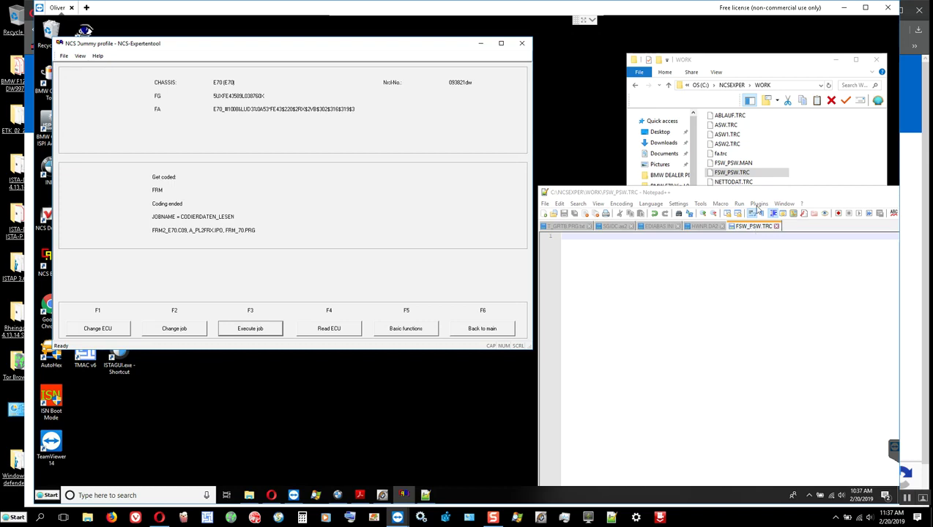
left_click(848, 204)
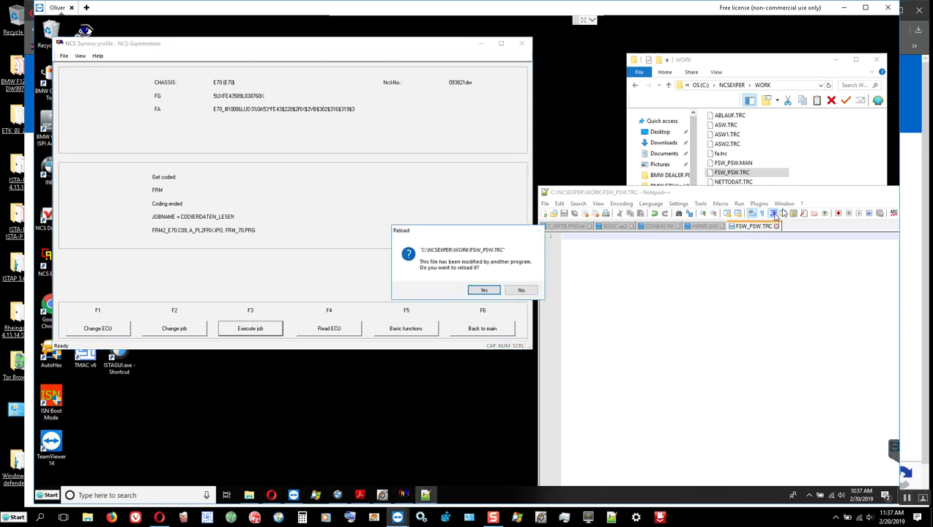
Reload FSW_PSW.TRC to review FRM coded values like CAN_11H nicht_aktiv, then launch NCS Dummy.
left_click(483, 291)
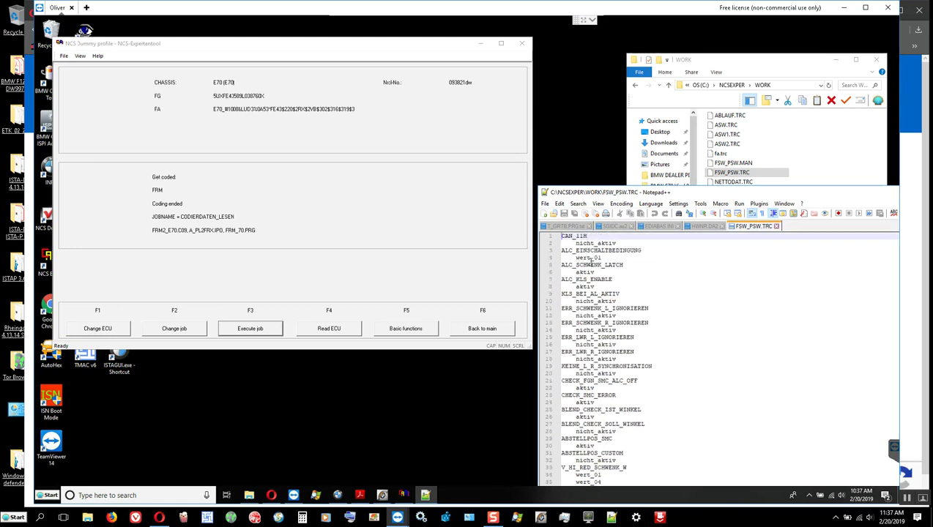
scroll(590, 261, "down", 20)
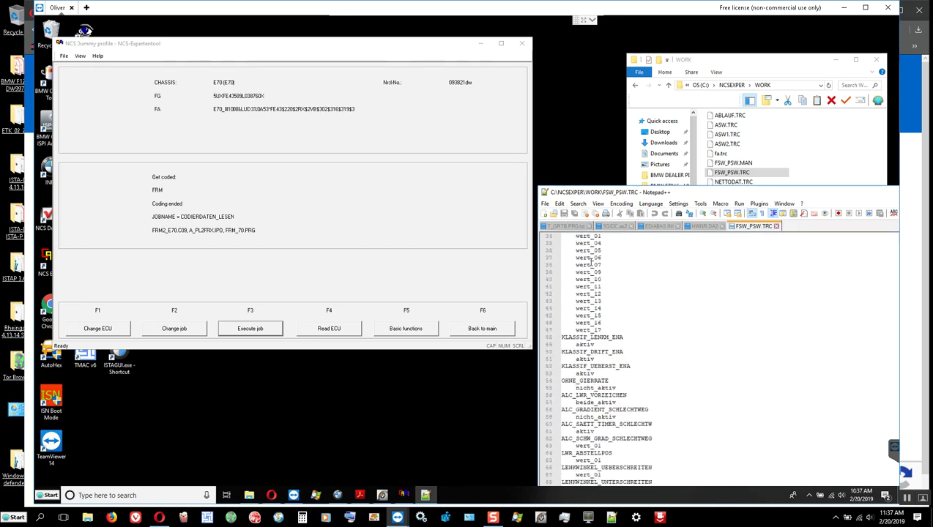
scroll(592, 260, "down", 3)
scroll(591, 260, "up", 17)
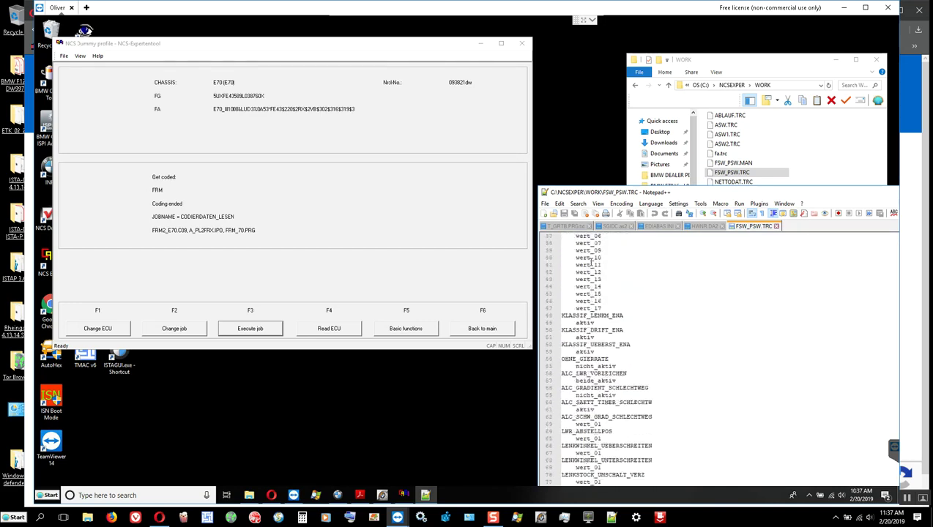
left_click(46, 218)
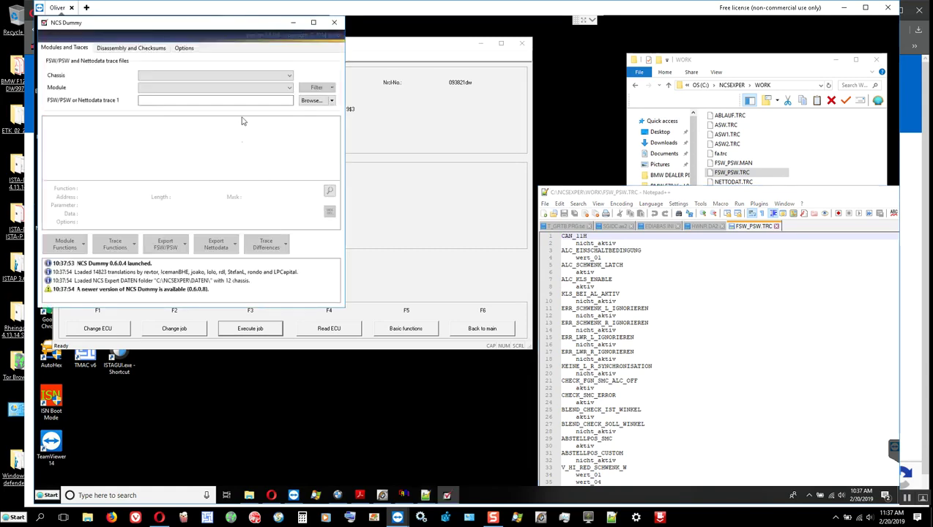
Choose chassis E70 and module FRM2_E70.C08 in NCS Dummy, then move the window right.
left_click(228, 75)
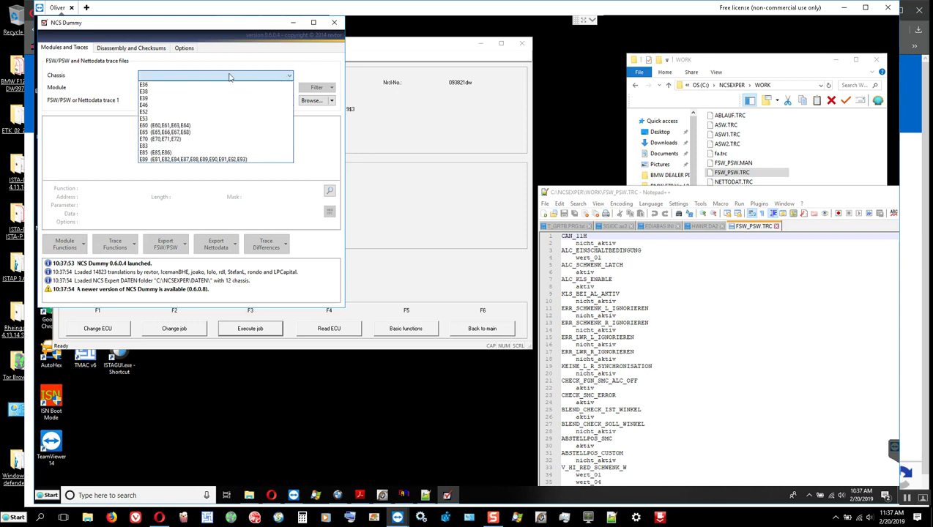
left_click(157, 138)
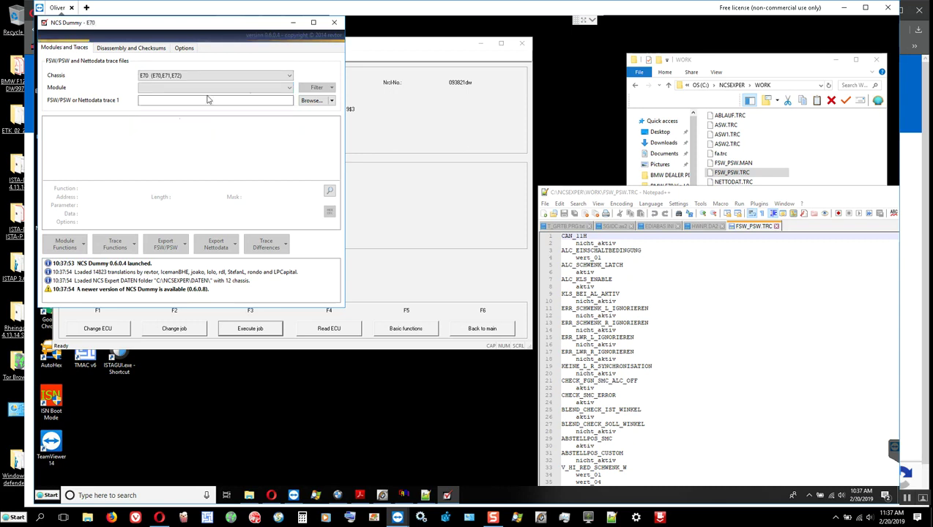
left_click(290, 88)
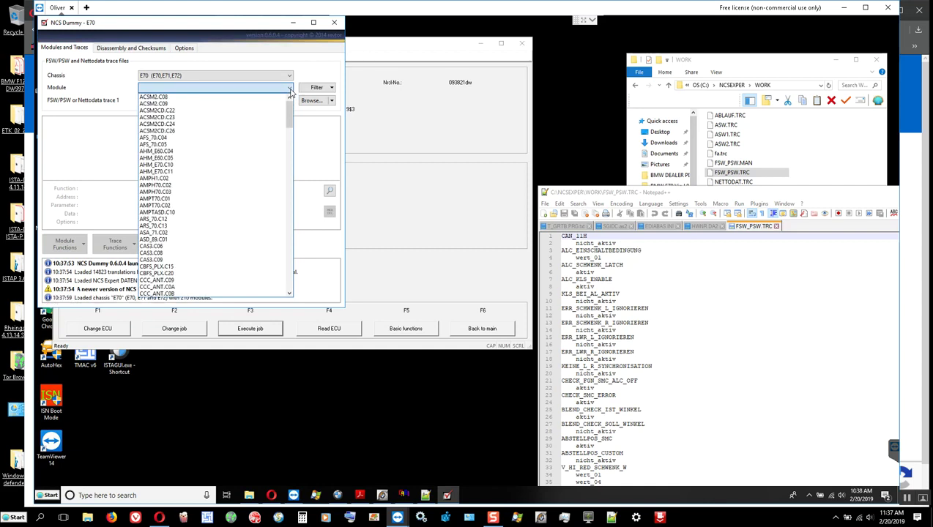
scroll(164, 171, "down", 2)
scroll(164, 169, "down", 12)
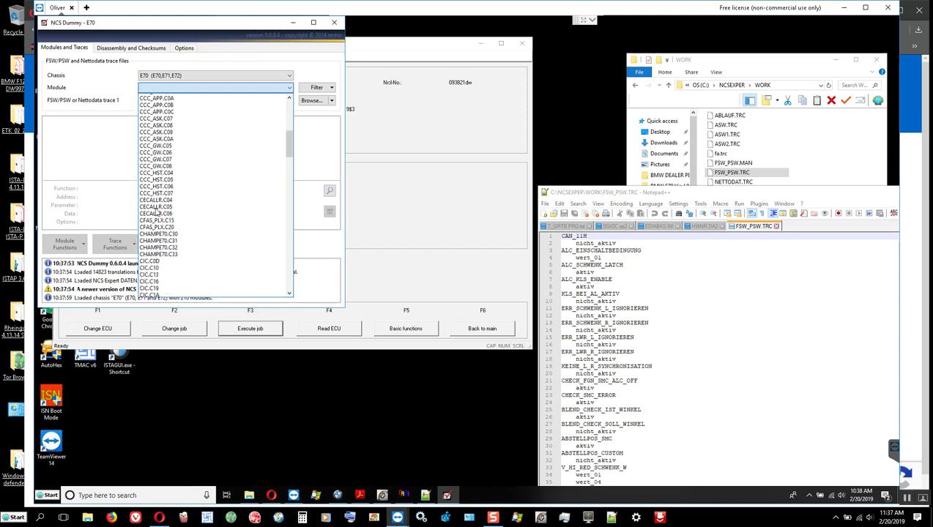
scroll(156, 216, "down", 12)
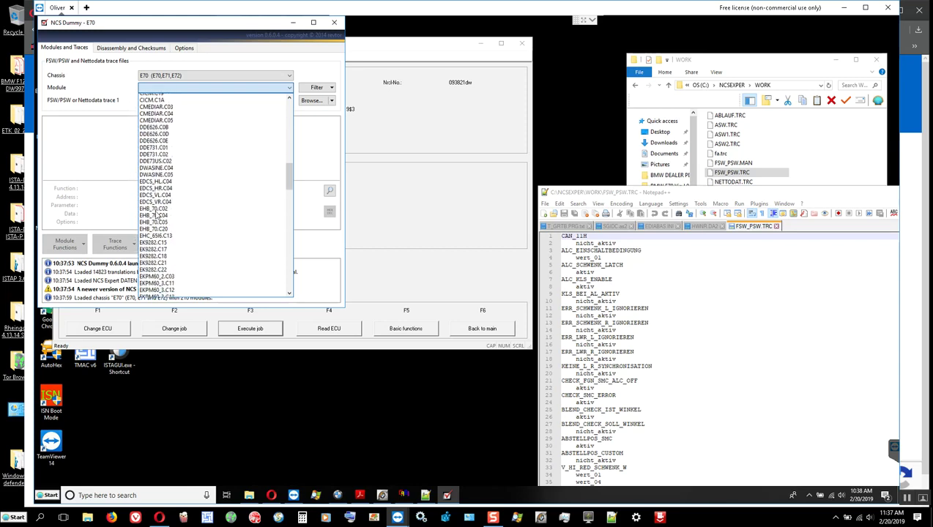
scroll(156, 213, "down", 2)
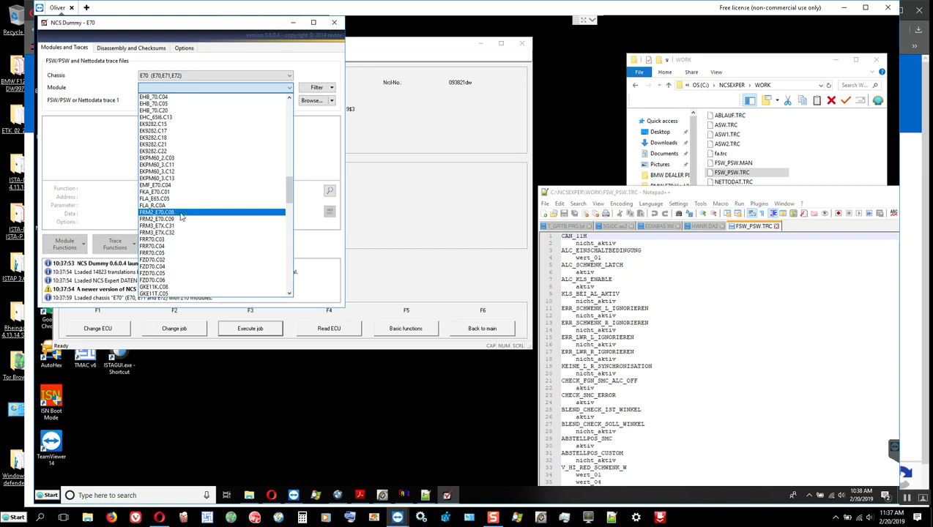
left_click(181, 214)
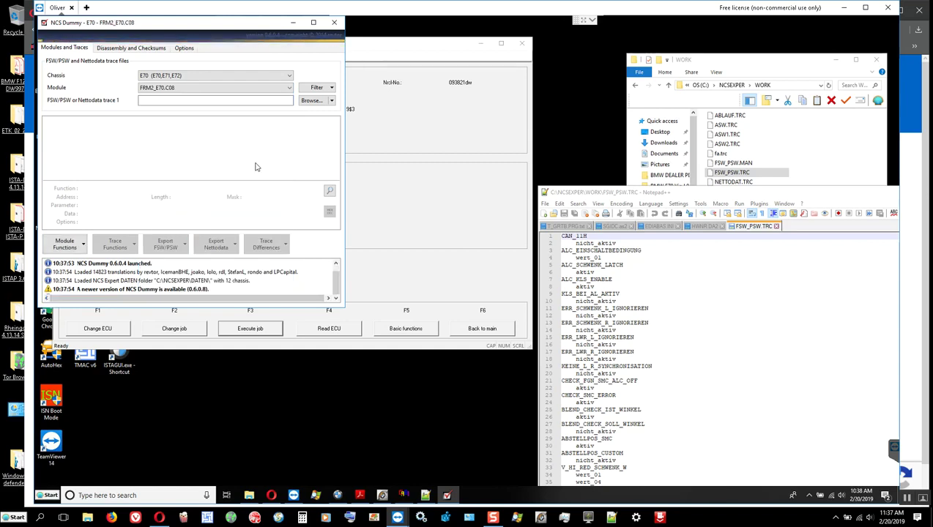
left_click_drag(131, 25, 528, 151)
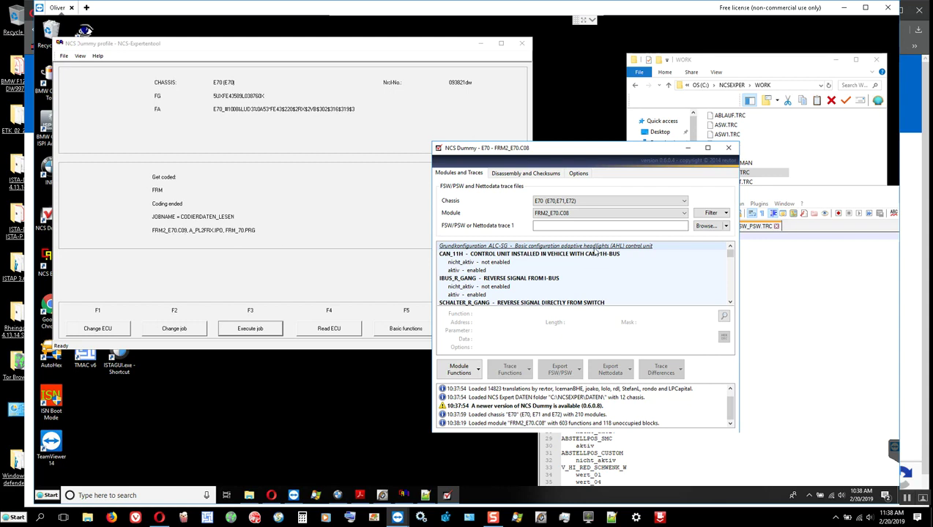
Switch the module to FRM2_E70.C09 and load FSW_PSW.TRC from the WORK folder as trace.
left_click(683, 214)
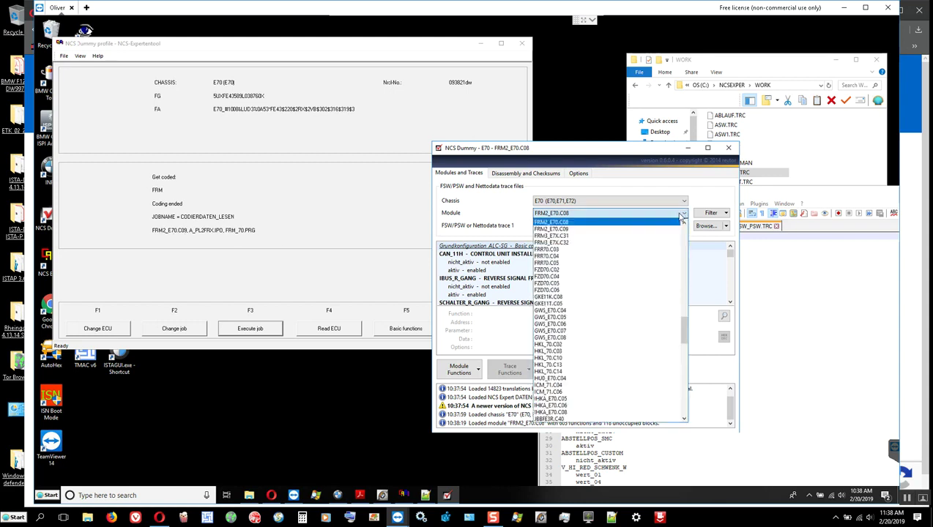
left_click(554, 229)
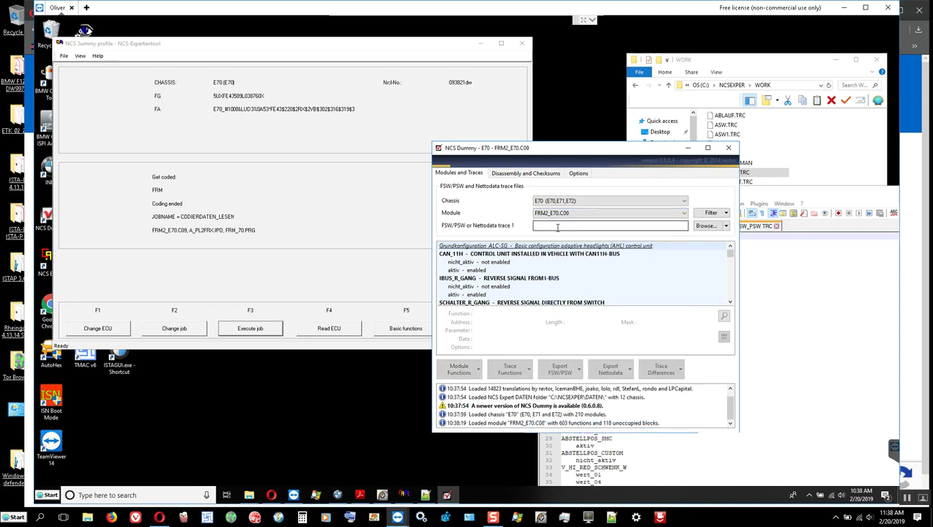
left_click(703, 227)
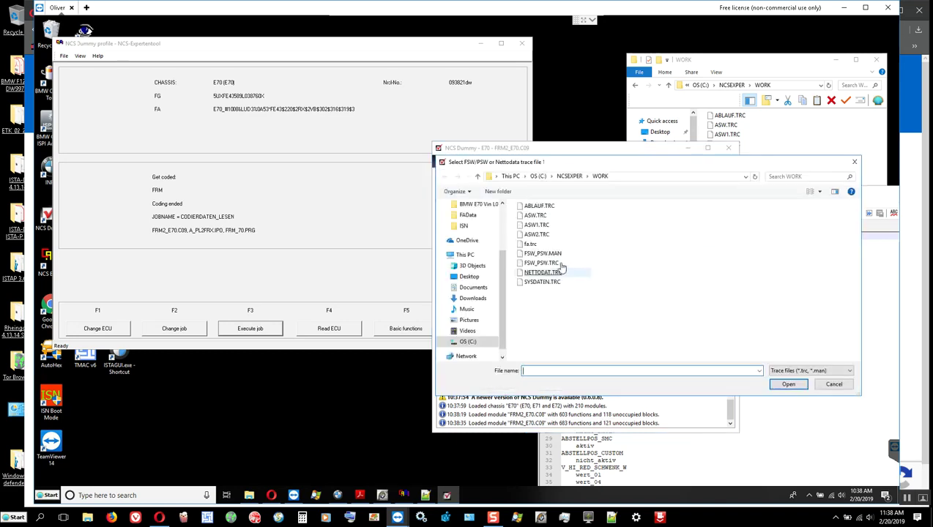
double_click(555, 263)
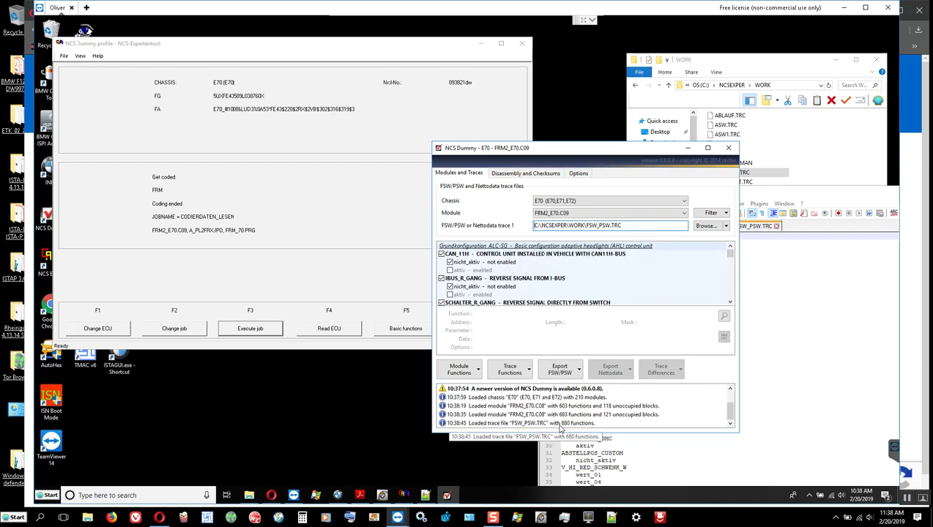
Maximize NCS Dummy to view the traced FRM2_E70.C09 function list.
left_click(469, 423)
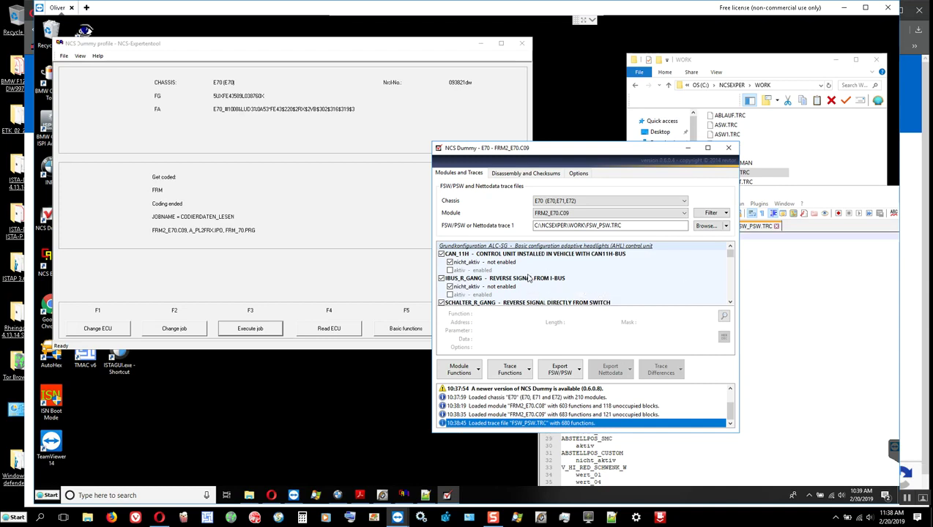
scroll(529, 277, "down", 1)
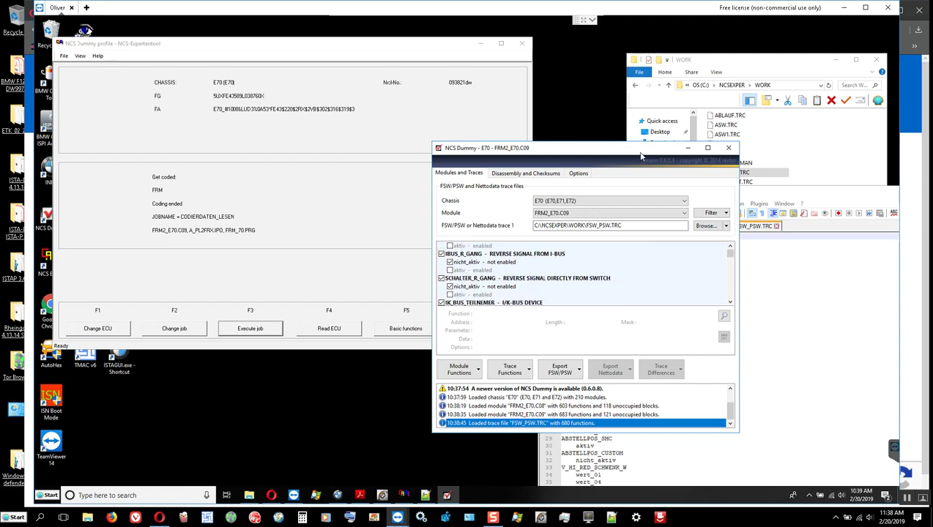
left_click(707, 148)
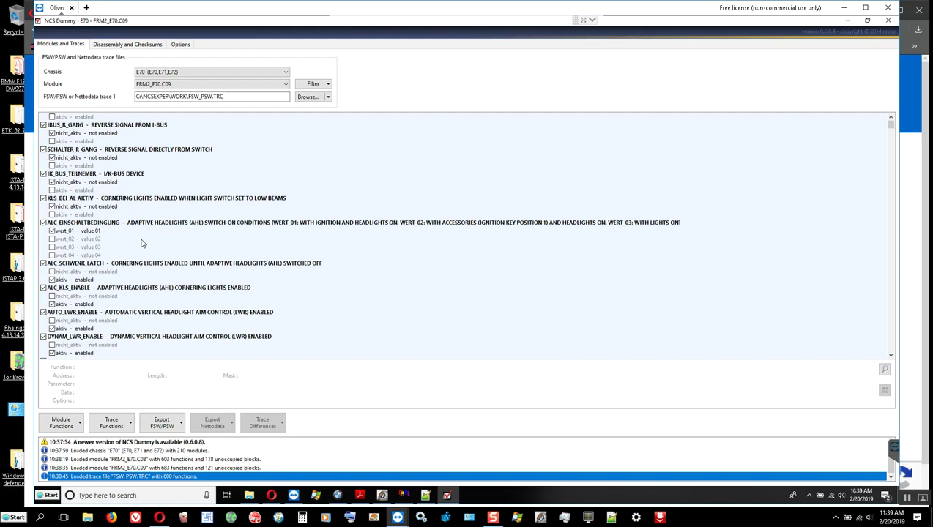
Scroll through the functions to review values like NORM_LEUCHTWEITE wert_15 and CHECK_SMC_ERROR aktiv.
scroll(143, 243, "down", 3)
scroll(143, 243, "down", 4)
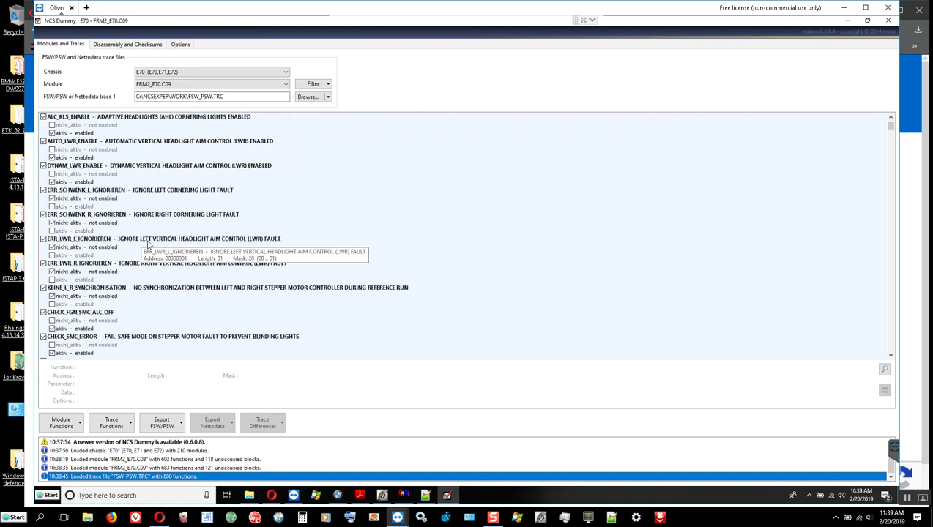
scroll(147, 244, "down", 1)
scroll(128, 230, "down", 1)
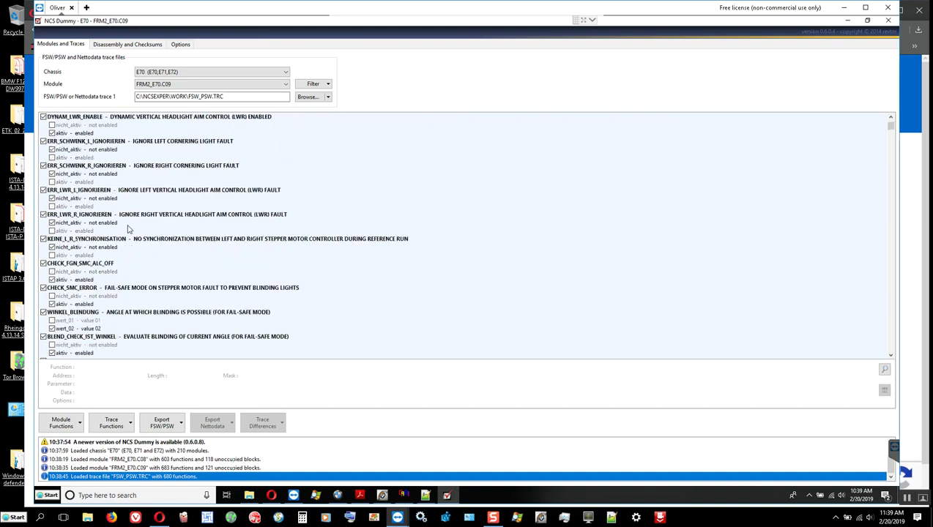
scroll(182, 253, "down", 1)
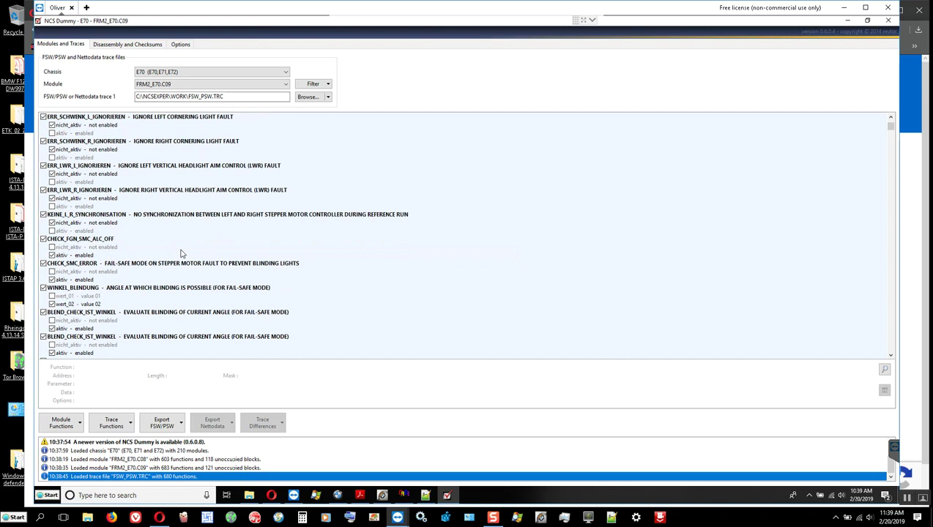
scroll(148, 236, "down", 3)
scroll(150, 242, "down", 9)
scroll(152, 246, "down", 10)
scroll(152, 247, "down", 10)
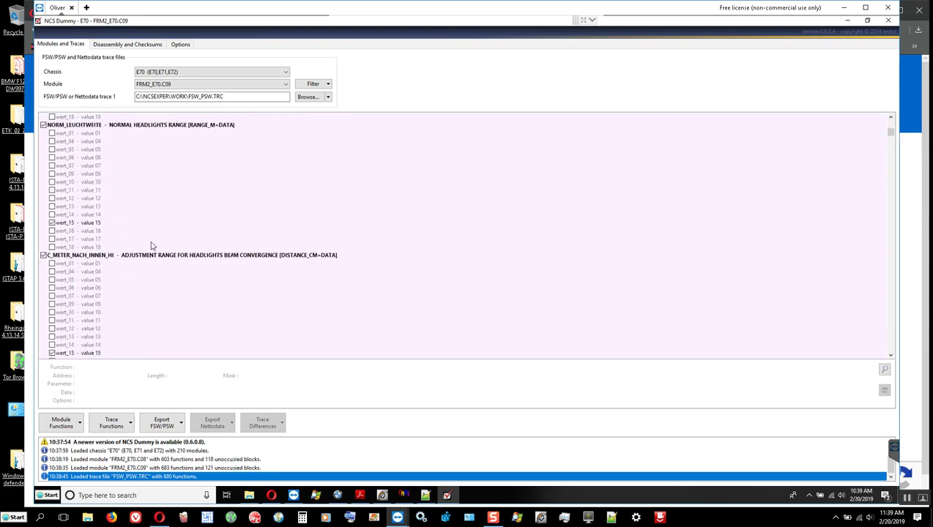
scroll(152, 246, "down", 3)
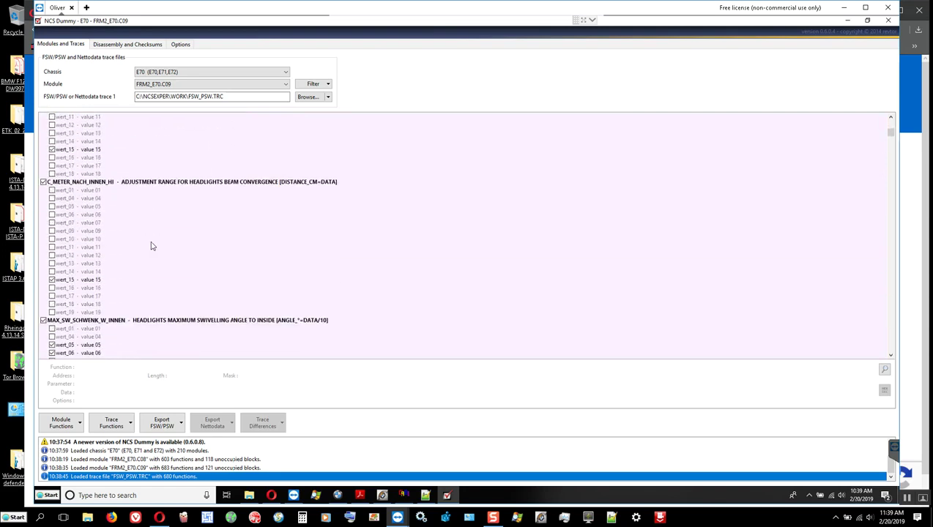
scroll(152, 246, "up", 10)
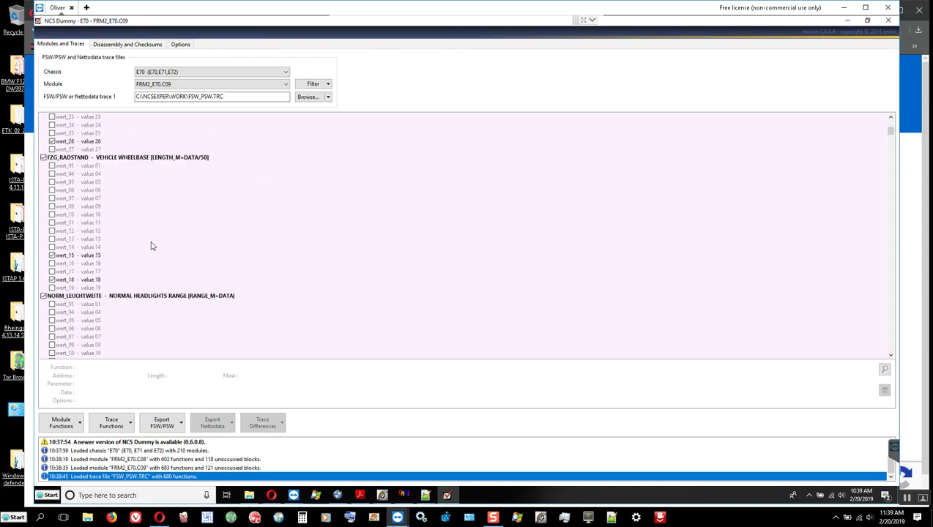
scroll(151, 246, "up", 4)
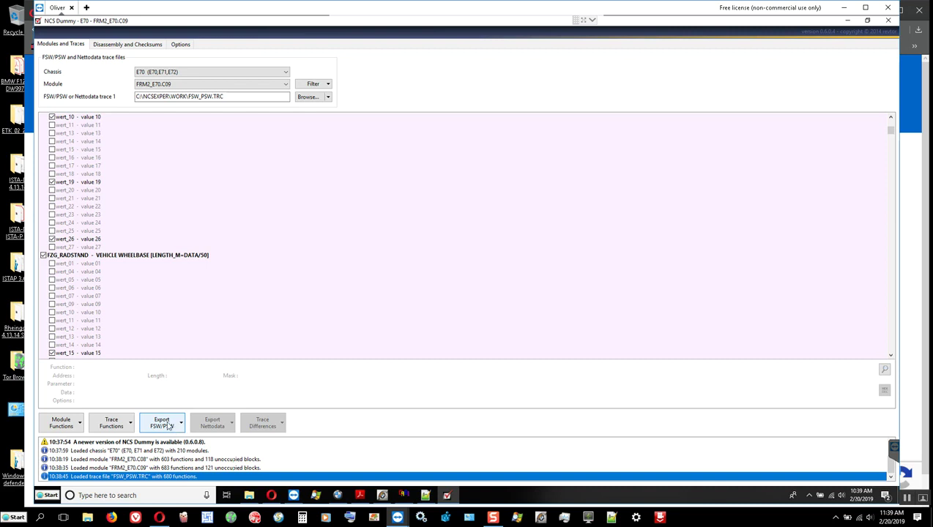
Export the trace to FSW_PSW.MAN and check the file briefly in Notepad++.
left_click(164, 429)
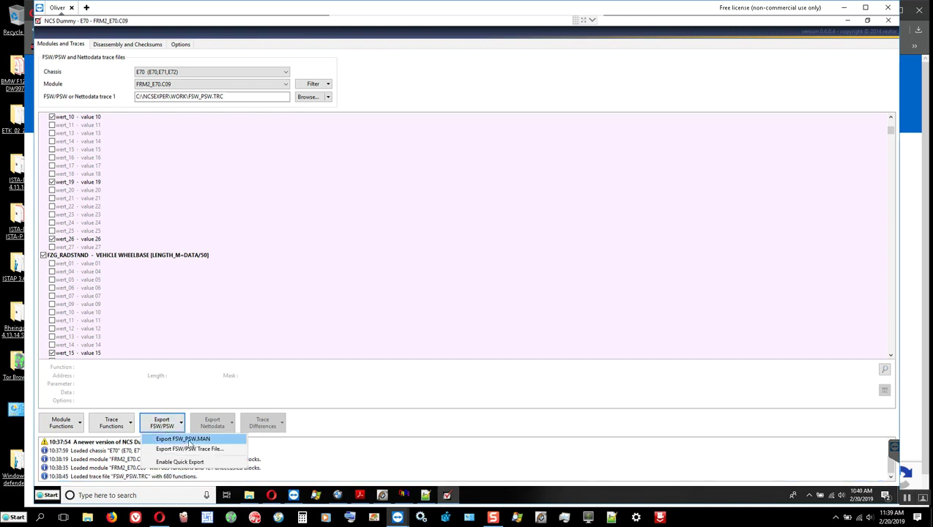
left_click(198, 440)
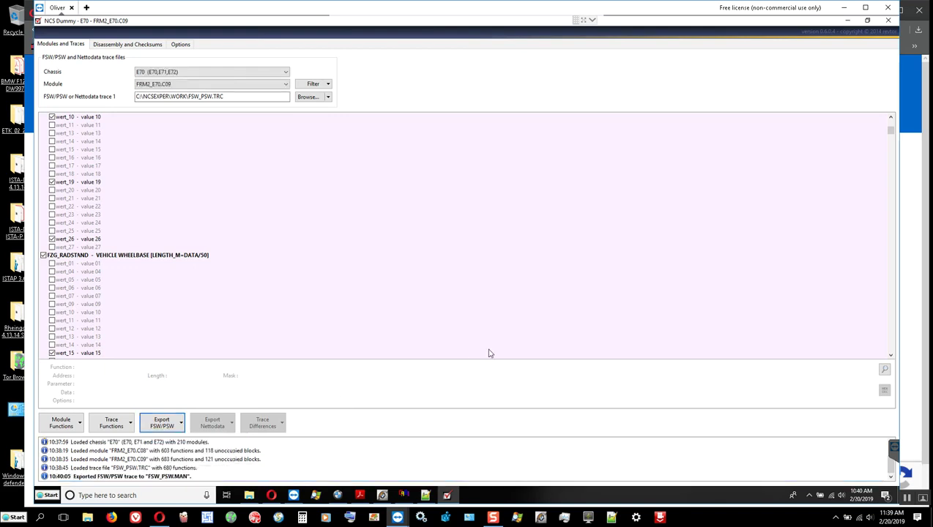
left_click(249, 495)
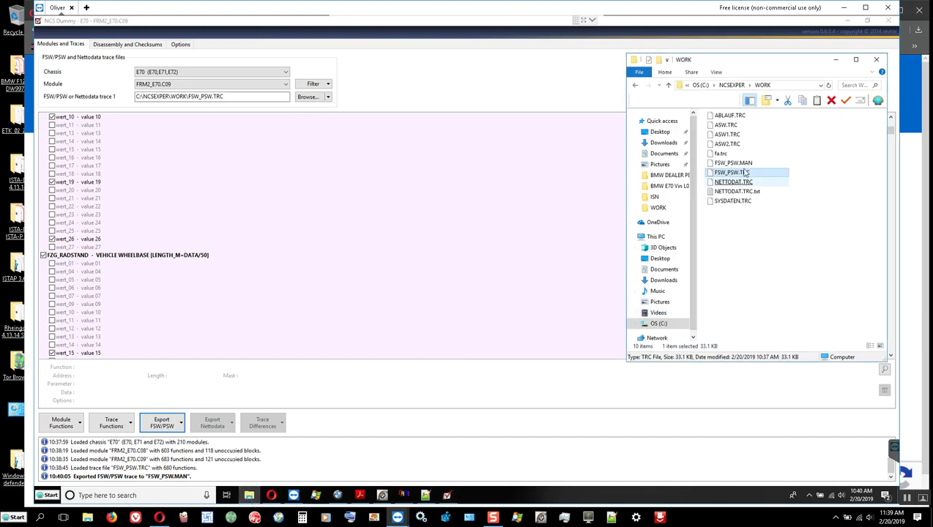
right_click(743, 163)
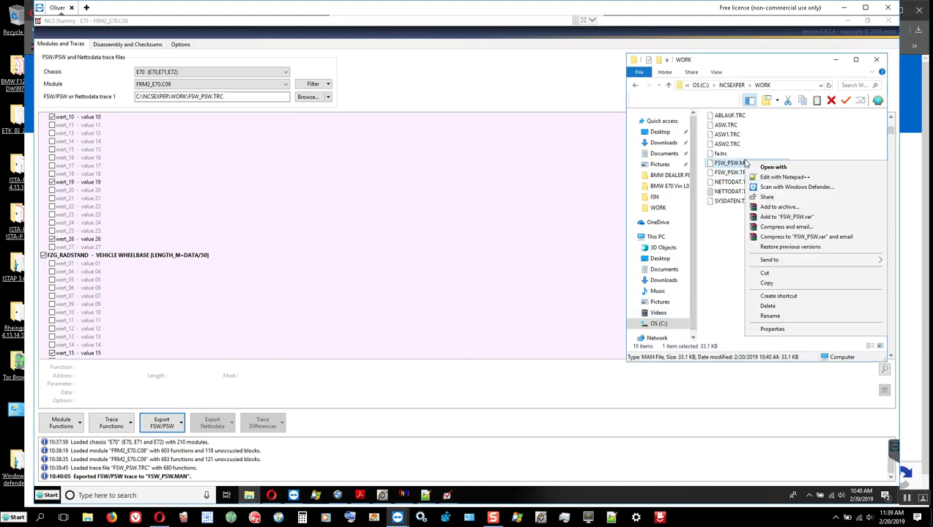
left_click(807, 178)
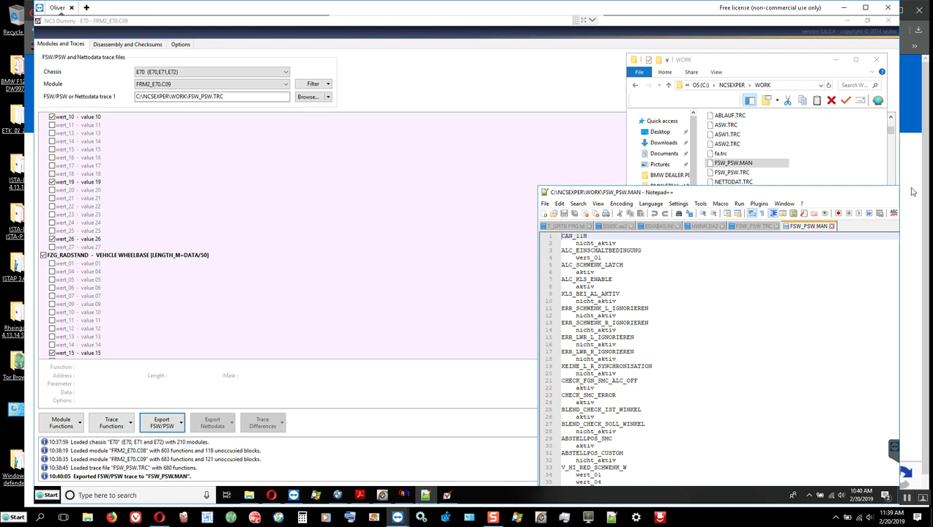
left_click_drag(854, 193, 727, 190)
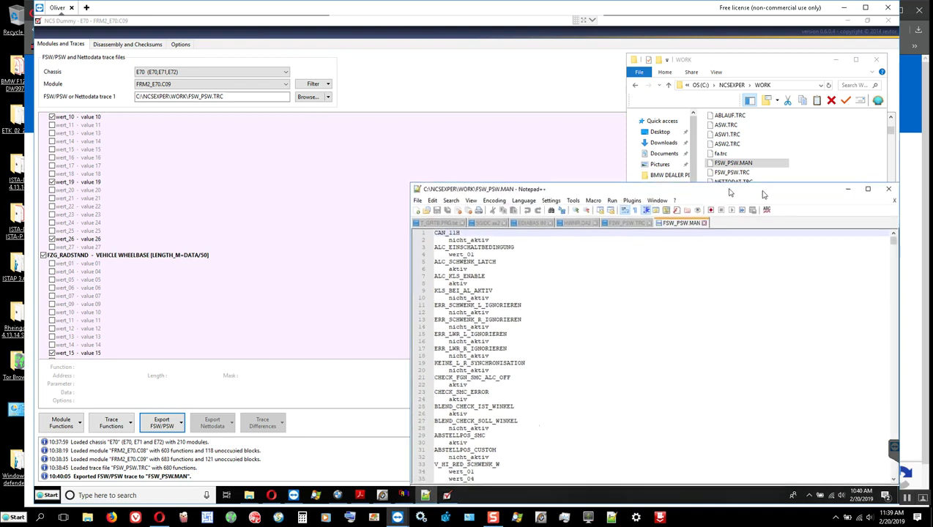
left_click(887, 189)
Close the WORK folder and NCS Dummy, keeping FSW_PSW.MAN without emptying it.
left_click(837, 61)
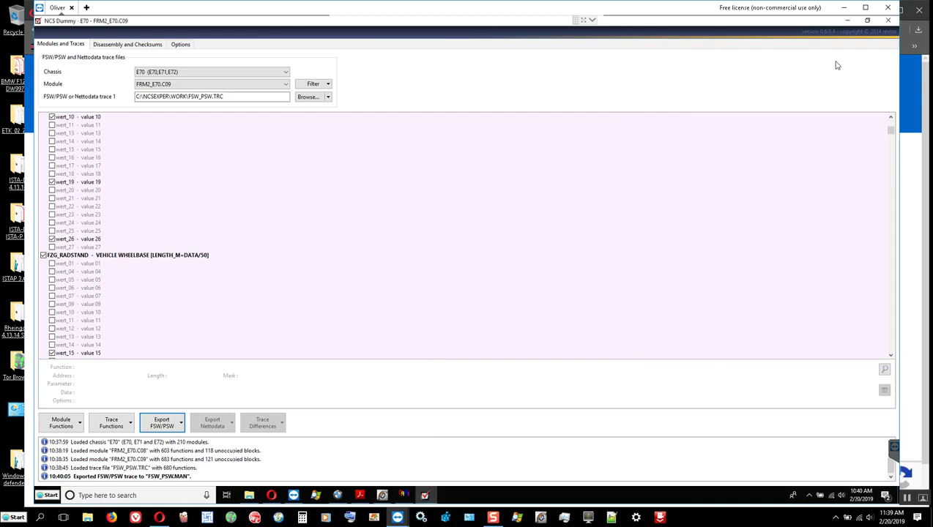
left_click(886, 23)
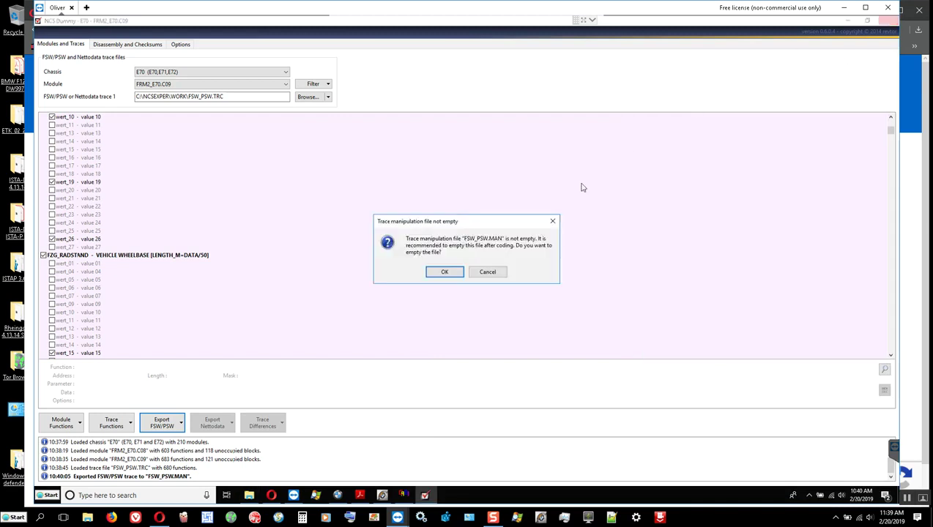
left_click(488, 273)
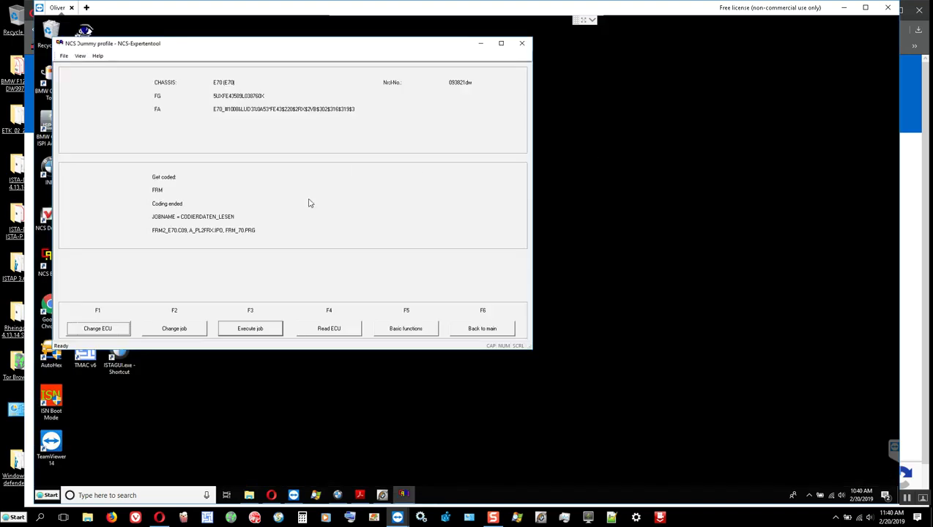
Run the FRM coding-data read, then switch the job to SG_CODIEREN and execute it.
left_click(257, 330)
left_click(179, 330)
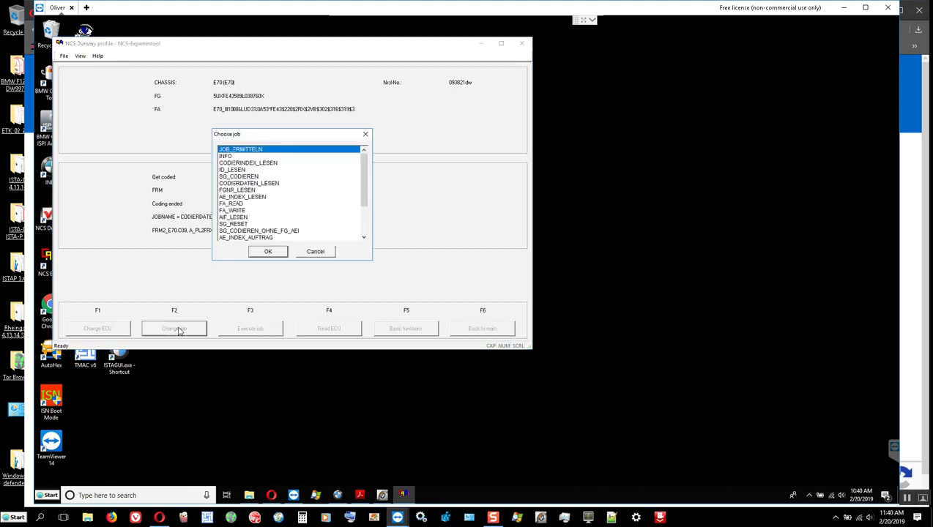
left_click_drag(235, 135, 305, 150)
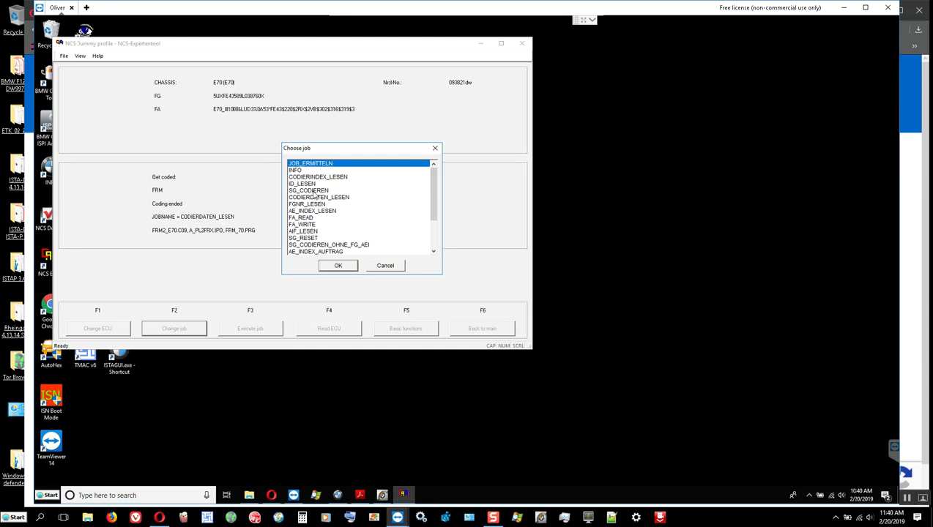
left_click(313, 191)
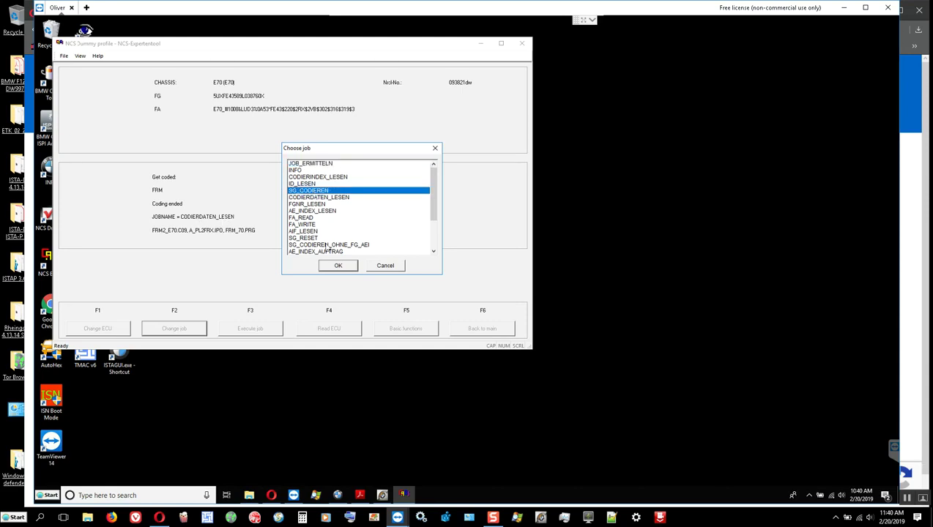
left_click(337, 267)
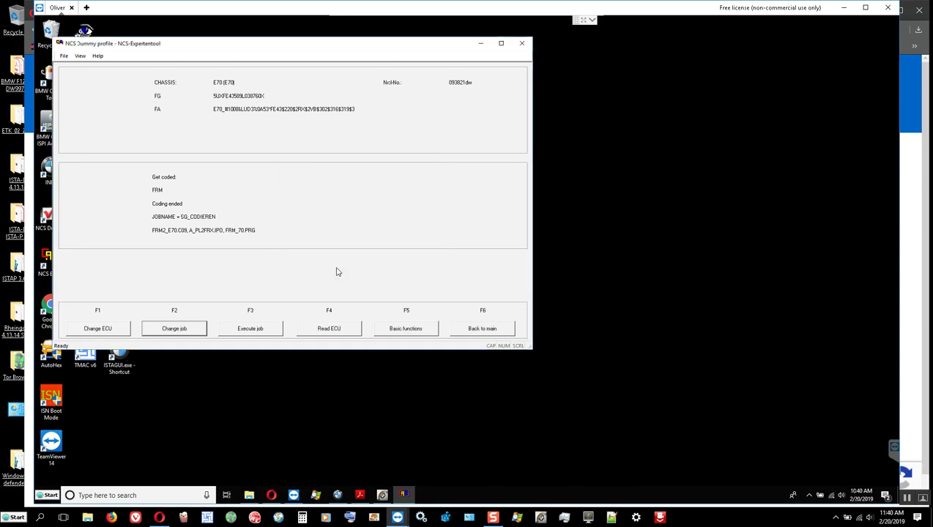
left_click(259, 329)
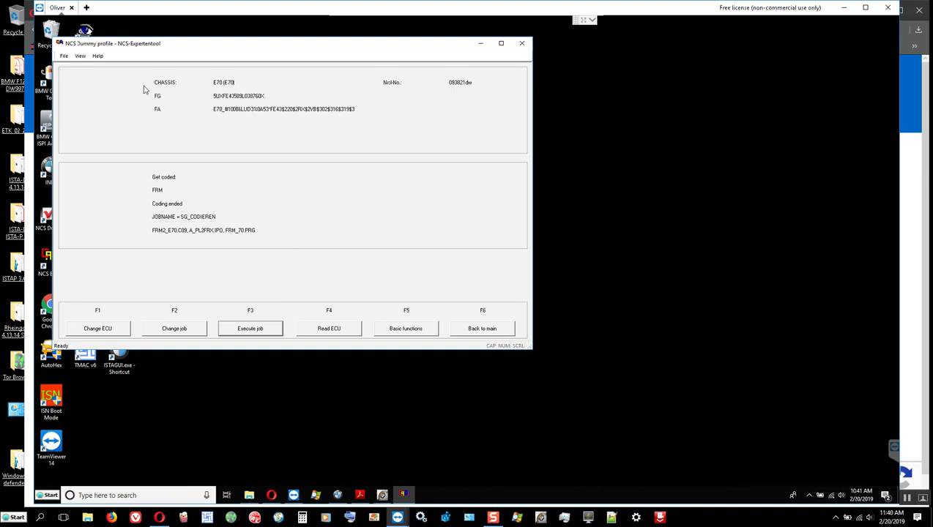
Move the NCS Expert window aside once SG_CODIEREN reports Coding ended.
left_click_drag(130, 50, 236, 65)
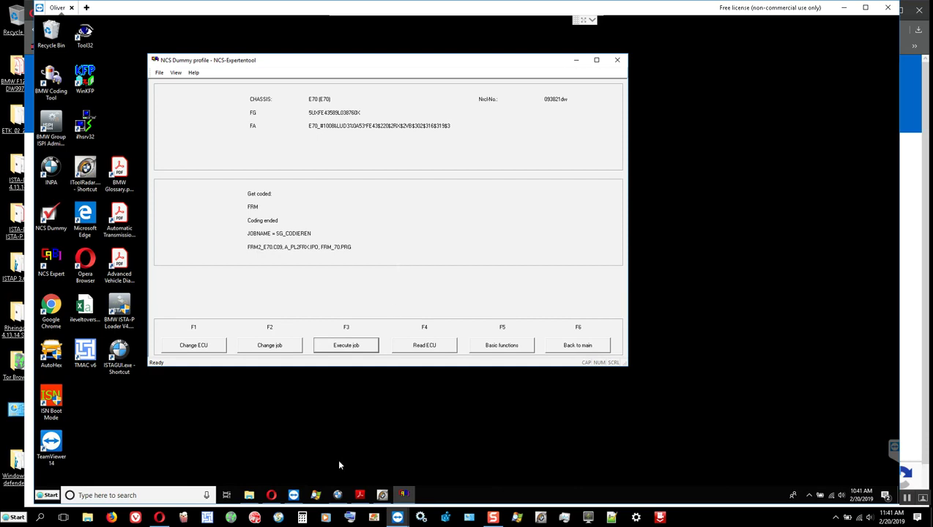
Minimize ITool Radar, browse File Explorer to C:\EDIABAS\Bin and open EDIABAS.INI's context menu.
left_click(382, 496)
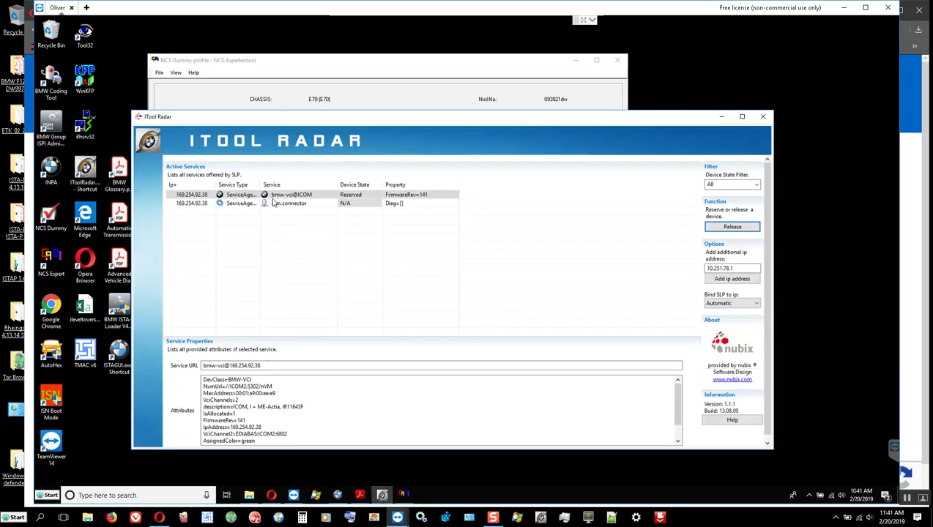
left_click(722, 117)
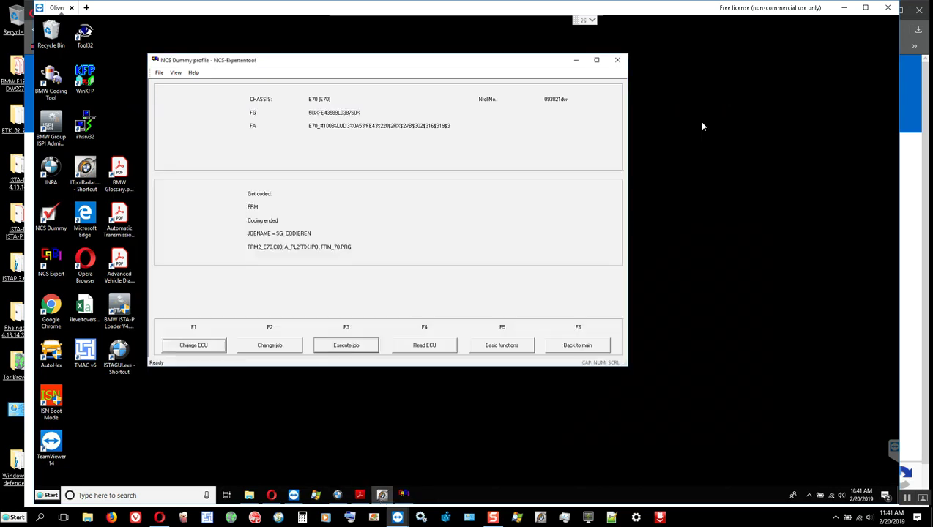
left_click(248, 496)
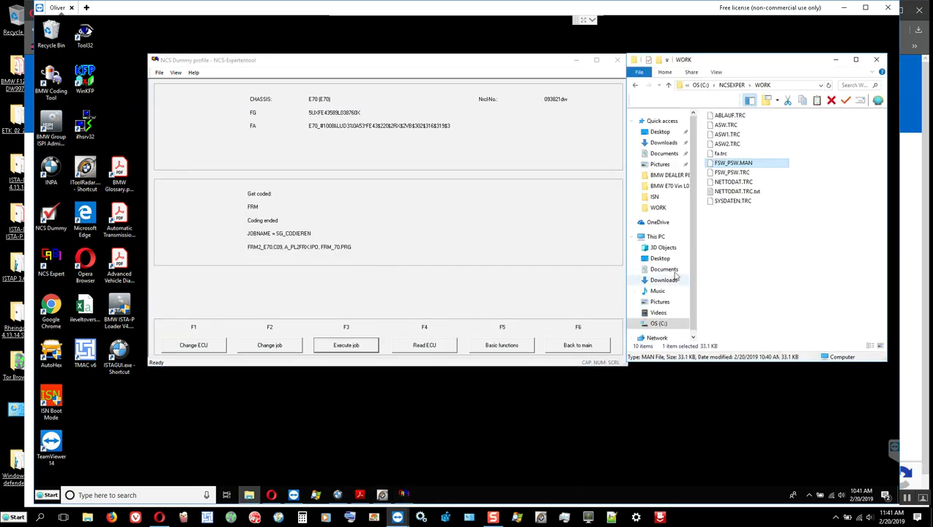
left_click(669, 86)
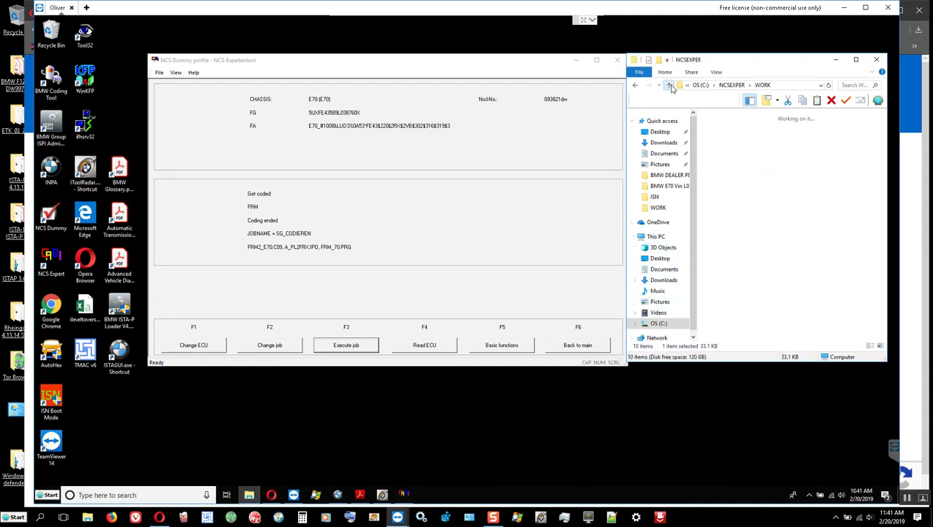
left_click(669, 86)
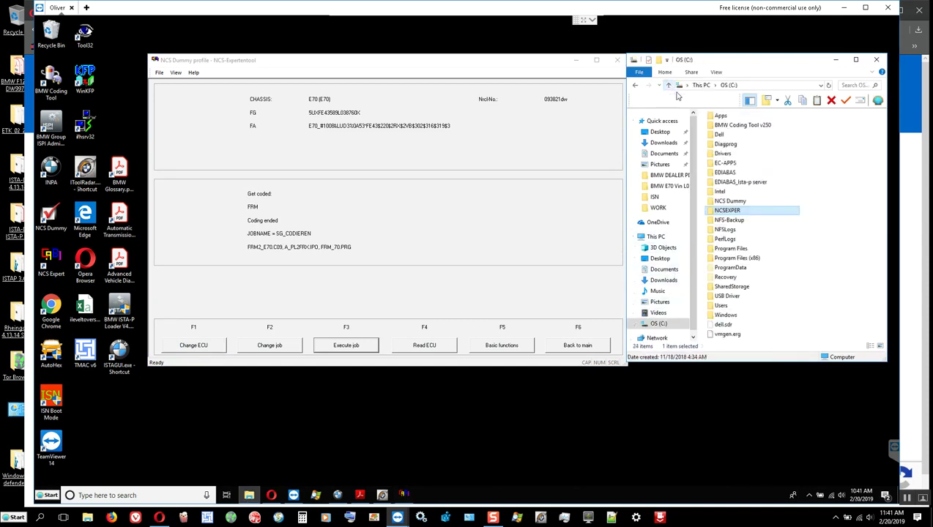
double_click(726, 167)
double_click(722, 125)
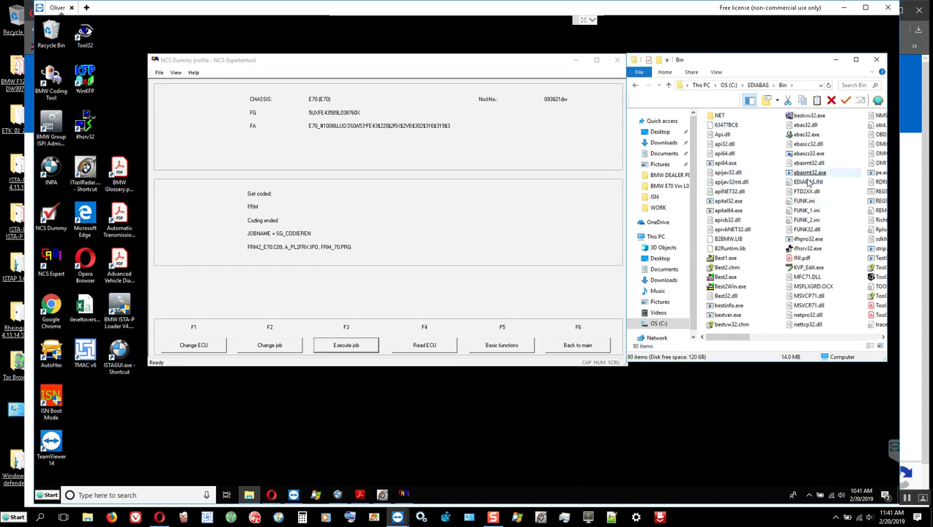
right_click(806, 182)
Open EDIABAS.INI in Notepad++ and check the Interface is set to REMOTE.
left_click(825, 215)
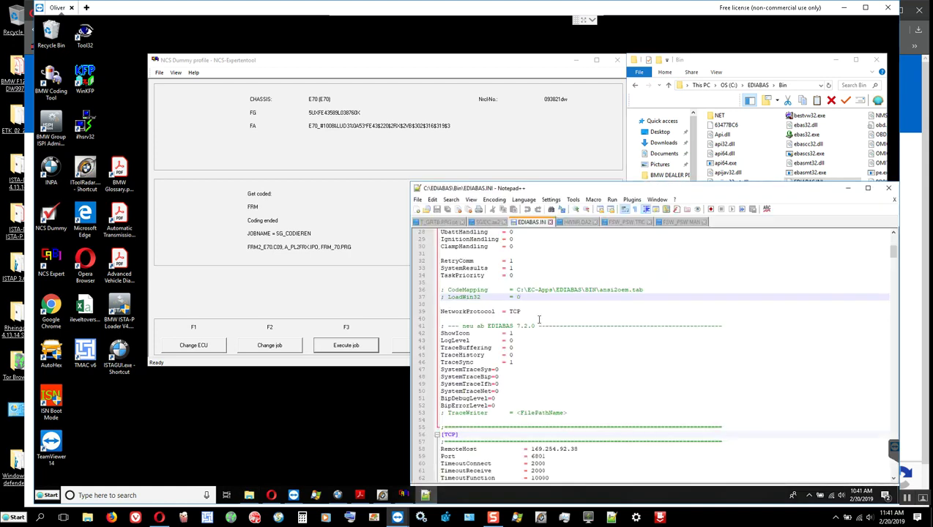
scroll(542, 293, "up", 9)
double_click(521, 282)
scroll(524, 282, "down", 5)
scroll(524, 282, "down", 8)
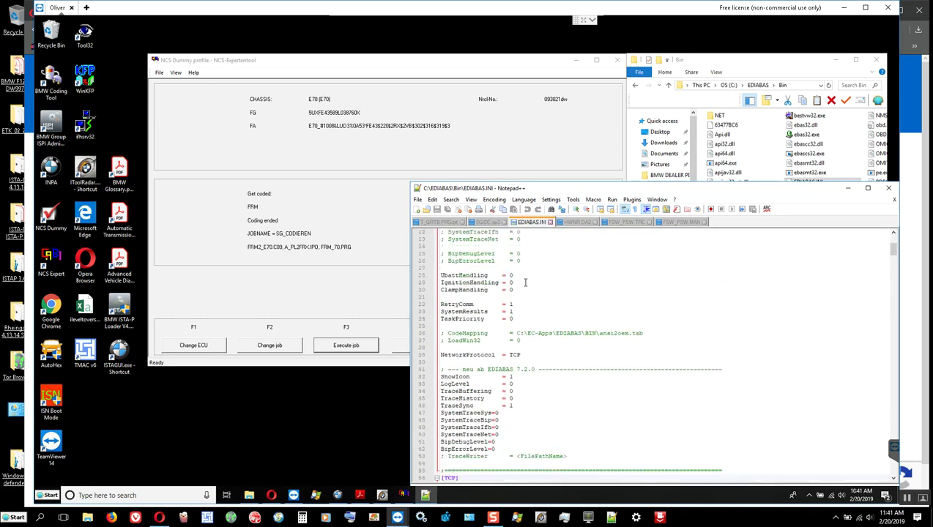
Check RemoteHost 169.254.92.38 and Port 6801 under [TCP], then close Notepad++ unchanged.
left_click(570, 362)
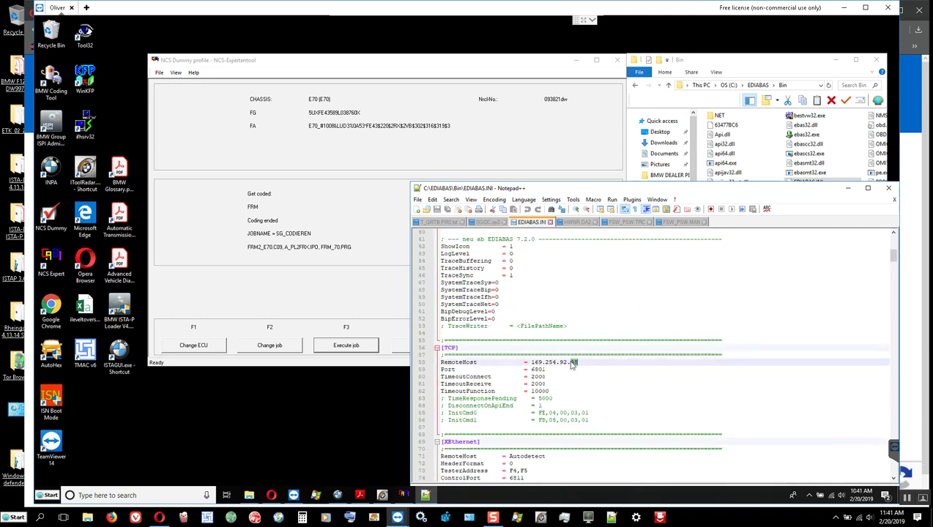
triple_click(570, 362)
left_click(560, 362)
double_click(541, 369)
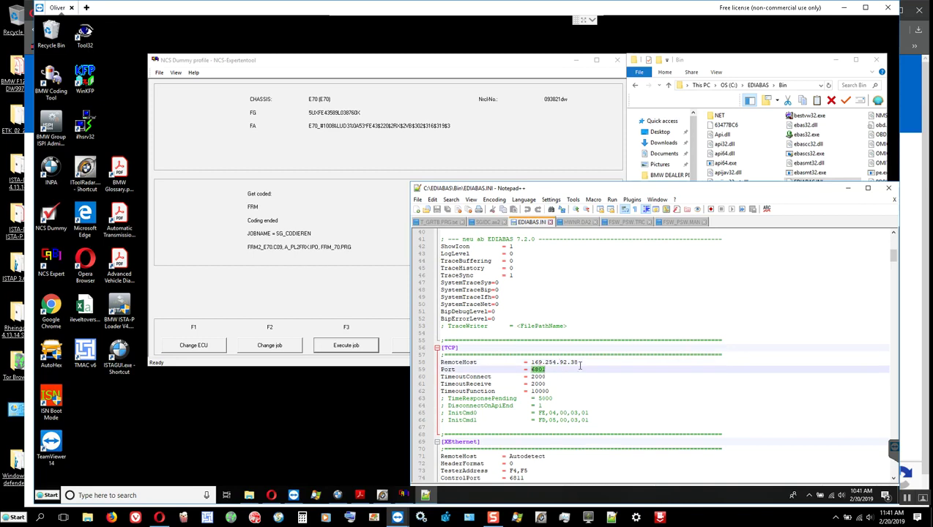
left_click(419, 201)
left_click(725, 305)
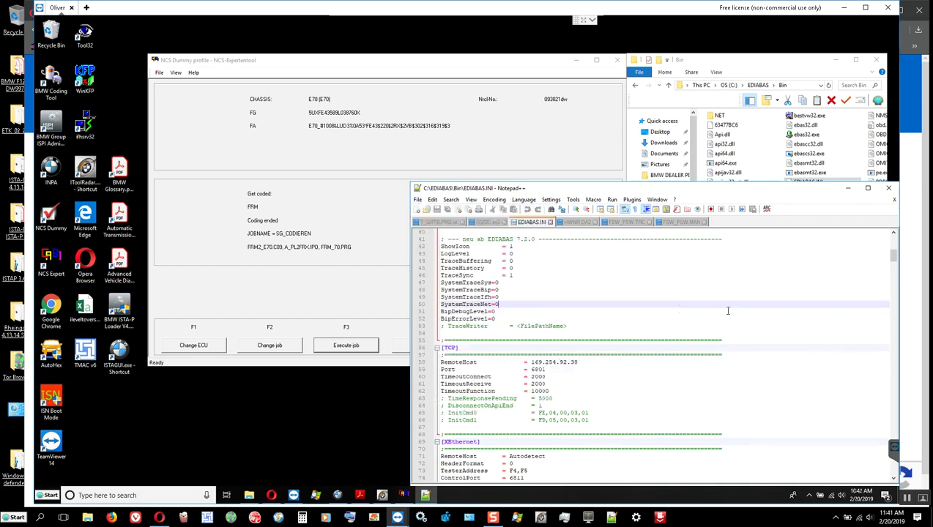
left_click(893, 190)
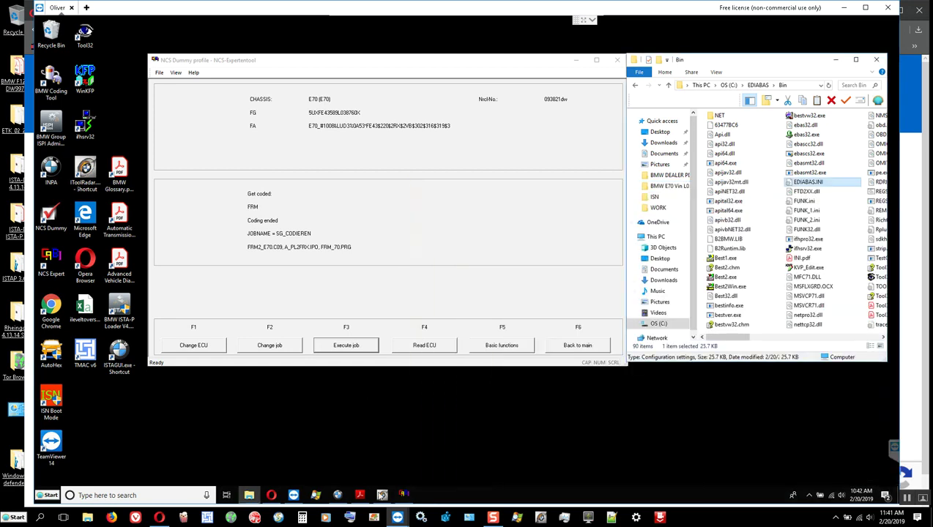
Release and re-reserve the bmw-vci@ICOM interface in ITool Radar, then minimize it.
left_click(382, 496)
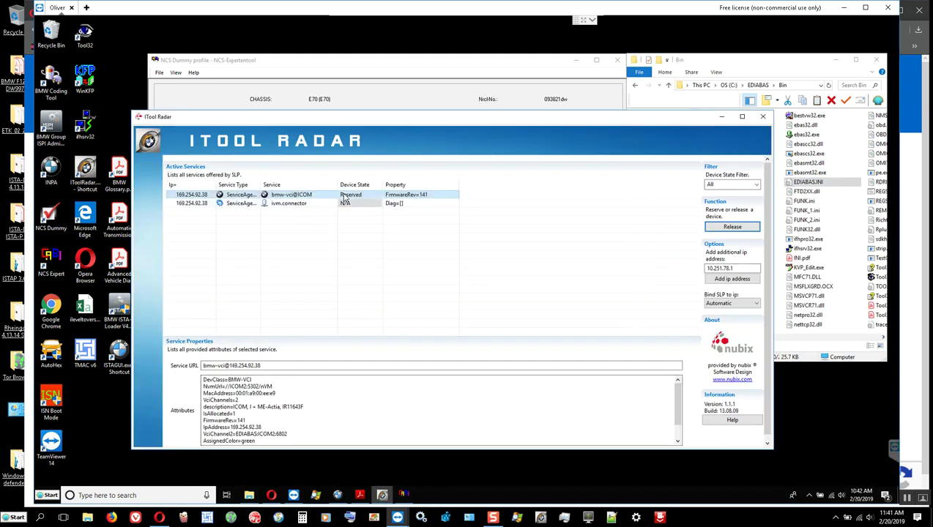
left_click(730, 228)
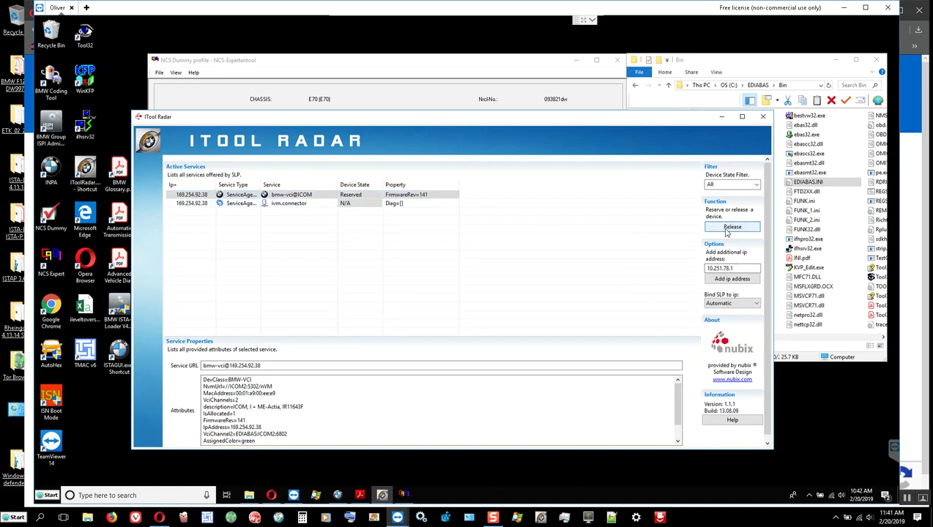
left_click(730, 227)
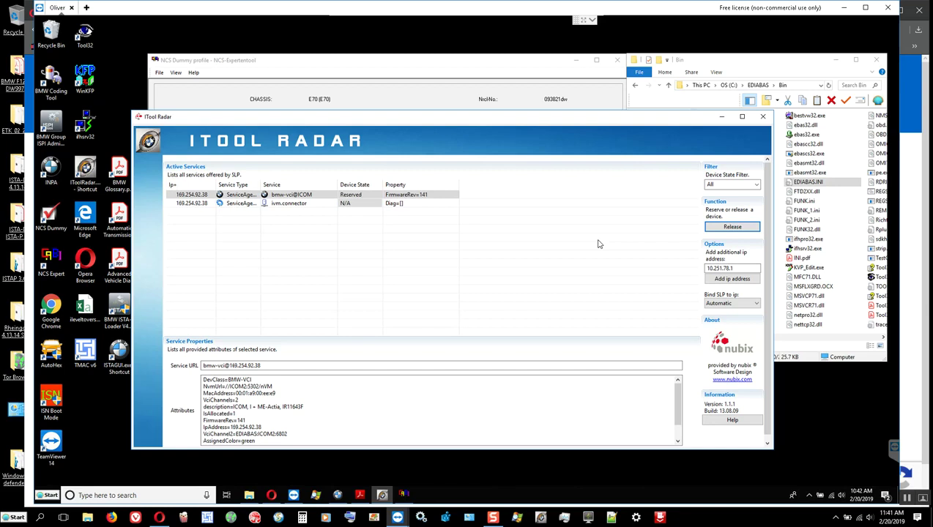
left_click(721, 117)
double_click(821, 184)
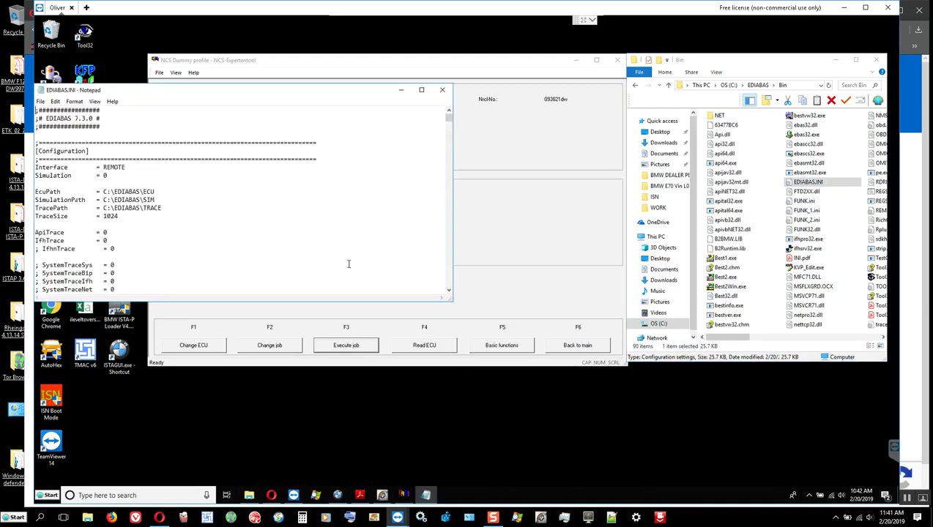
scroll(156, 220, "down", 1)
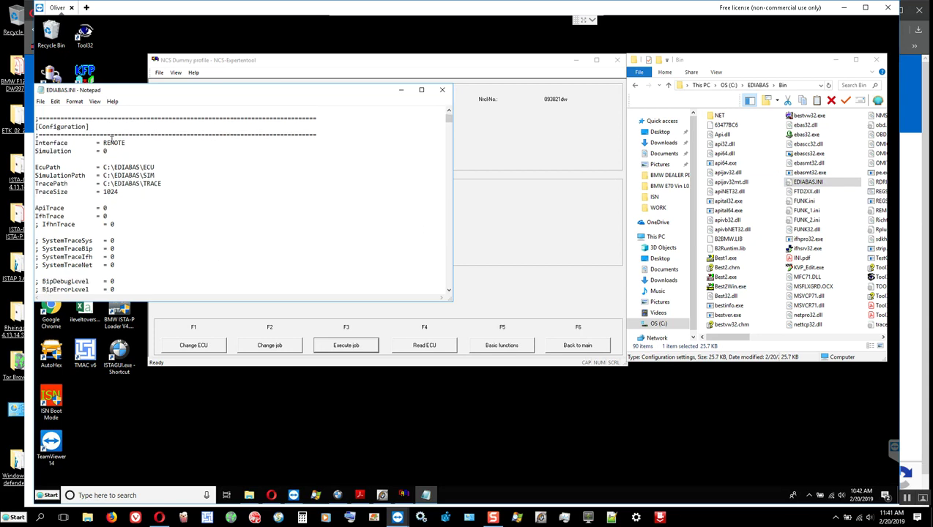
double_click(114, 142)
scroll(123, 205, "down", 5)
scroll(123, 205, "down", 7)
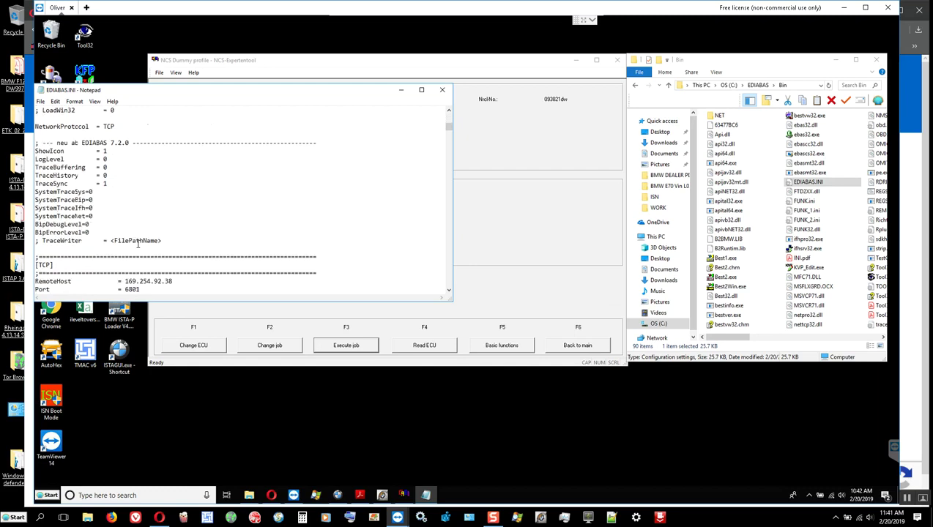
double_click(157, 256)
left_click(157, 257)
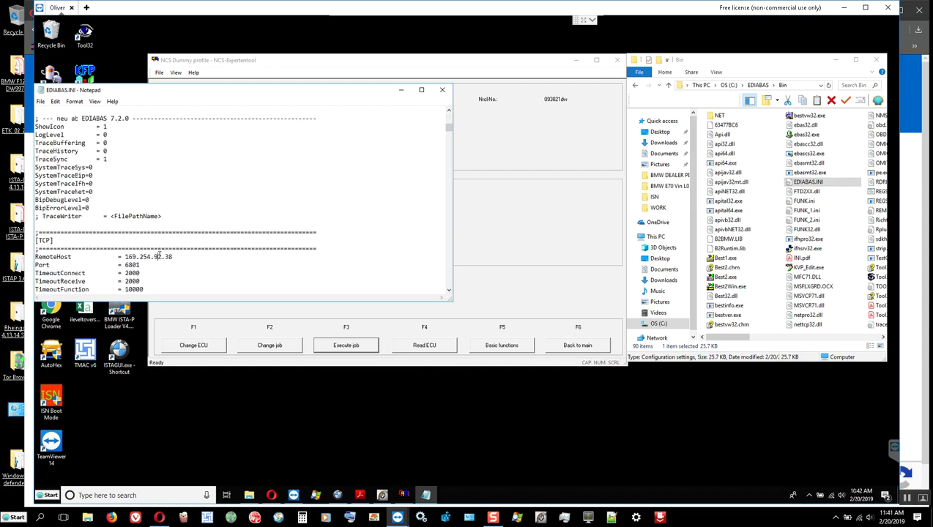
left_click(442, 89)
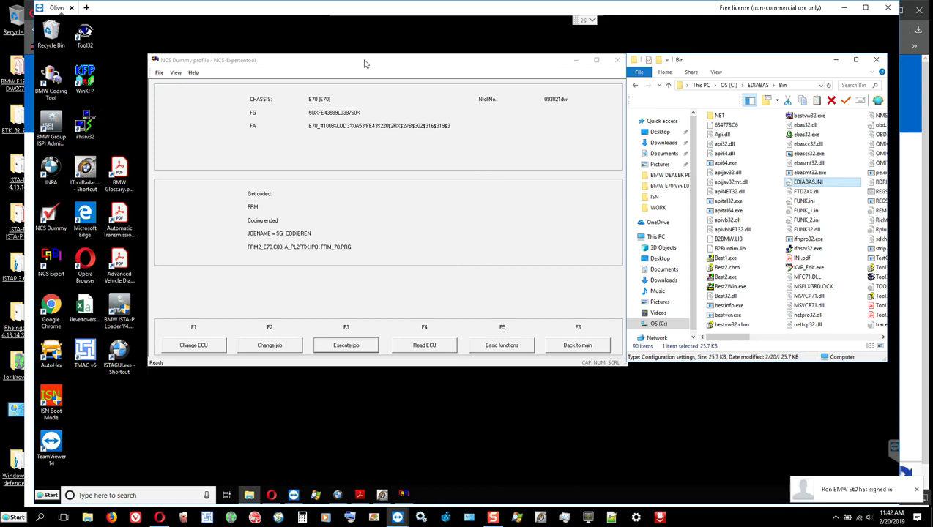
Shift the NCS window slightly and return to the main NCS Expert menu.
left_click_drag(364, 63, 359, 72)
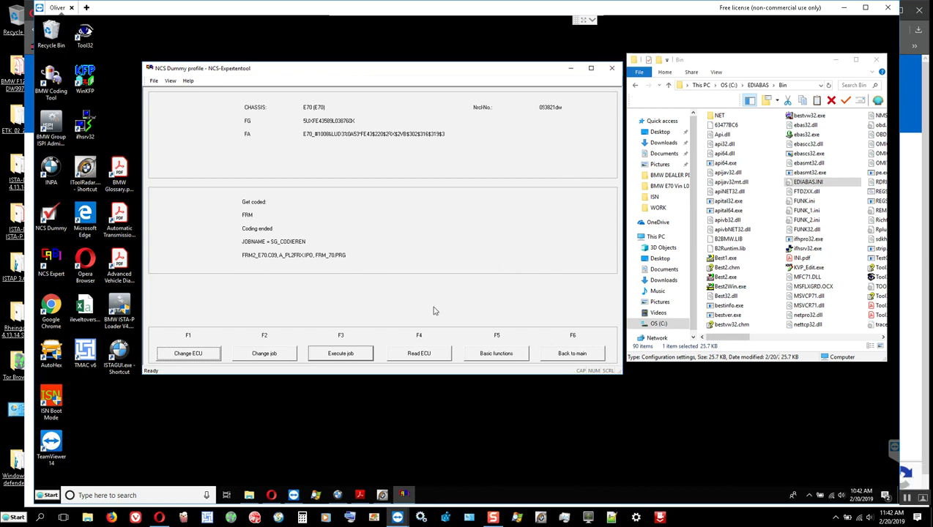
left_click(571, 354)
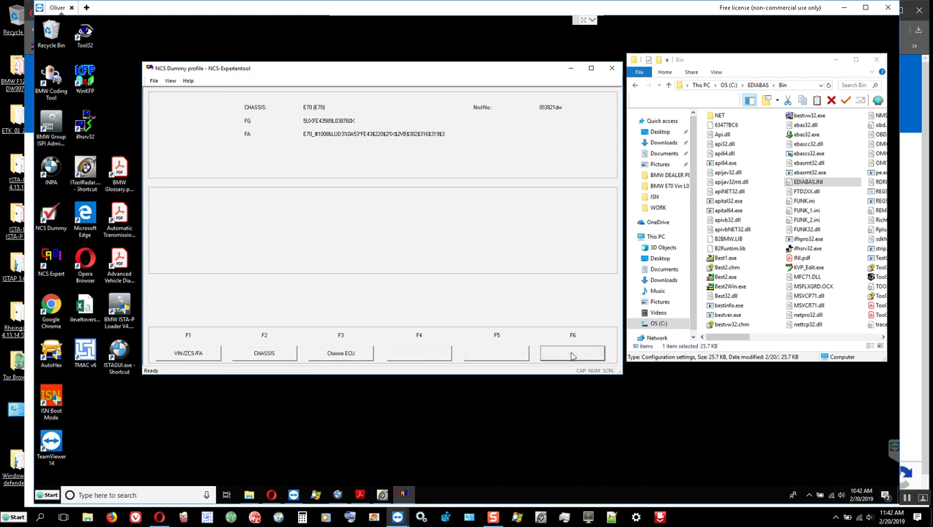
Start FA entry for chassis E70, copy the VIN, and accept it with checksum calculation.
left_click(188, 355)
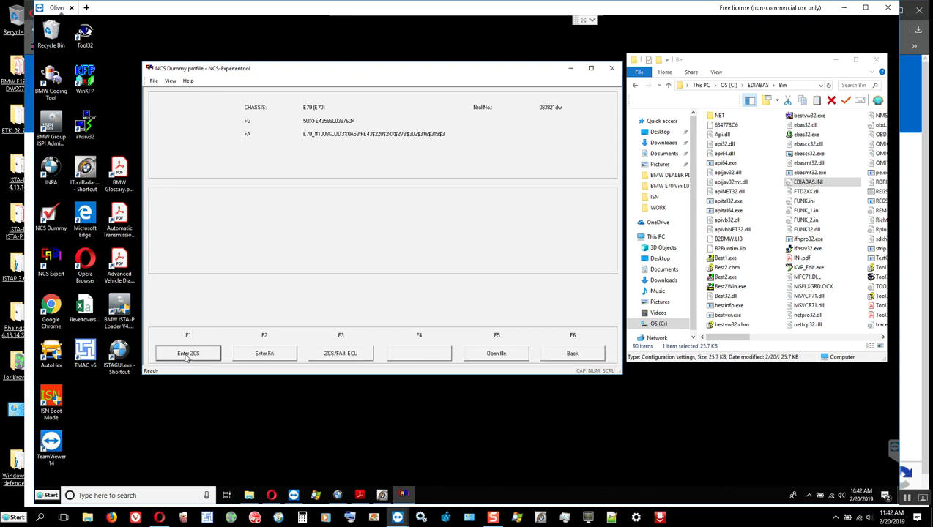
left_click(264, 358)
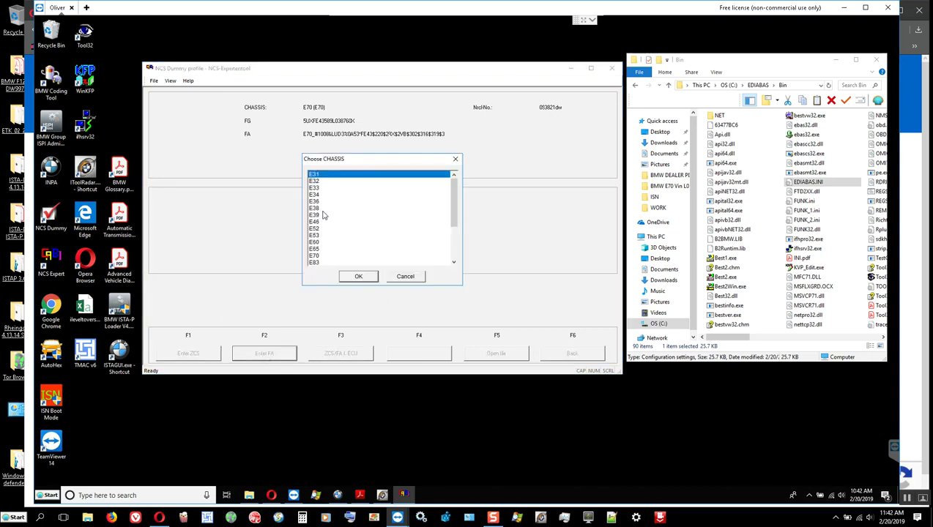
left_click(311, 255)
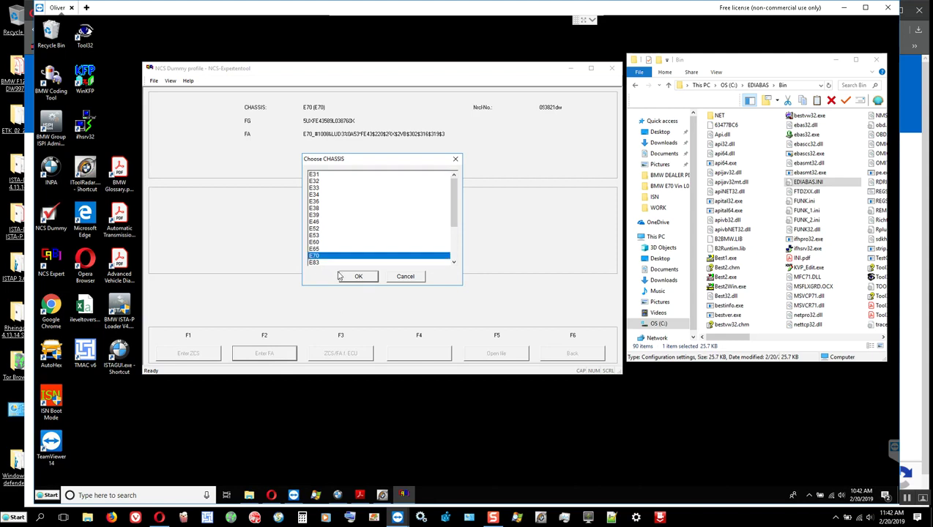
left_click(356, 276)
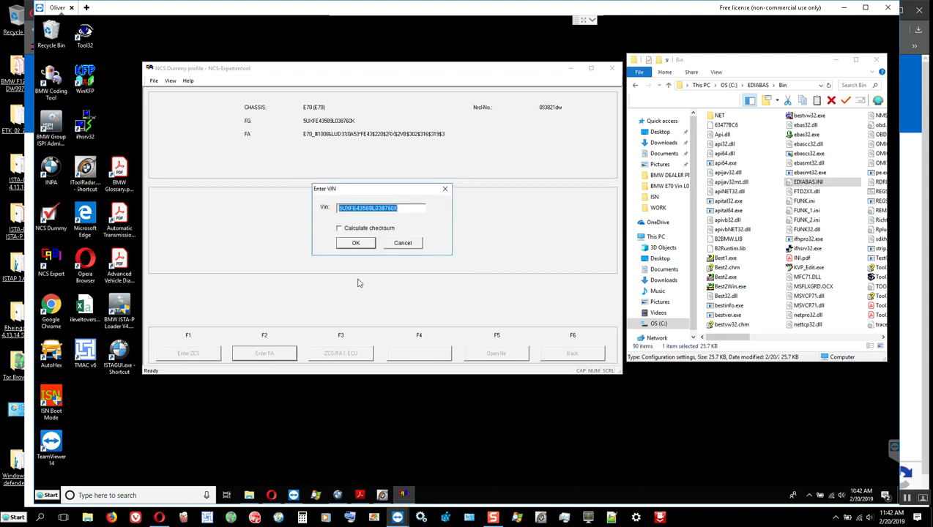
right_click(393, 208)
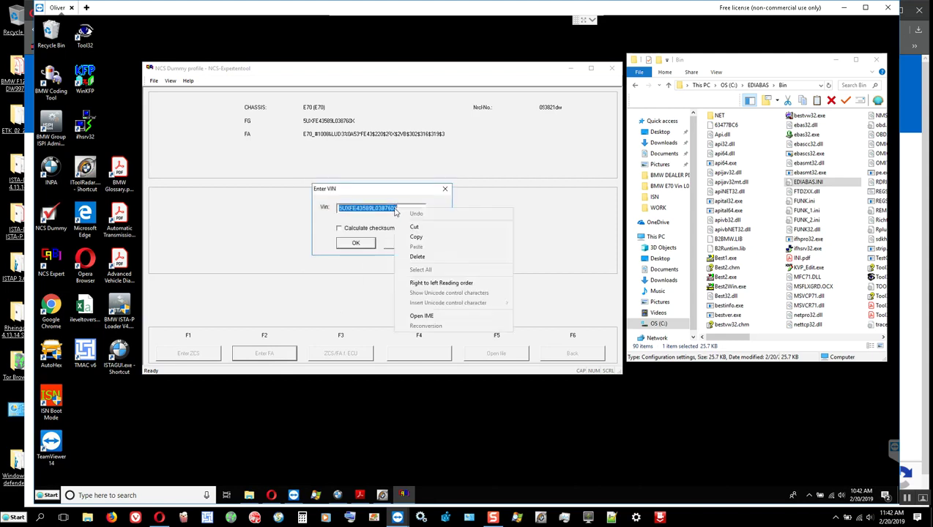
left_click(462, 238)
left_click(357, 229)
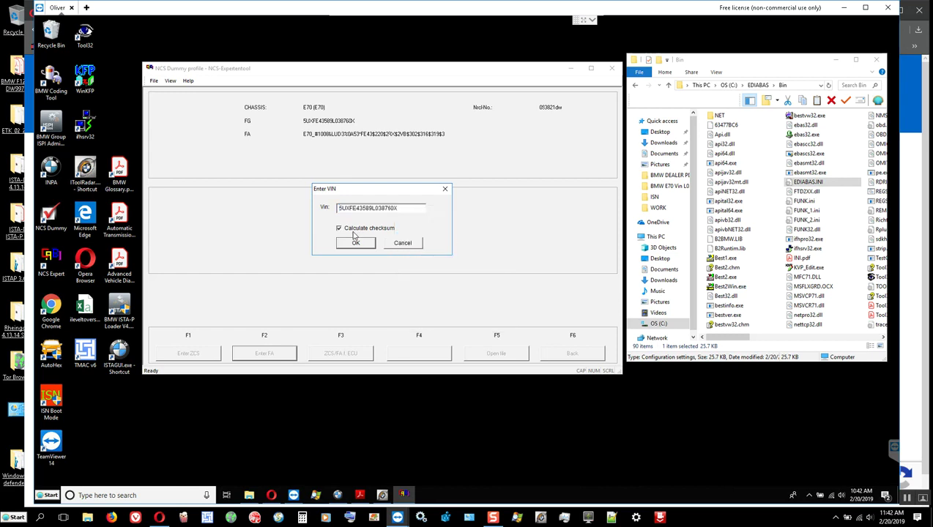
left_click(356, 243)
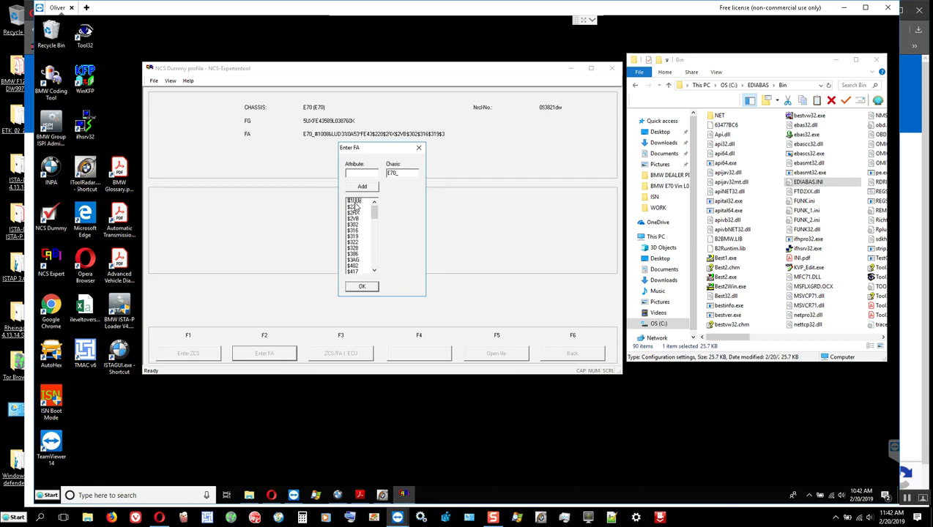
Scroll through the E70 FA attribute list and back, then go to the BMW DEALER PDF folder.
scroll(356, 208, "down", 5)
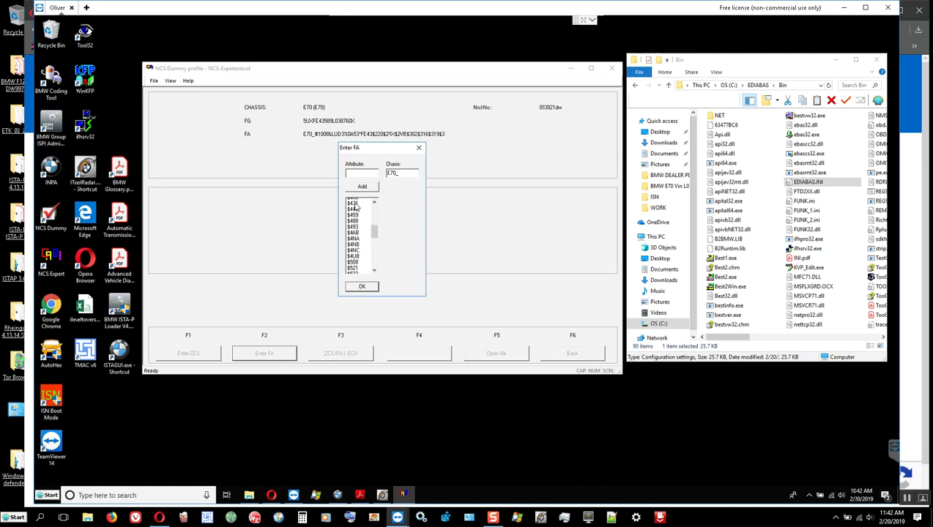
scroll(356, 208, "down", 8)
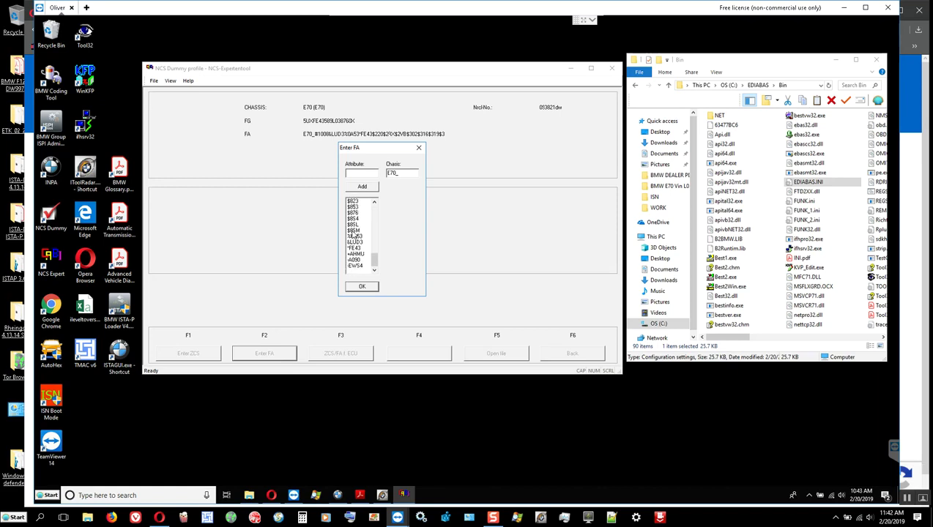
scroll(352, 233, "up", 9)
scroll(352, 233, "up", 7)
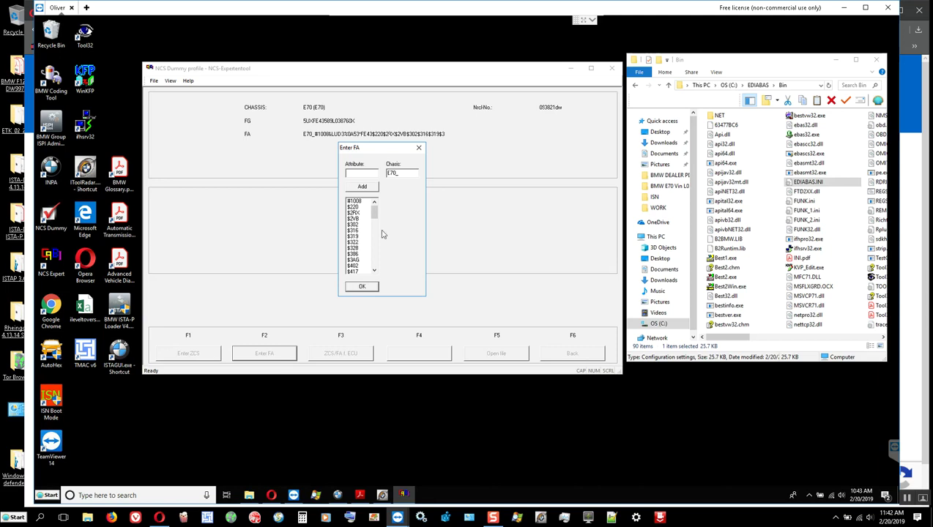
left_click(670, 176)
Create a new text document in the BMW E70 Vin folder, named with the copied VIN.
left_click(670, 186)
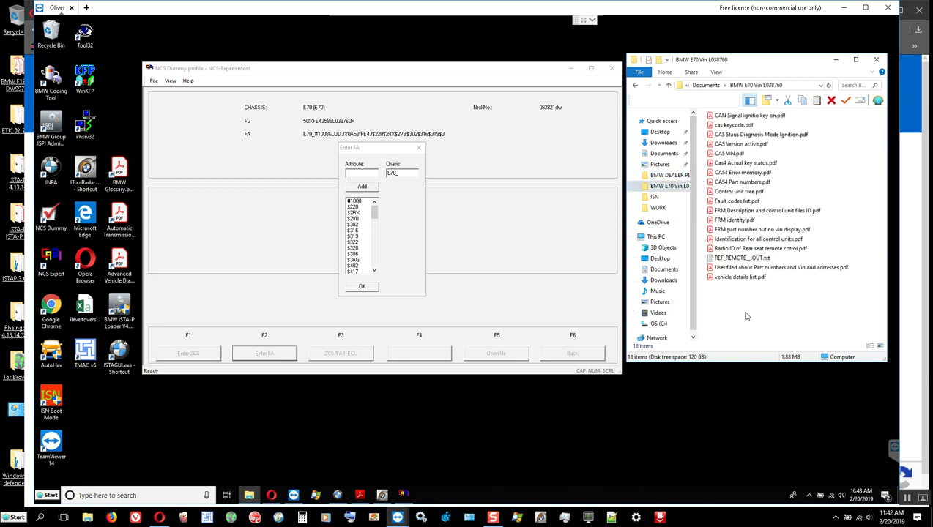
right_click(743, 316)
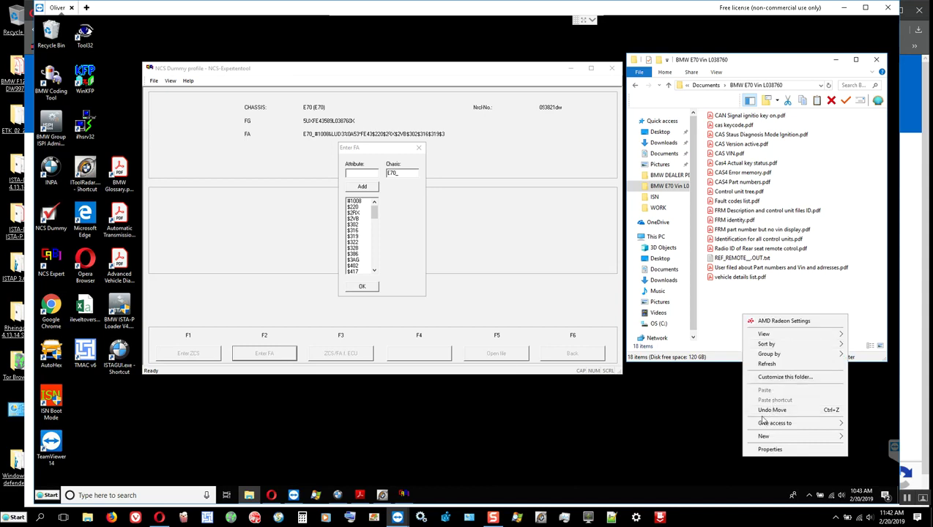
mouse_move(767, 437)
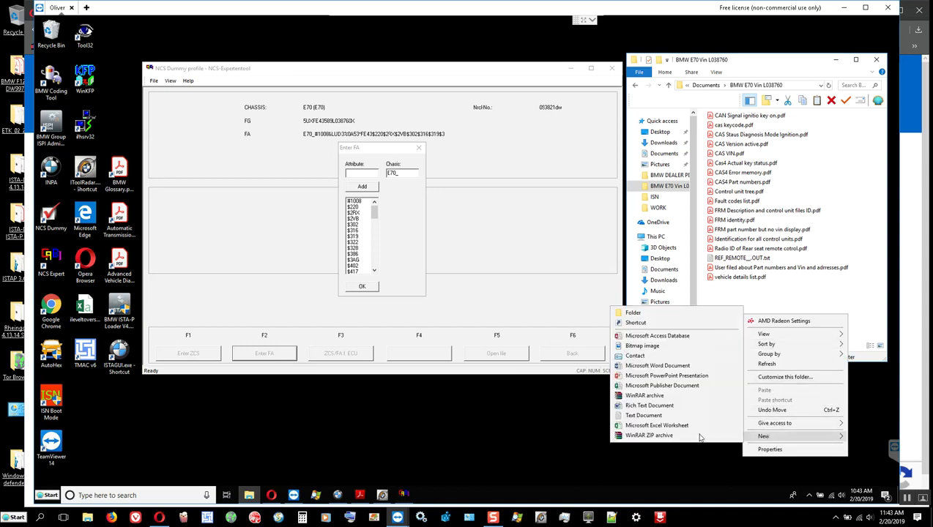
left_click(647, 415)
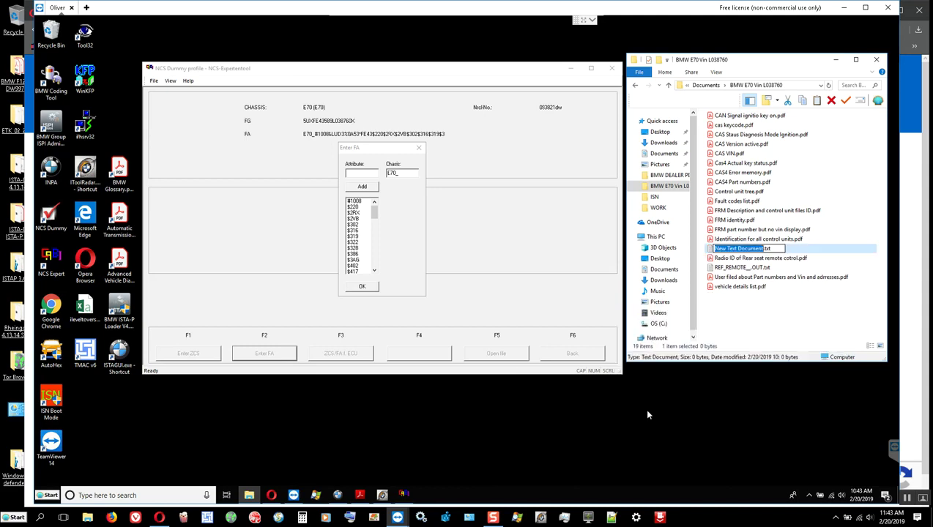
key("ctrl+v")
left_click(723, 320)
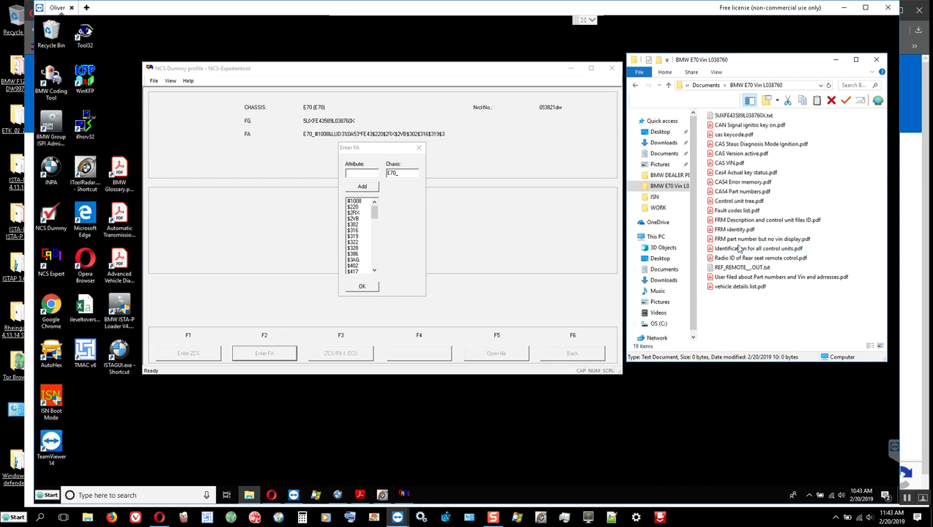
Write the VIN plus 'where x is the check didgit.' into the text file and save it.
double_click(735, 115)
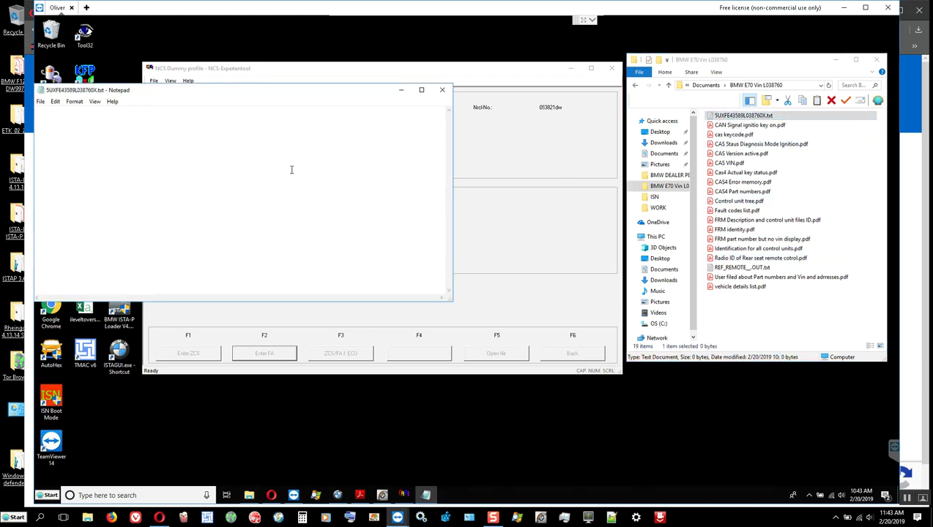
key("ctrl+v")
type("whe")
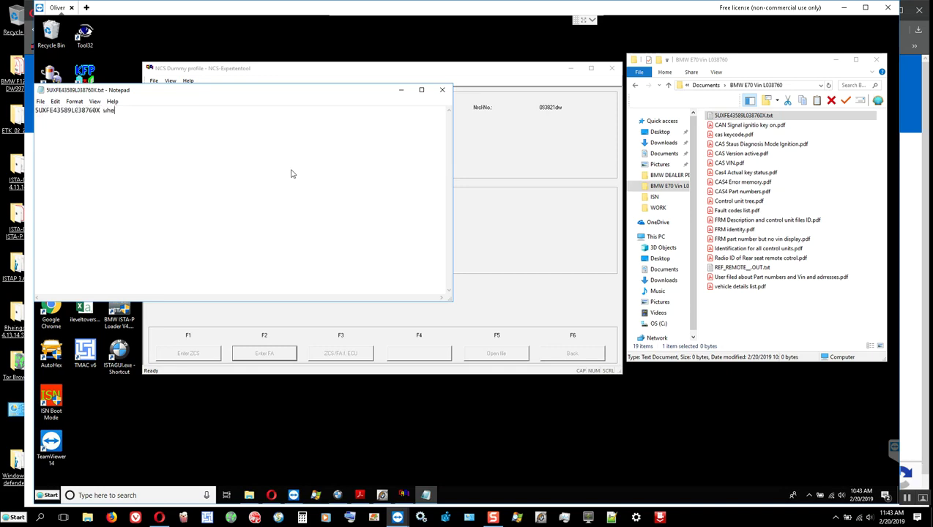
type("re x is the check didgit.")
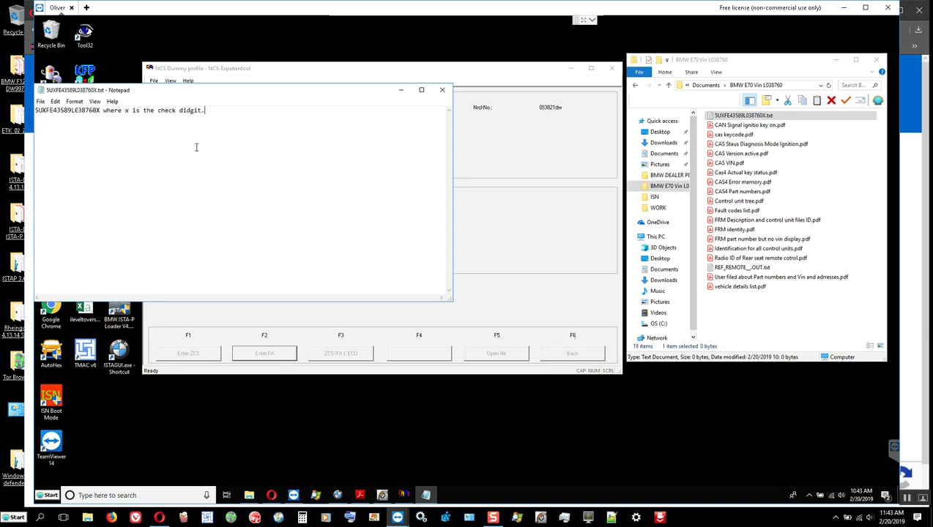
left_click_drag(105, 93, 246, 136)
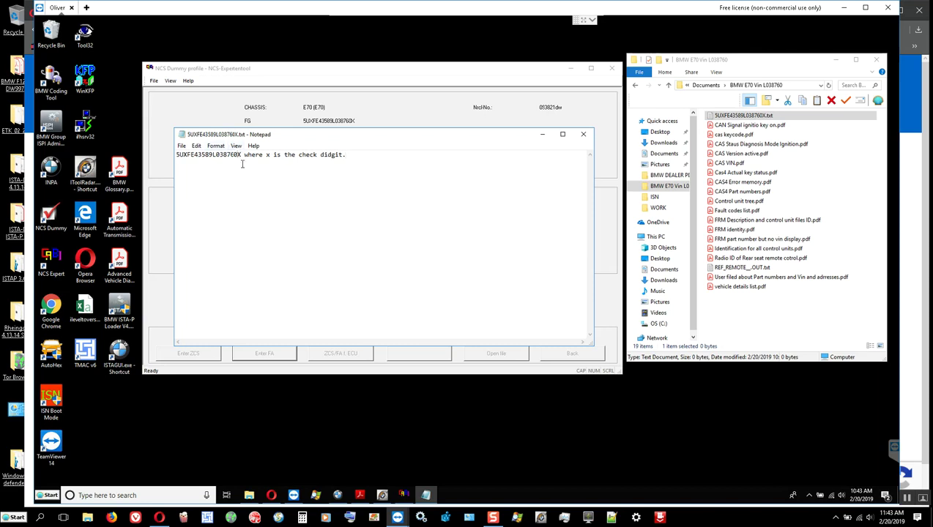
key("Left")
left_click(182, 146)
left_click(212, 179)
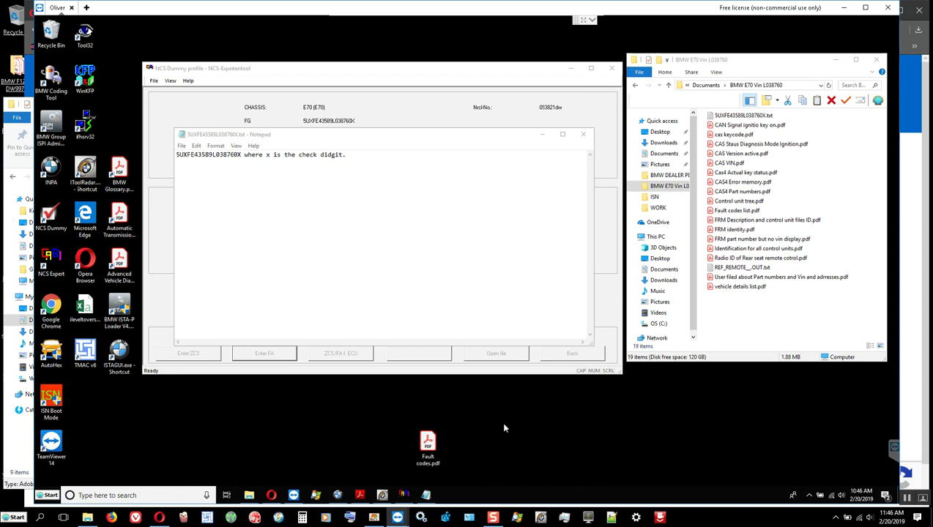
double_click(428, 447)
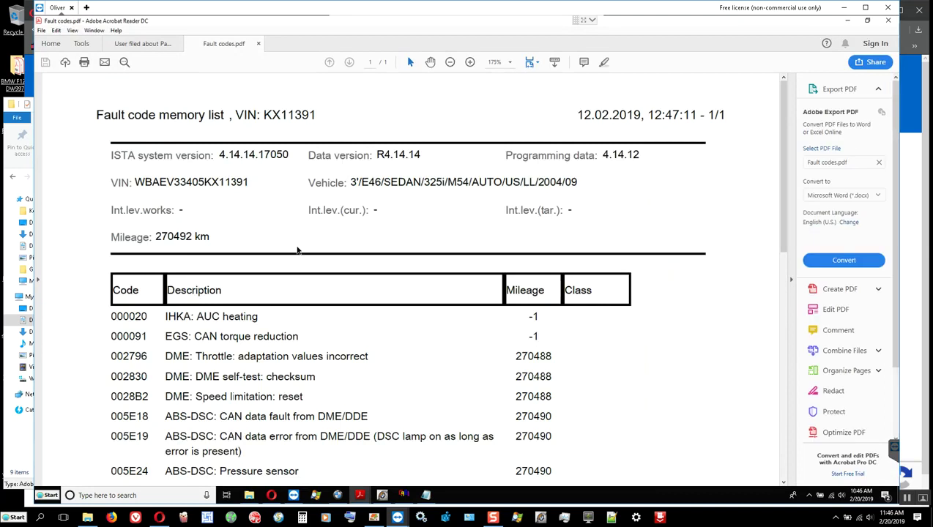
scroll(283, 272, "down", 2)
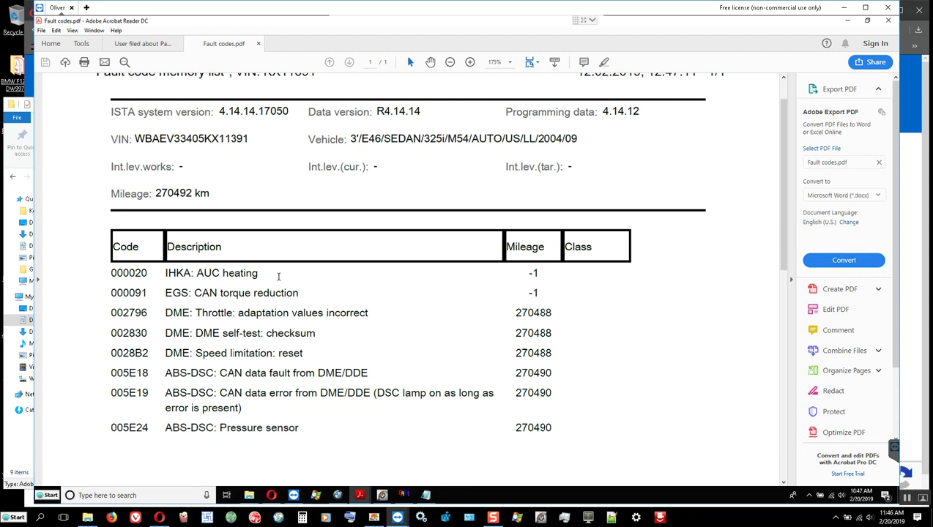
scroll(278, 276, "down", 1)
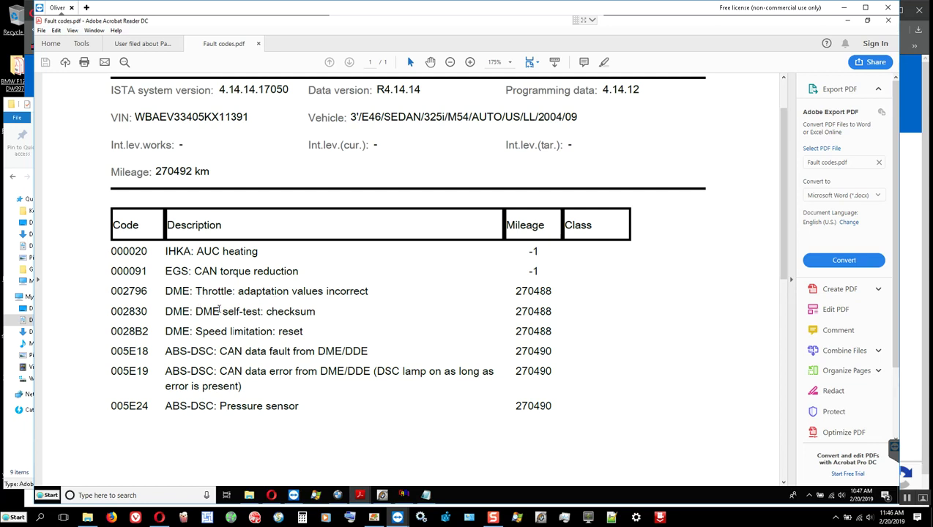
Select the word 'checksum' in the 002830 DME self-test fault row of Fault codes.pdf.
double_click(289, 311)
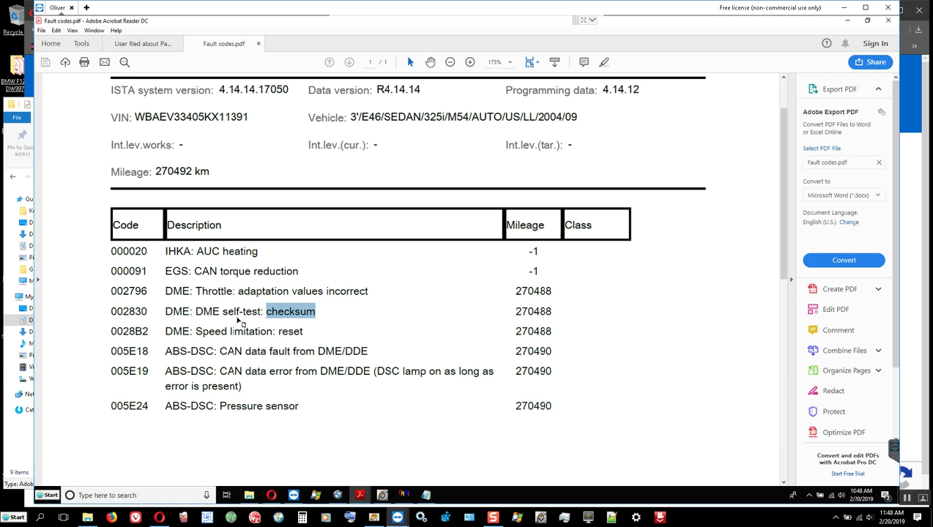
Briefly select the 002796 throttle adaptation fault row, then close the Fault codes.pdf window.
left_click(341, 312)
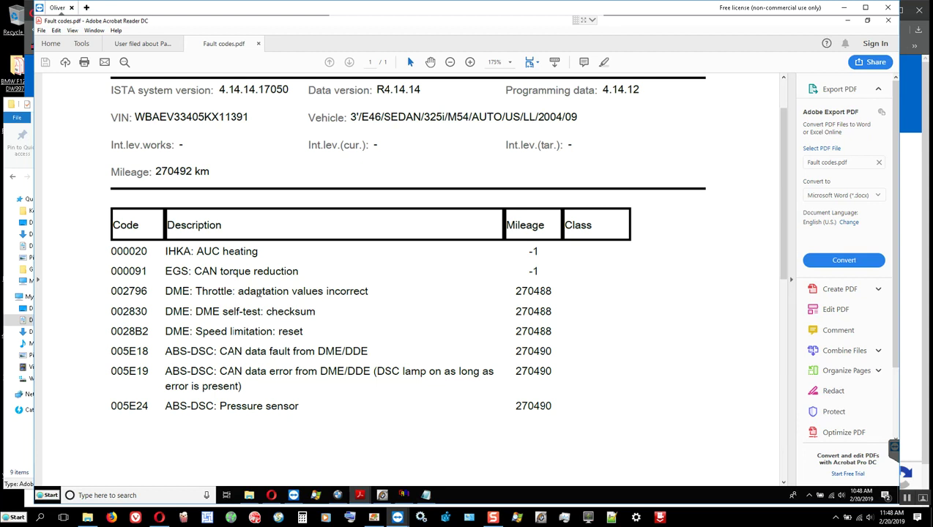
triple_click(260, 292)
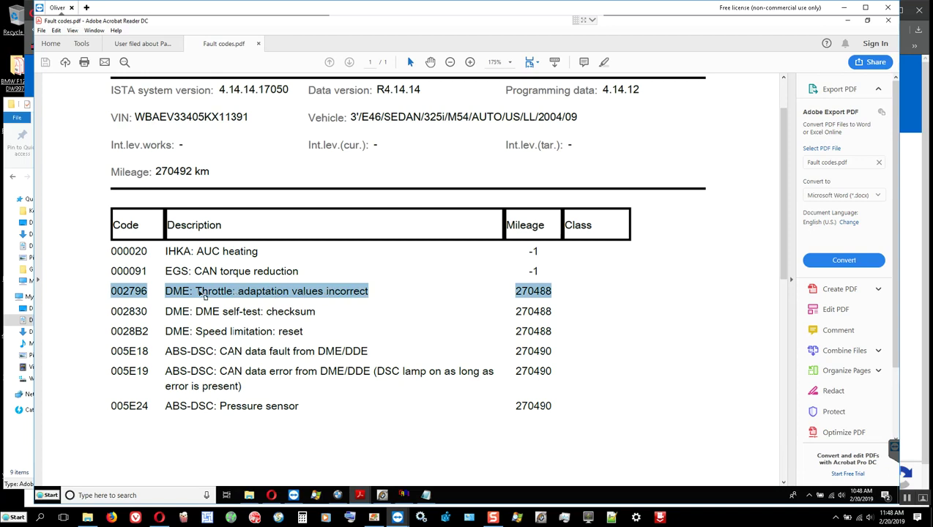
left_click(262, 308)
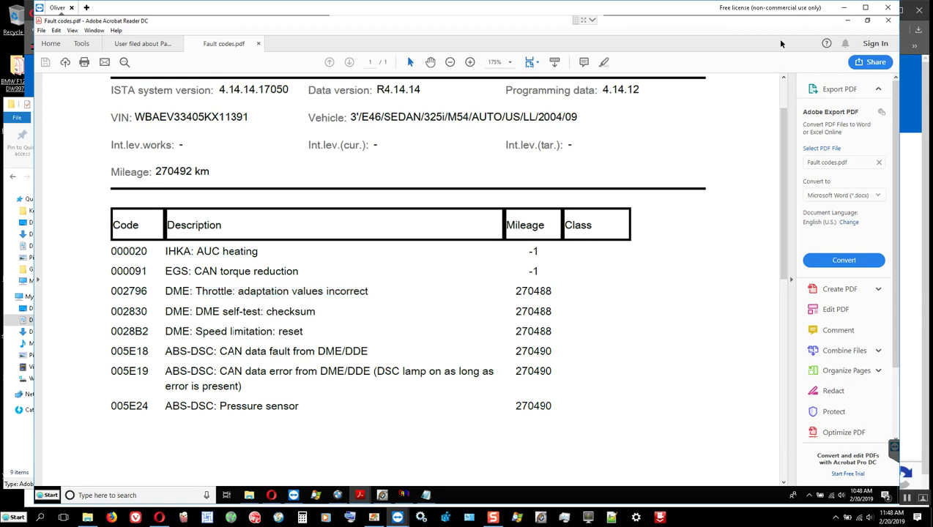
left_click(886, 22)
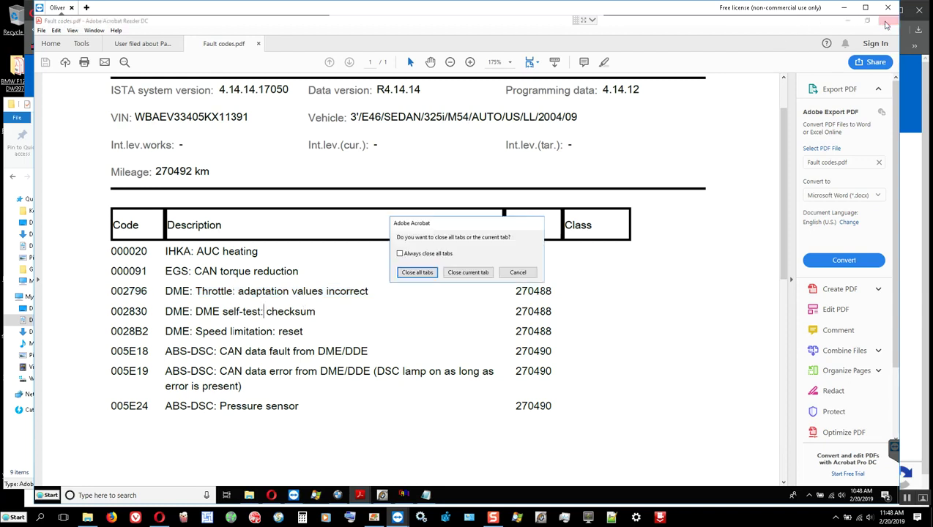
Close all Acrobat tabs, the VIN note, the Enter FA dialog and NCS Expert.
left_click(411, 274)
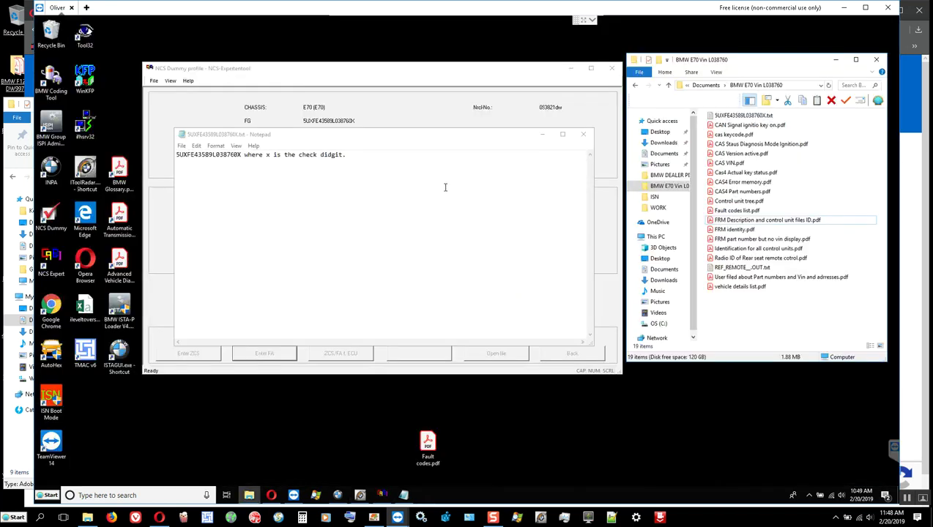
left_click(583, 136)
scroll(357, 244, "down", 1)
scroll(357, 244, "down", 5)
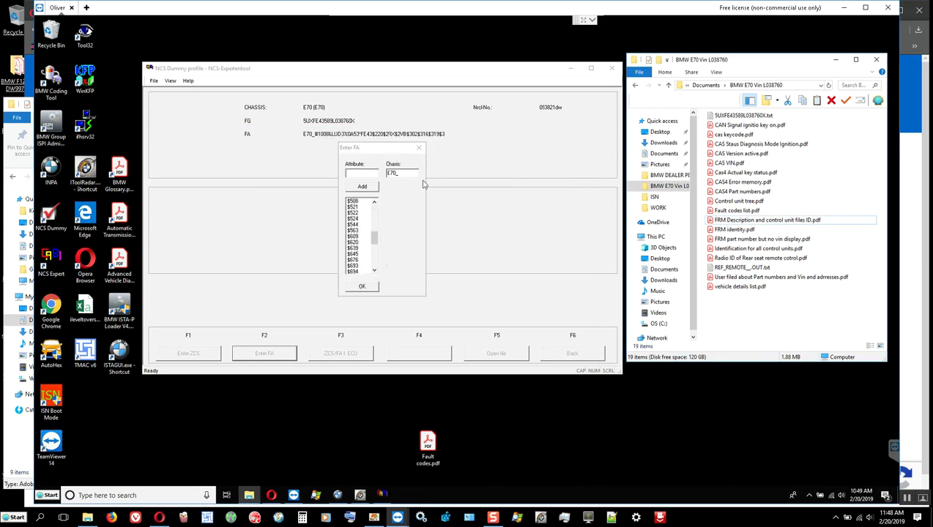
left_click(419, 149)
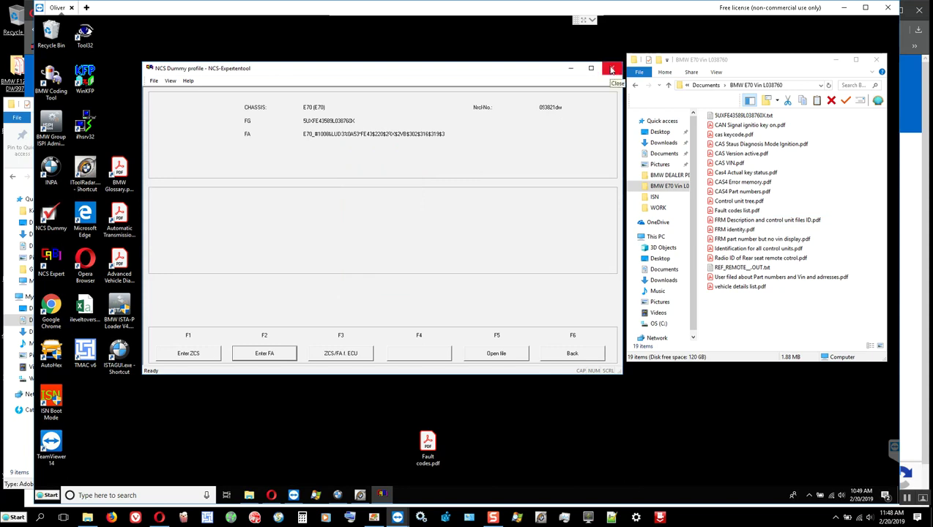
left_click(612, 68)
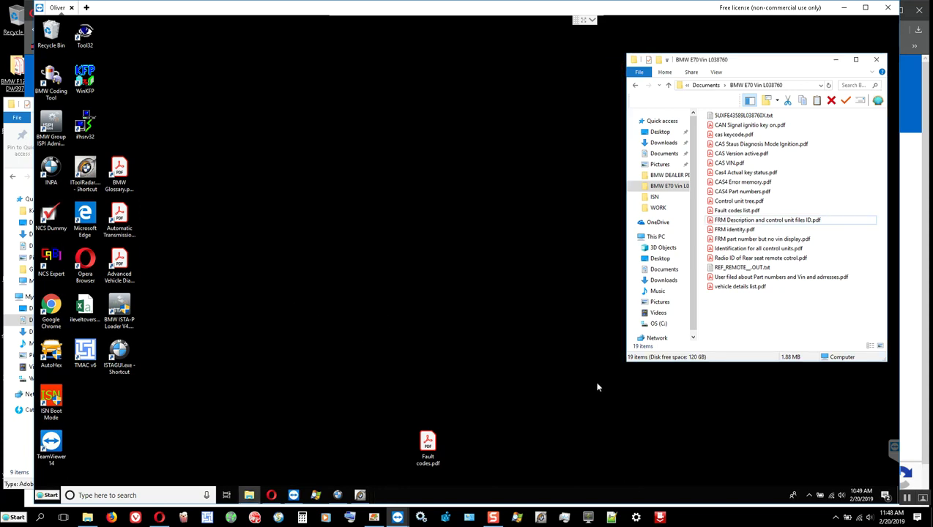
Release the bmw-vci ICOM at 169.254.92.38 to Free in iTool Radar, then minimize it.
left_click(360, 495)
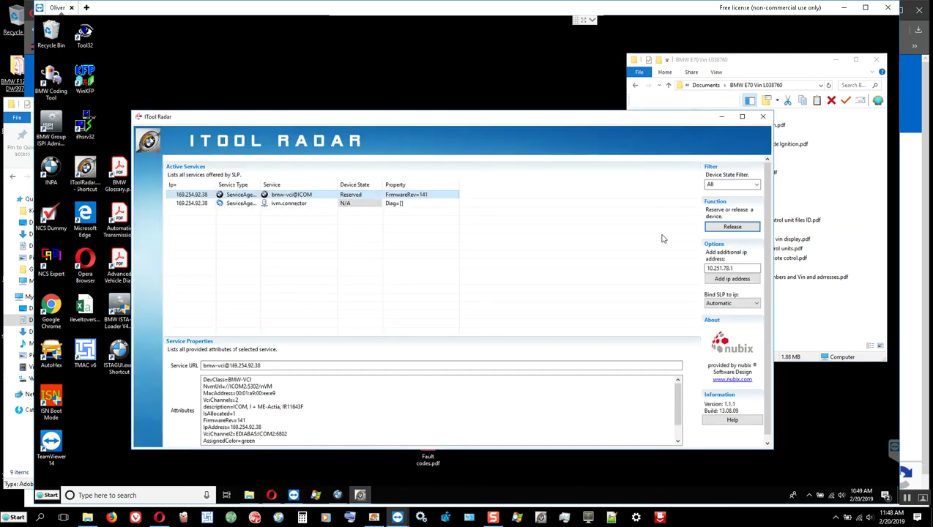
left_click(732, 227)
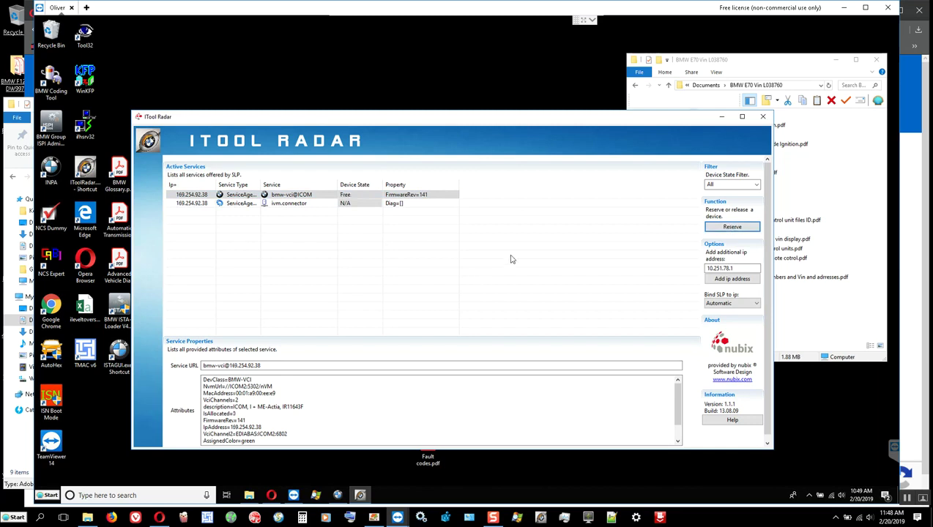
left_click(720, 118)
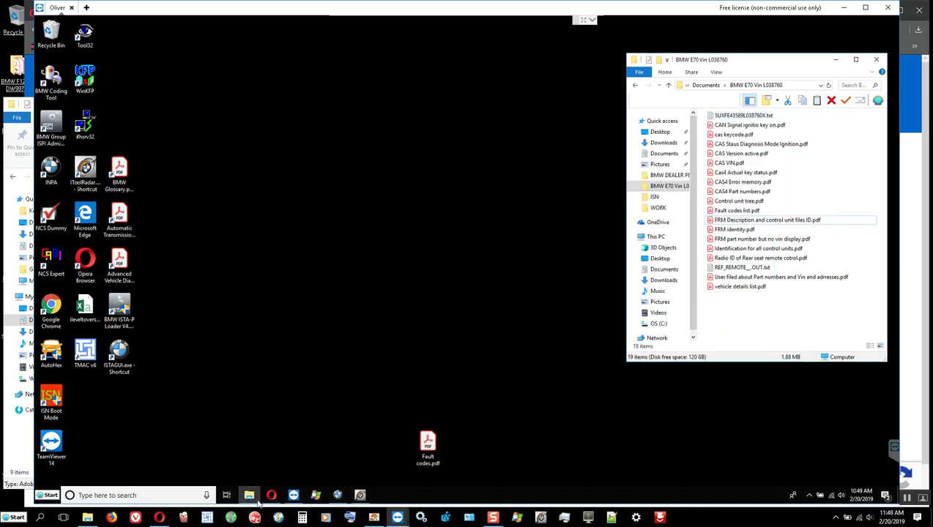
Start complete identification of the E70 over ICOM2 in ISTA+ and bring Process Explorer forward.
left_click(337, 495)
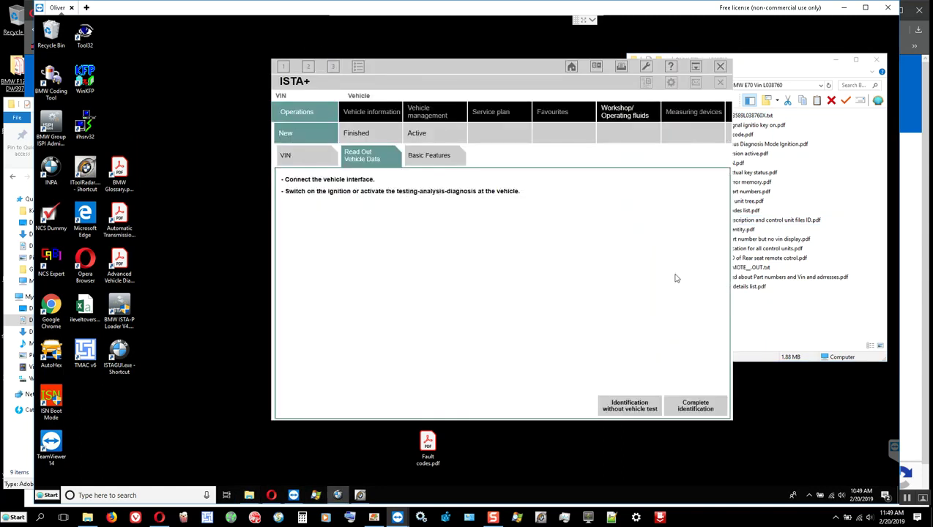
left_click(695, 408)
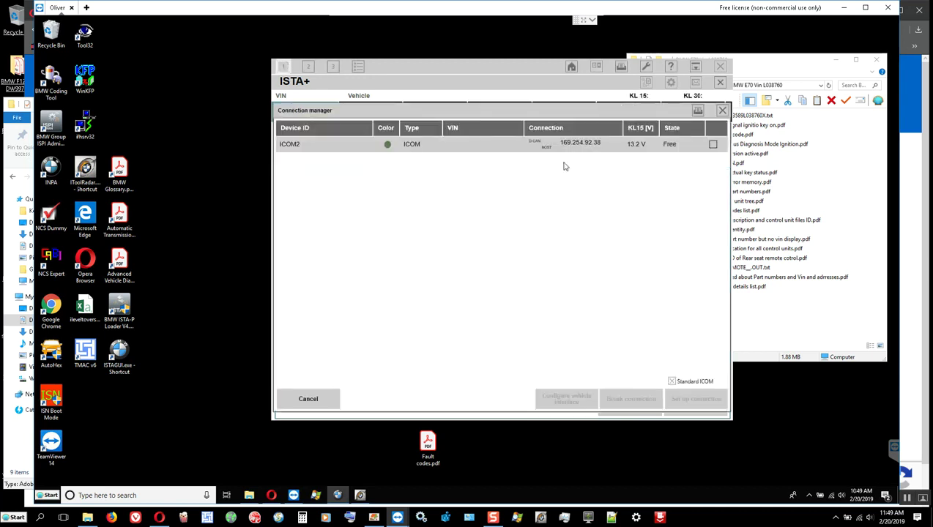
double_click(581, 149)
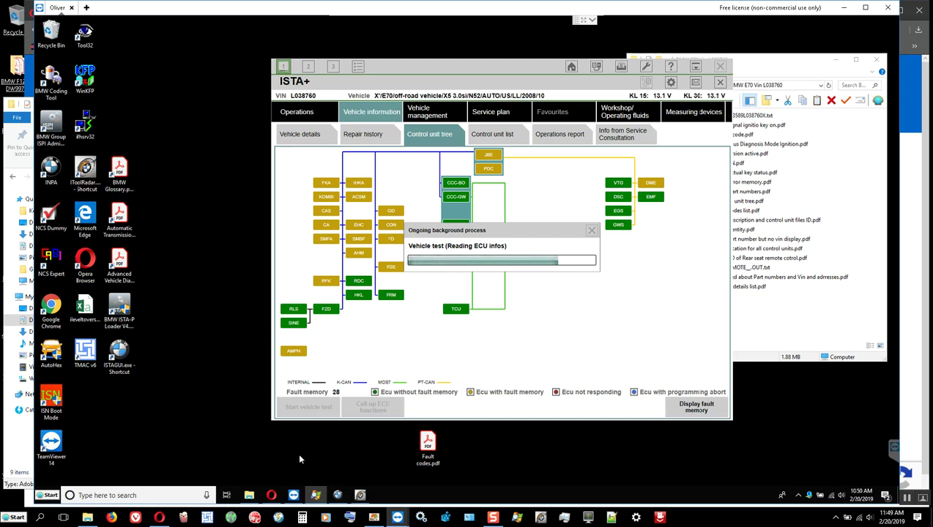
left_click(315, 495)
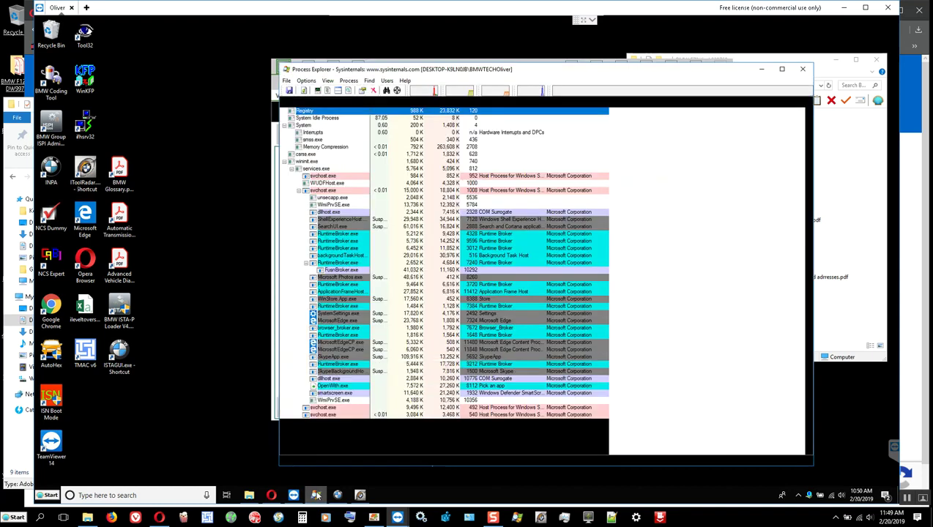
Move and narrow Process Explorer beside ISTA+ and scroll through its process list.
left_click_drag(460, 75, 274, 61)
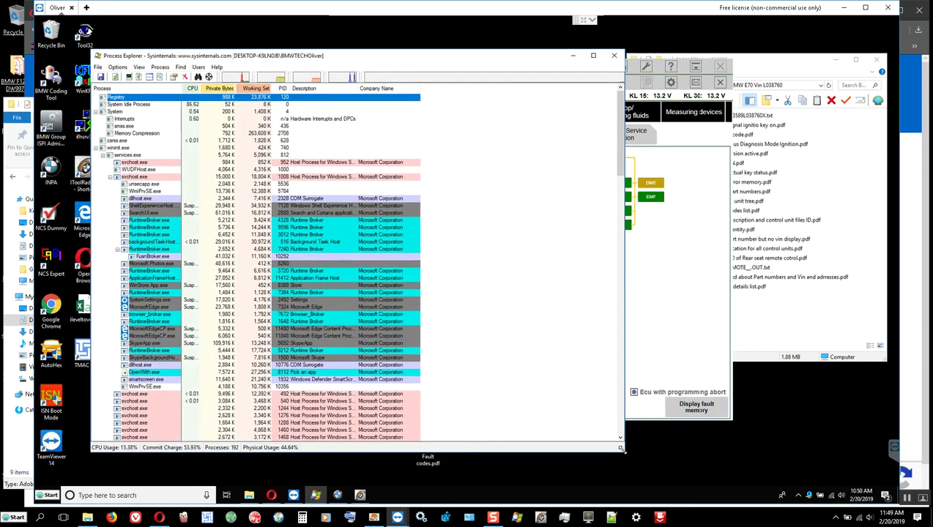
left_click_drag(605, 448, 374, 455)
scroll(280, 385, "down", 5)
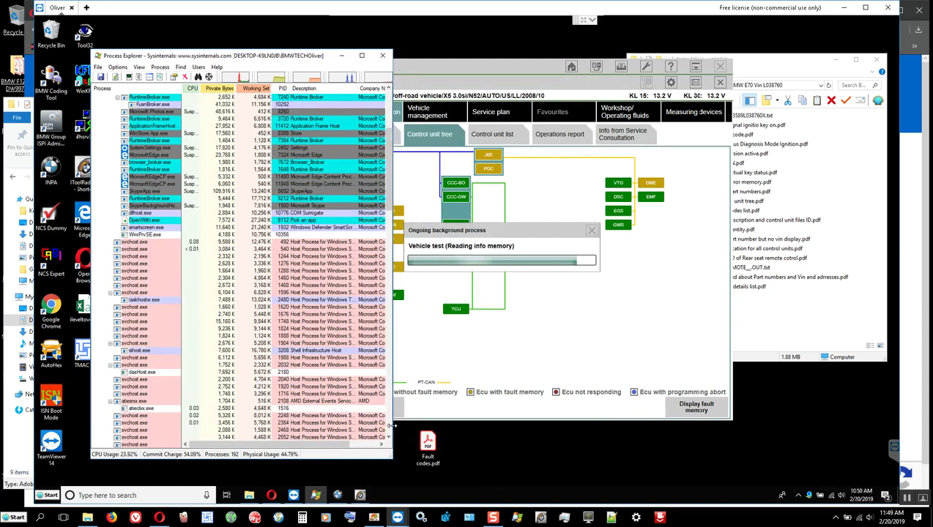
scroll(388, 428, "down", 10)
scroll(241, 366, "down", 12)
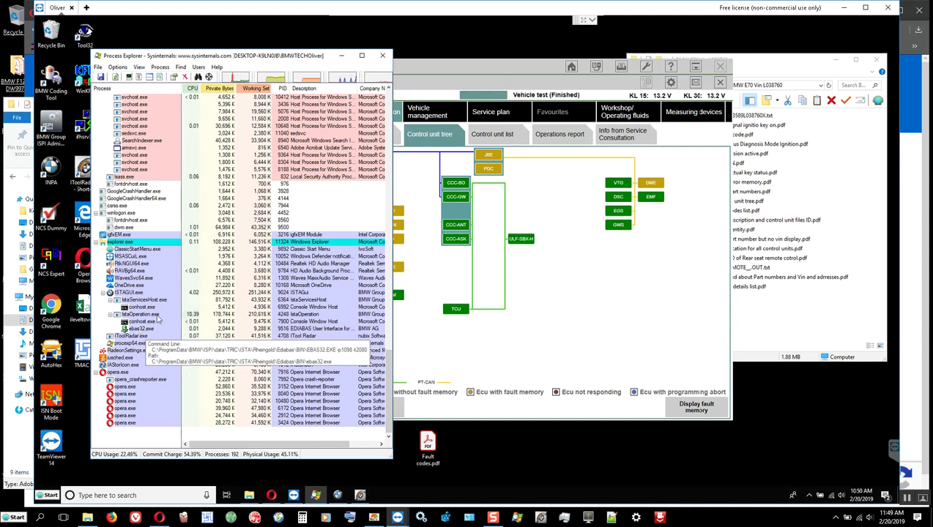
Minimize Process Explorer and browse the 28-entry fault memory list in ISTA+.
left_click(341, 56)
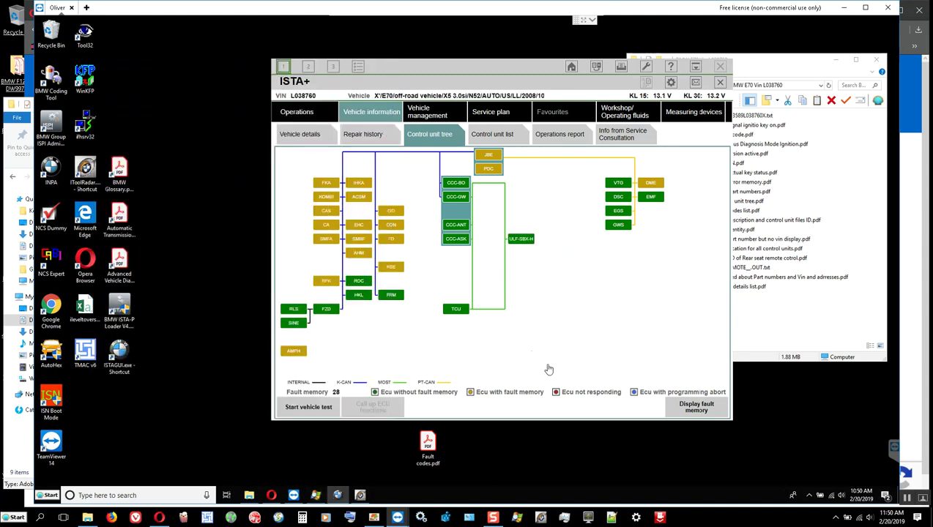
left_click(681, 413)
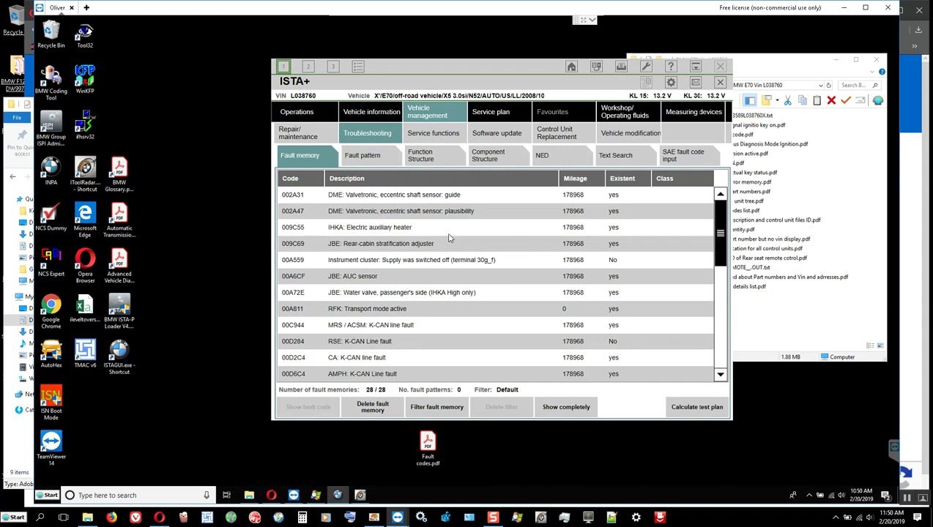
scroll(450, 237, "down", 1)
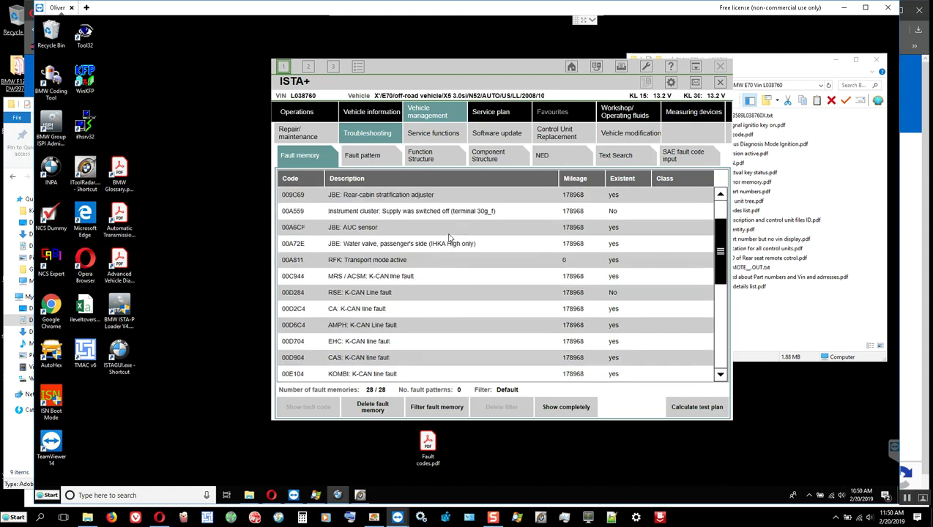
scroll(450, 238, "down", 4)
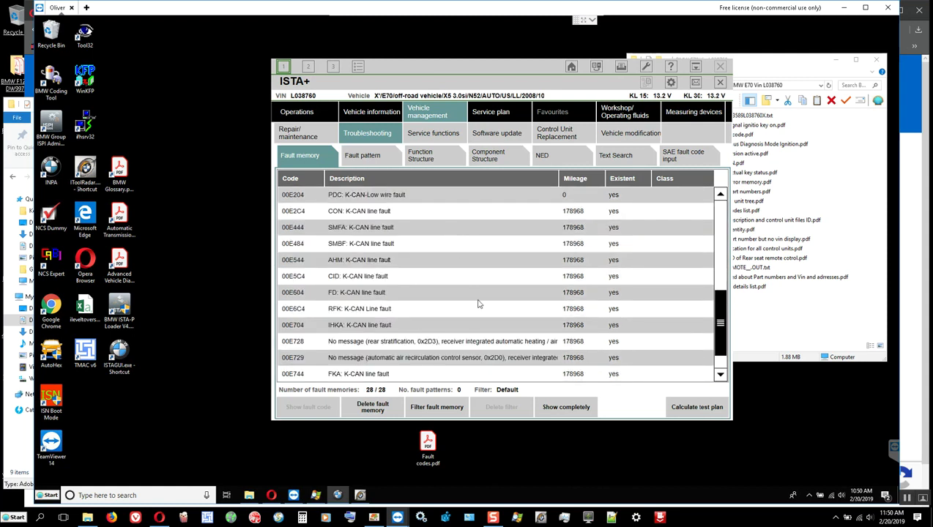
scroll(479, 302, "up", 5)
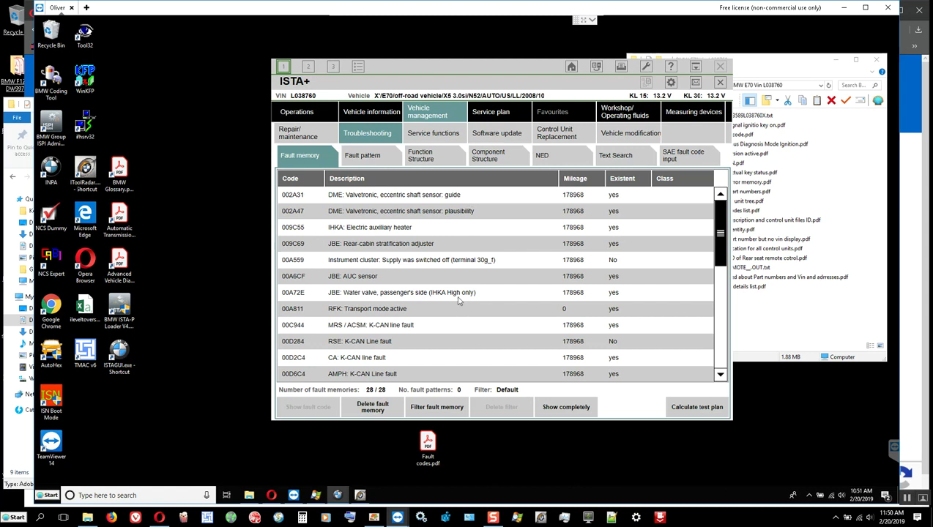
left_click(378, 114)
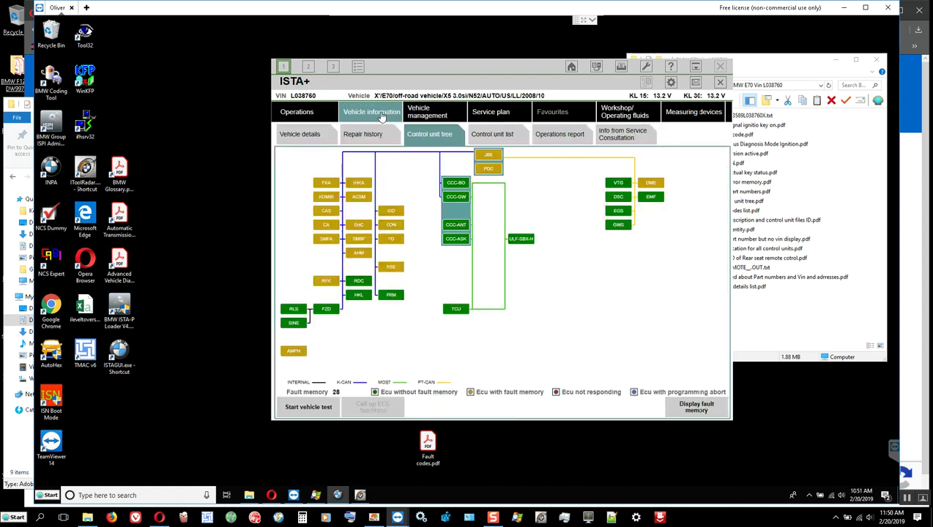
left_click(302, 136)
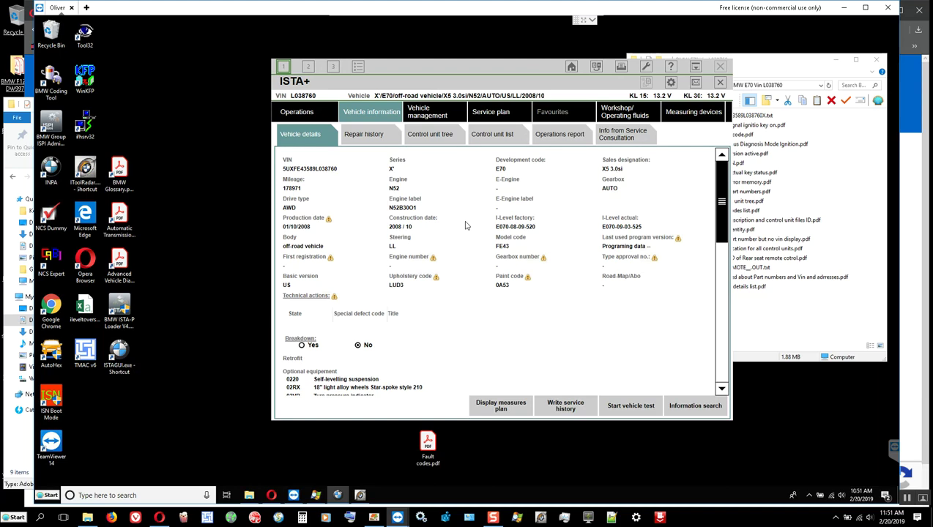
scroll(469, 227, "down", 5)
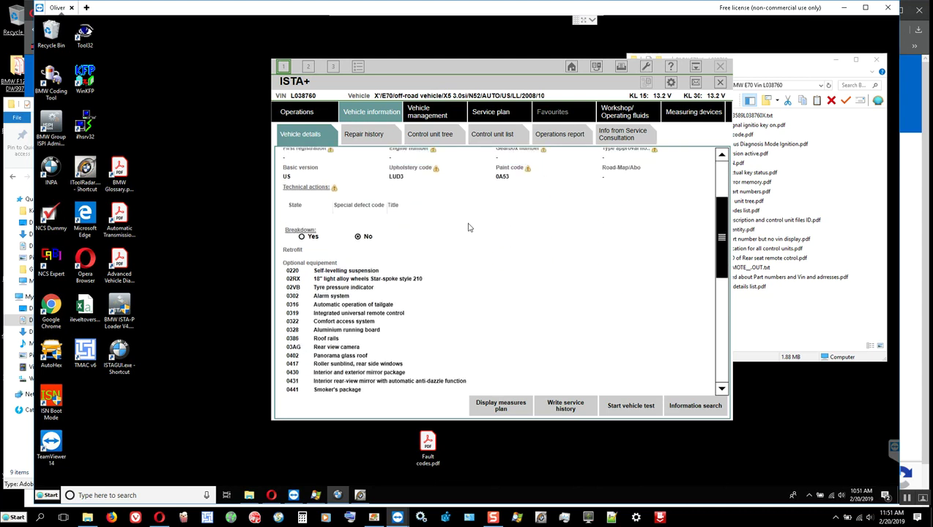
scroll(488, 233, "up", 5)
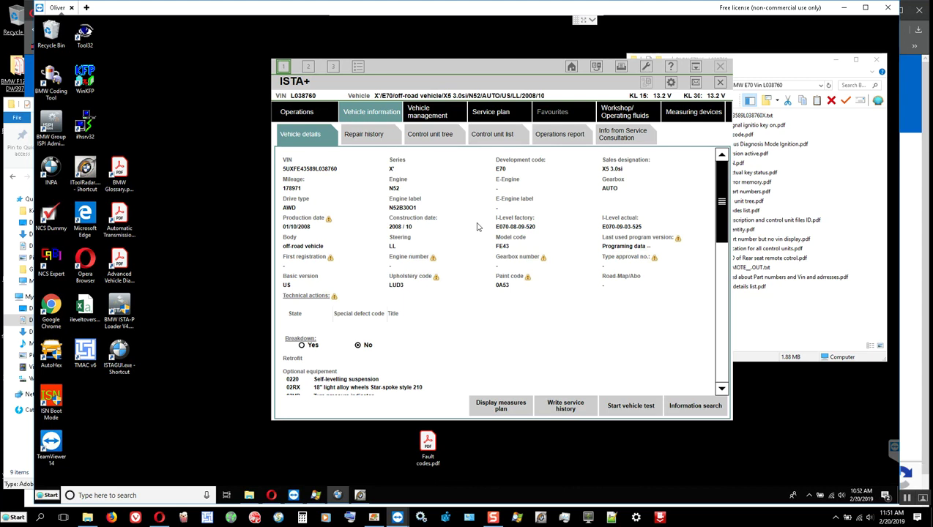
scroll(477, 227, "down", 3)
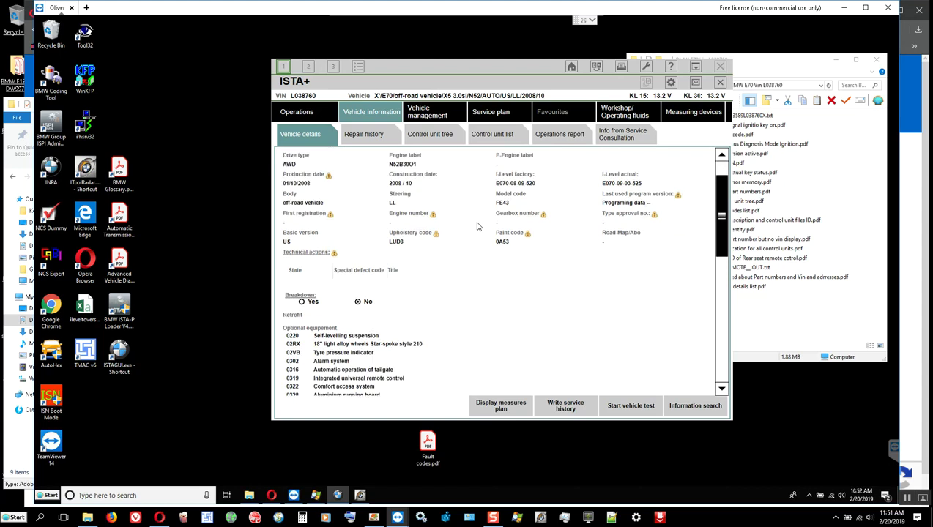
scroll(477, 227, "up", 3)
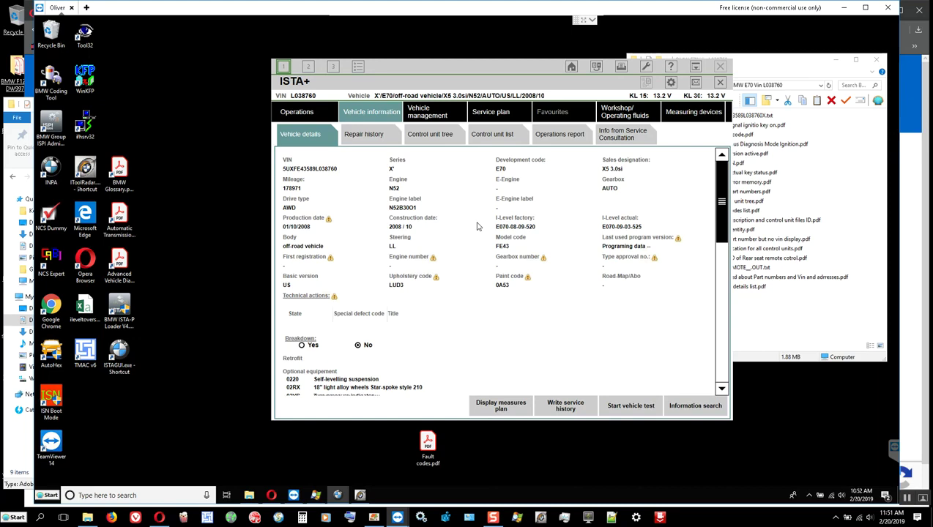
Close the current operation, re-identify the E70 X5 3.0si, and show its Vehicle details page.
left_click(720, 83)
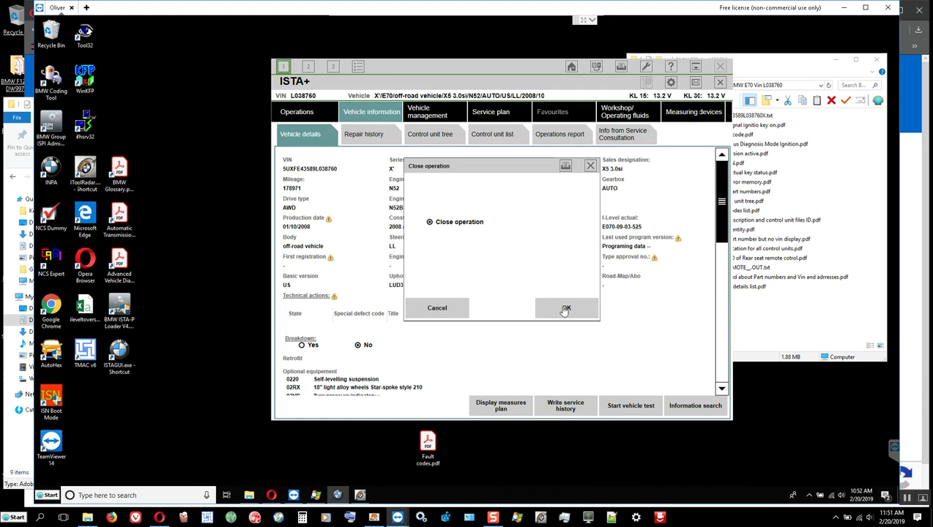
left_click(565, 310)
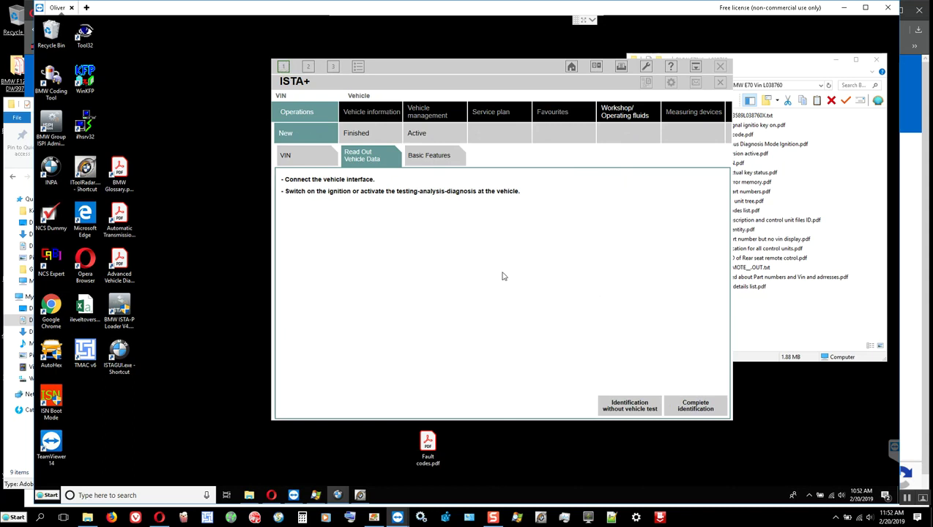
left_click(693, 407)
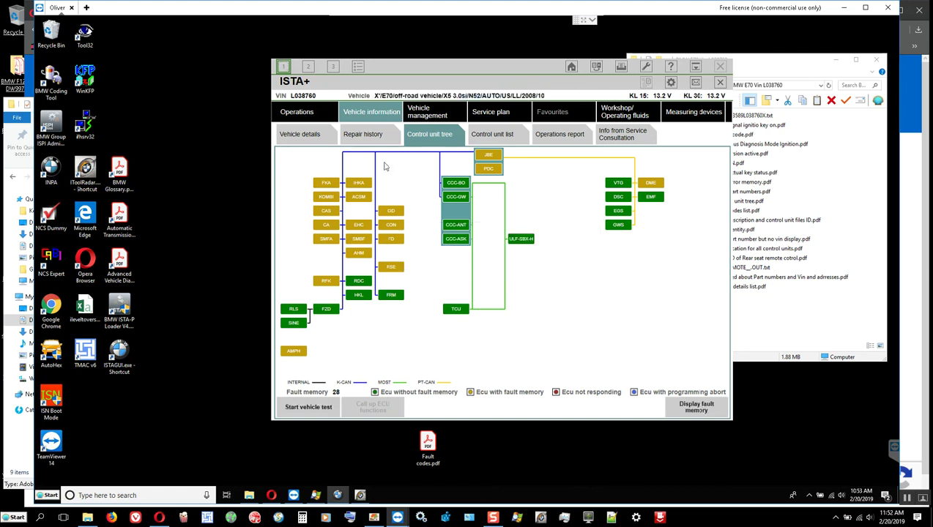
left_click(307, 138)
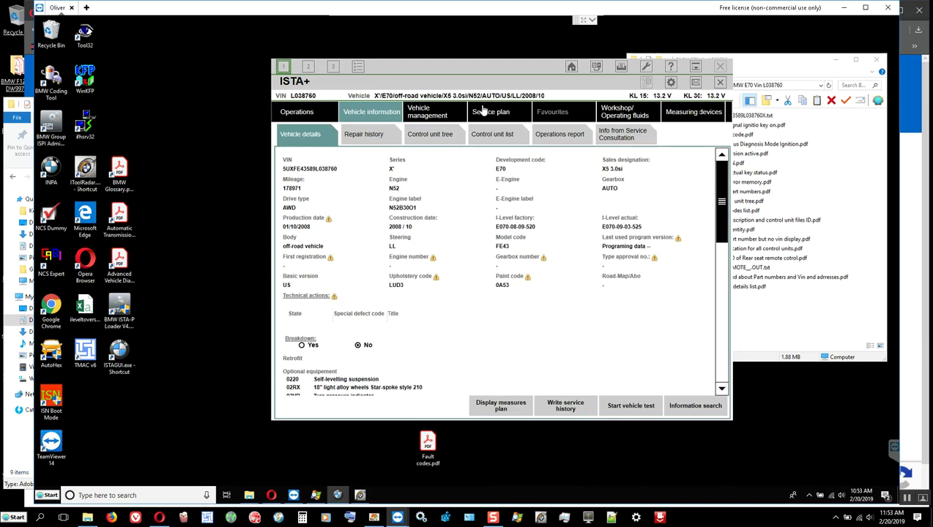
Maximize the ISTA+ window to full screen.
double_click(501, 82)
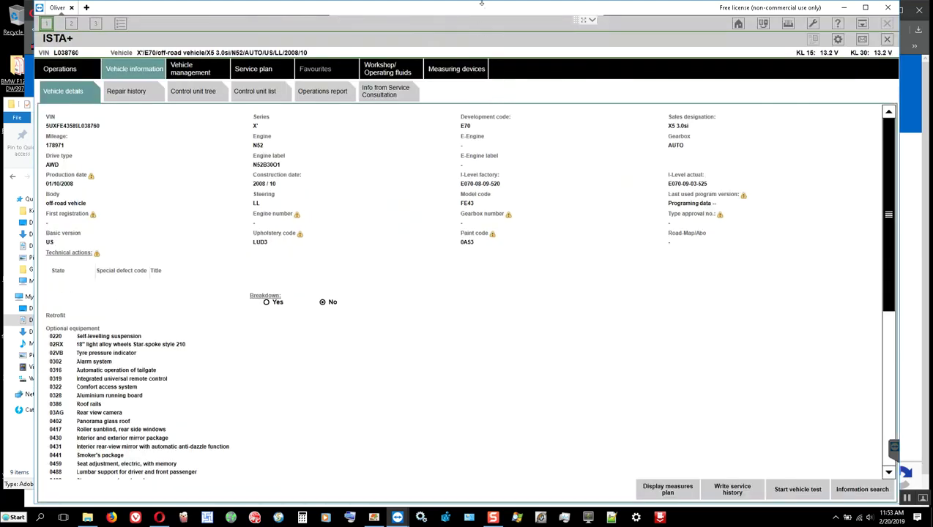
double_click(494, 31)
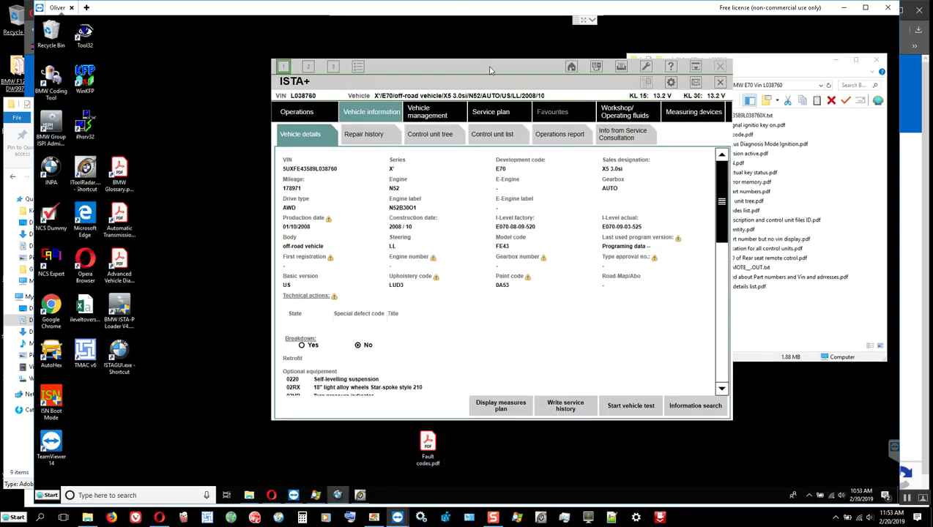
double_click(488, 71)
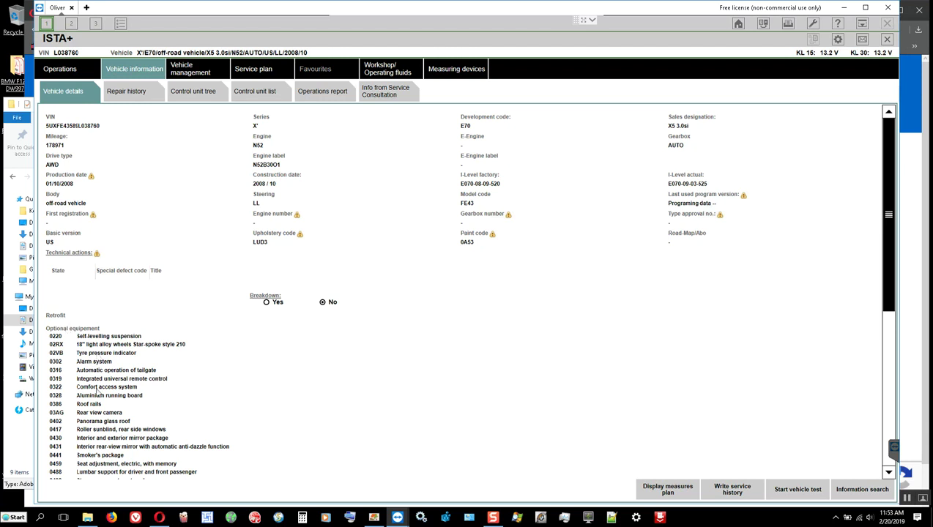
Print vehicle details from the default printer to PDF named 'Vehicle order details for FA vehicicle profile'.
left_click(787, 24)
left_click(454, 235)
left_click(535, 316)
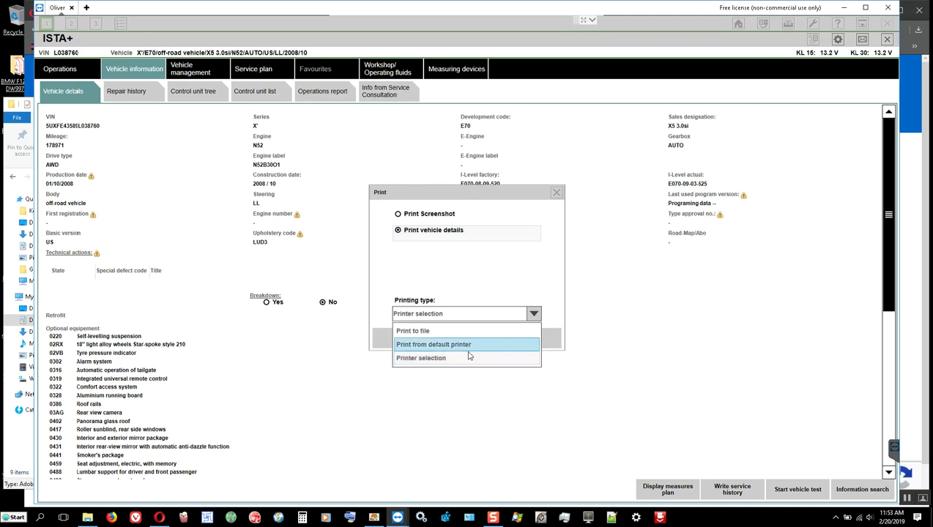
left_click(462, 345)
left_click(523, 339)
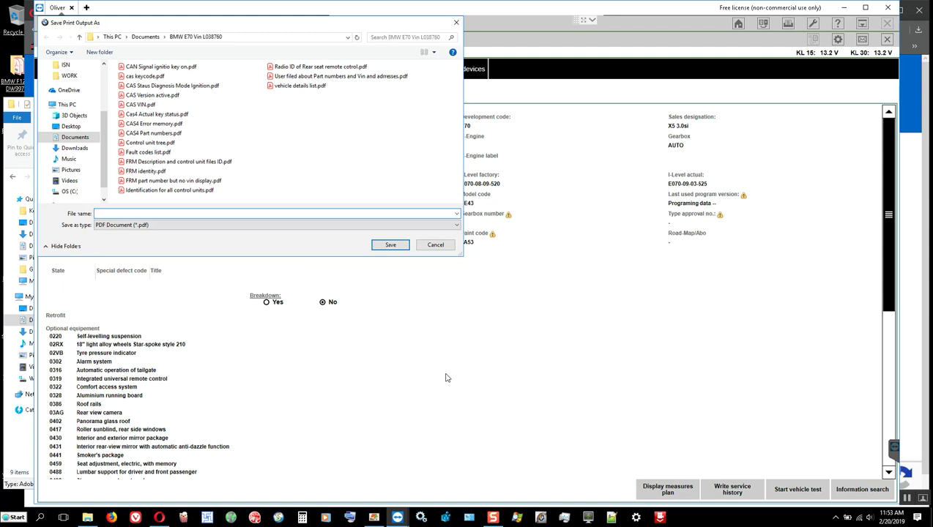
type("Vehi")
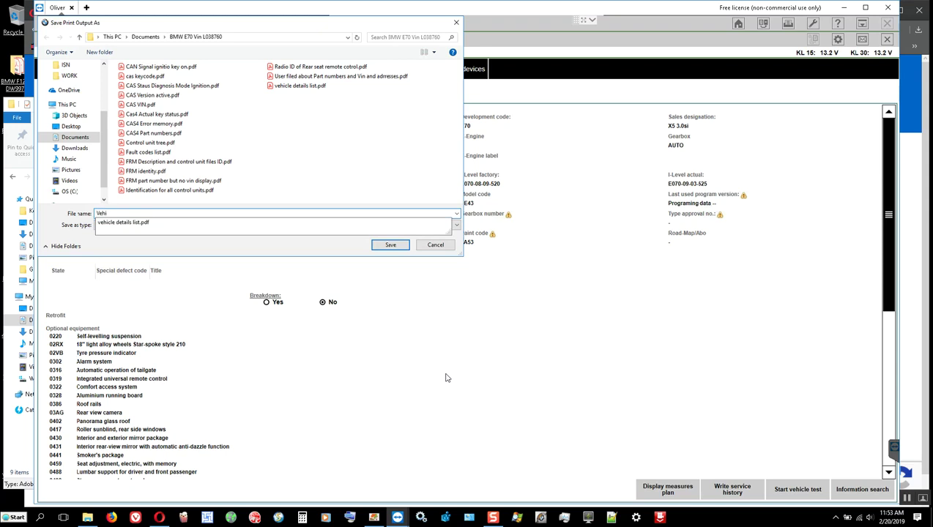
type("cle orde")
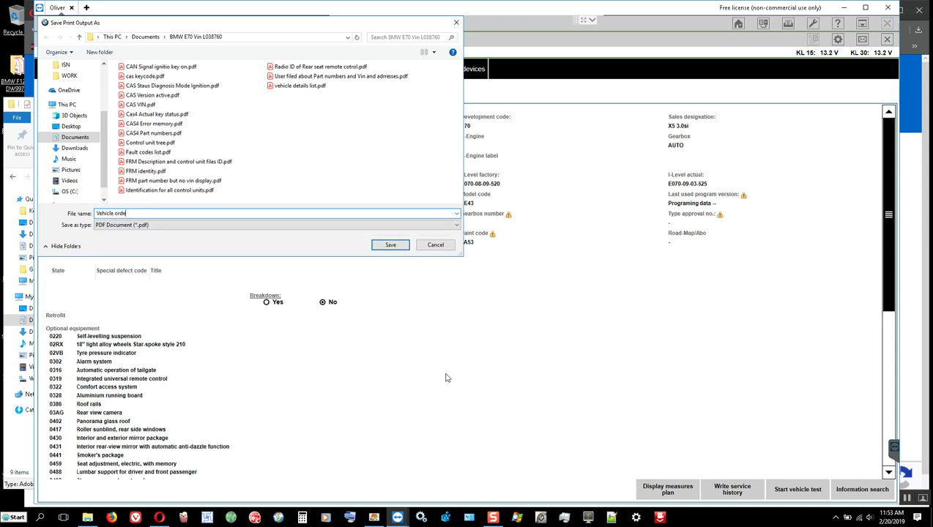
type("r details for FA vehicicle profile")
Save the vehicle details PDF and review the optional equipment list down to 0853 Language version English.
key("Return")
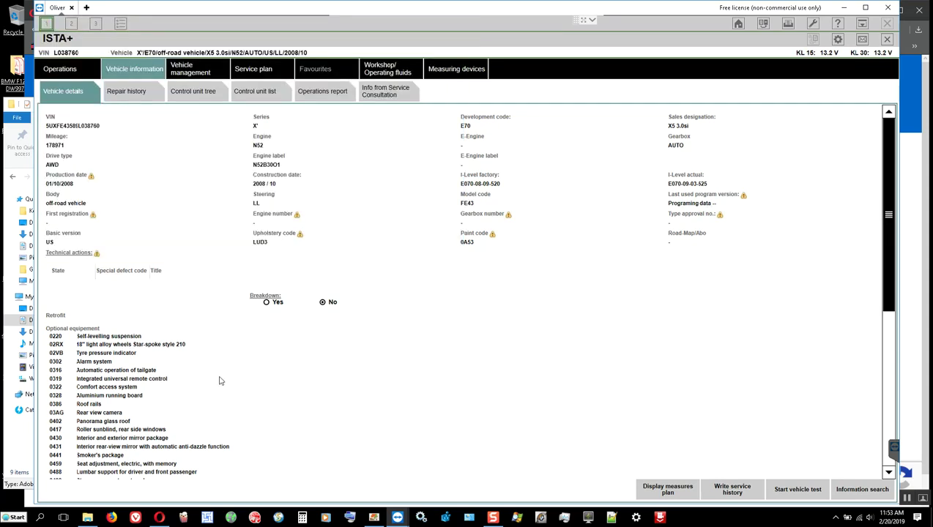
scroll(124, 386, "down", 5)
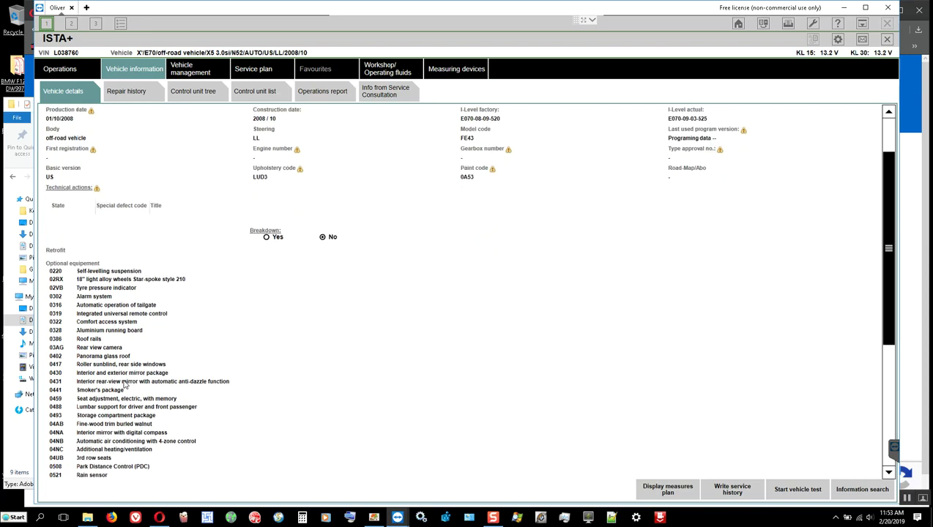
scroll(124, 380, "down", 3)
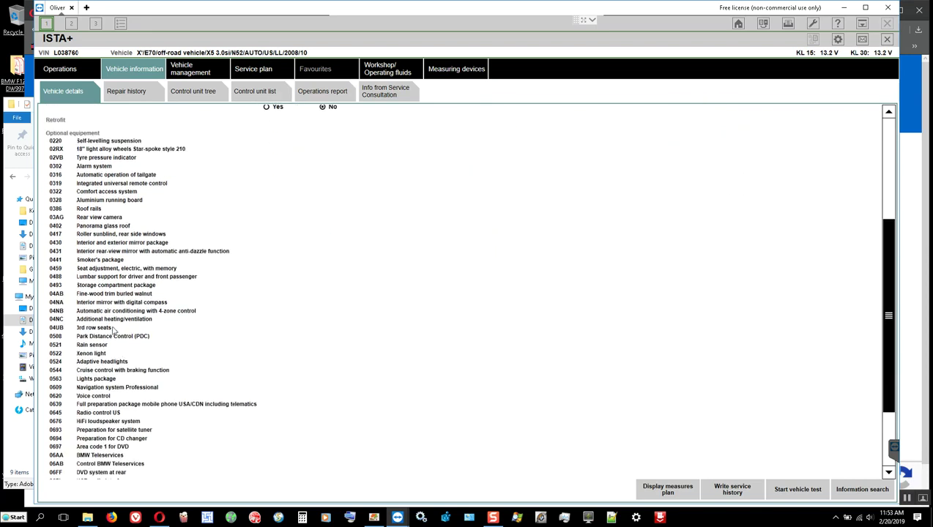
scroll(111, 328, "down", 1)
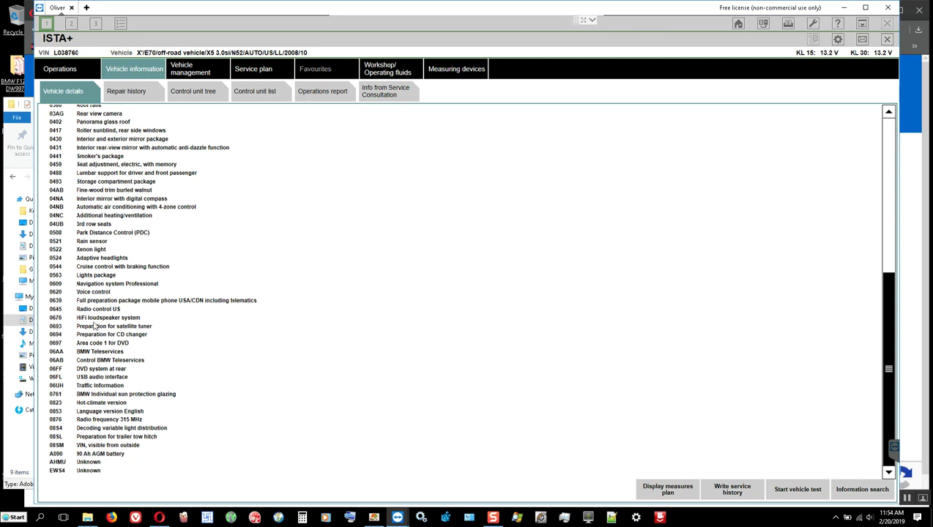
scroll(96, 325, "up", 5)
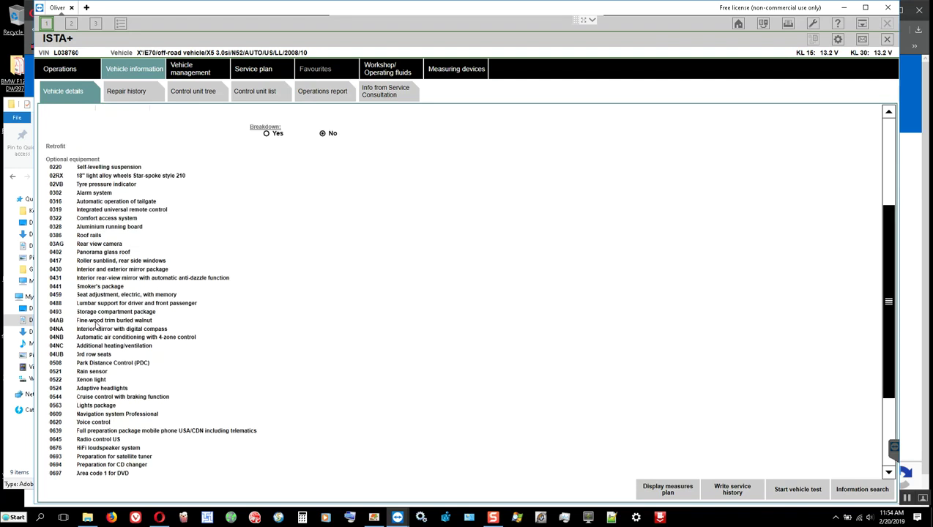
scroll(96, 325, "up", 1)
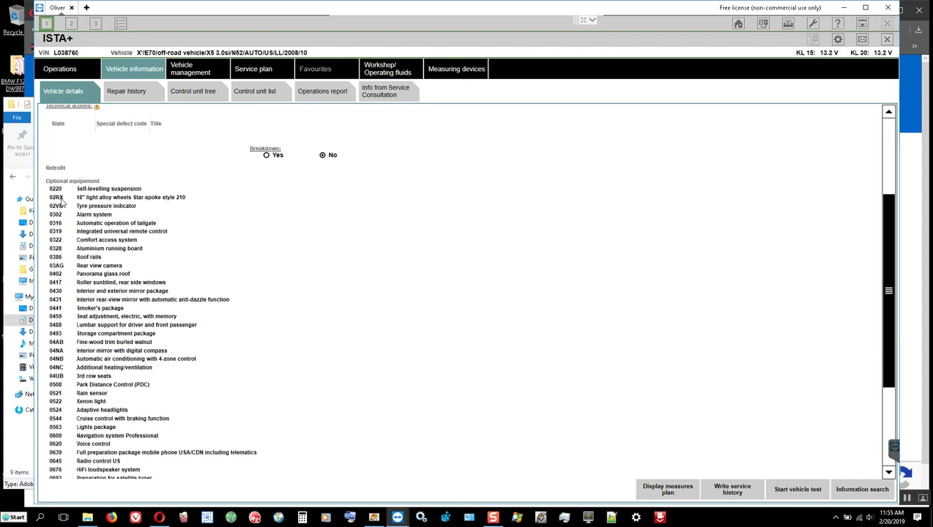
scroll(125, 315, "down", 1)
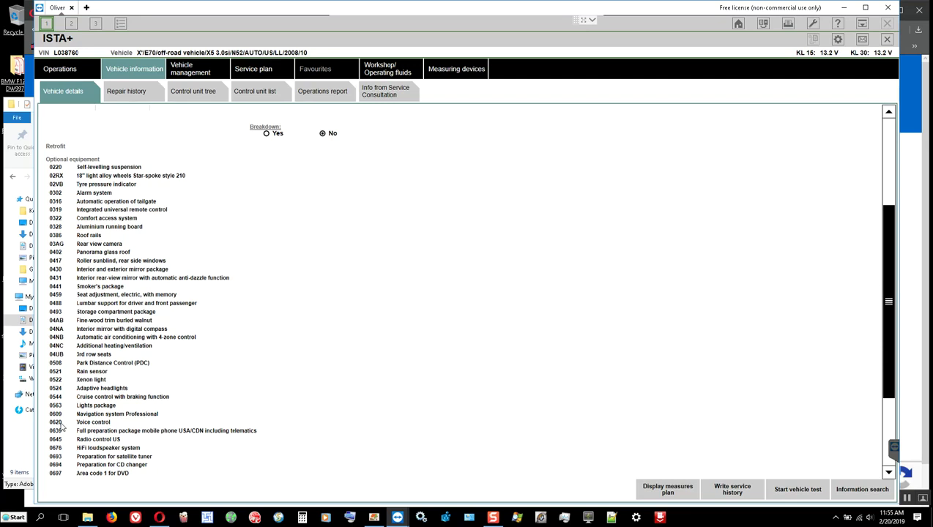
scroll(144, 391, "down", 3)
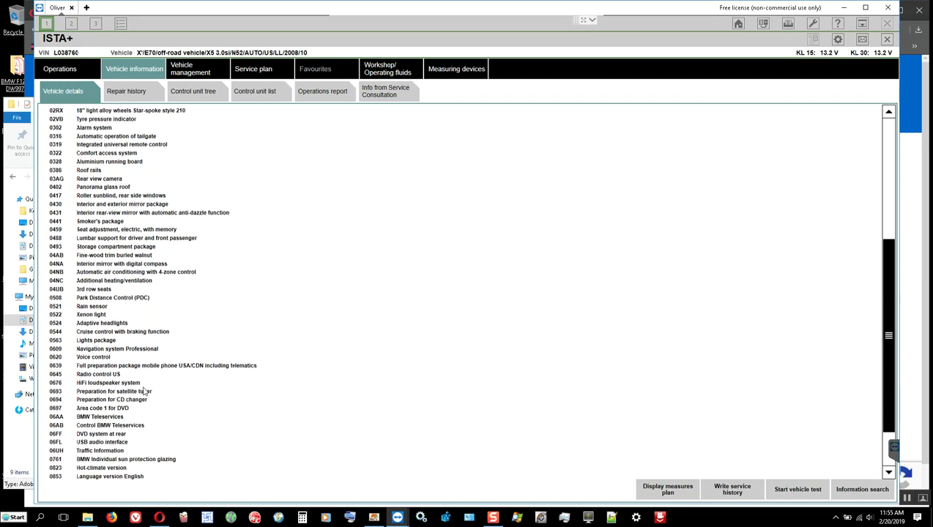
scroll(144, 392, "down", 1)
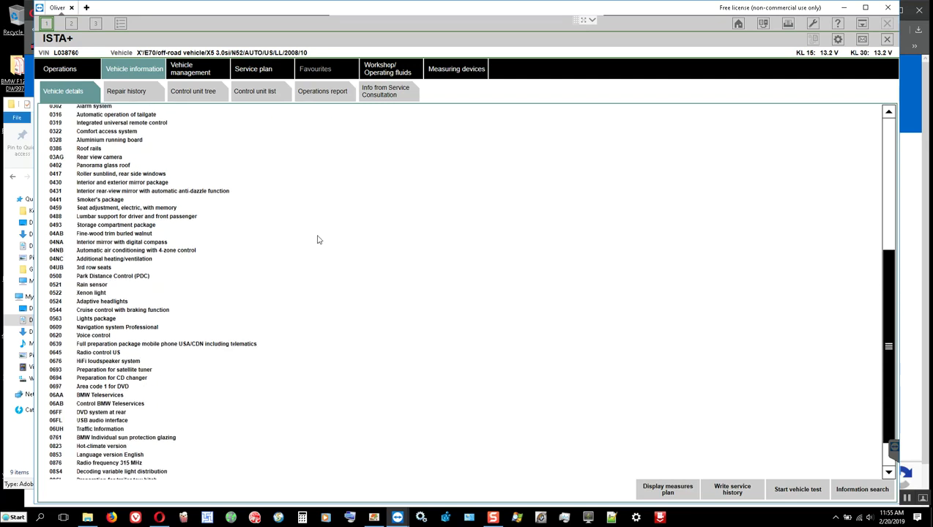
left_click(666, 491)
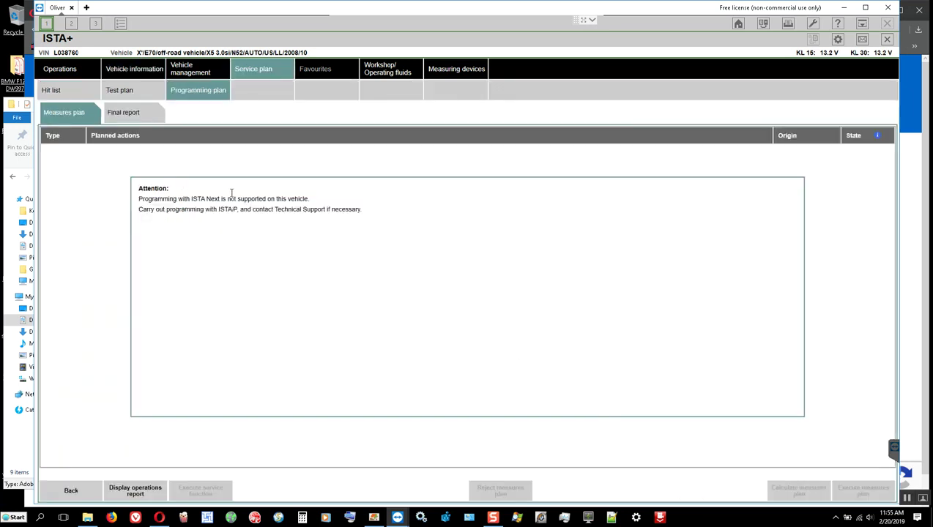
left_click(197, 73)
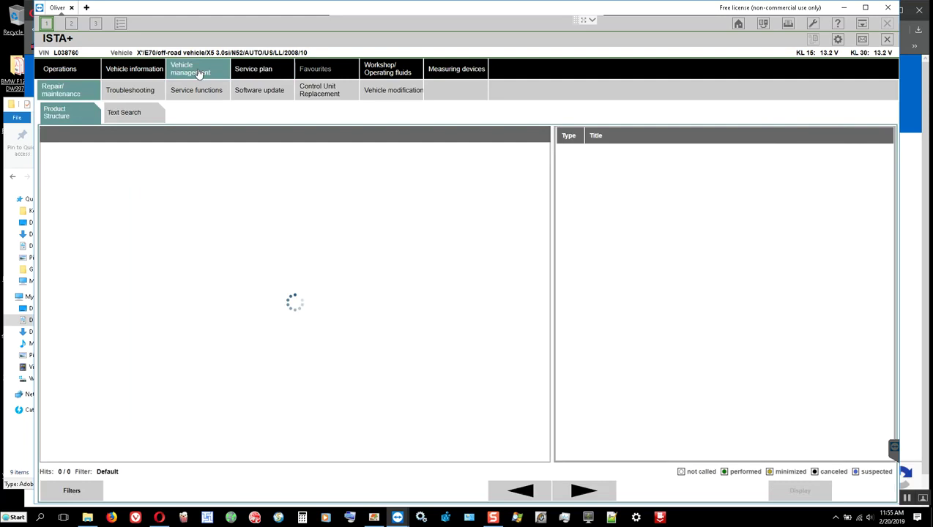
left_click(255, 89)
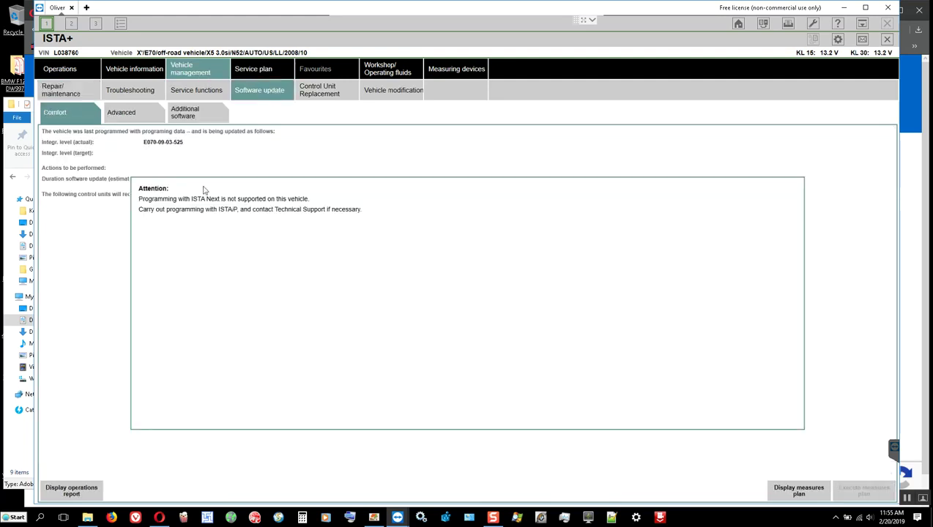
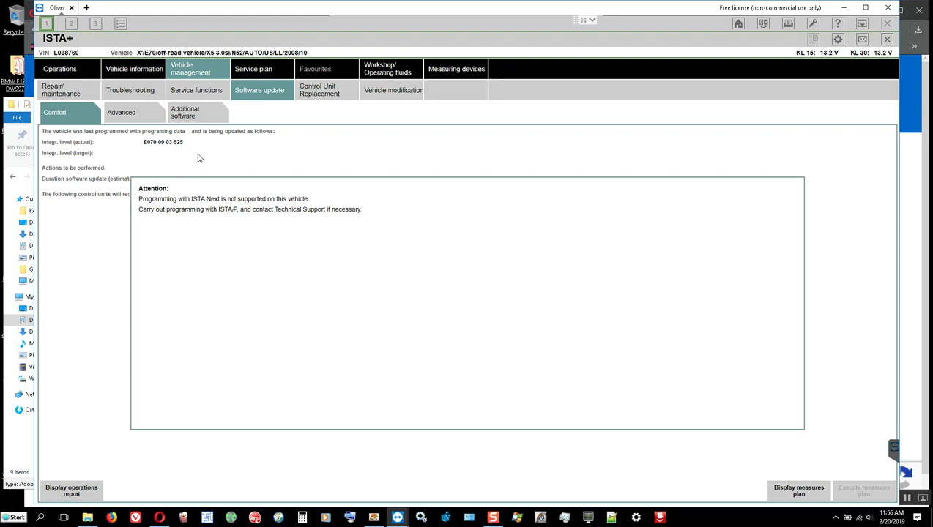
Show the E70's vehicle information under Control Unit Replacement, scrolled to the top of the details.
left_click(322, 91)
left_click(145, 68)
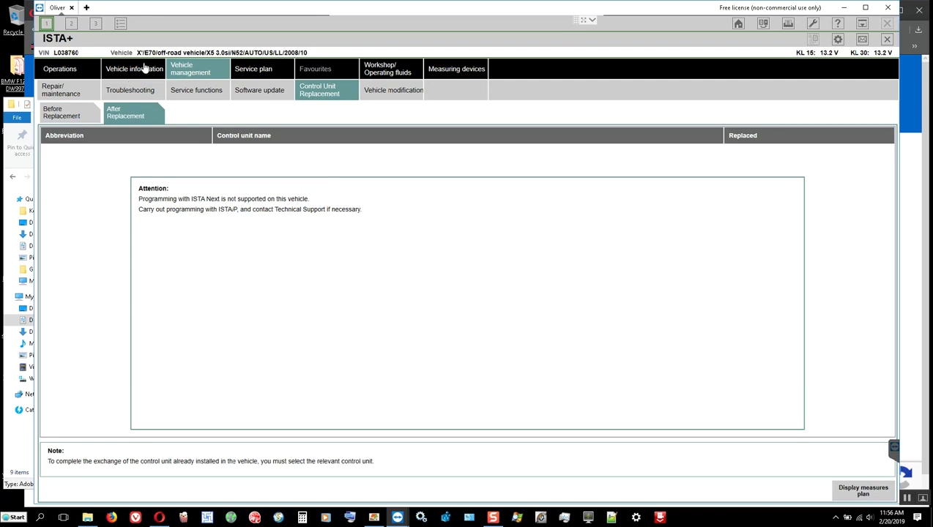
scroll(299, 191, "up", 5)
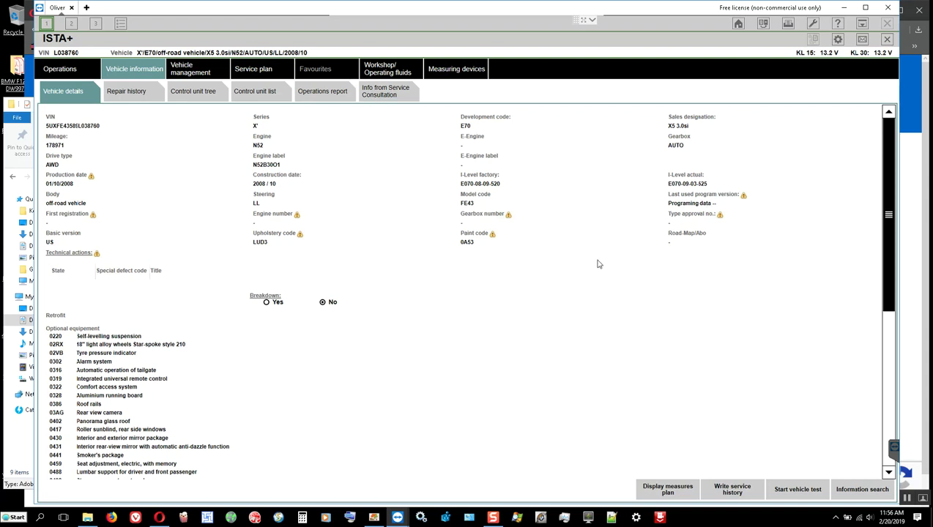
Restore ISTA+ and move it left, then bring up options for the desktop FA_E66 XML file.
double_click(494, 44)
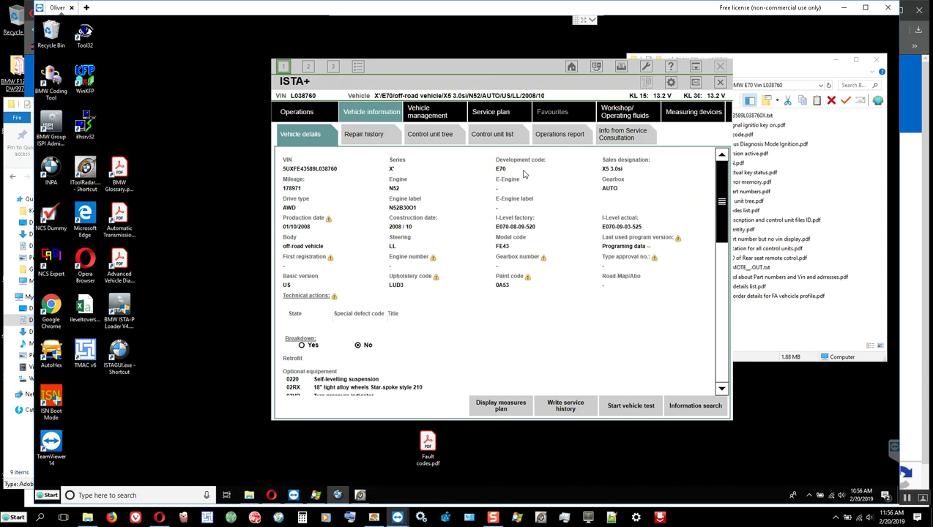
left_click_drag(426, 92, 301, 103)
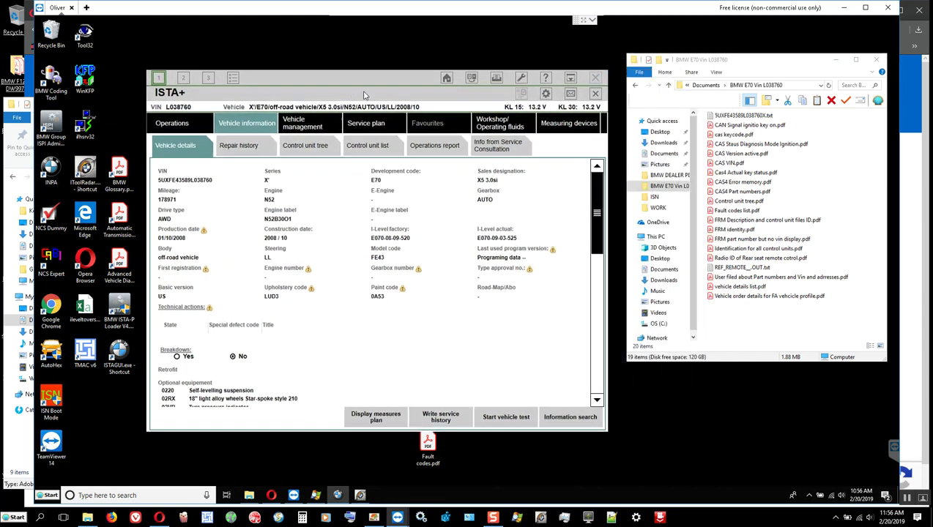
left_click(11, 519)
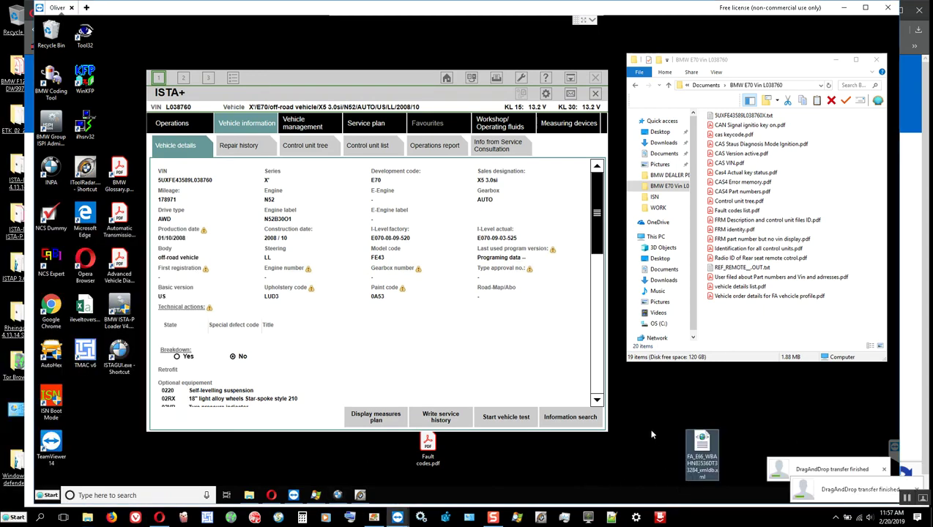
right_click(703, 443)
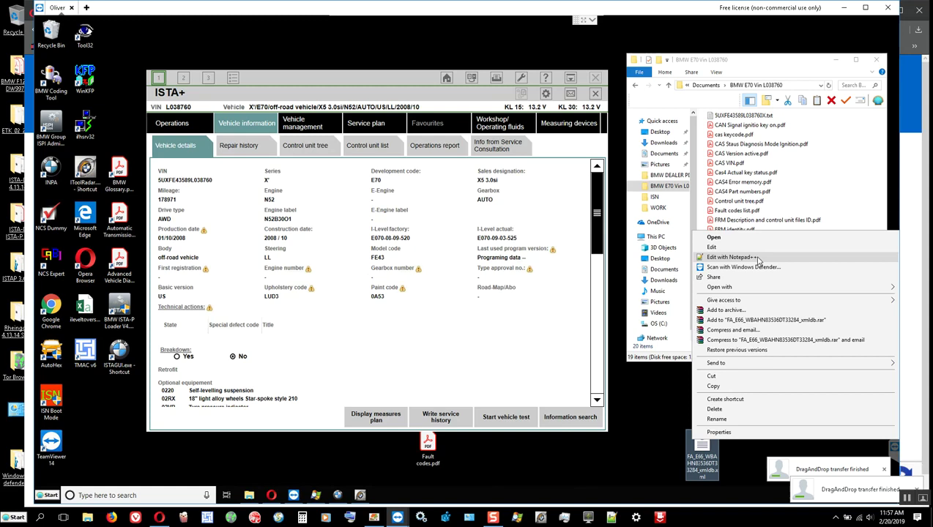
Open the FA_E66 XML in Notepad++, maximize it, and zoom the text in twice.
left_click(757, 258)
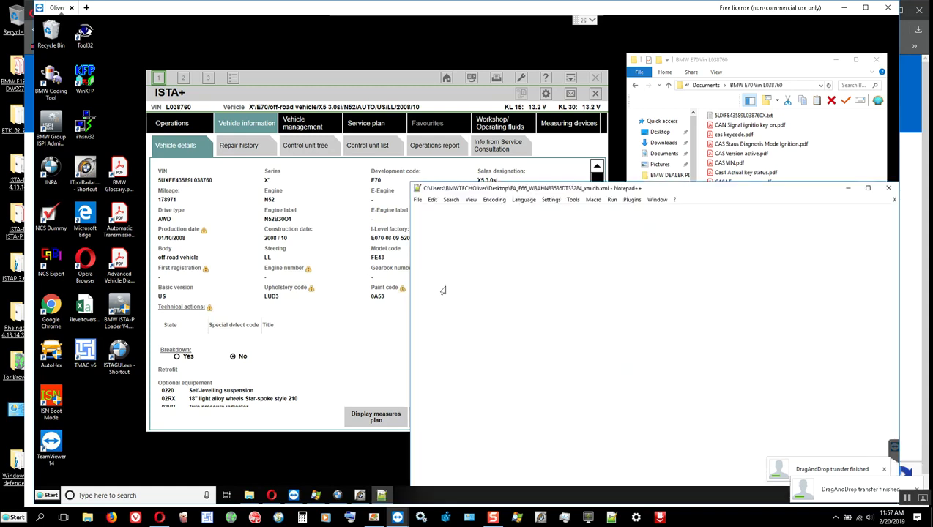
double_click(501, 187)
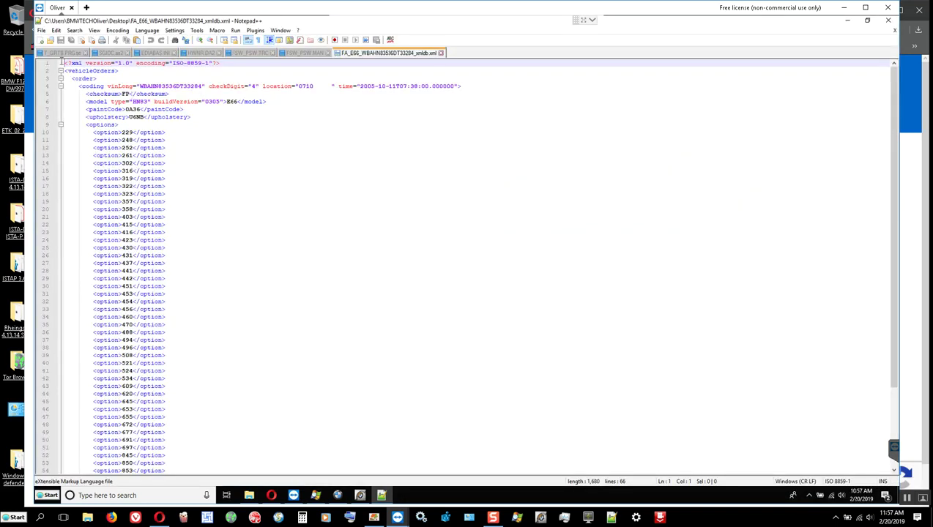
left_click(95, 30)
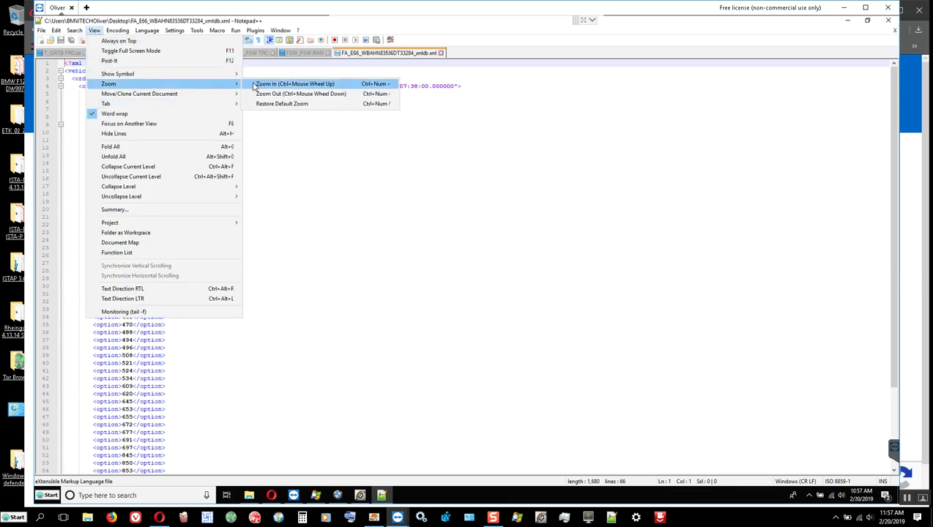
left_click(253, 84)
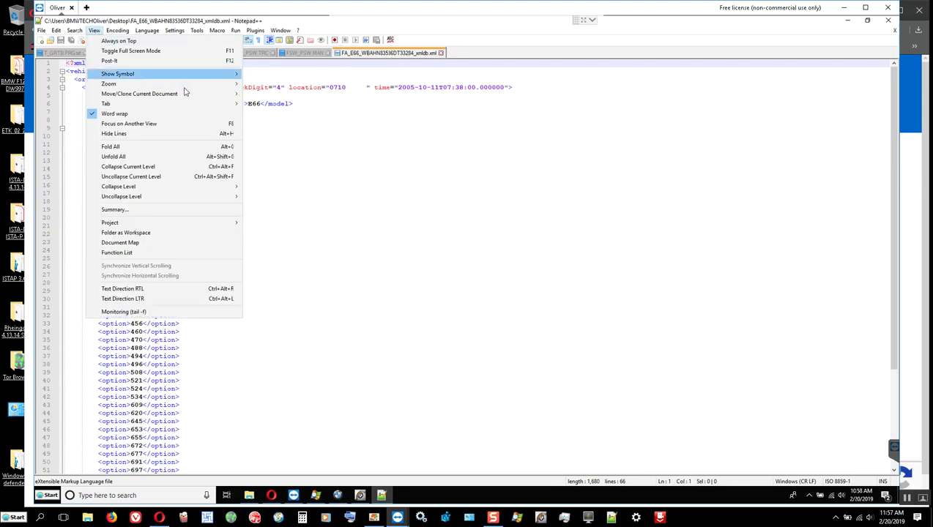
mouse_move(183, 85)
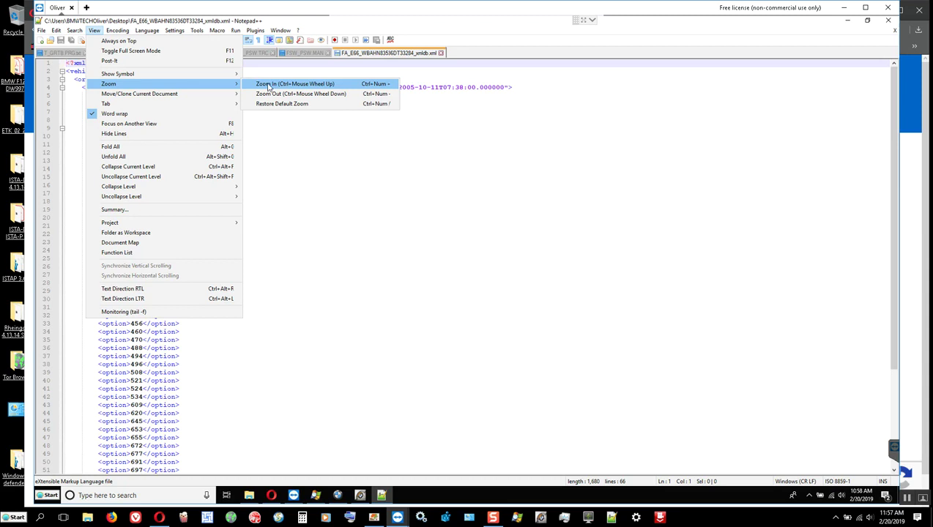
left_click(269, 86)
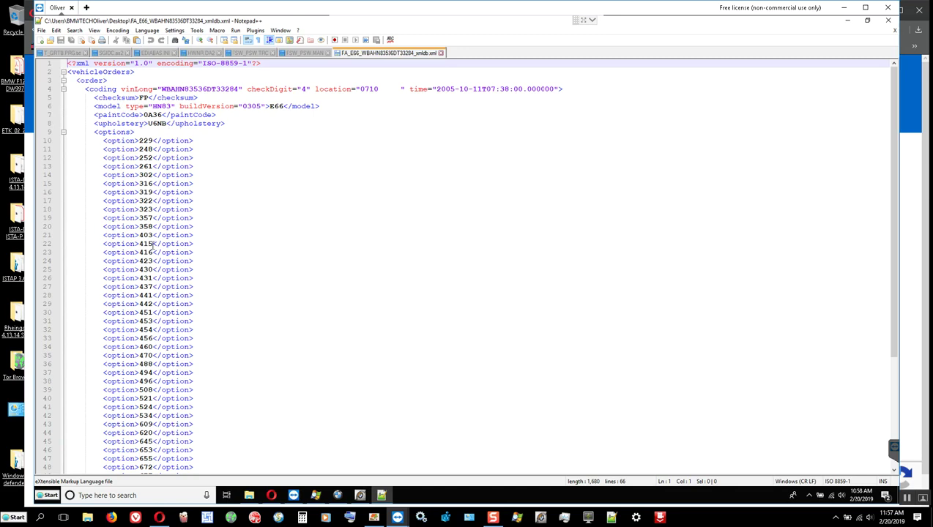
scroll(152, 245, "down", 6)
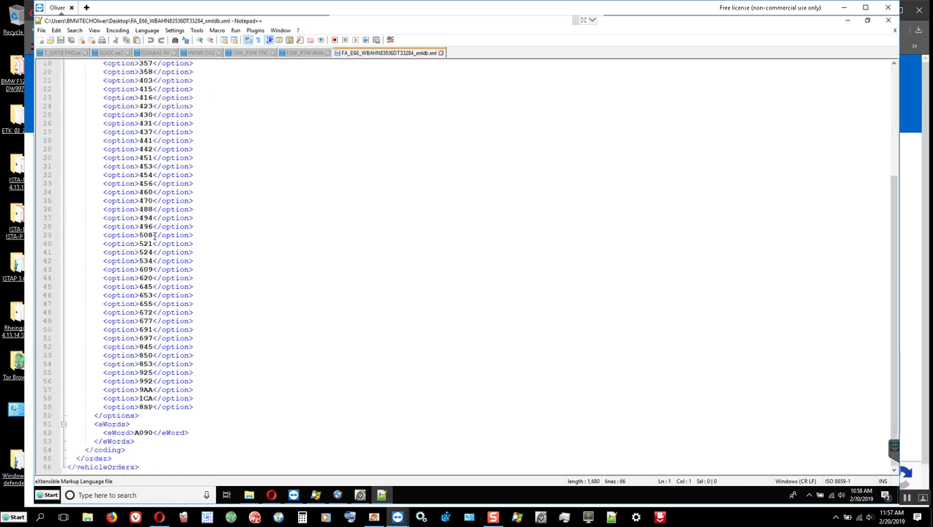
scroll(169, 245, "up", 6)
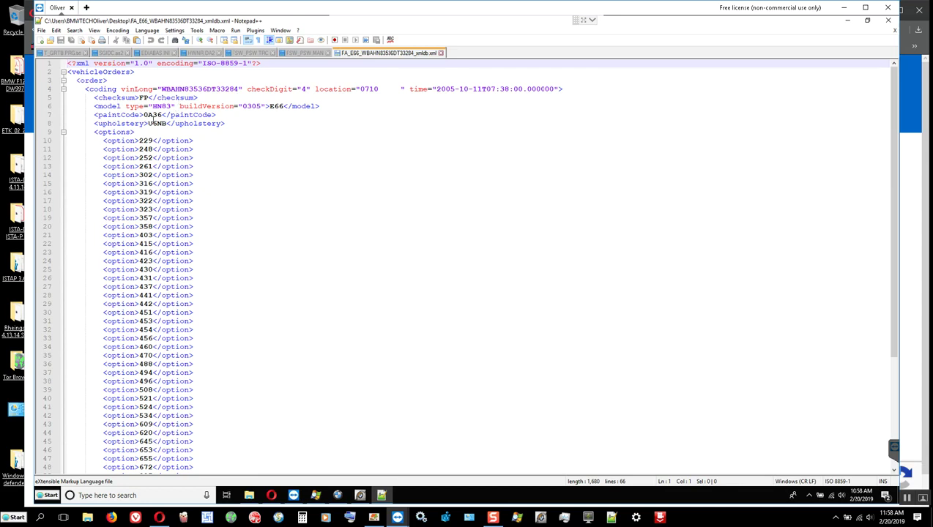
Place the ISTA+ vehicle details over the XML's right side and bring up the BMW E70 folder.
left_click(338, 497)
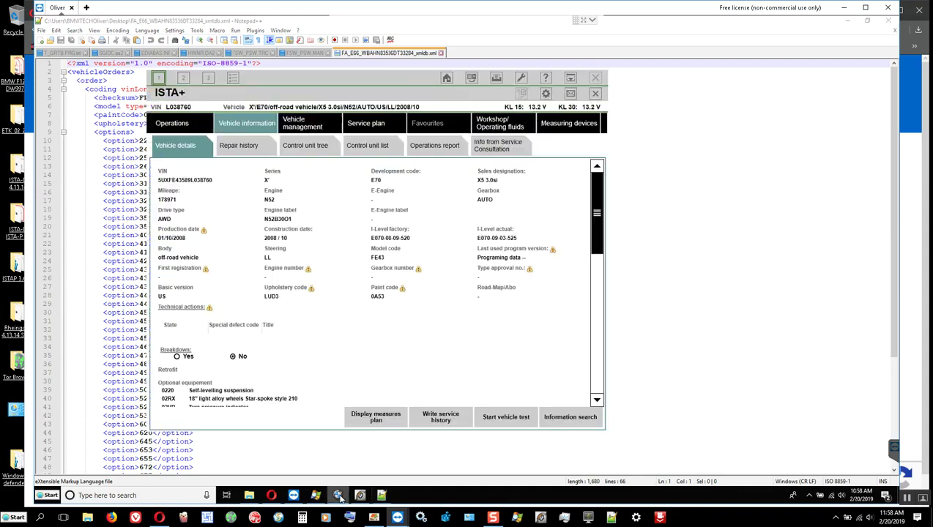
left_click_drag(279, 79, 442, 107)
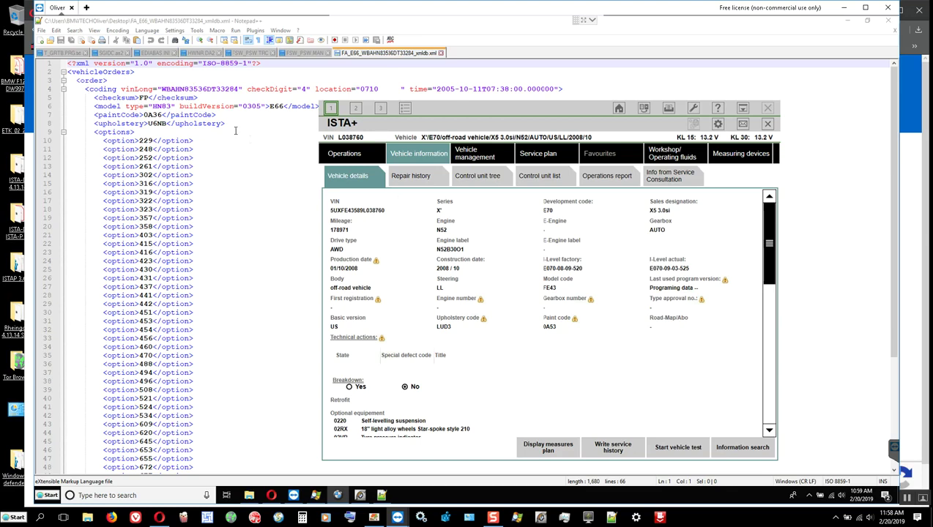
left_click(212, 89)
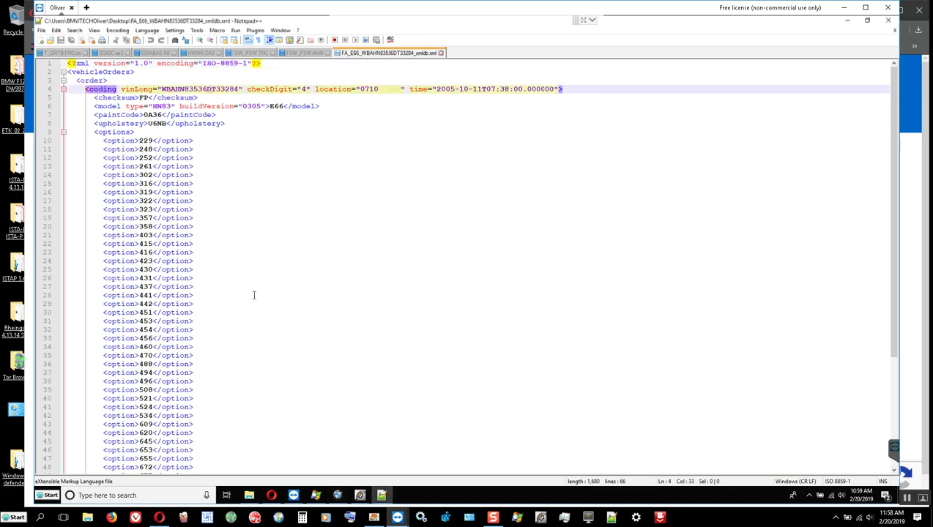
left_click(338, 496)
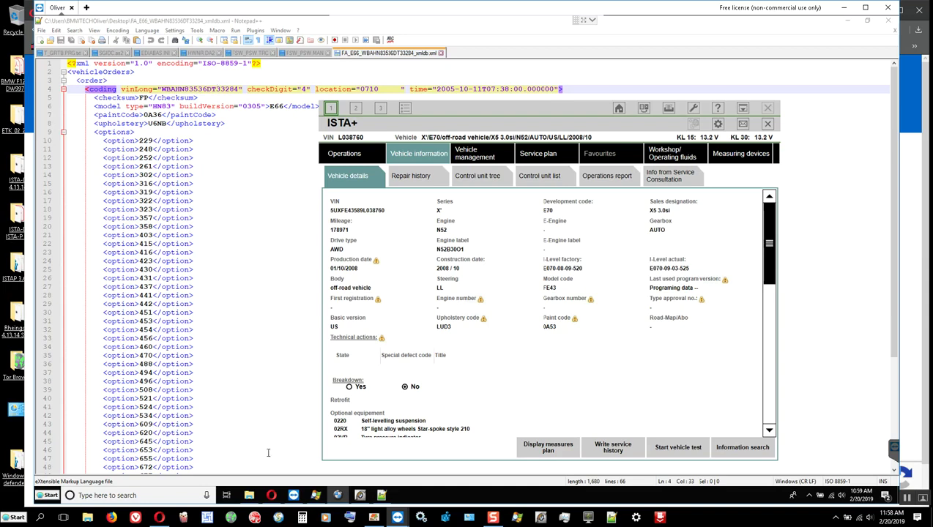
left_click(249, 496)
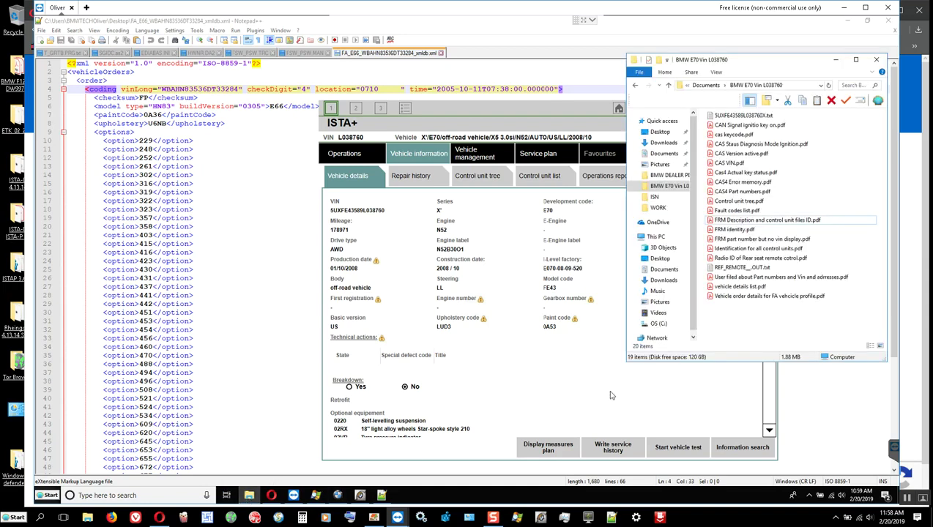
Copy the E70's VIN from its text file in Notepad.
double_click(745, 116)
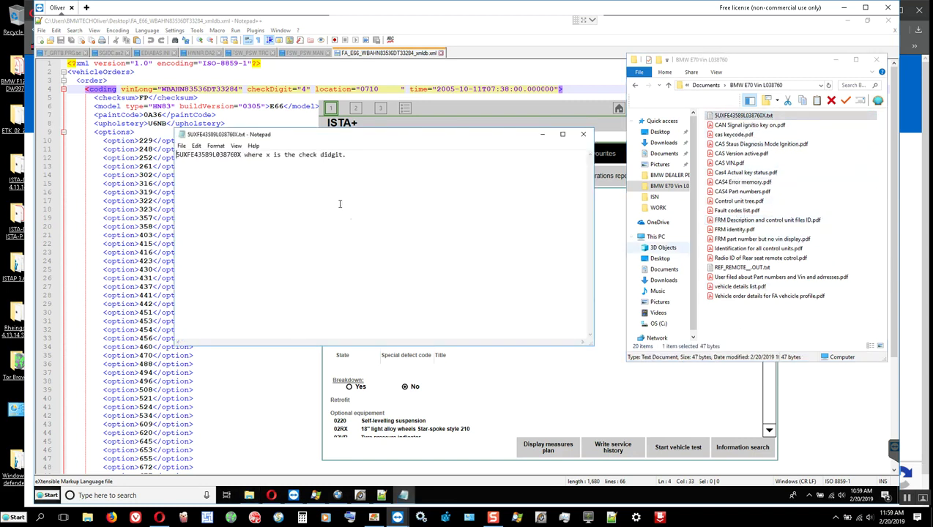
left_click(236, 155)
double_click(236, 155)
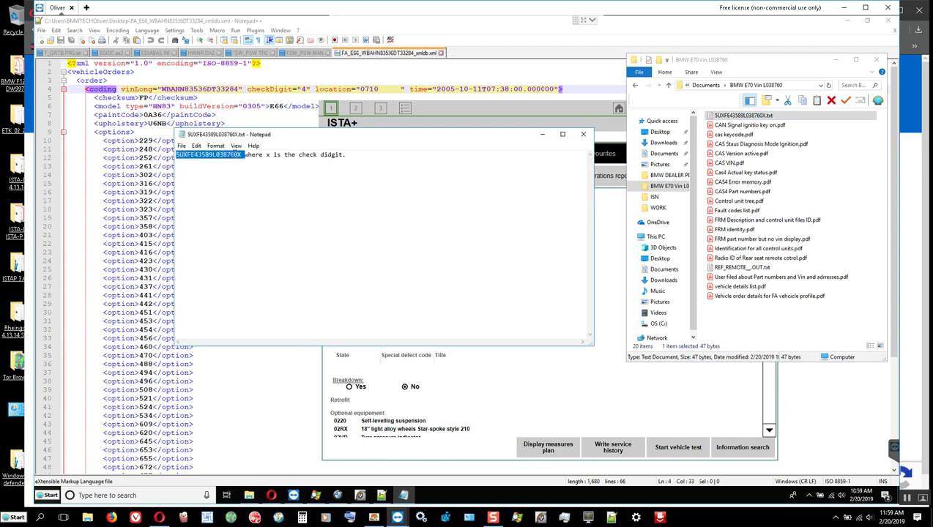
right_click(236, 155)
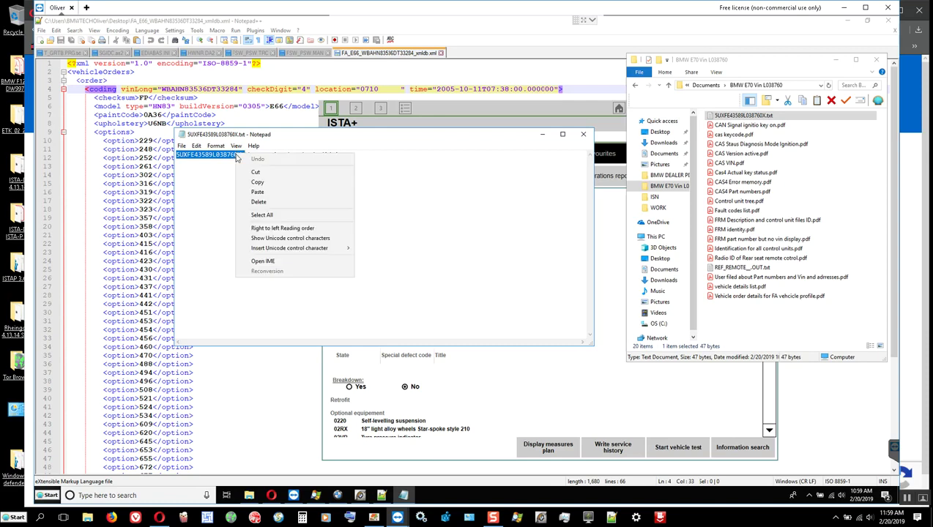
left_click(262, 183)
Replace line 4's vinLong with the copied E70 VIN and change checkDigit from 4 to x.
double_click(174, 88)
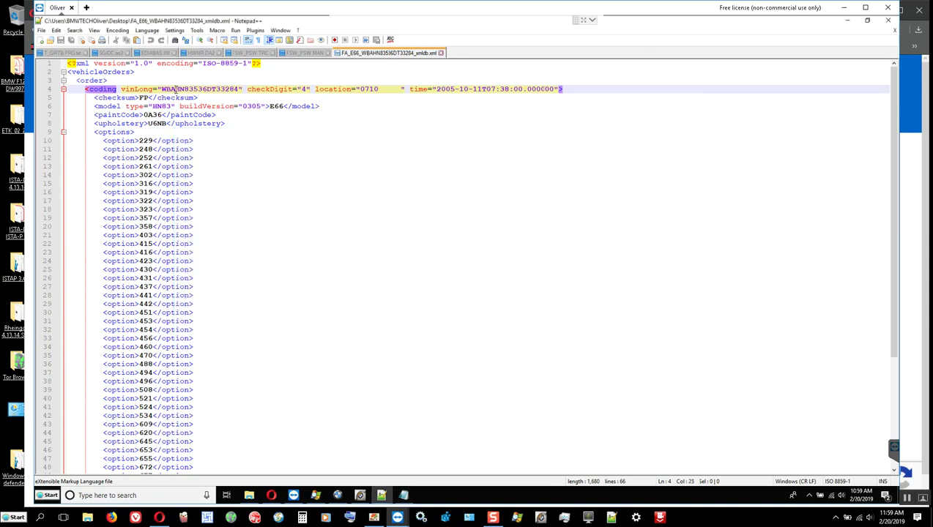
right_click(197, 90)
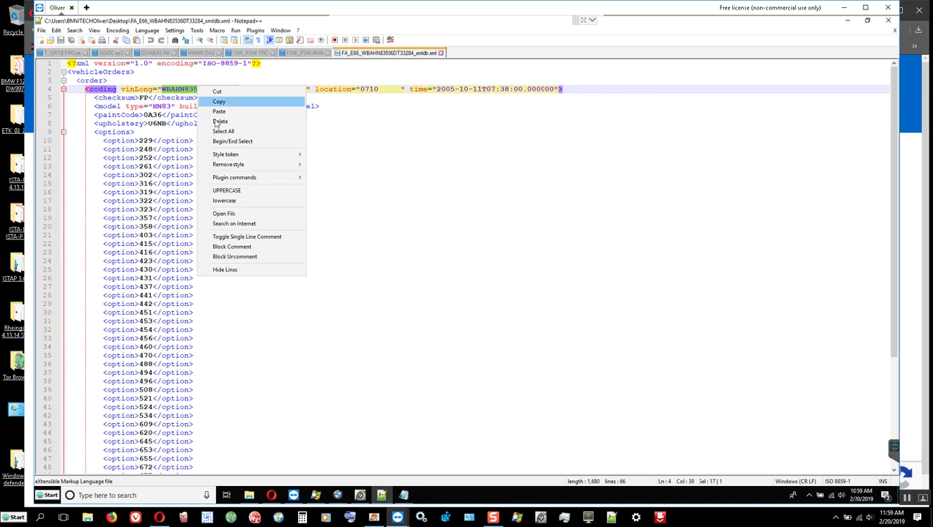
left_click(219, 112)
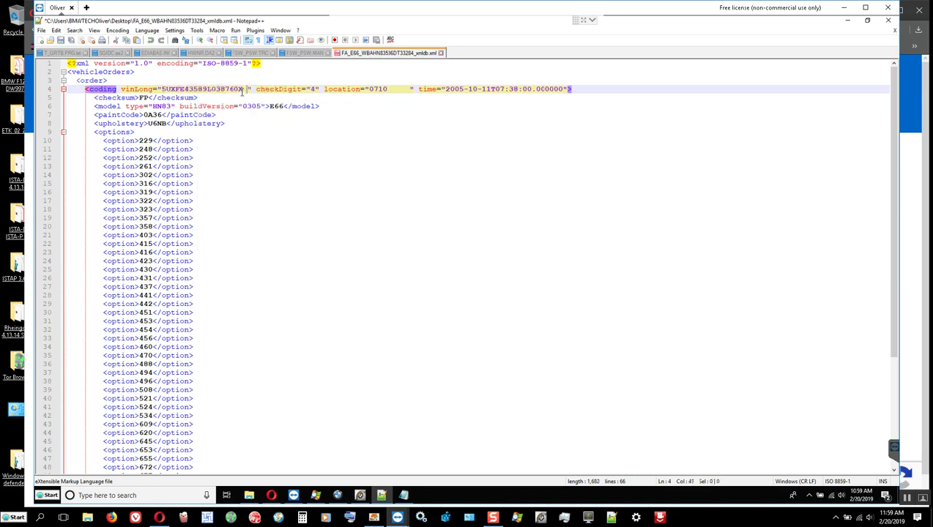
key("BackSpace")
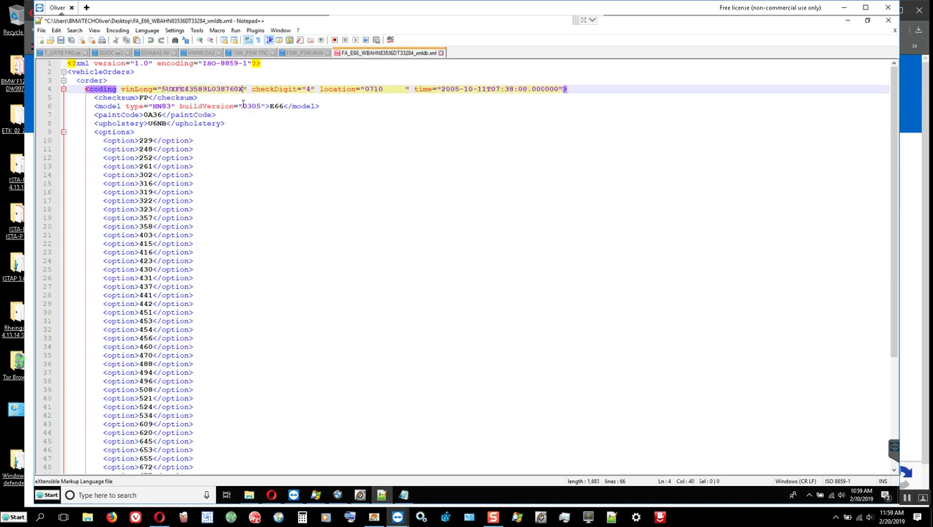
key("BackSpace")
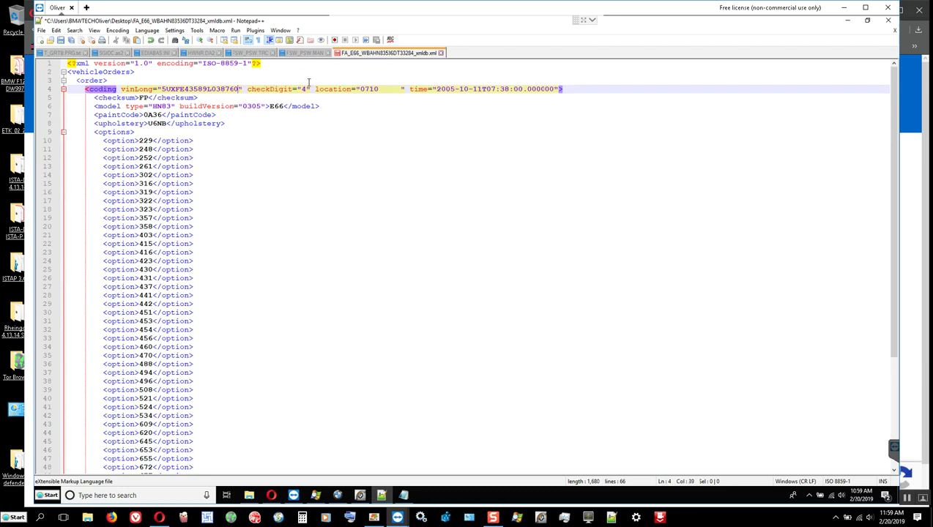
key("Delete")
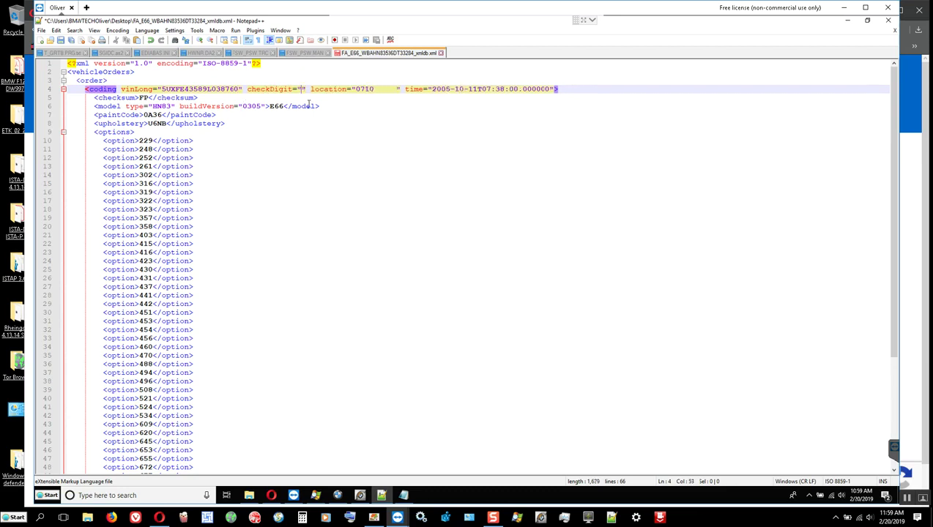
type("x")
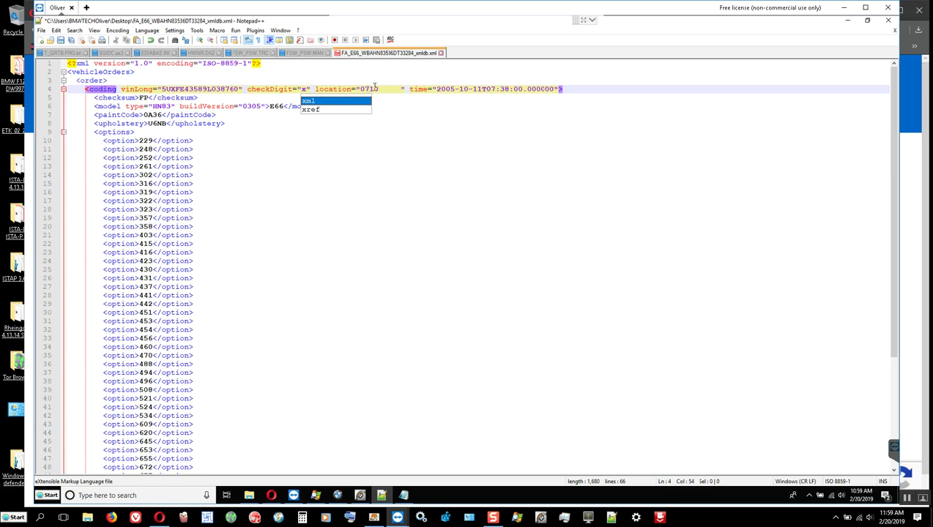
left_click(42, 30)
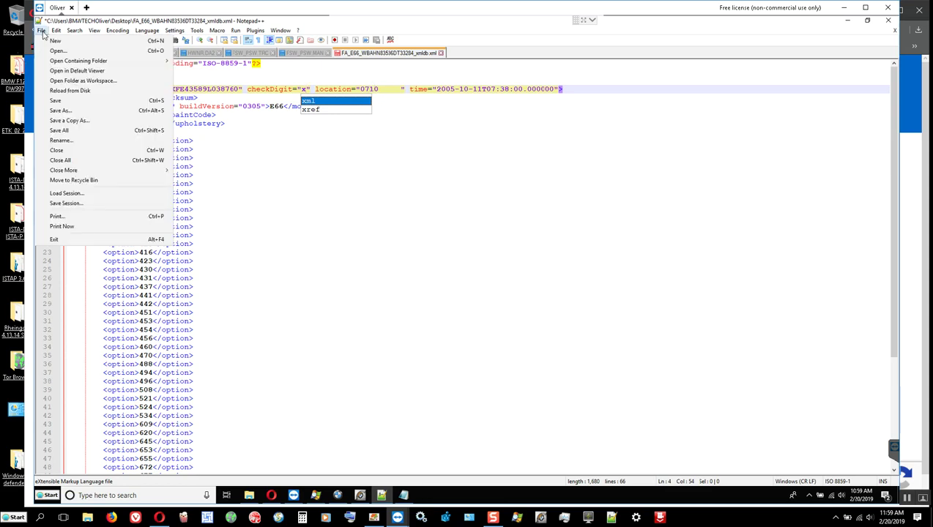
left_click(146, 253)
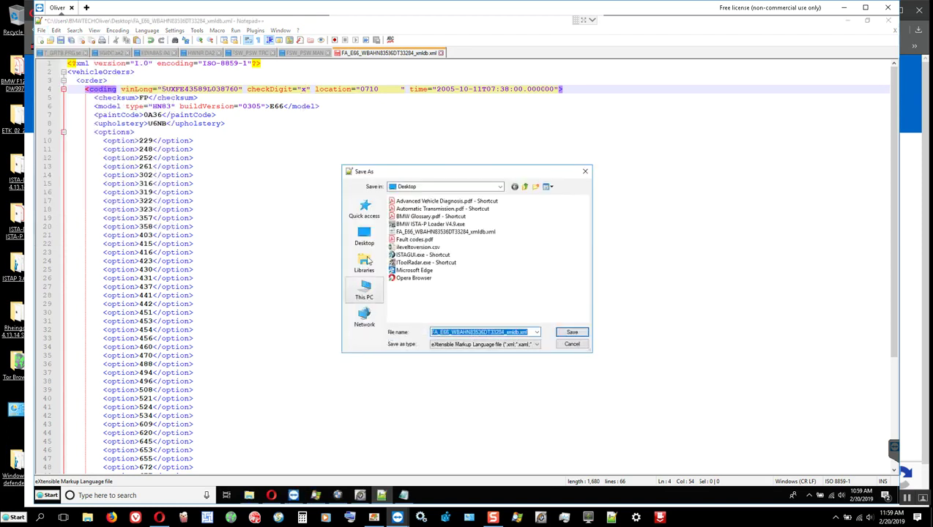
left_click(364, 236)
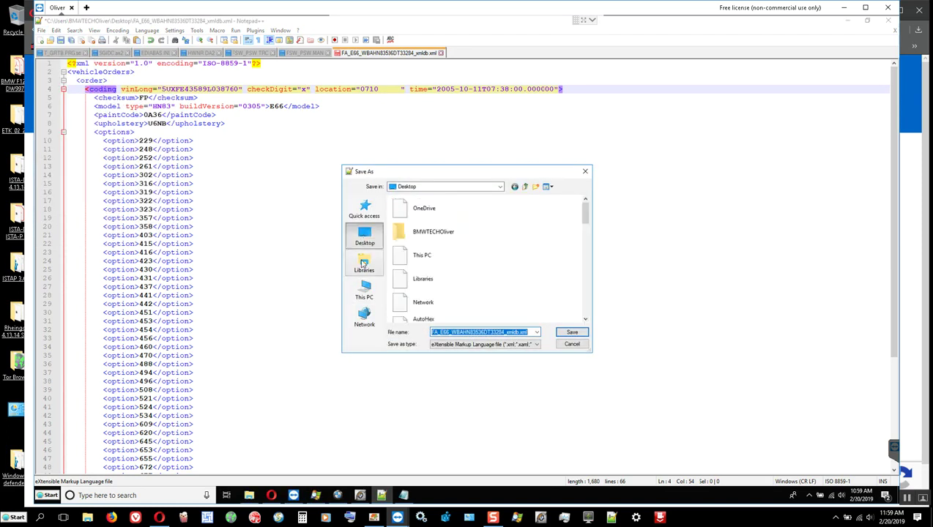
left_click(363, 263)
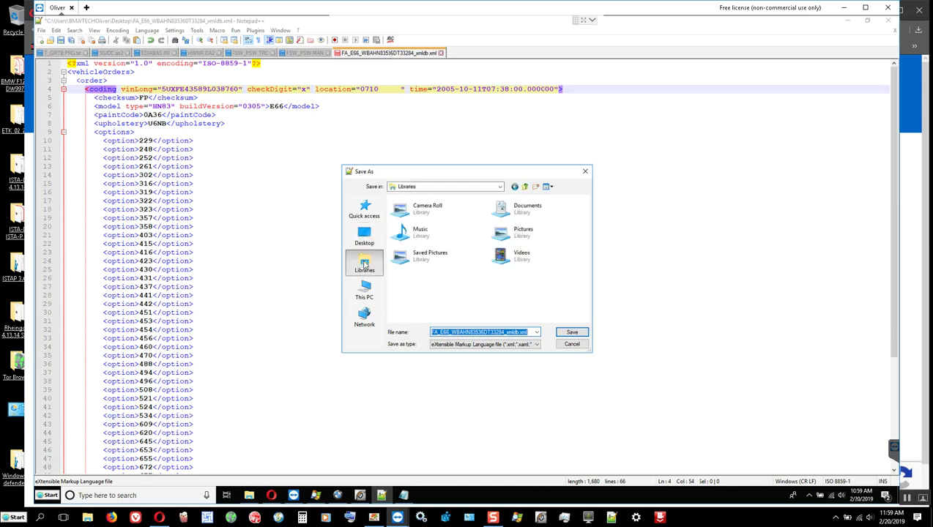
left_click(534, 211)
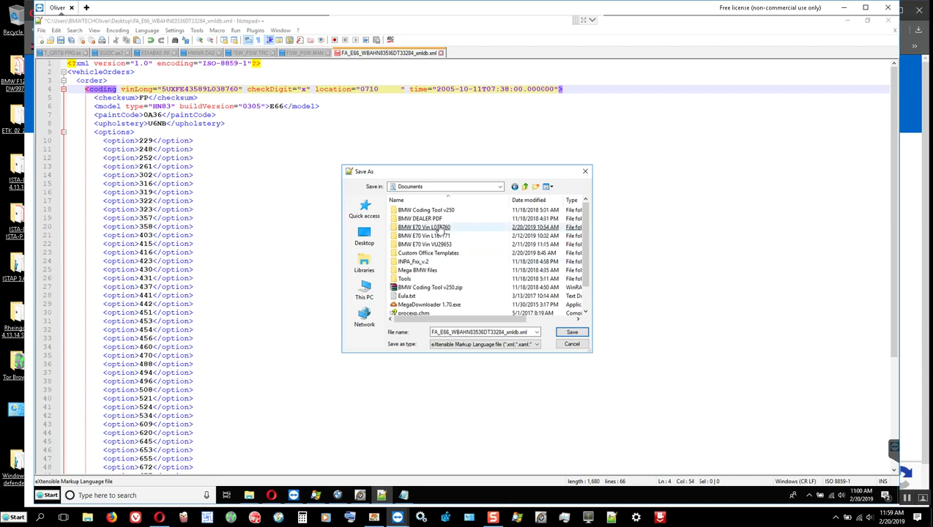
left_click(436, 228)
key("Return")
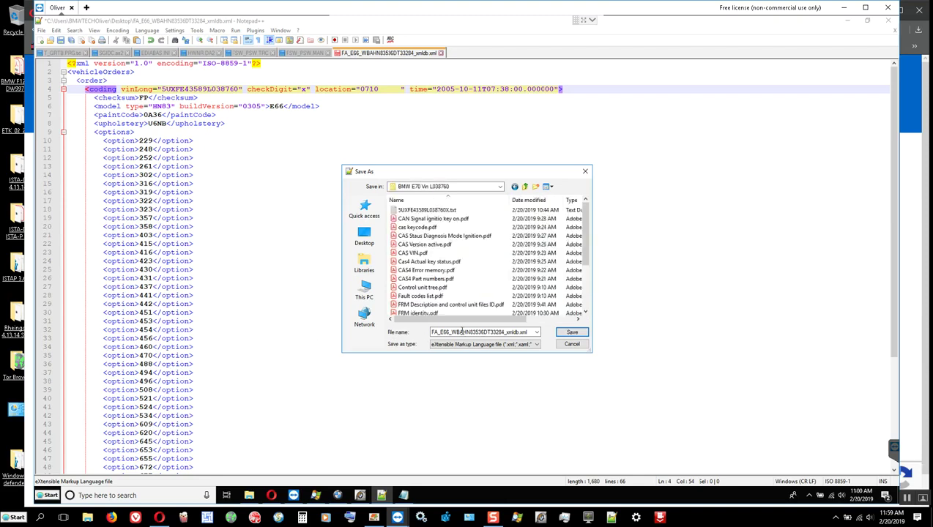
Put the cursor at the start of the existing file name.
double_click(437, 333)
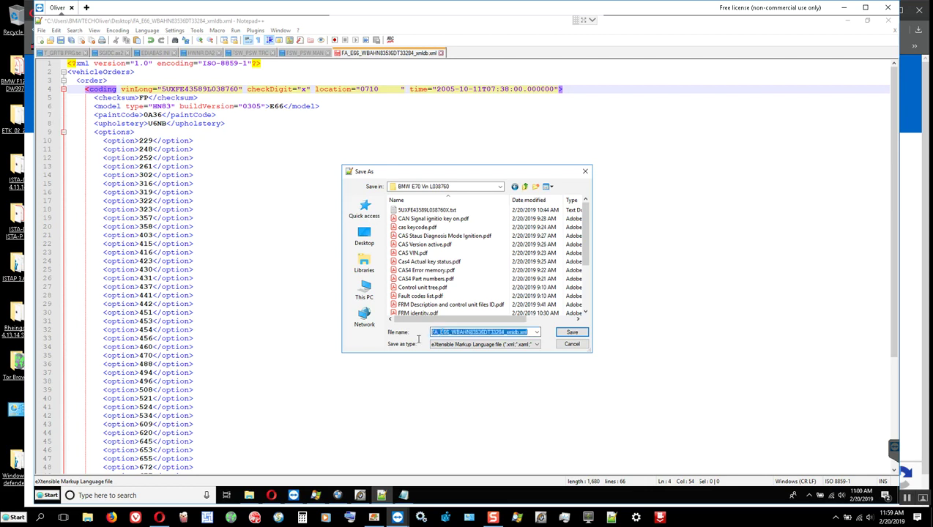
left_click(445, 332)
left_click(432, 333)
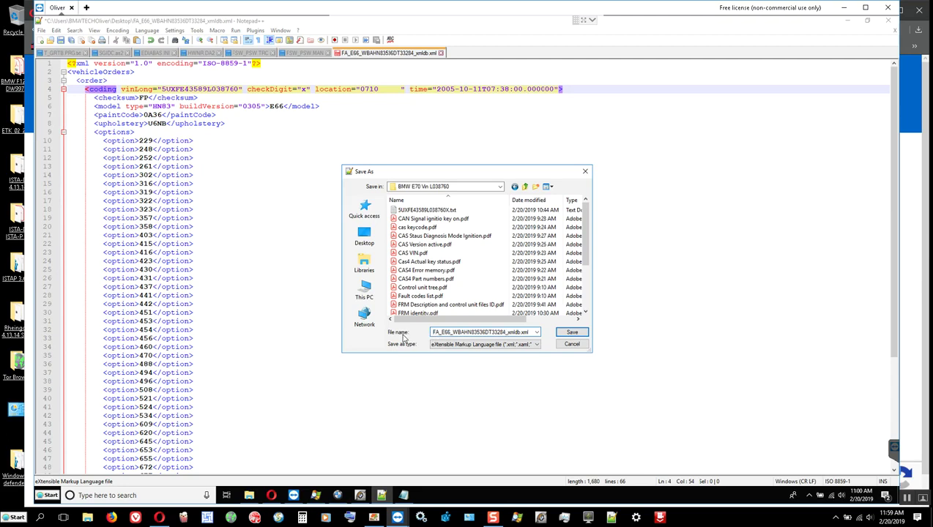
Save the file as 'Trying to make FA off of' + original name + 'for E70_' plus the VIN.
type("Trying to m")
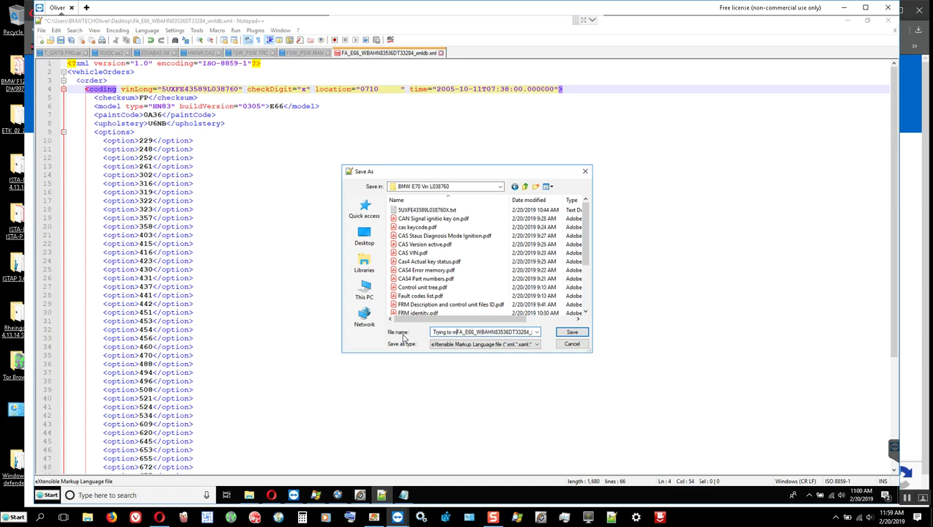
key("BackSpace")
type("make FA off of")
key("End")
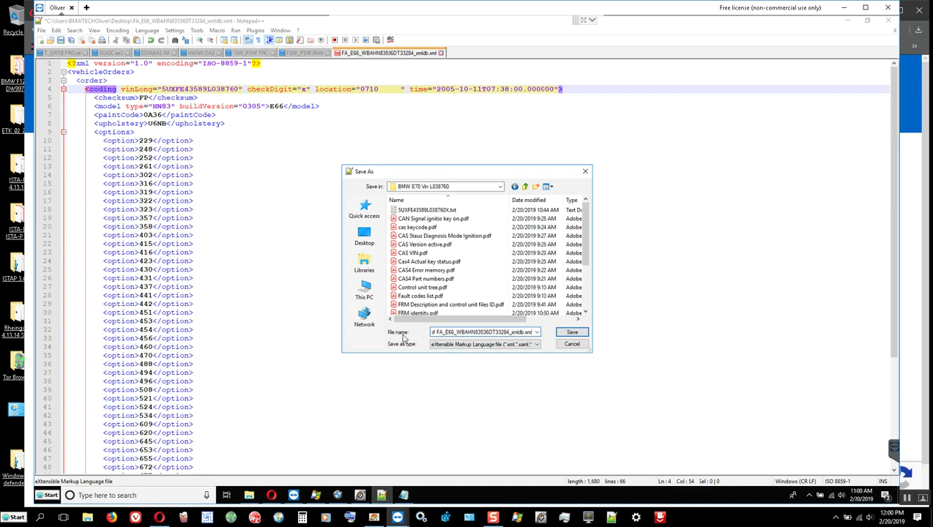
type("fro E70")
key("BackSpace")
key("BackSpace")
key("BackSpace")
type("or E70")
type("_")
key("ctrl+v")
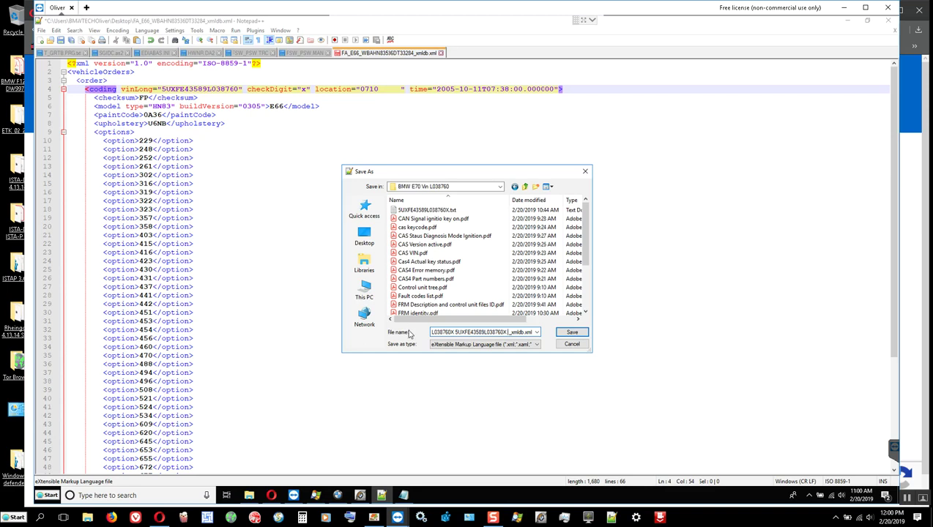
key("BackSpace")
key("BackSpace")
key("BackSpace")
key("BackSpace")
key("BackSpace")
key("BackSpace")
key("BackSpace")
key("BackSpace")
key("BackSpace")
key("BackSpace")
key("BackSpace")
key("BackSpace")
key("BackSpace")
key("BackSpace")
key("BackSpace")
key("BackSpace")
key("BackSpace")
key("BackSpace")
key("BackSpace")
key("BackSpace")
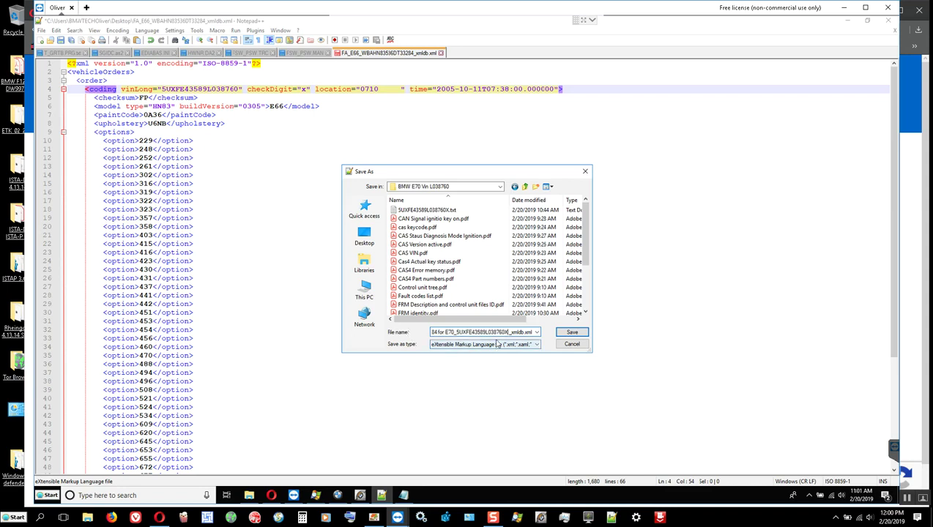
left_click(572, 333)
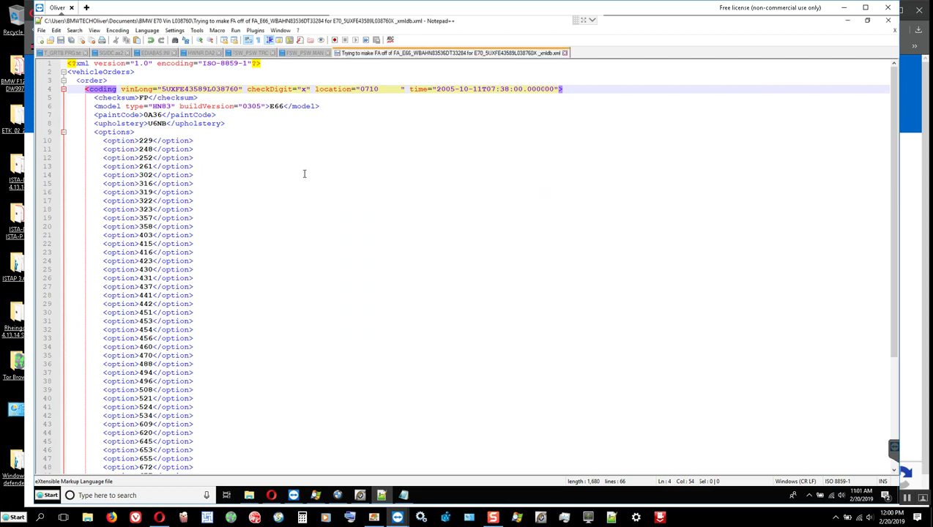
left_click(337, 496)
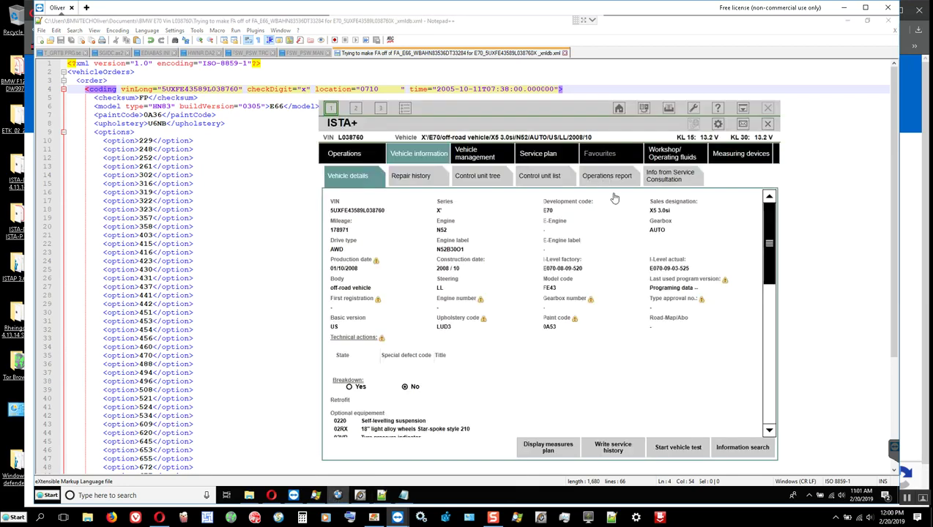
left_click_drag(471, 120, 498, 133)
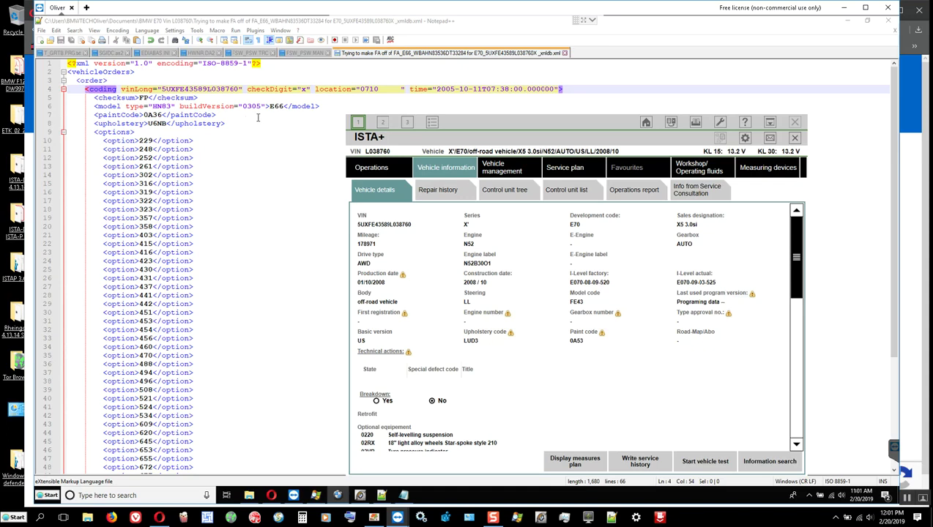
left_click(454, 89)
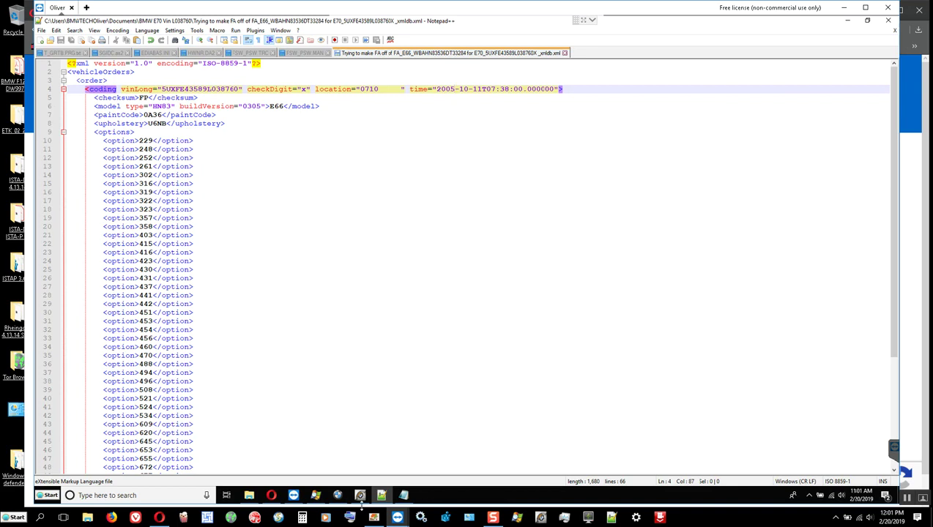
left_click(338, 496)
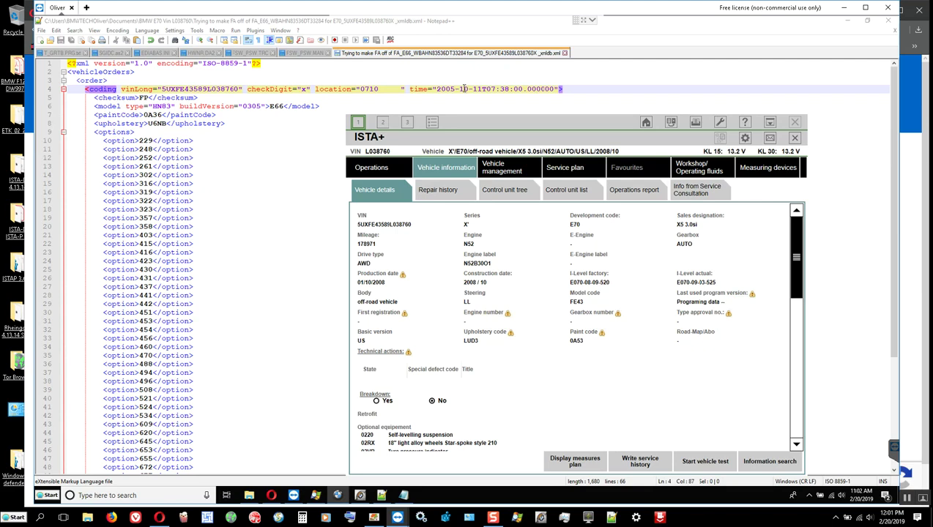
left_click(463, 89)
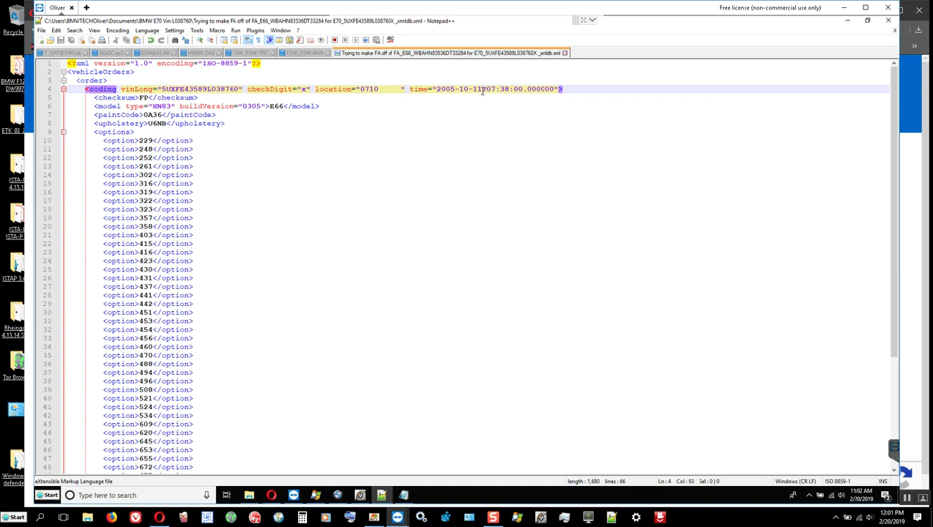
left_click(445, 89)
double_click(444, 89)
double_click(462, 88)
left_click(472, 89)
double_click(476, 88)
left_click(480, 89)
left_click(475, 104)
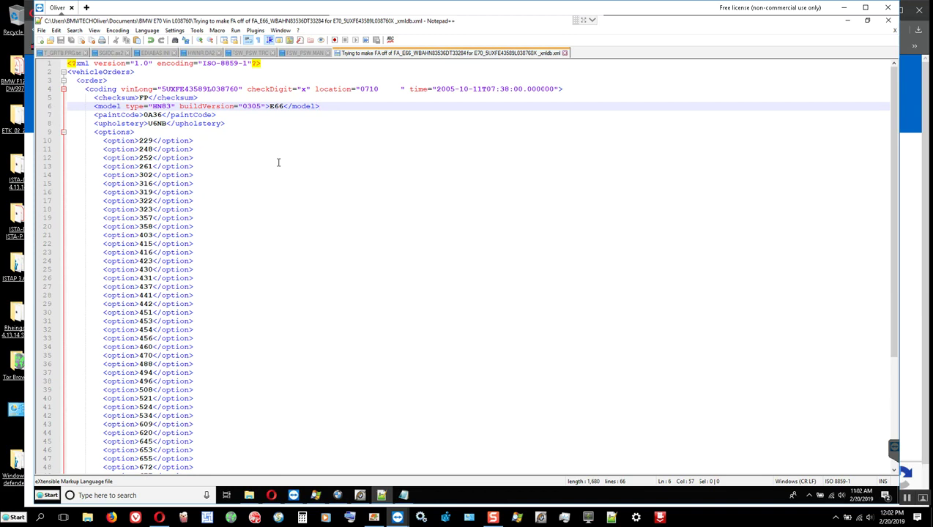
Close Notepad++ and the VIN notes, and move ISTA+ to the upper left.
left_click(885, 22)
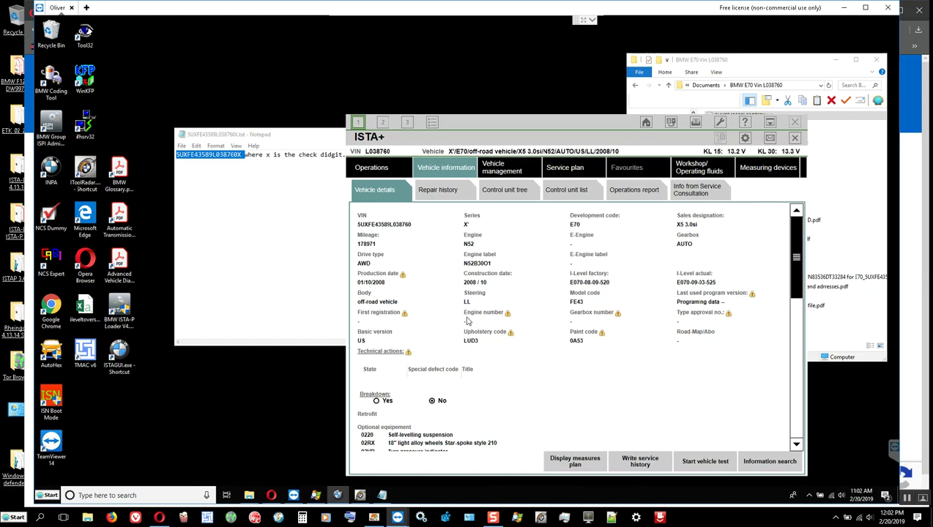
left_click(282, 272)
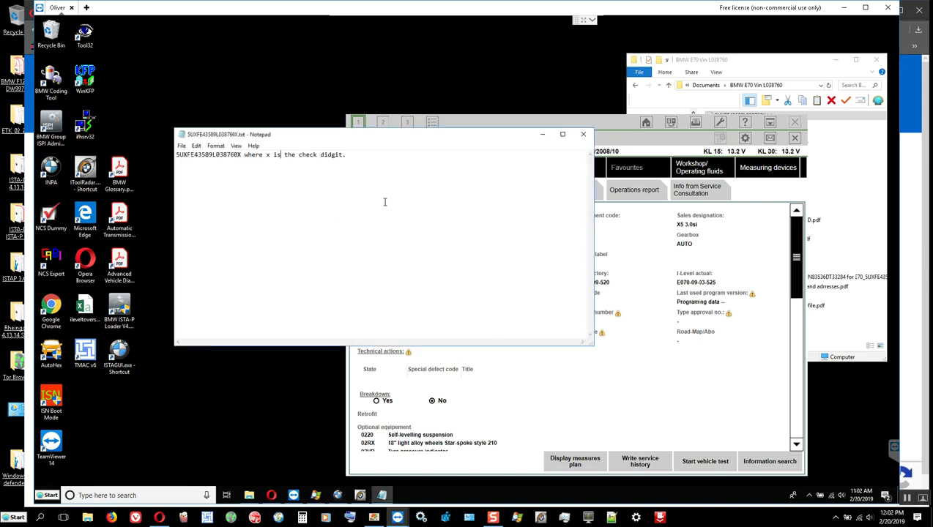
left_click(583, 137)
left_click_drag(638, 155, 373, 68)
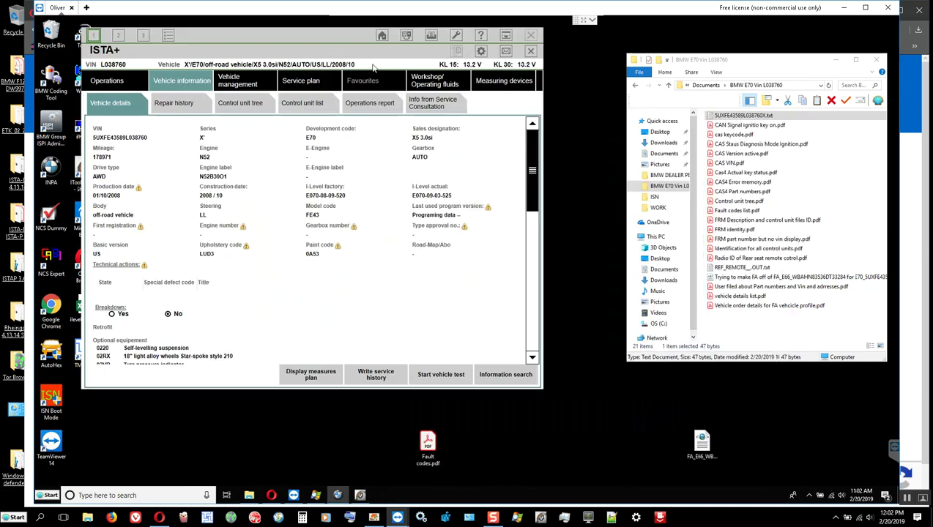
Open the original FA_E66 XML in Notepad, copy its E66 VIN, then close Notepad.
left_click(703, 444)
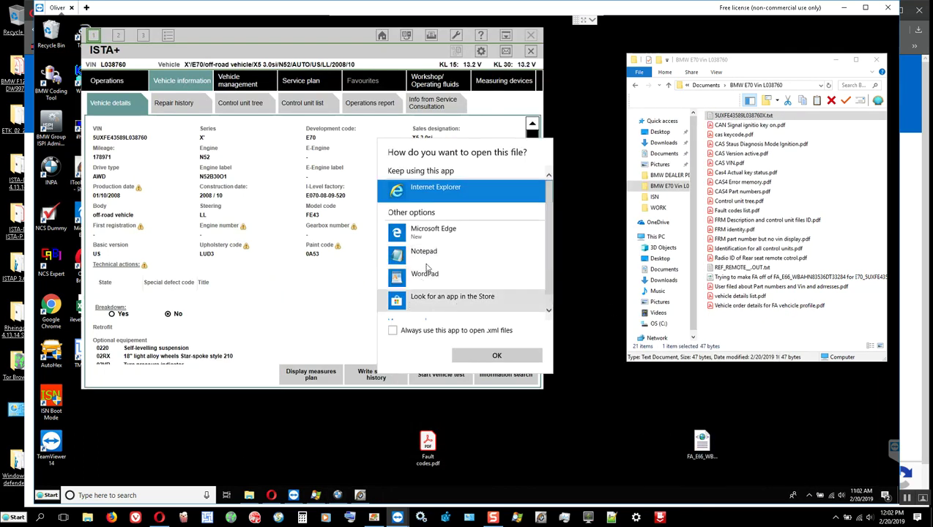
left_click(425, 252)
left_click(496, 355)
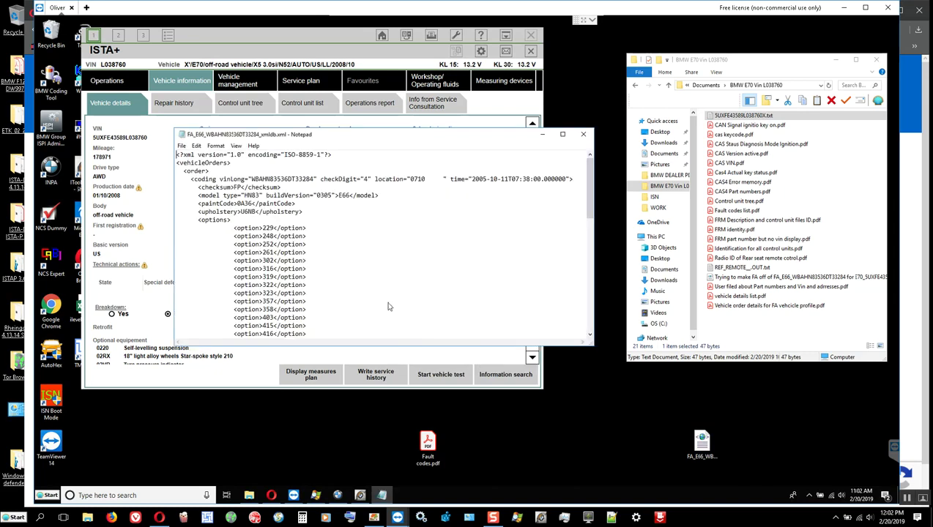
double_click(281, 179)
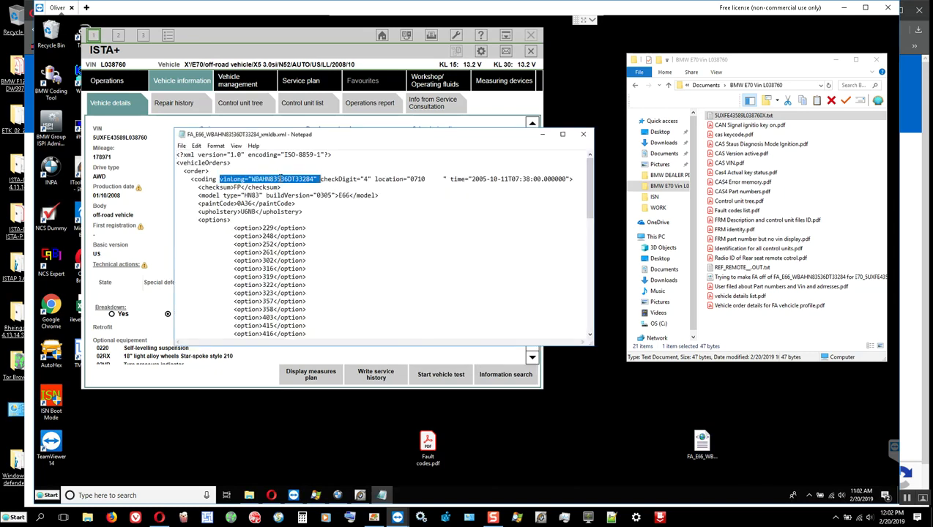
left_click(276, 178)
left_click_drag(251, 179, 314, 178)
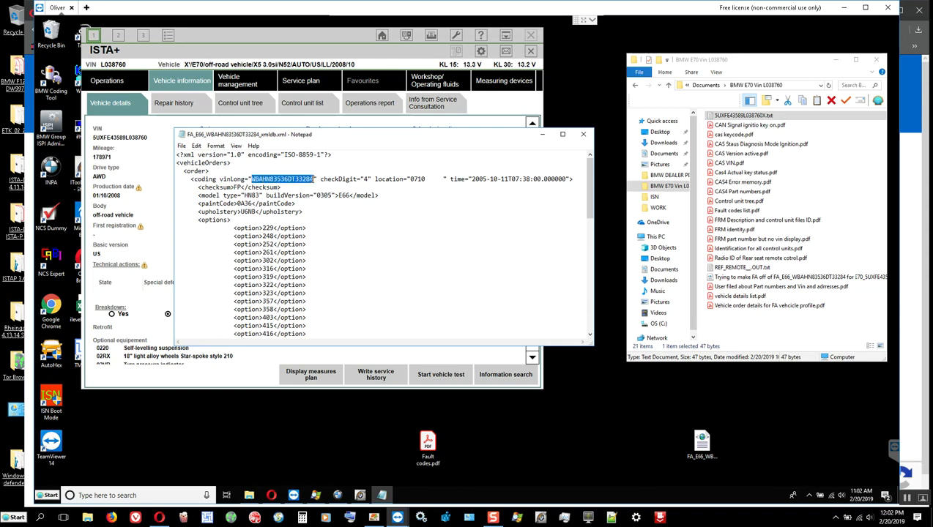
right_click(299, 178)
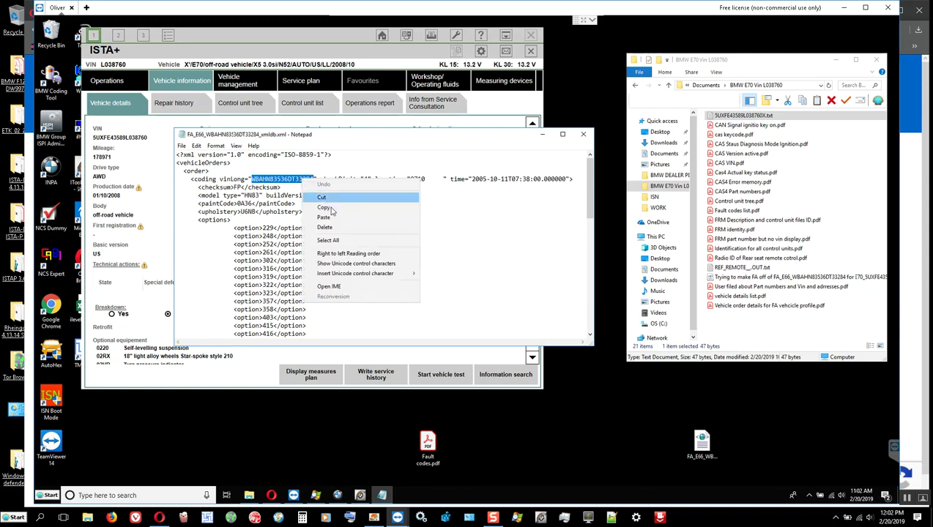
left_click(331, 208)
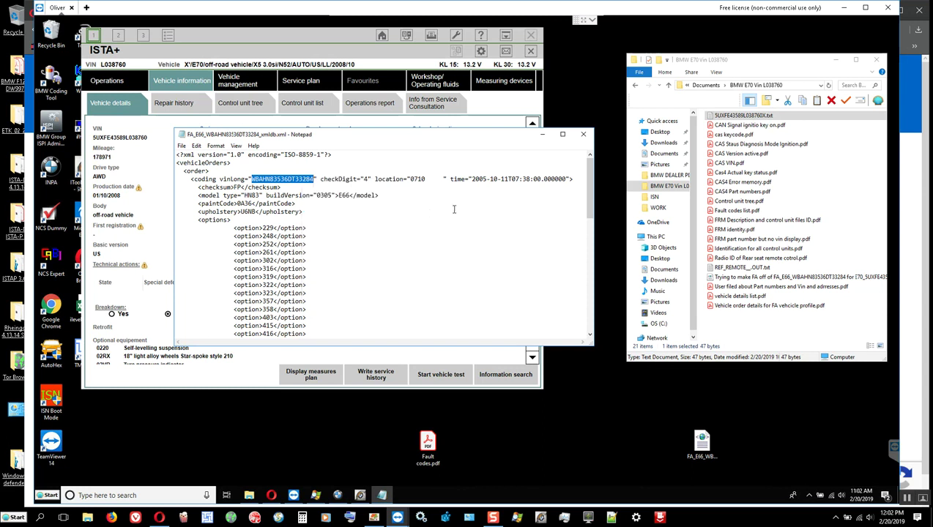
left_click(495, 178)
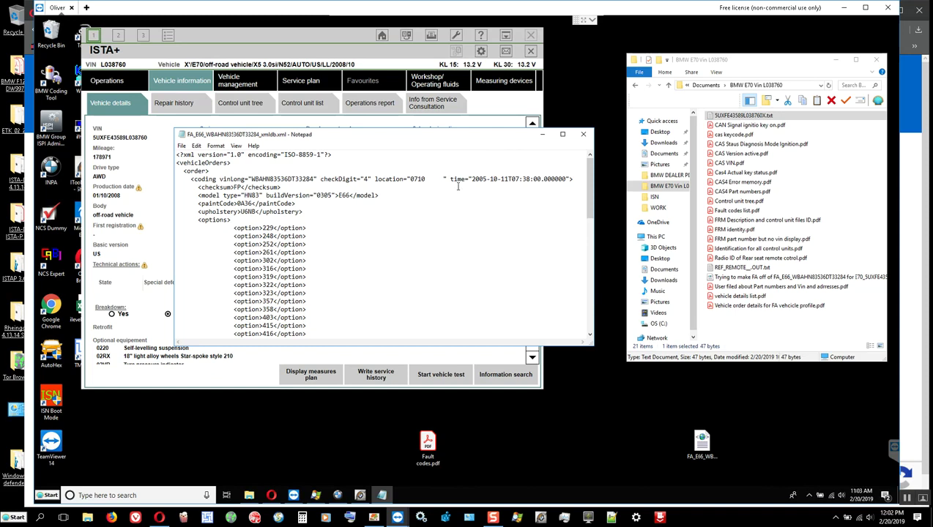
left_click(582, 135)
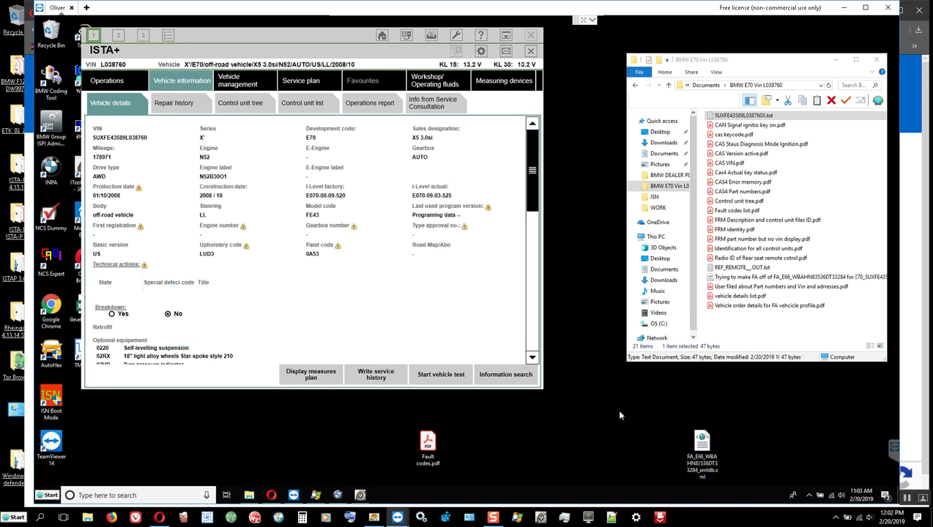